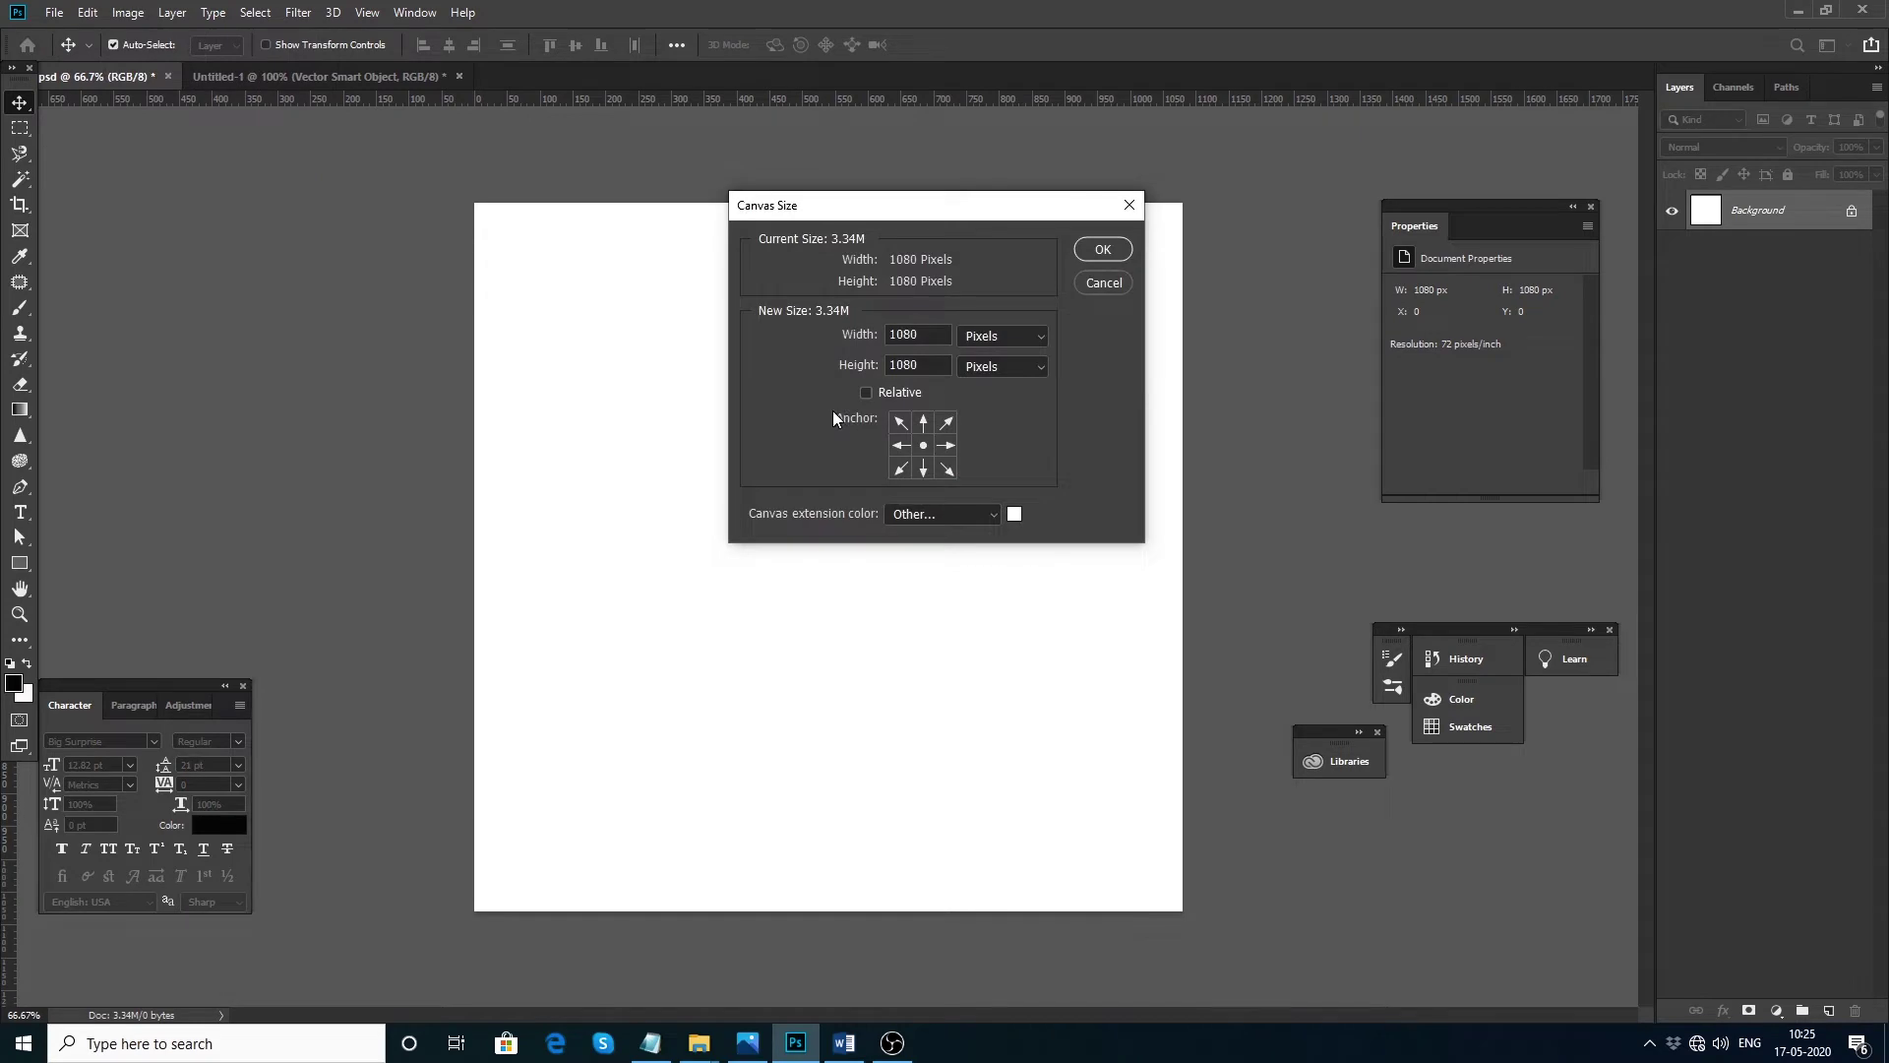
# Step: Confirm the 1080 × 1080 pixel canvas size and bring the aloo-kanda-poha stock photo from the food folder into the design as a layer
pyautogui.click(1104, 250)
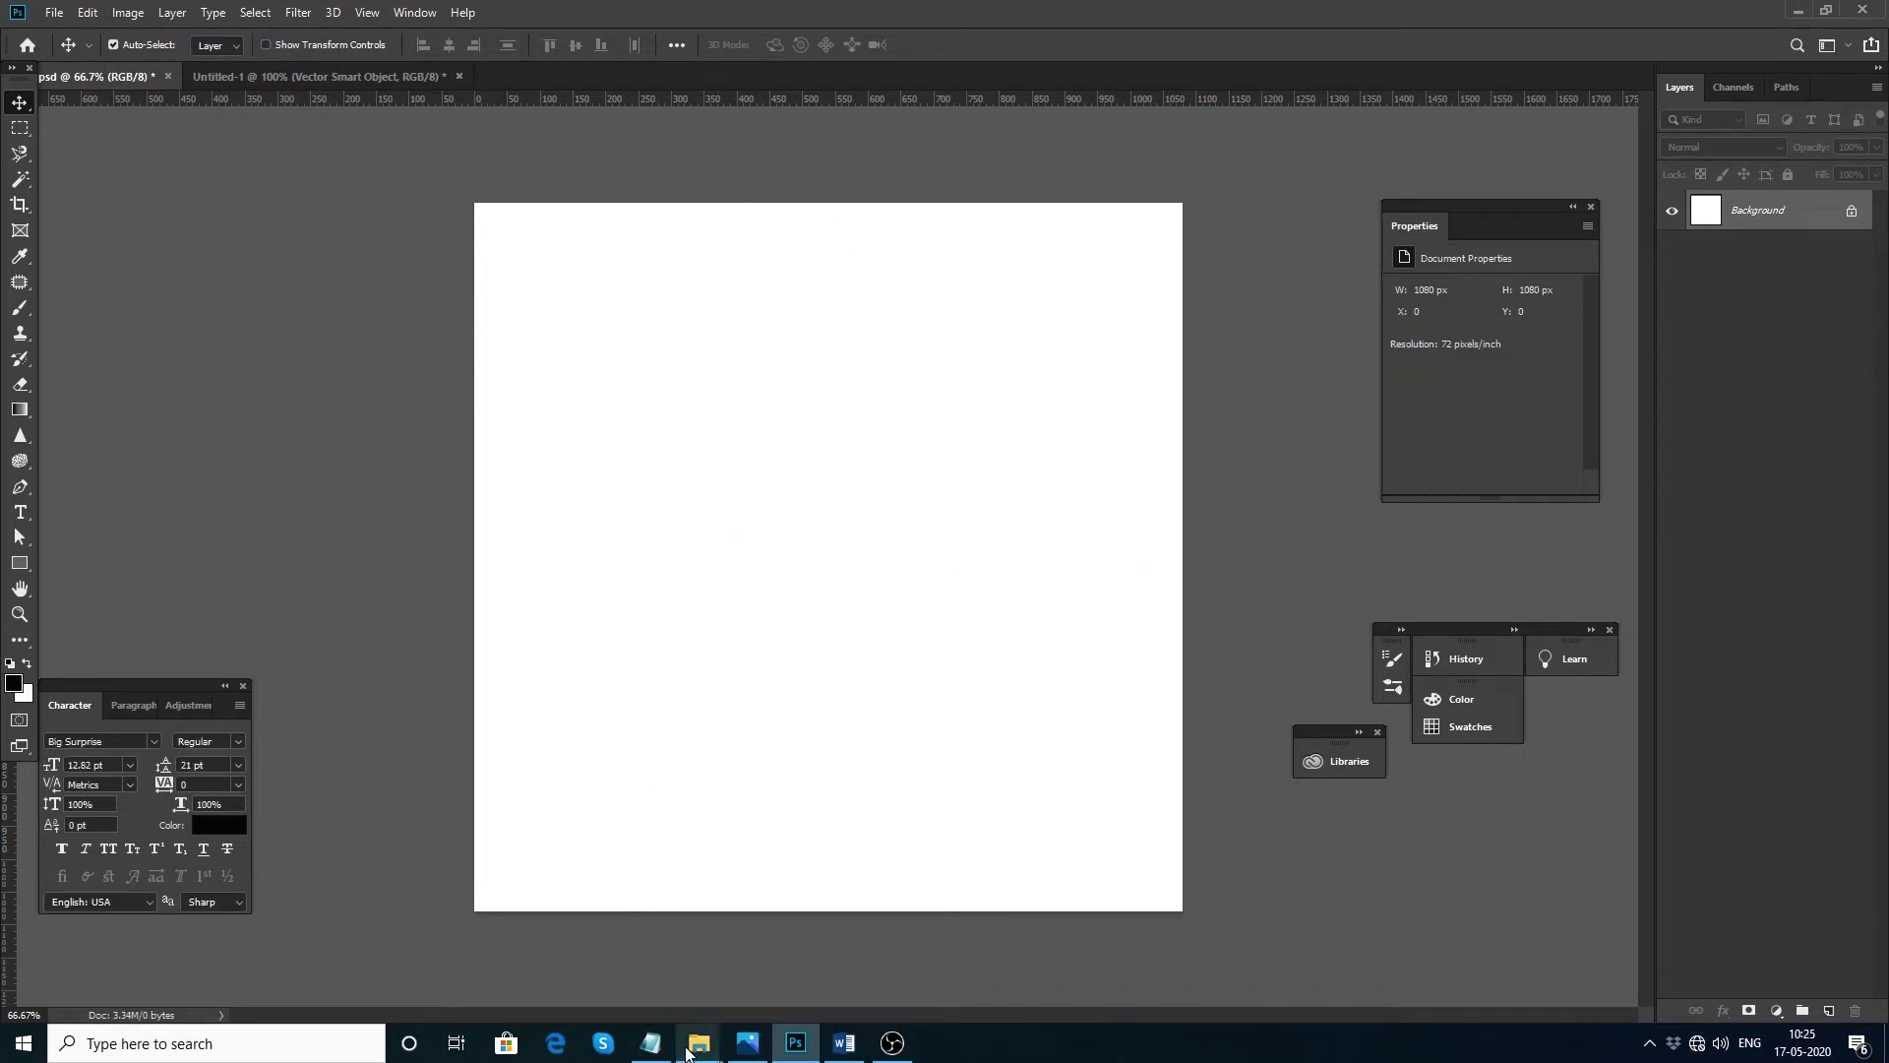
pyautogui.moveTo(705, 1058)
pyautogui.moveTo(630, 995)
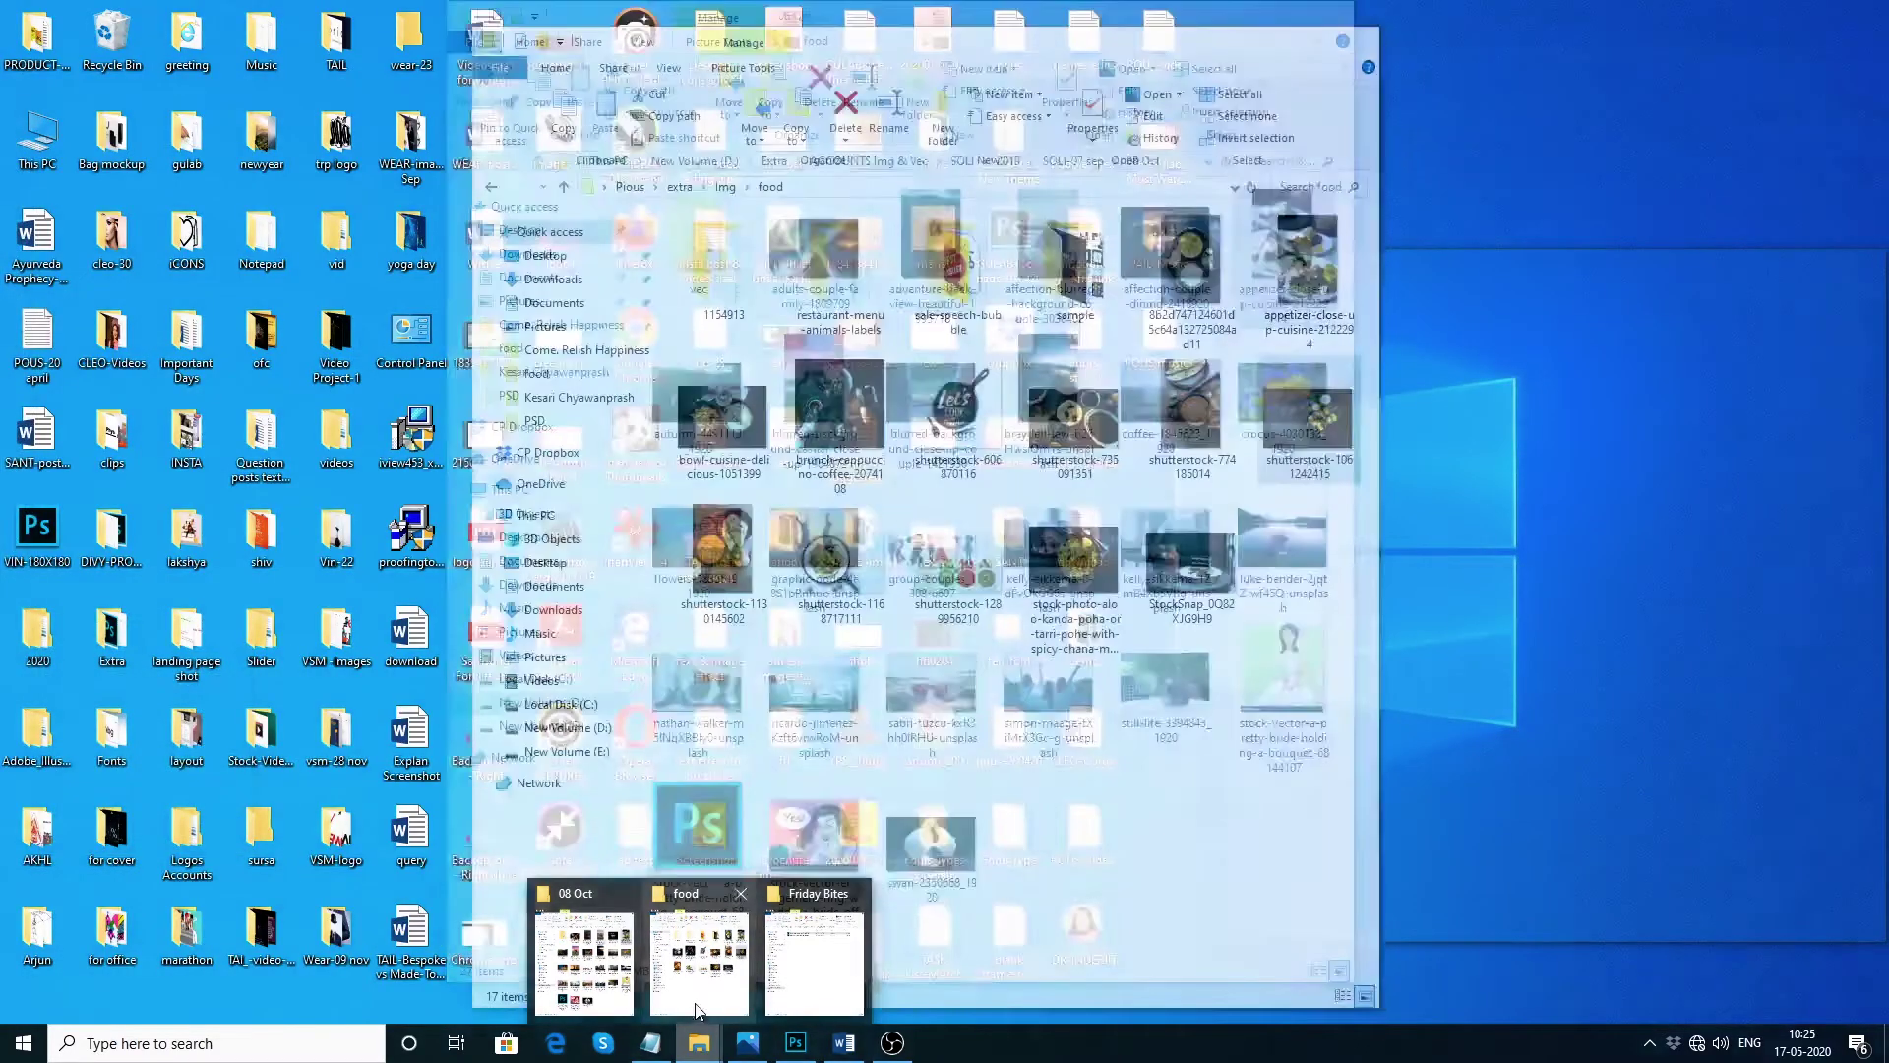
pyautogui.click(698, 959)
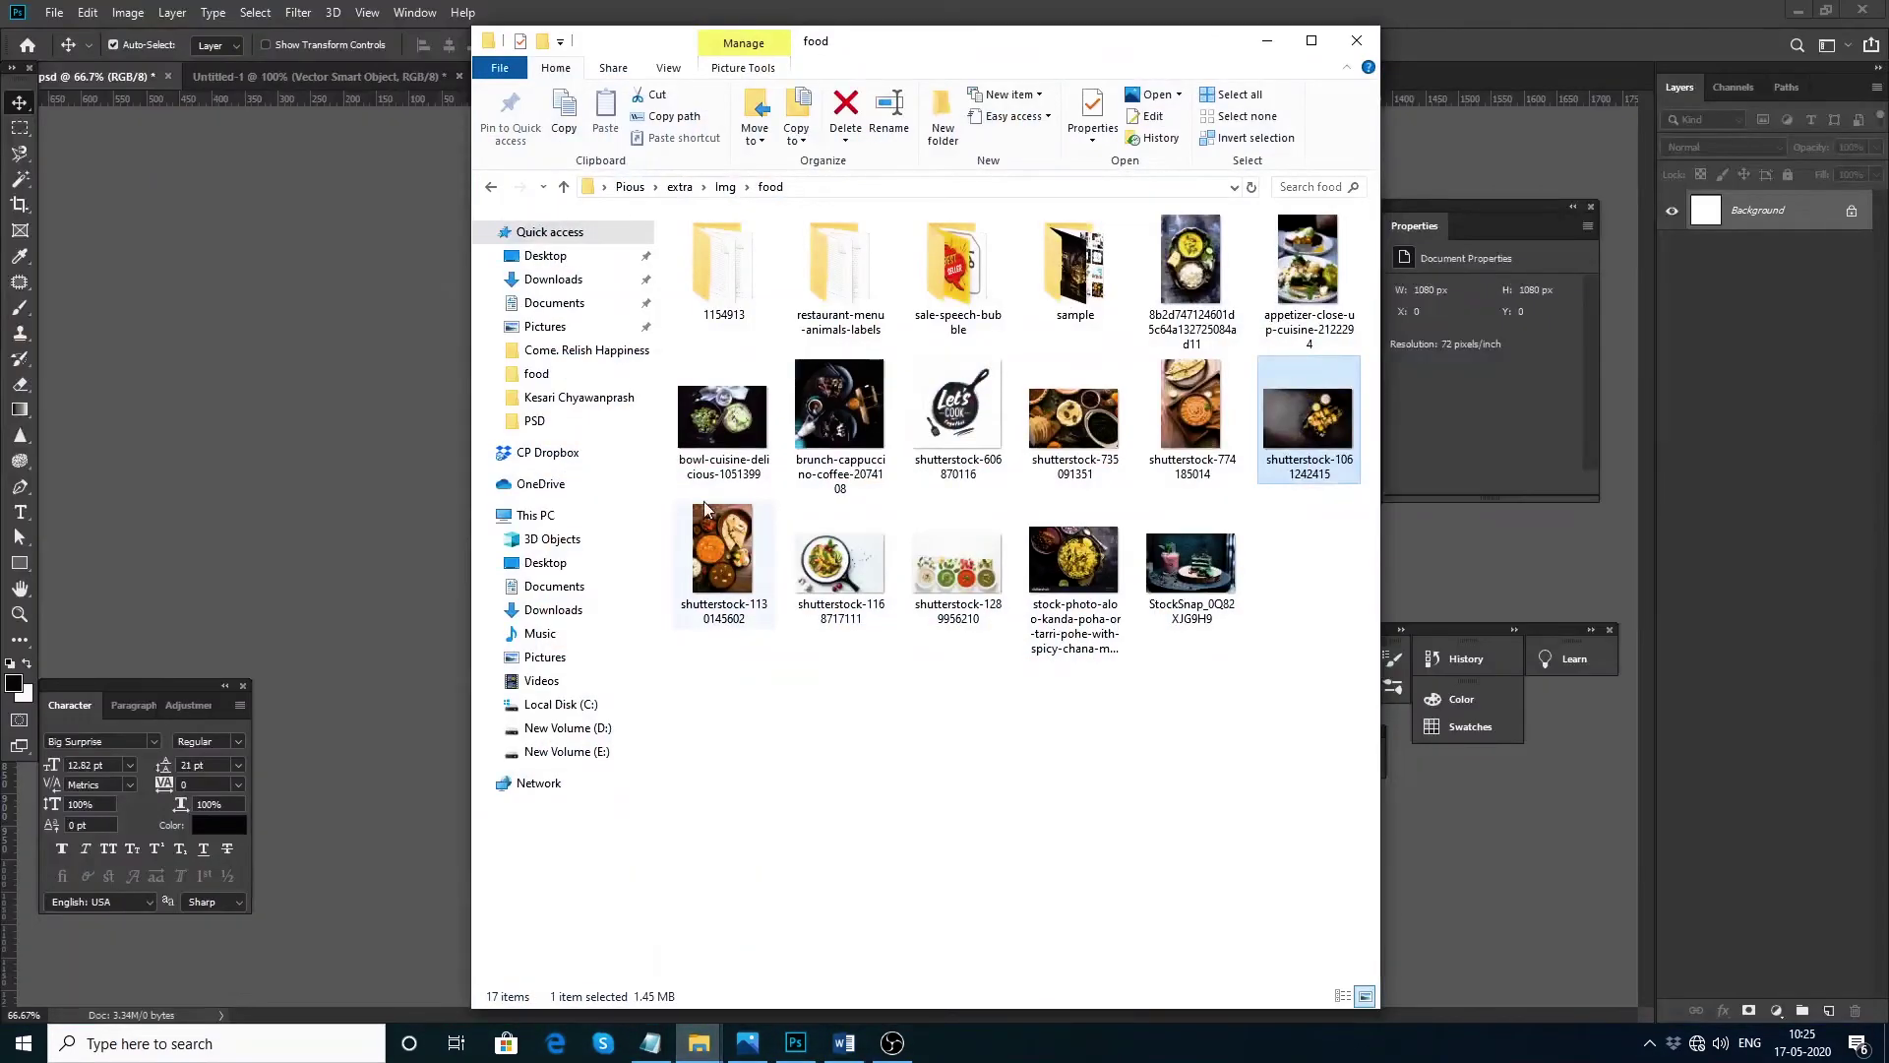
pyautogui.rightClick(1073, 561)
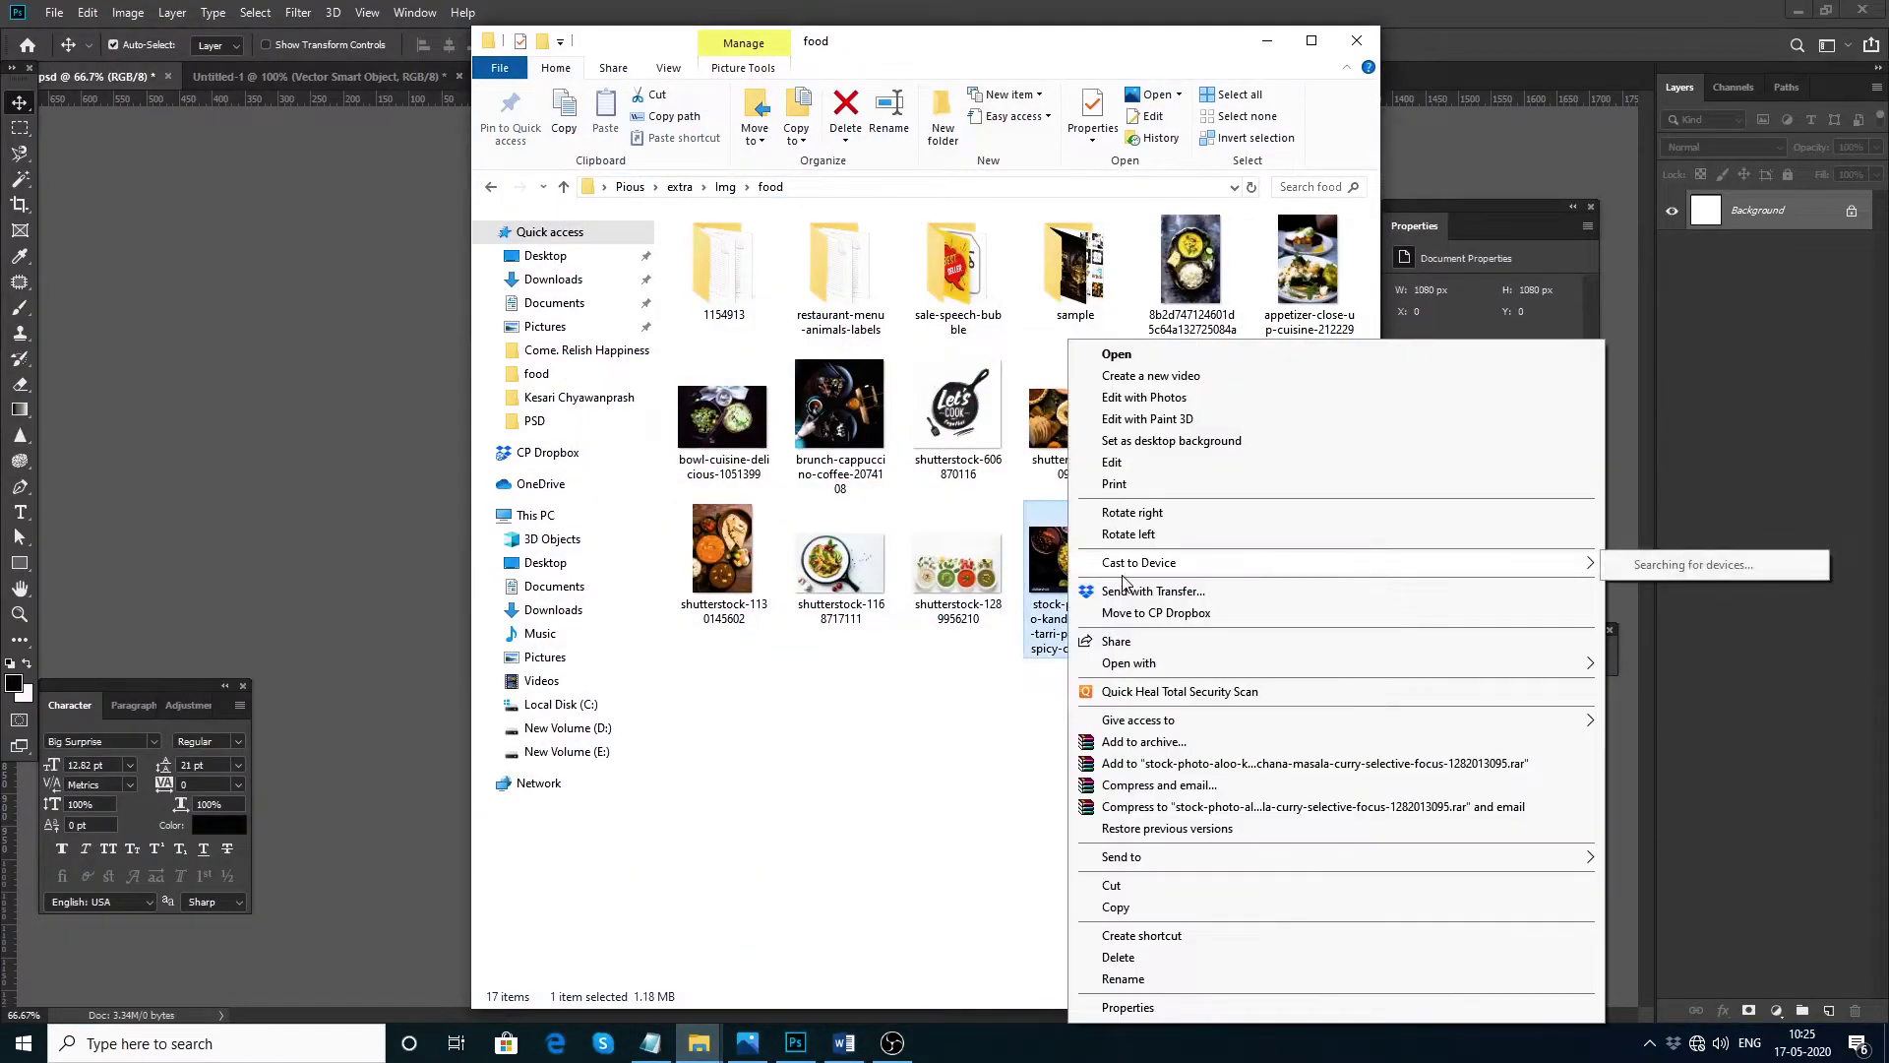
pyautogui.moveTo(1127, 667)
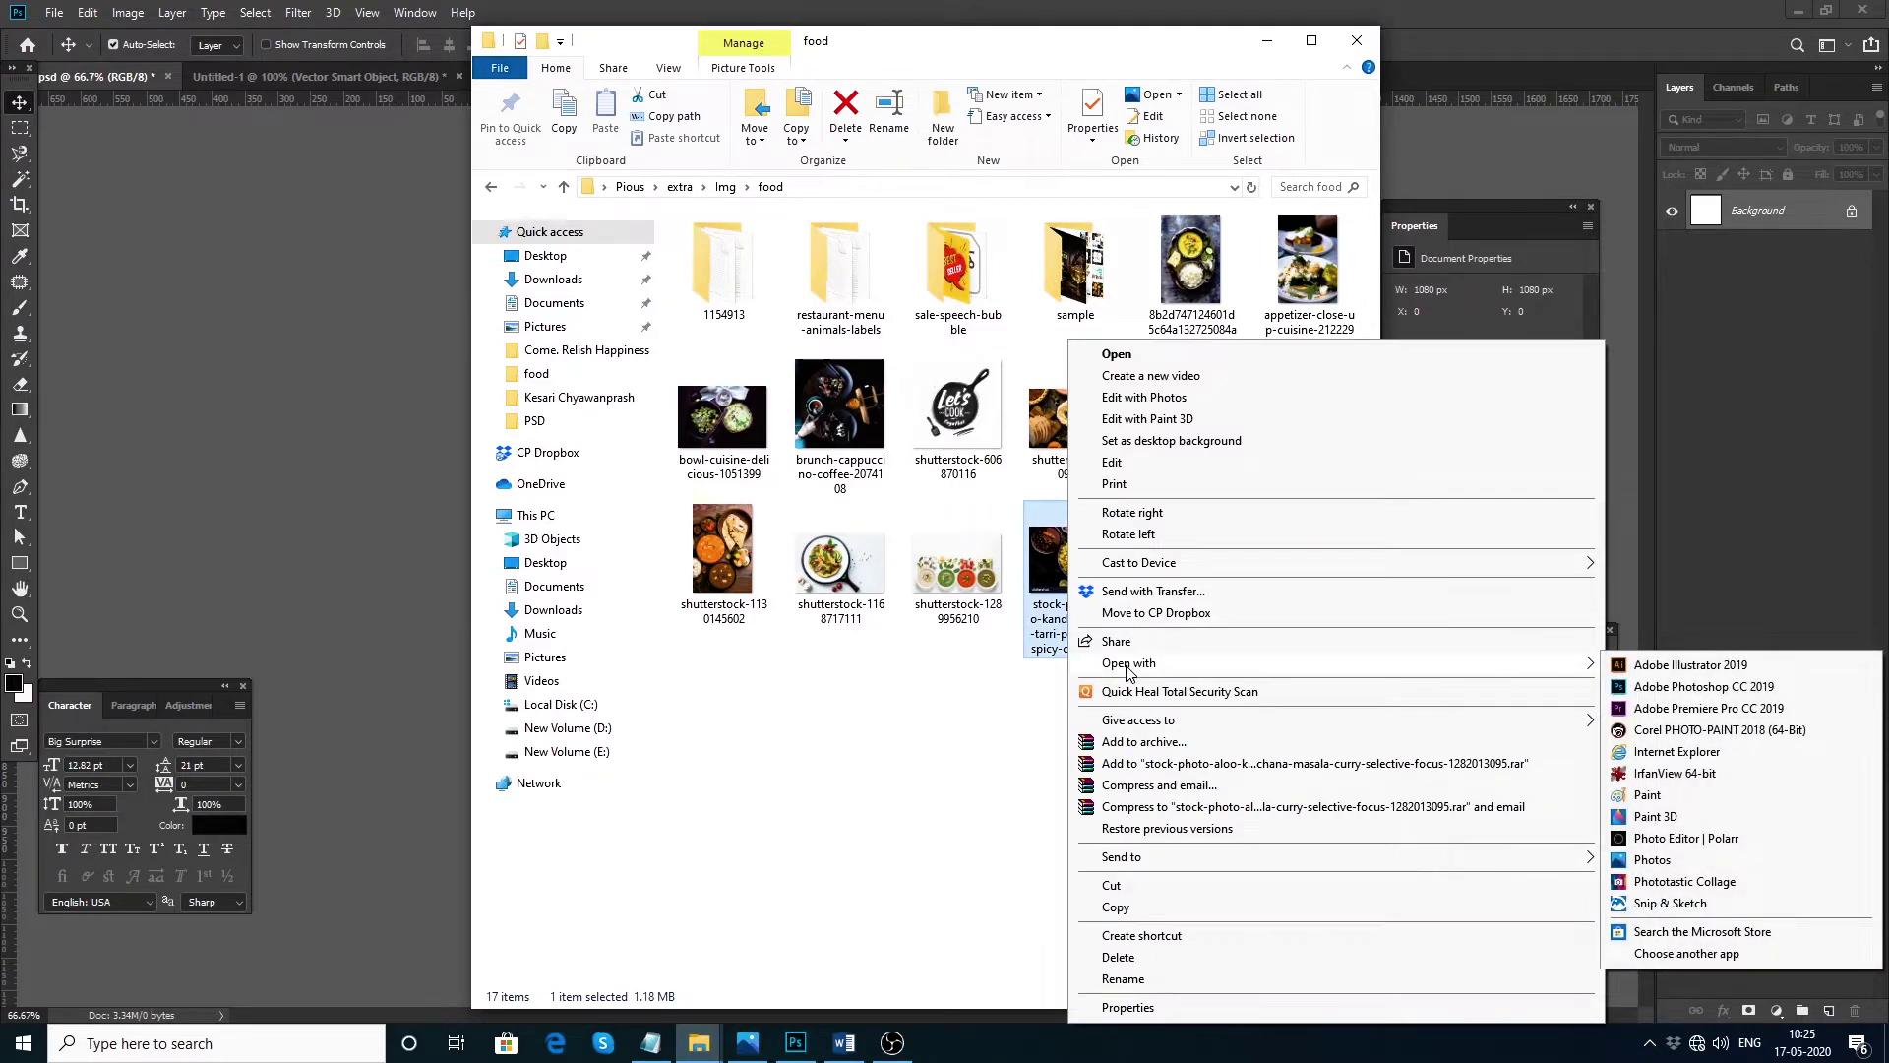
pyautogui.click(1663, 687)
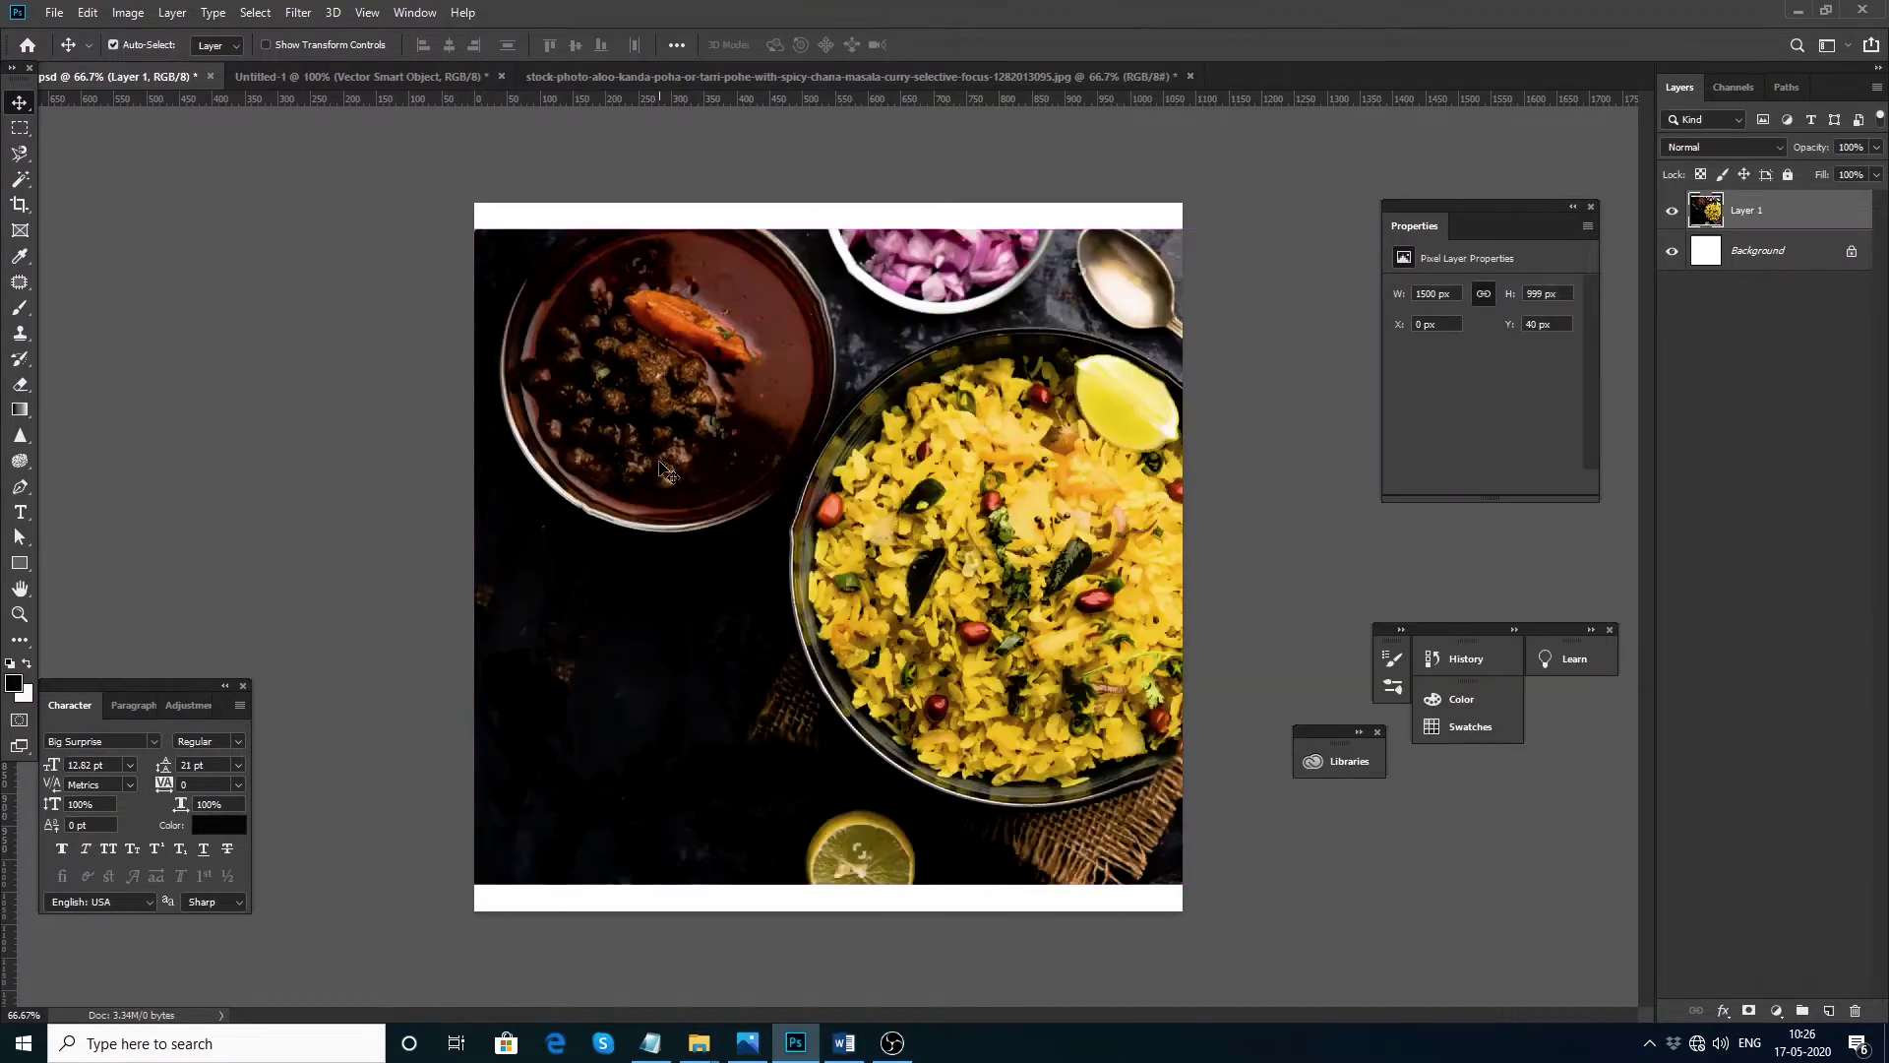
# Step: Free-transform the food photo and shift it so the poha bowl sits near the middle of the canvas, reaching the upper edge
pyautogui.moveTo(941, 527); pyautogui.dragTo(883, 516)
pyautogui.hotkey('ctrl', 't')
pyautogui.rightClick(886, 433)
pyautogui.click(935, 385)
pyautogui.moveTo(935, 386); pyautogui.dragTo(766, 378)
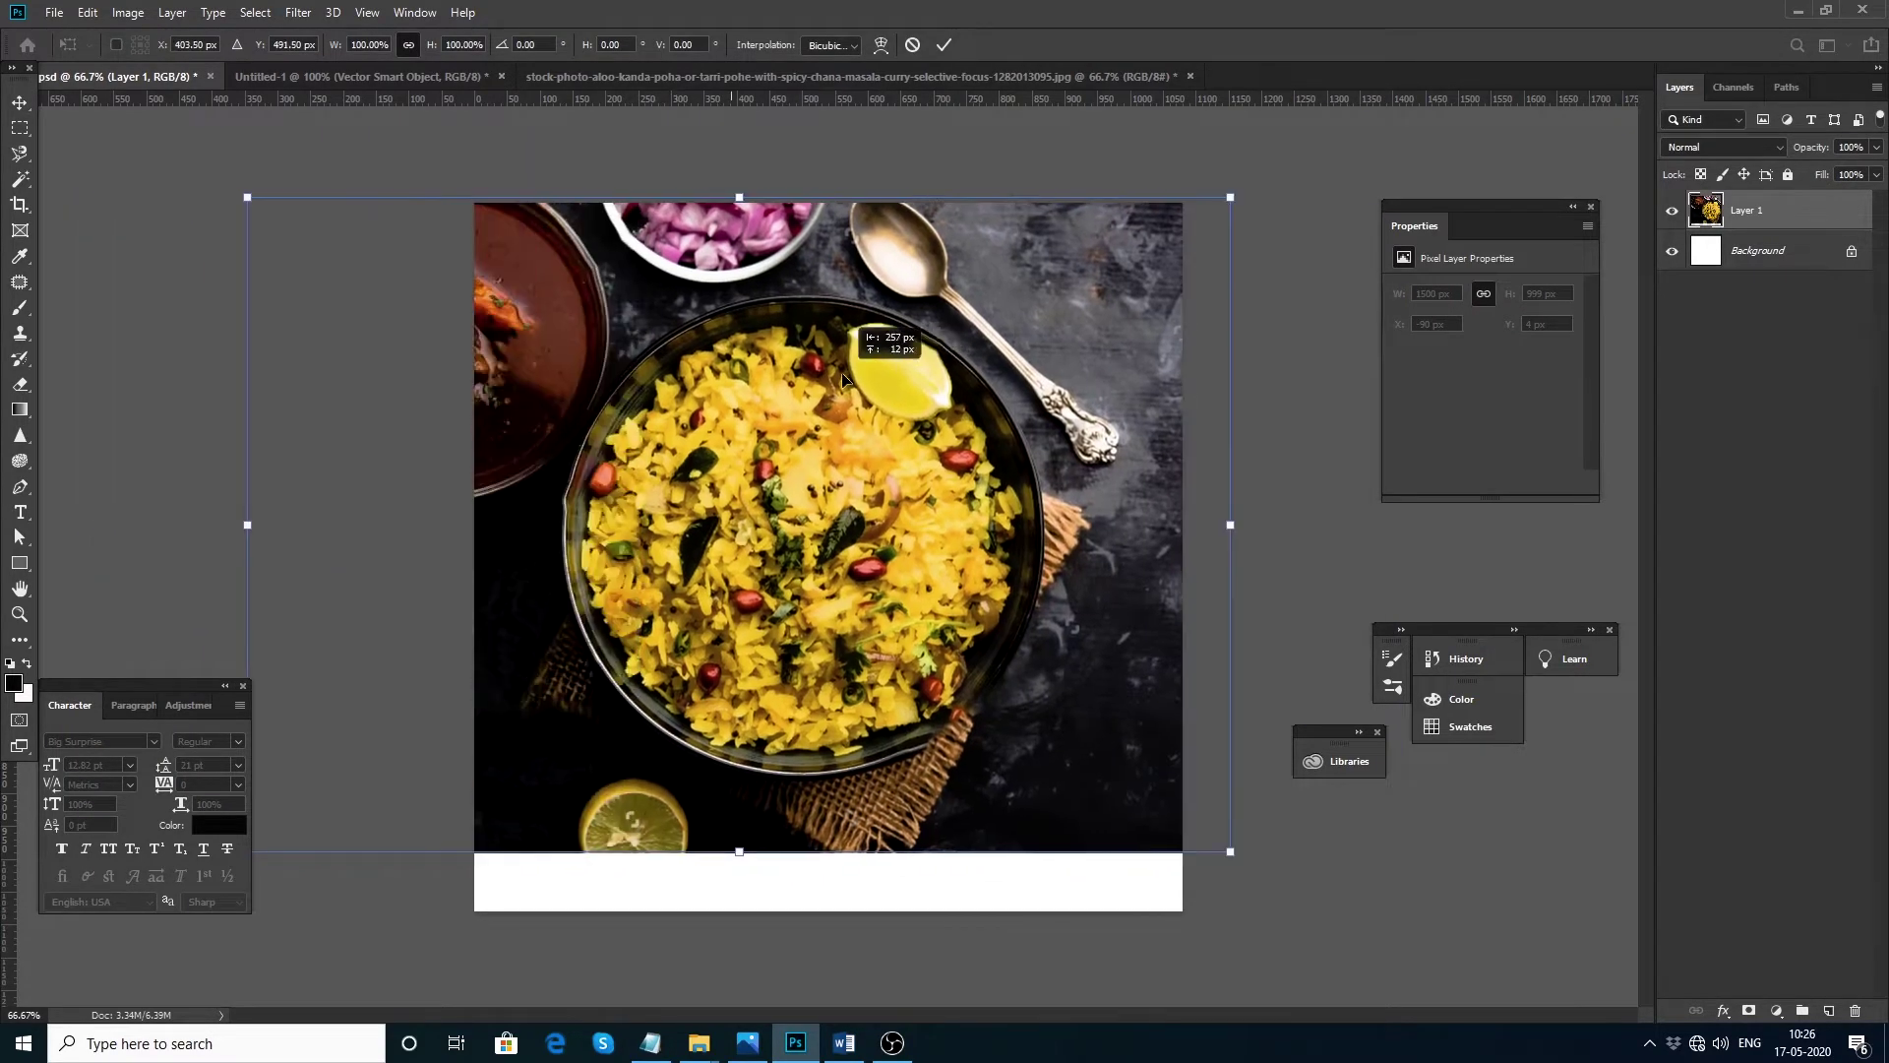
# Step: Flip the photo horizontally, rotate it 90° counter-clockwise twice, and reposition it with the lime at the canvas's upper edge and curry at lower left
pyautogui.rightClick(844, 377)
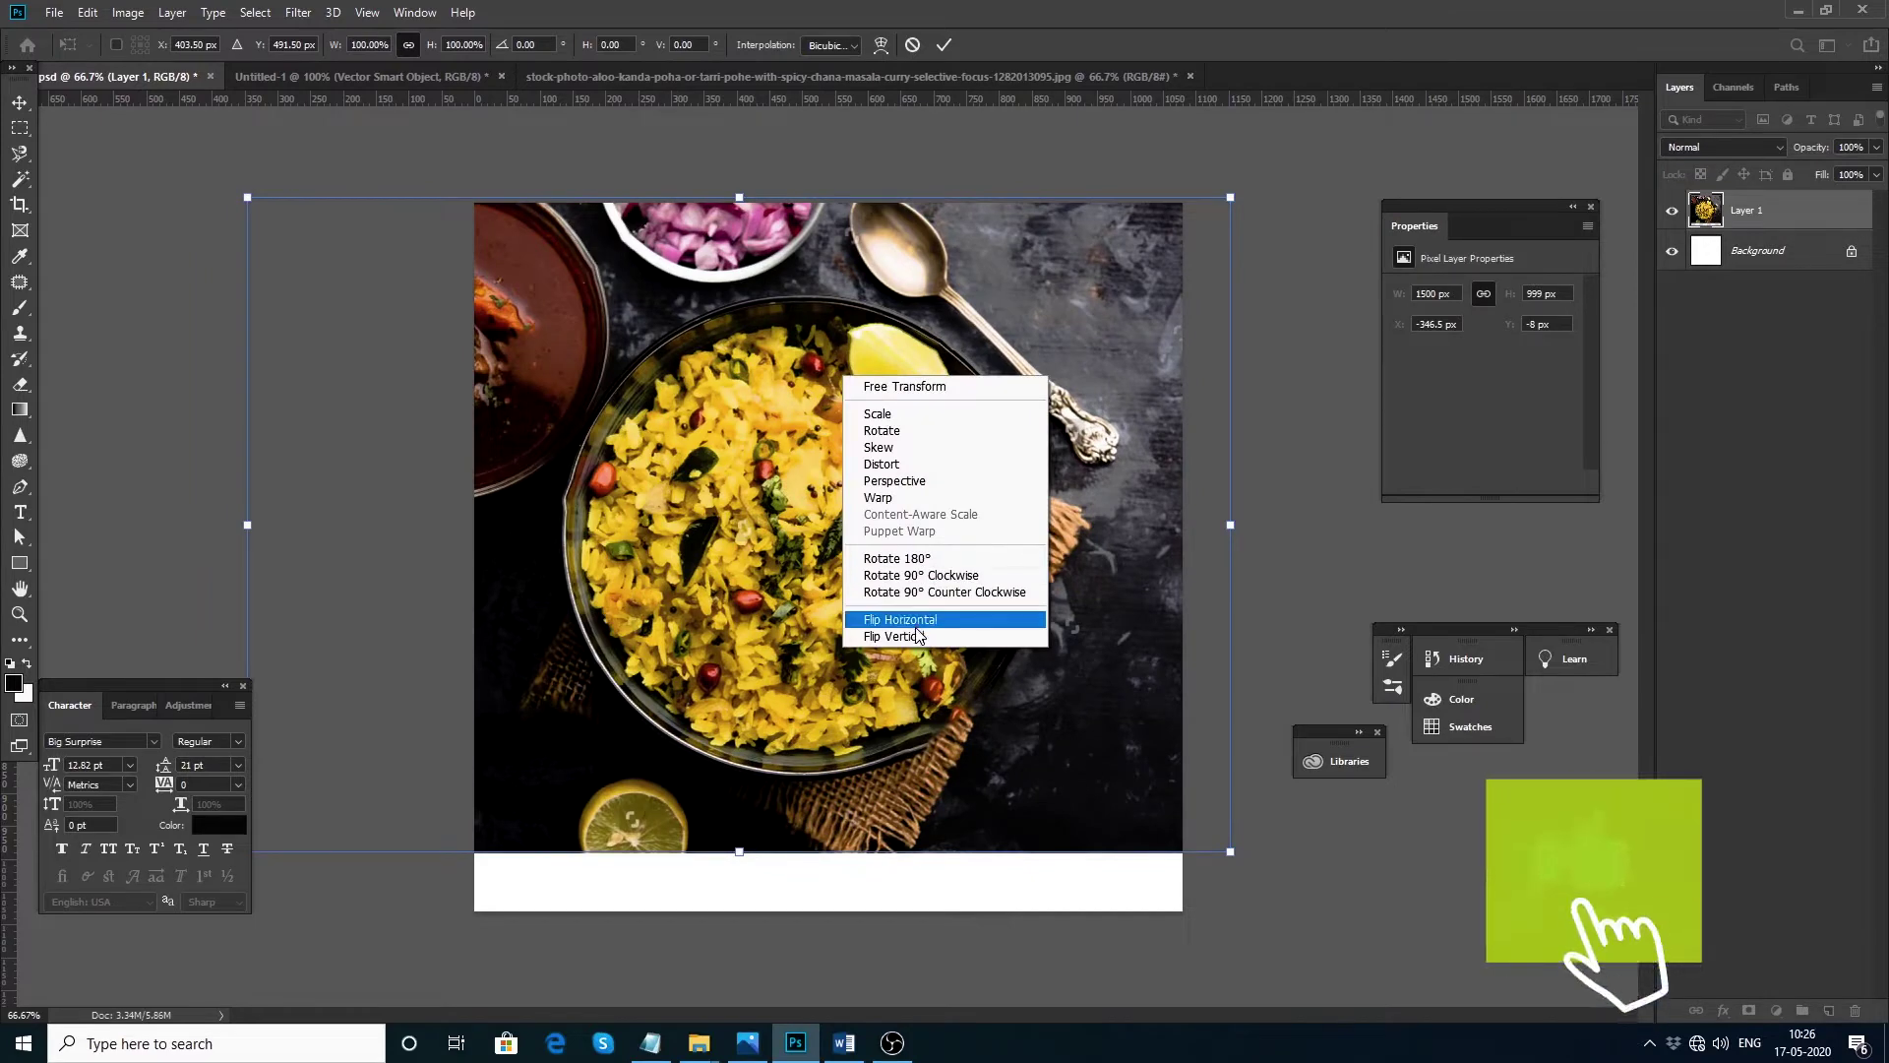
pyautogui.click(920, 619)
pyautogui.rightClick(879, 539)
pyautogui.click(910, 746)
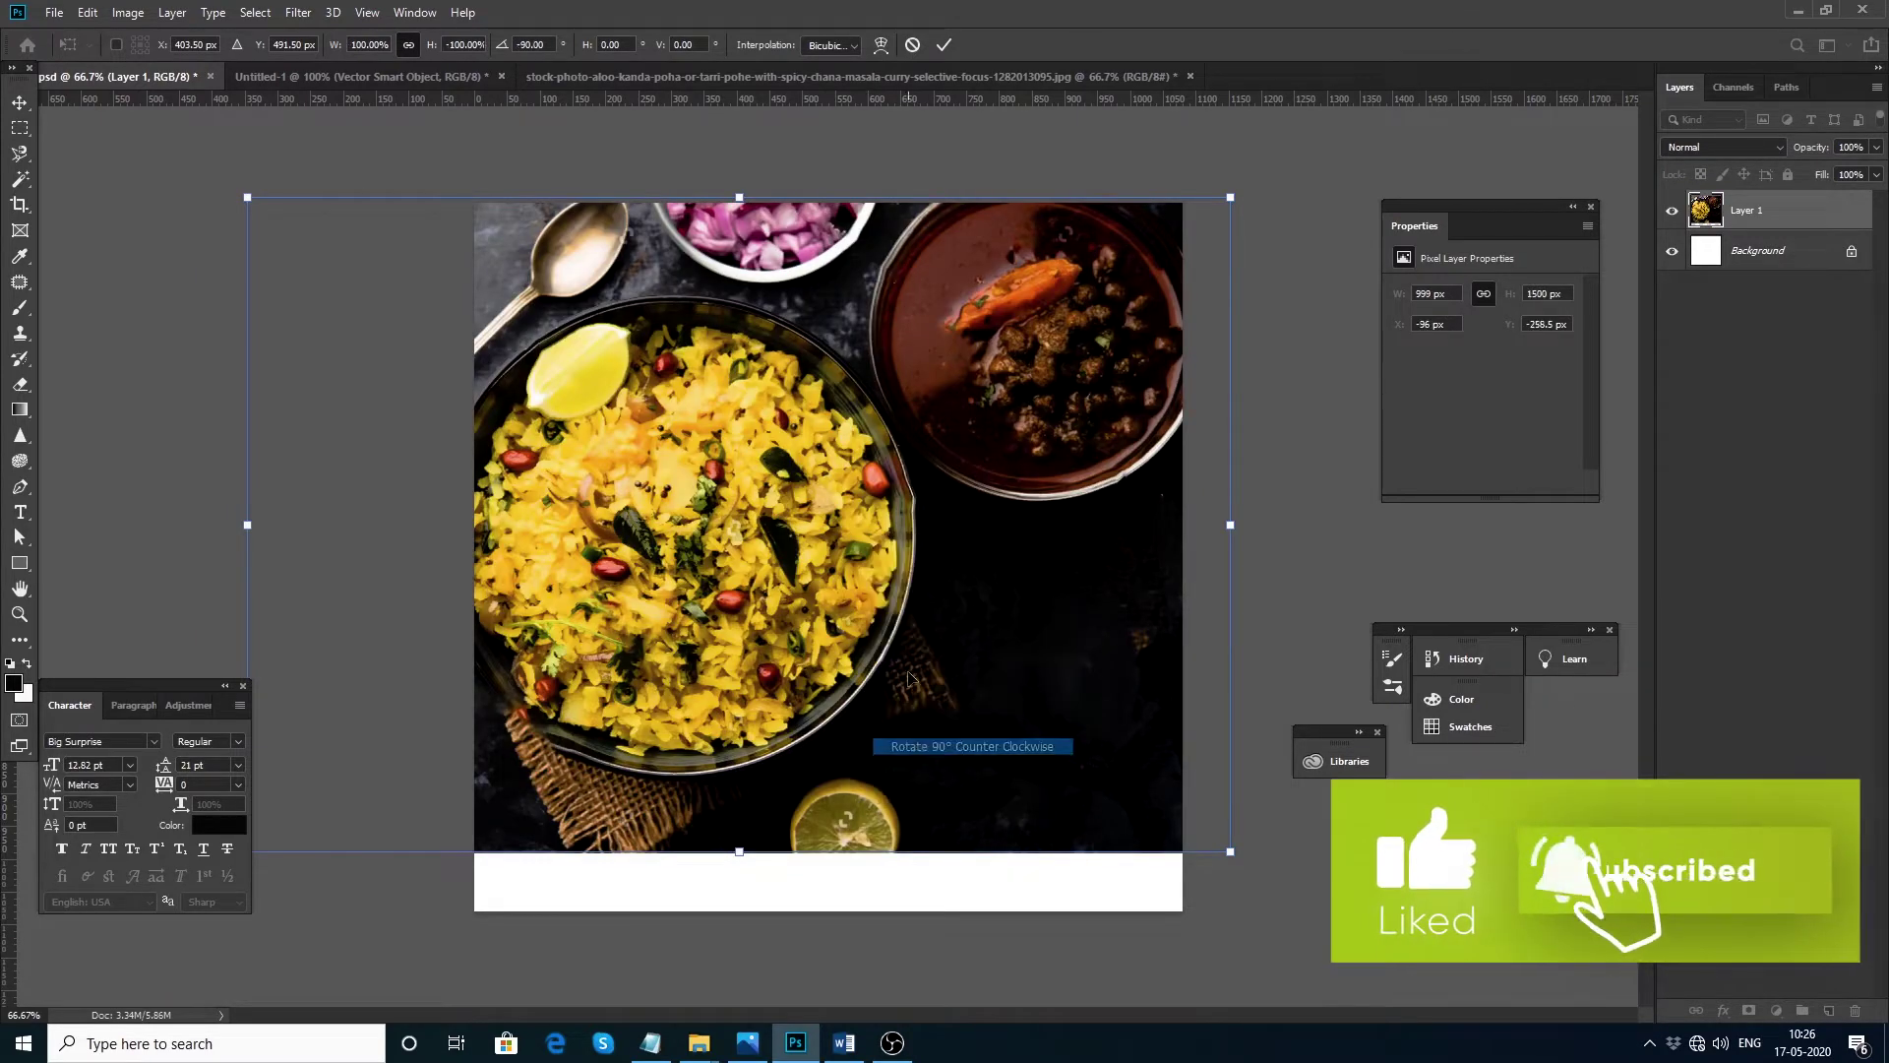
pyautogui.rightClick(841, 539)
pyautogui.click(901, 753)
pyautogui.moveTo(884, 567); pyautogui.dragTo(1058, 582)
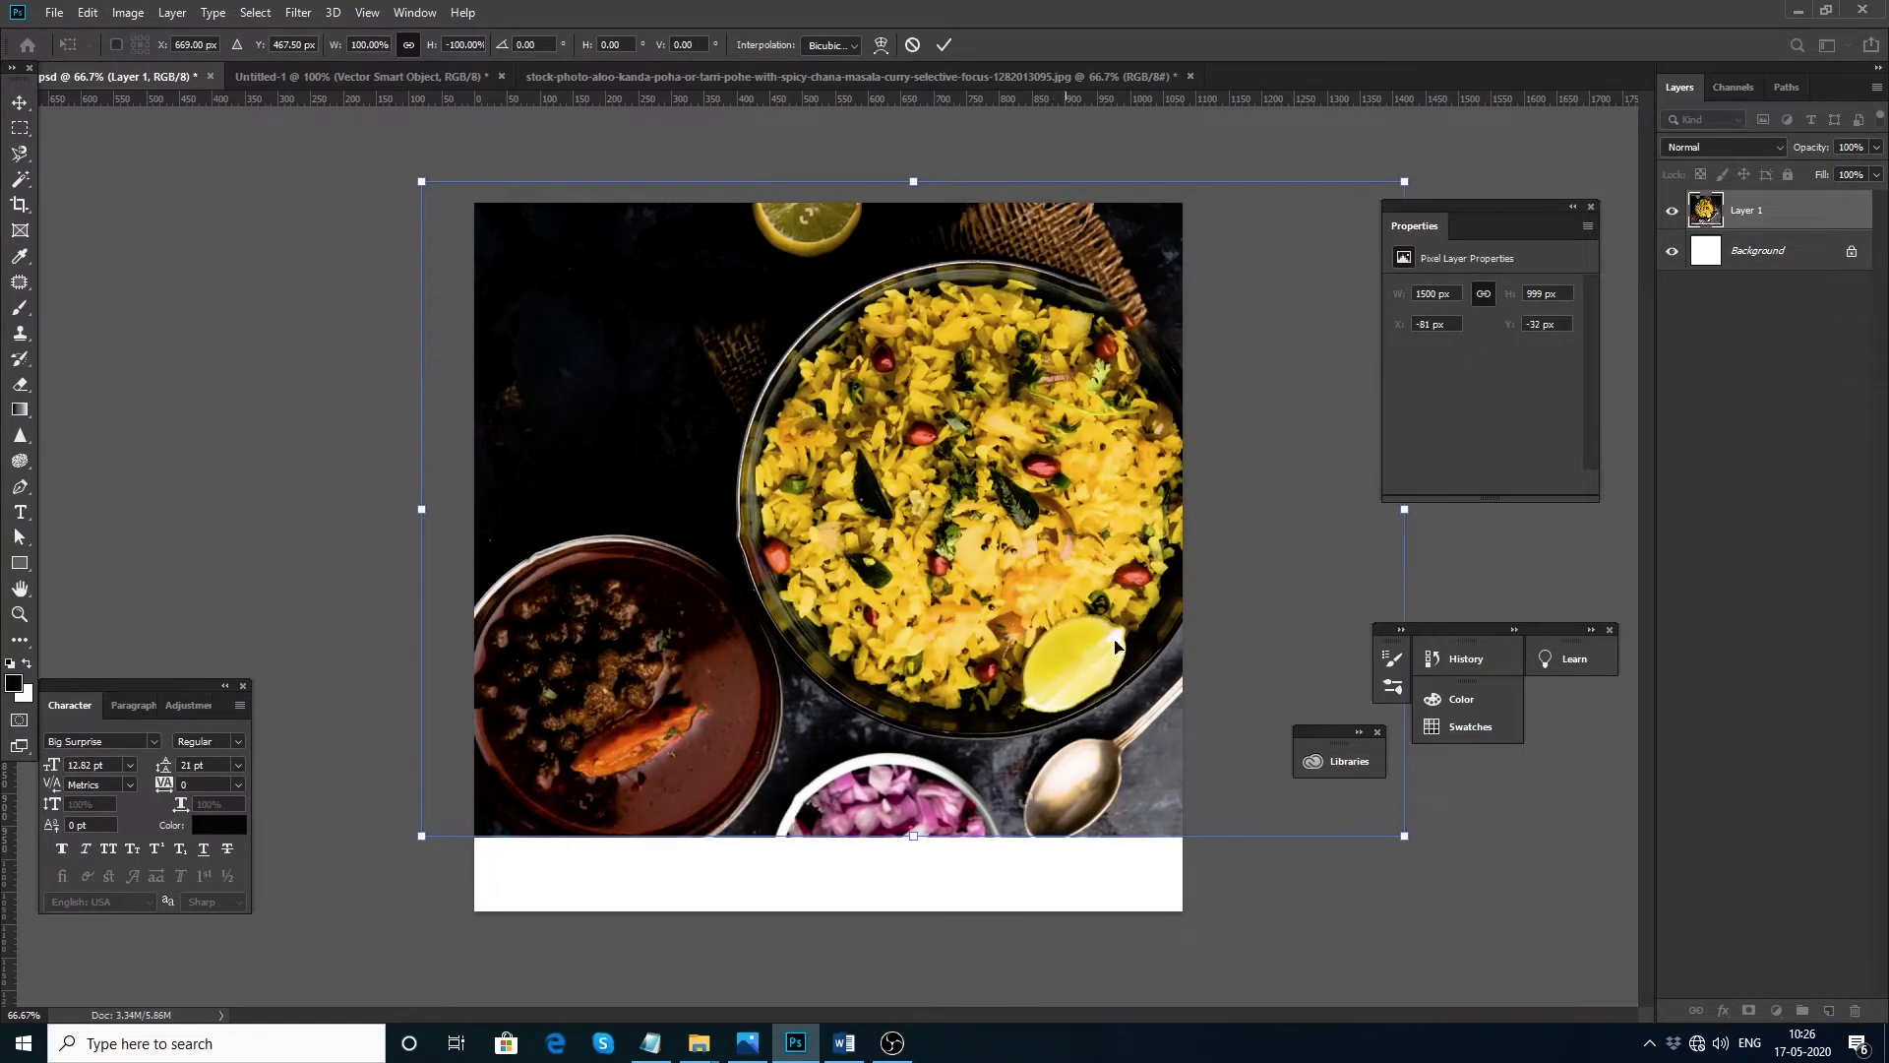
pyautogui.moveTo(1223, 833); pyautogui.dragTo(1240, 846)
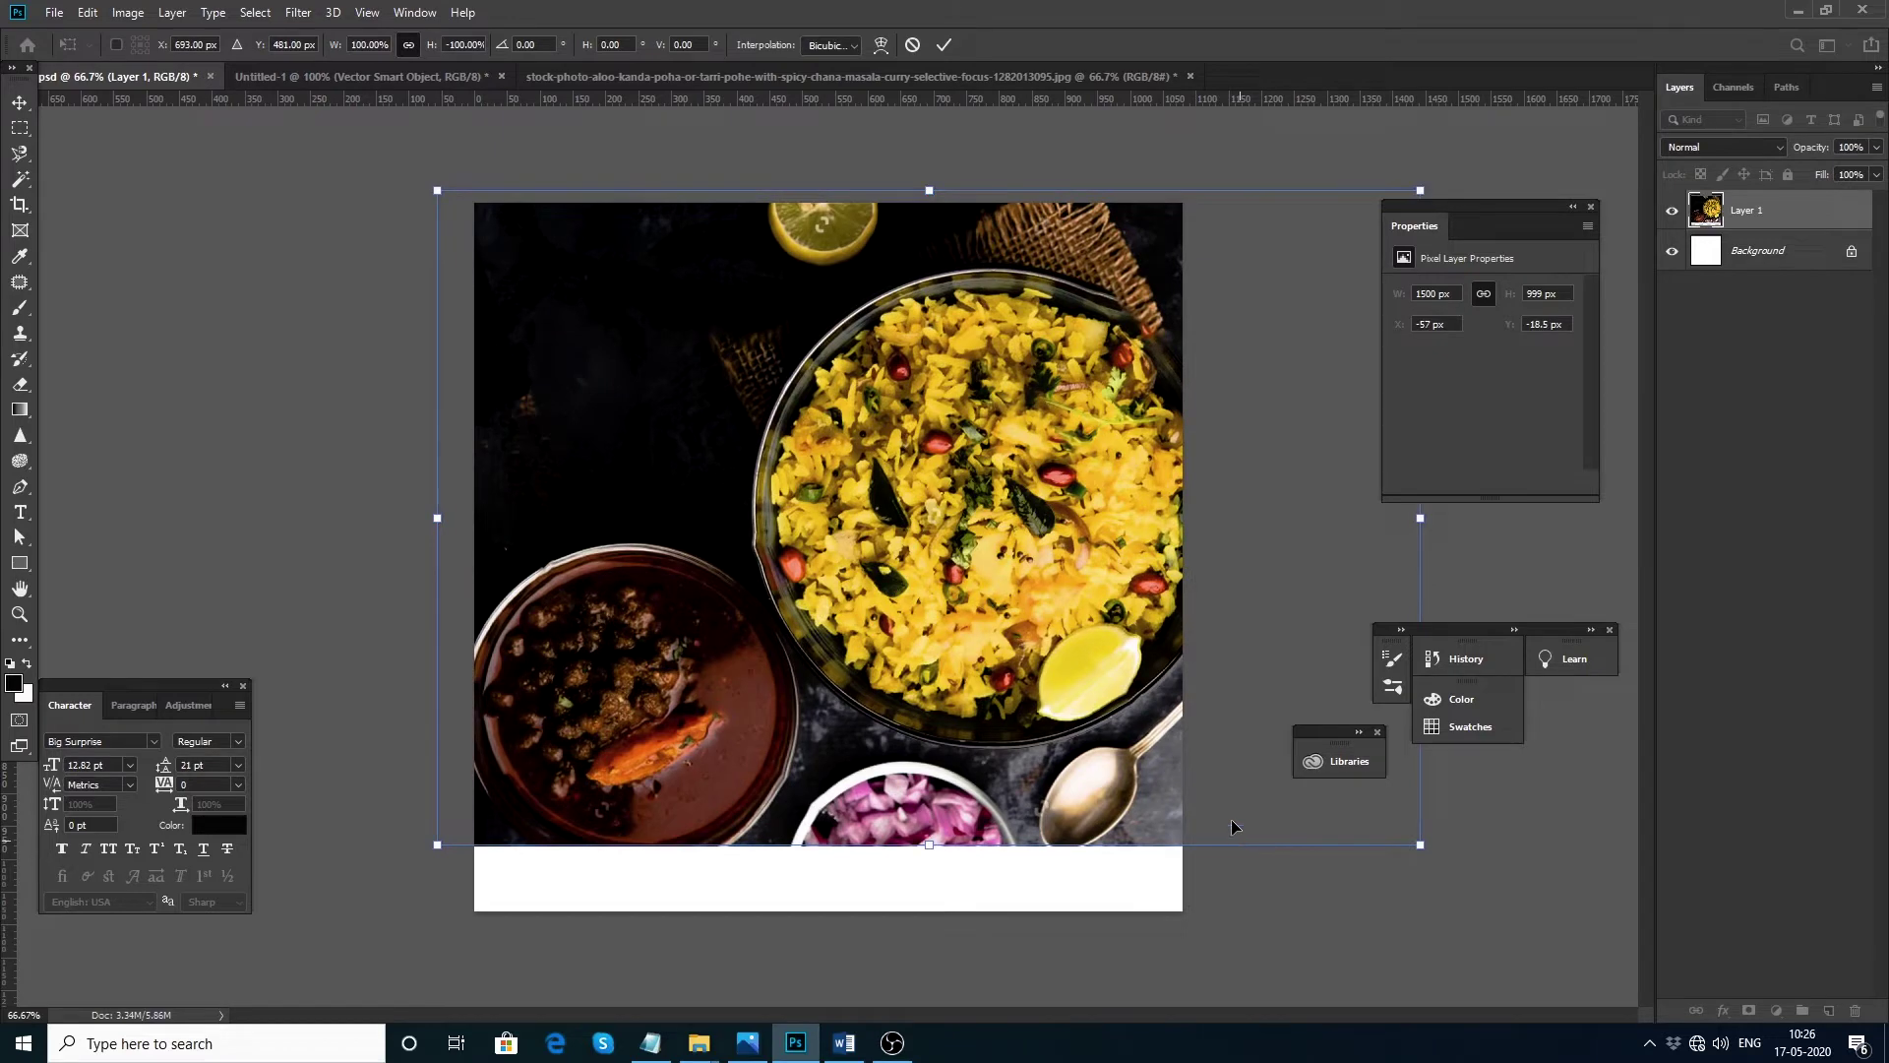
pyautogui.press('Return')
# Step: Convert the photo layer to a smart object, enlarge it to about 111% and rotate it about 1.5° to cover the whole canvas
pyautogui.rightClick(1800, 210)
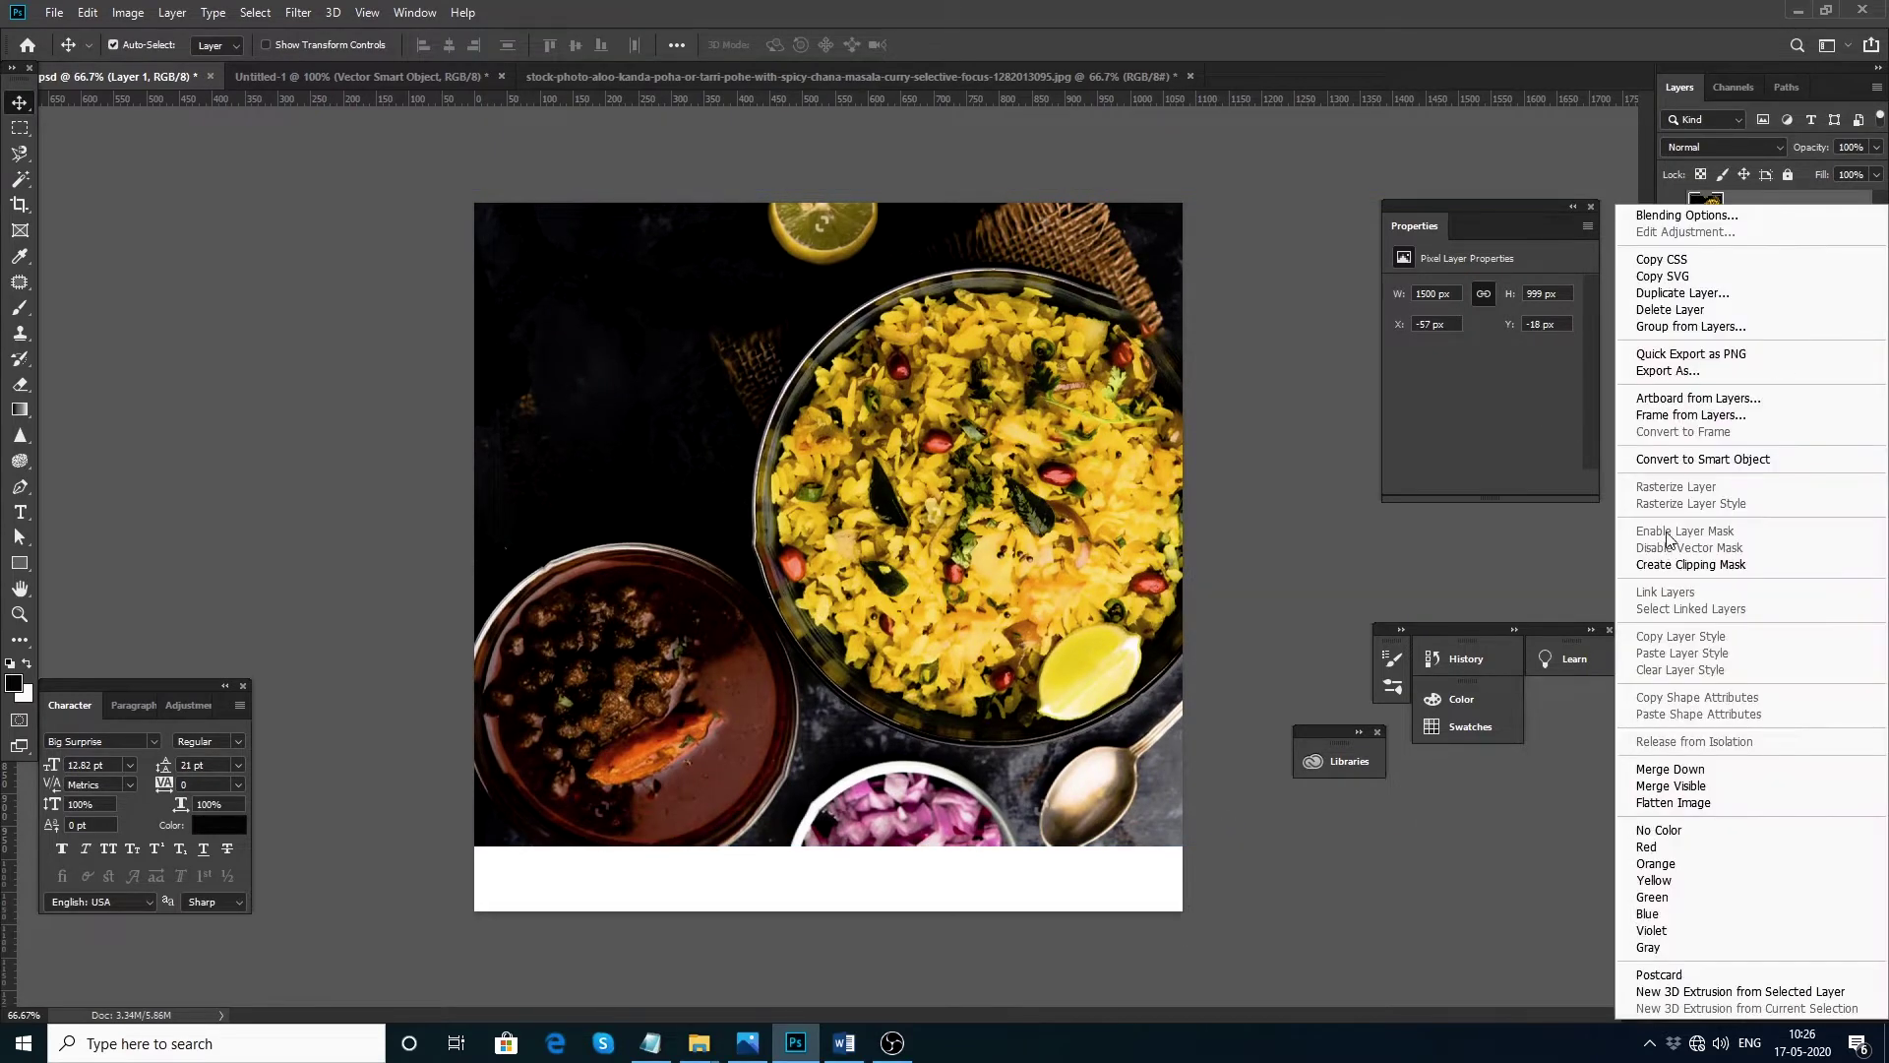
pyautogui.click(1686, 459)
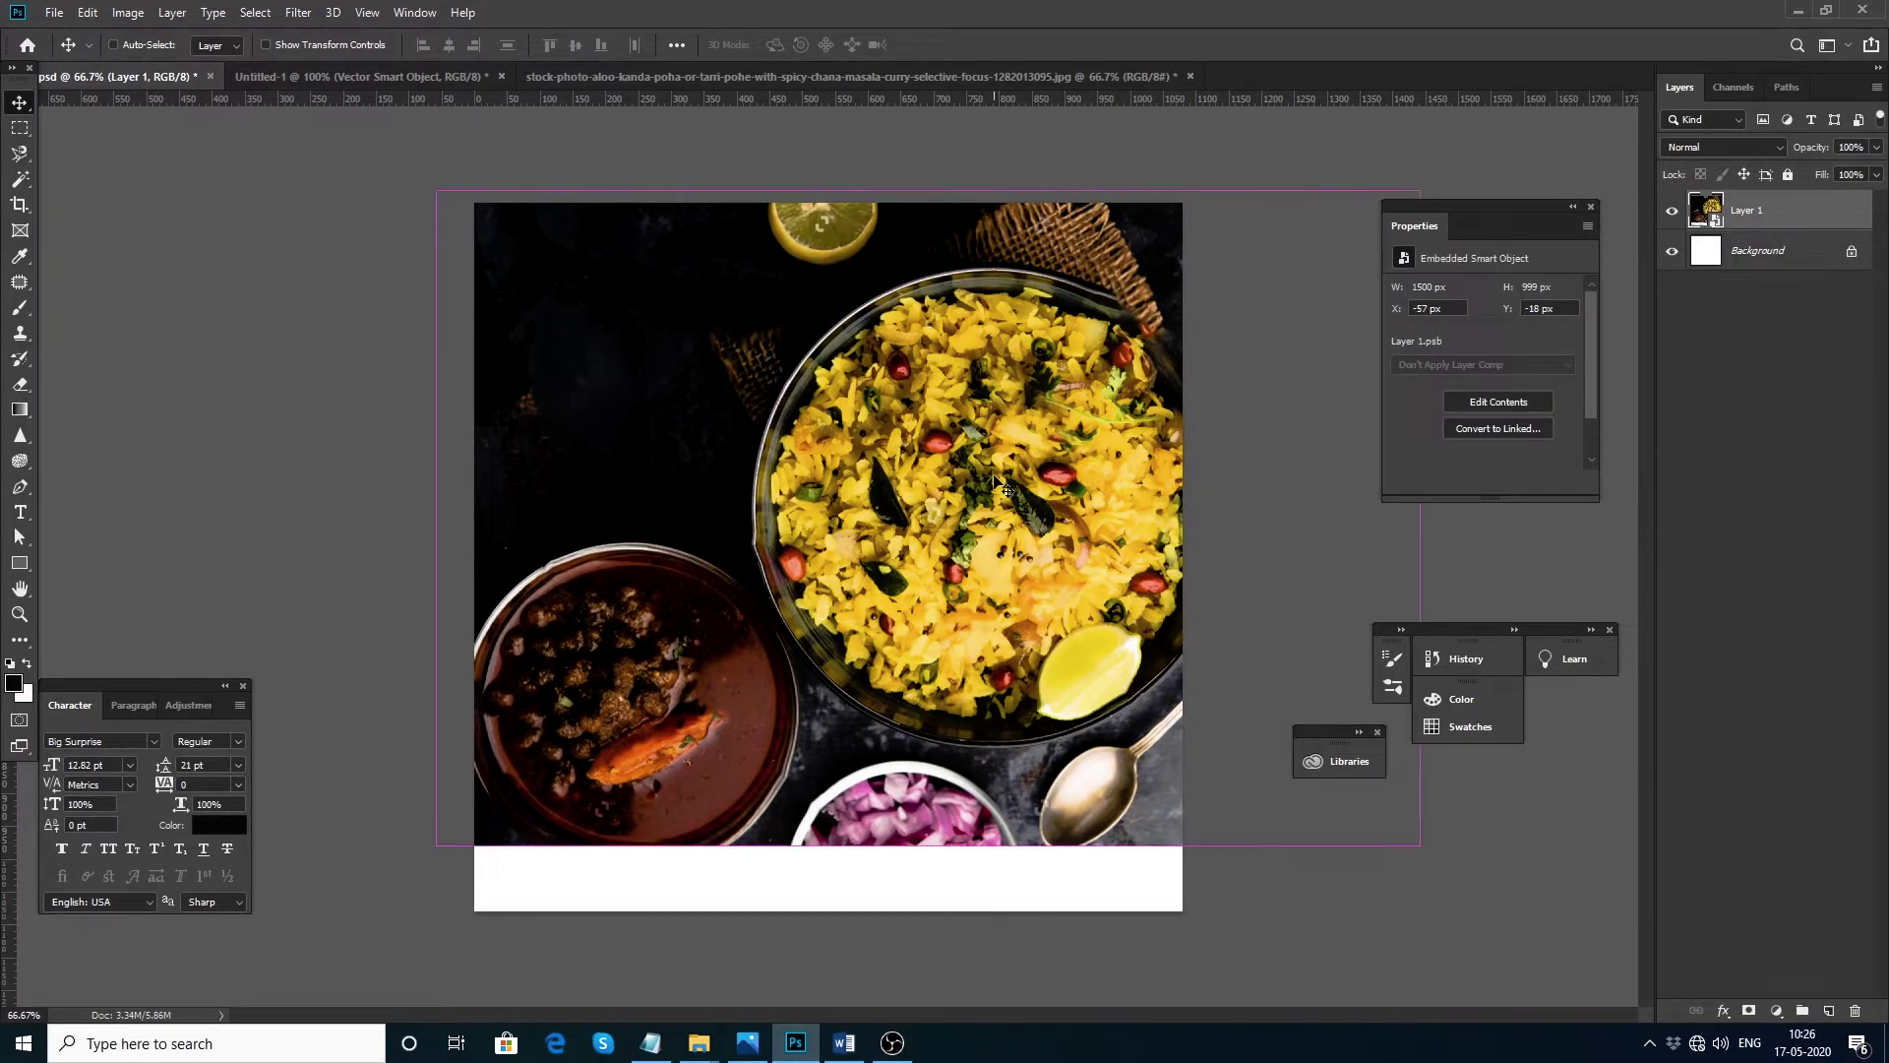
pyautogui.hotkey('ctrl', 't')
pyautogui.moveTo(429, 849); pyautogui.dragTo(338, 922)
pyautogui.moveTo(1025, 679); pyautogui.dragTo(1083, 679)
pyautogui.moveTo(428, 166); pyautogui.dragTo(438, 153)
pyautogui.moveTo(505, 355); pyautogui.dragTo(501, 363)
pyautogui.moveTo(385, 900); pyautogui.dragTo(373, 910)
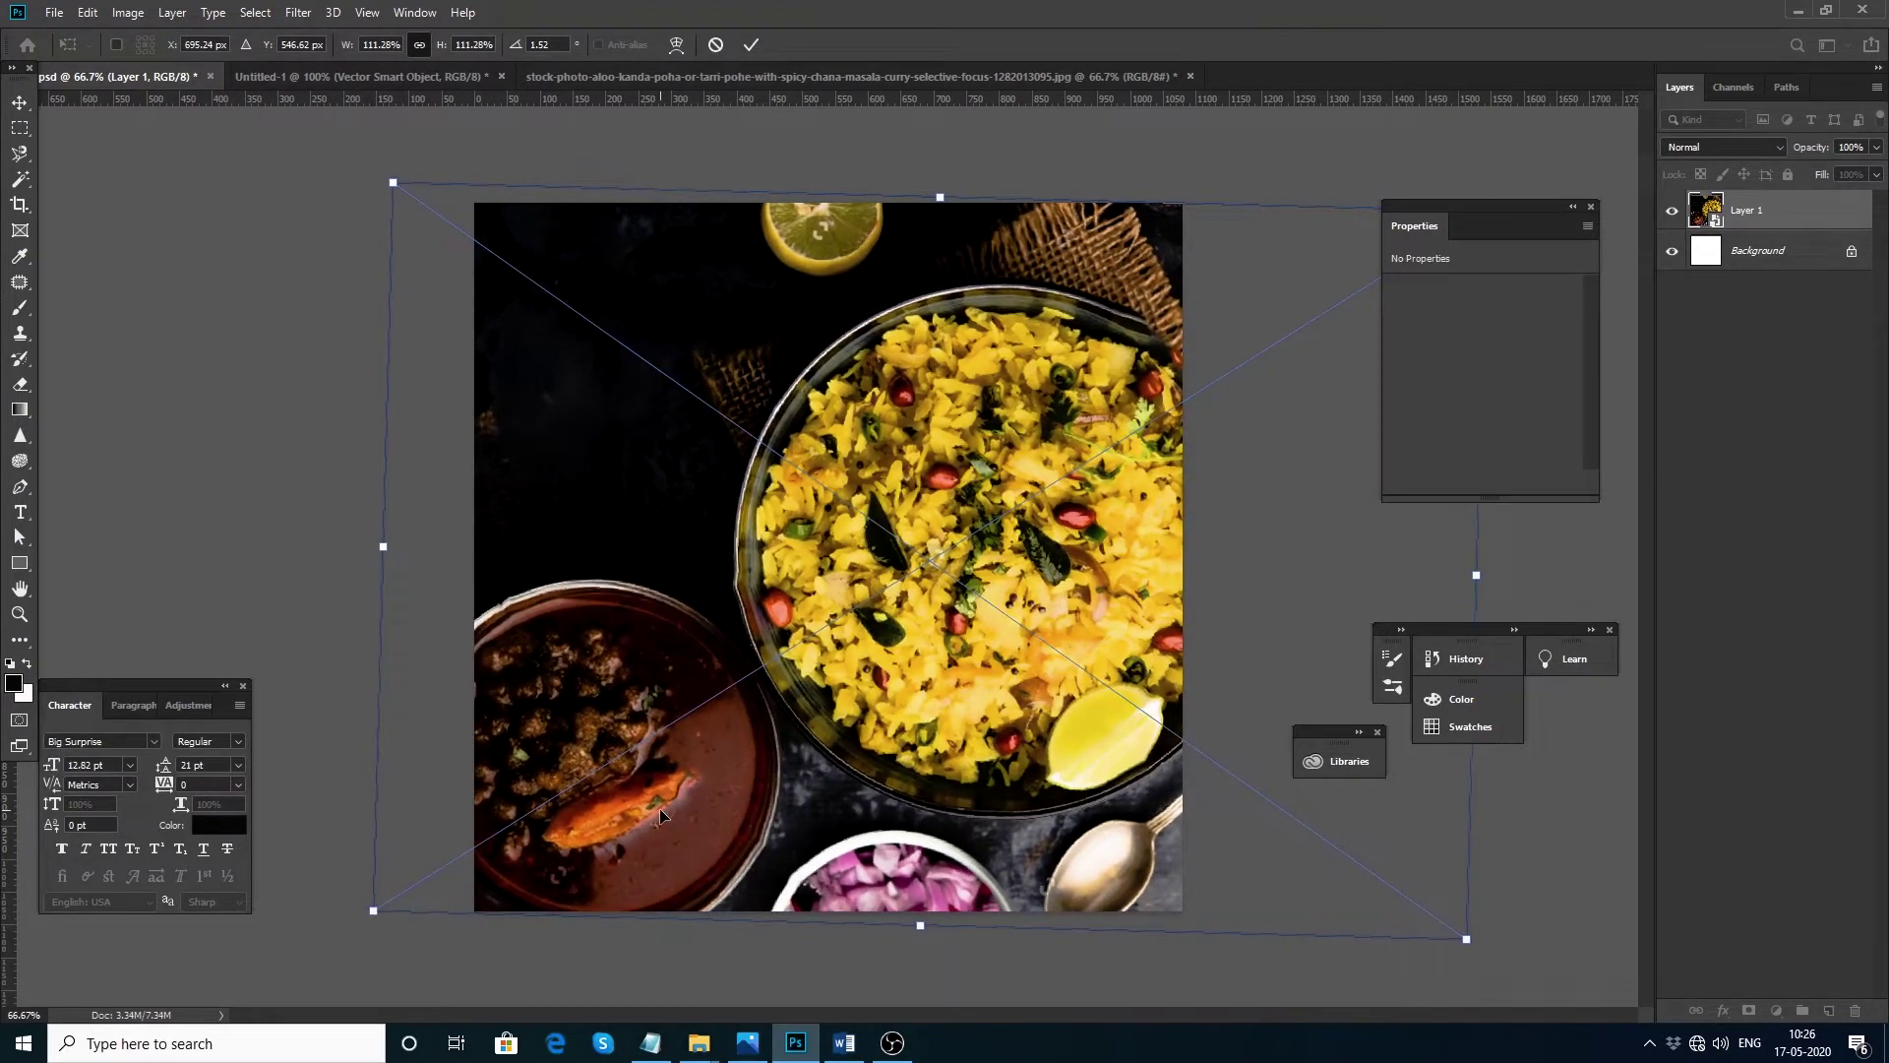
pyautogui.press('Return')
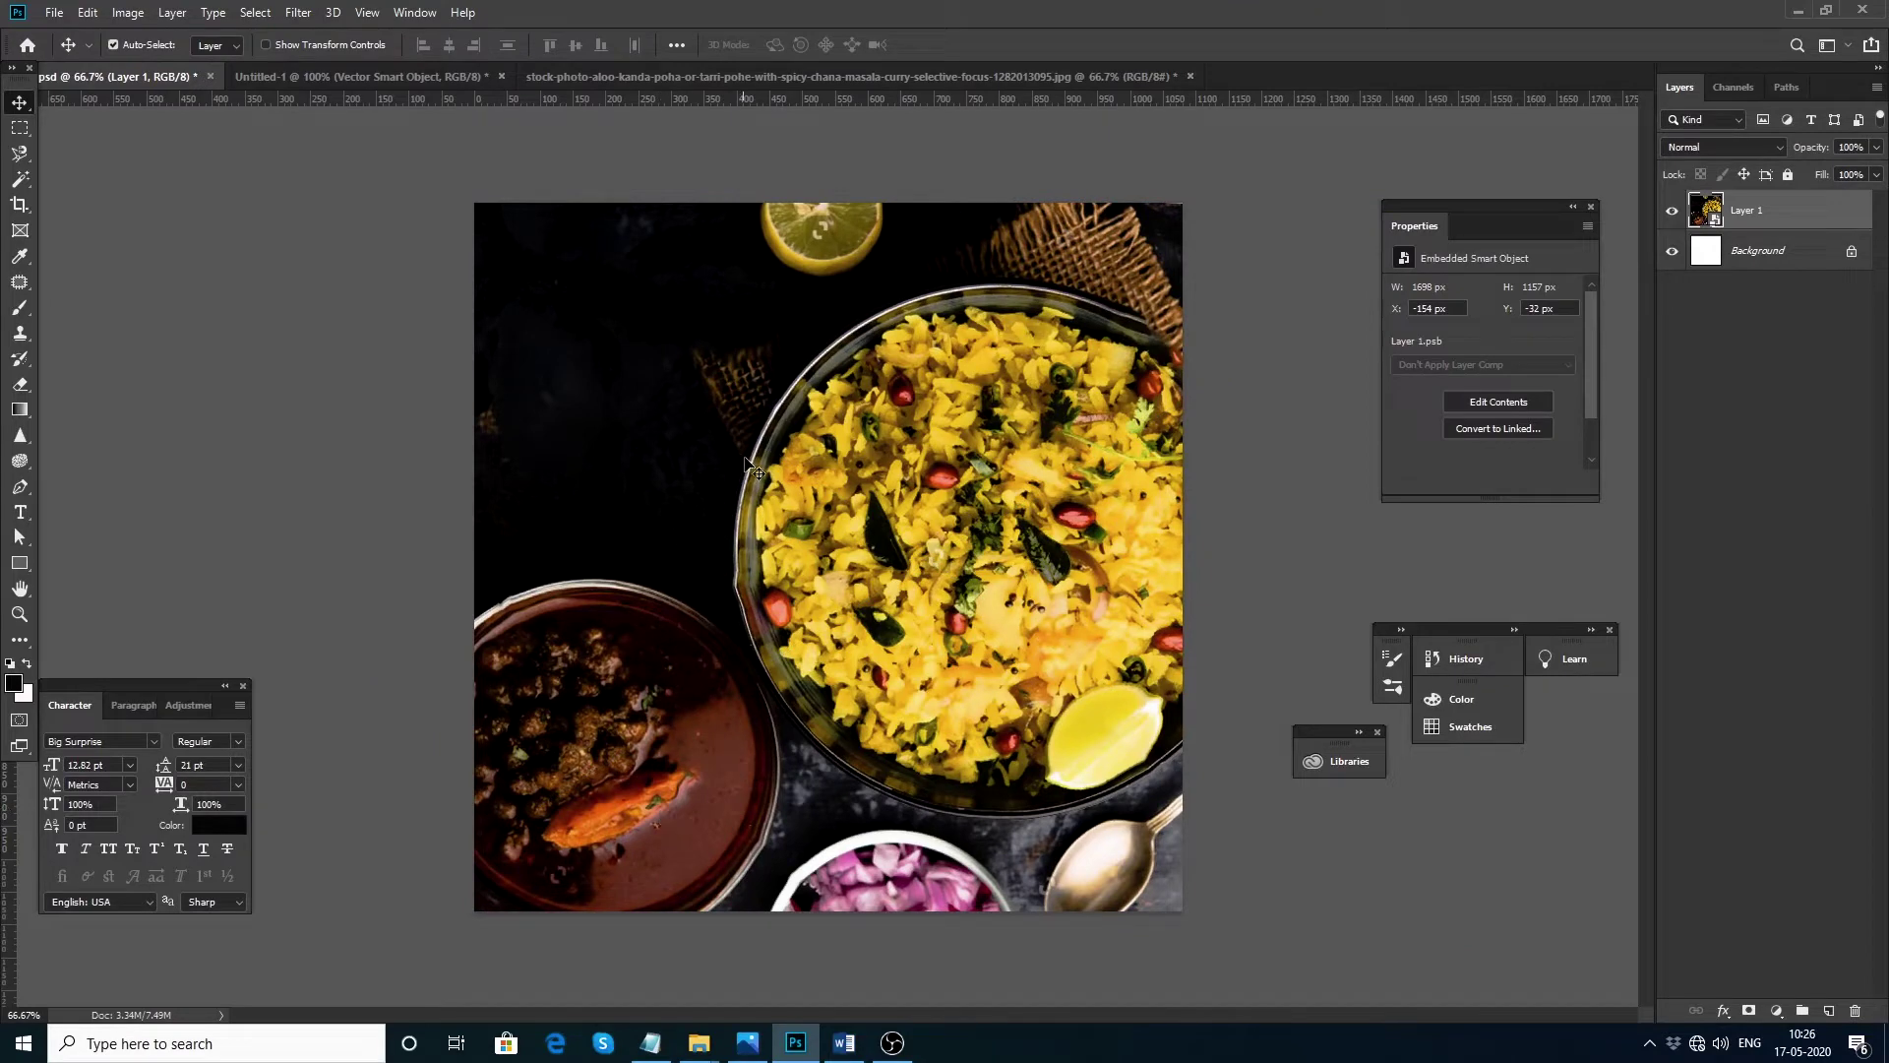
# Step: Apply a Camera Raw filter with Exposure +0.30, Contrast -10, Highlights +14, Shadows -26, Whites -8, Blacks -22, Texture -3 and Clarity -9
pyautogui.click(298, 12)
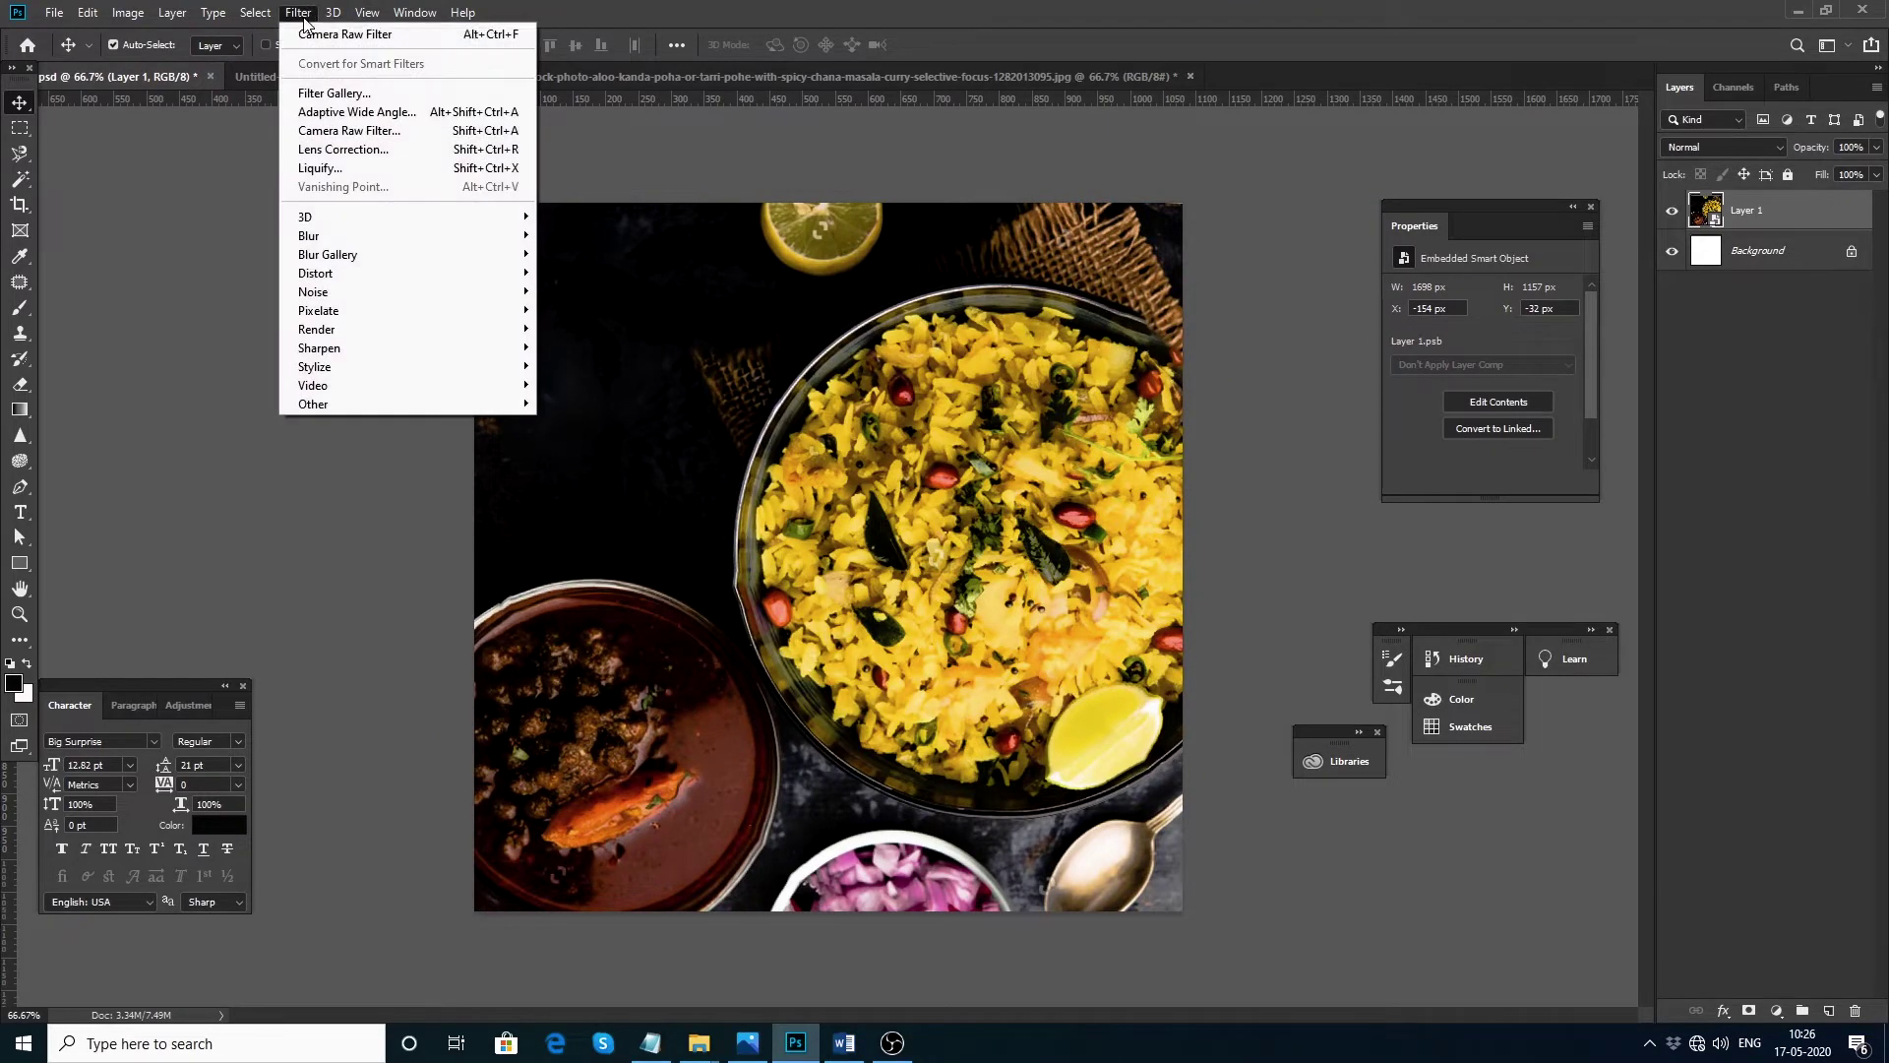
pyautogui.click(309, 130)
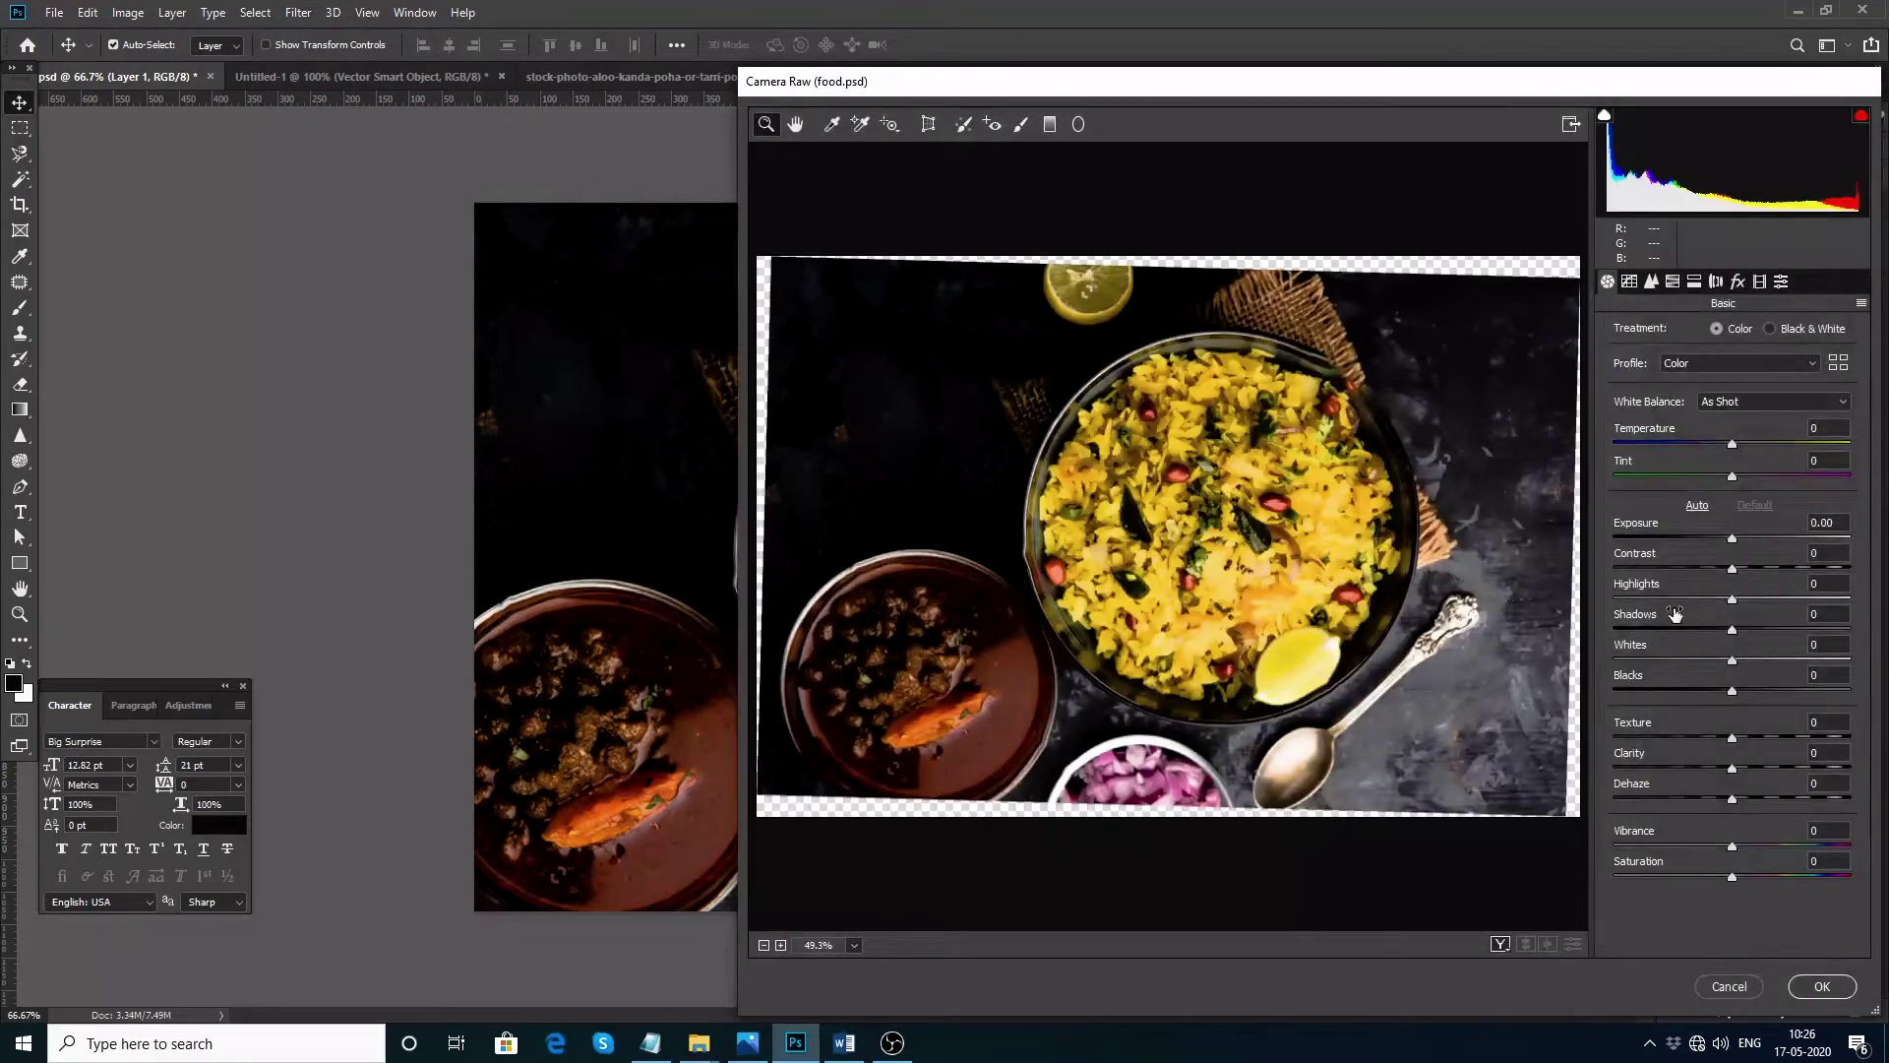
pyautogui.moveTo(1731, 537); pyautogui.dragTo(1738, 539)
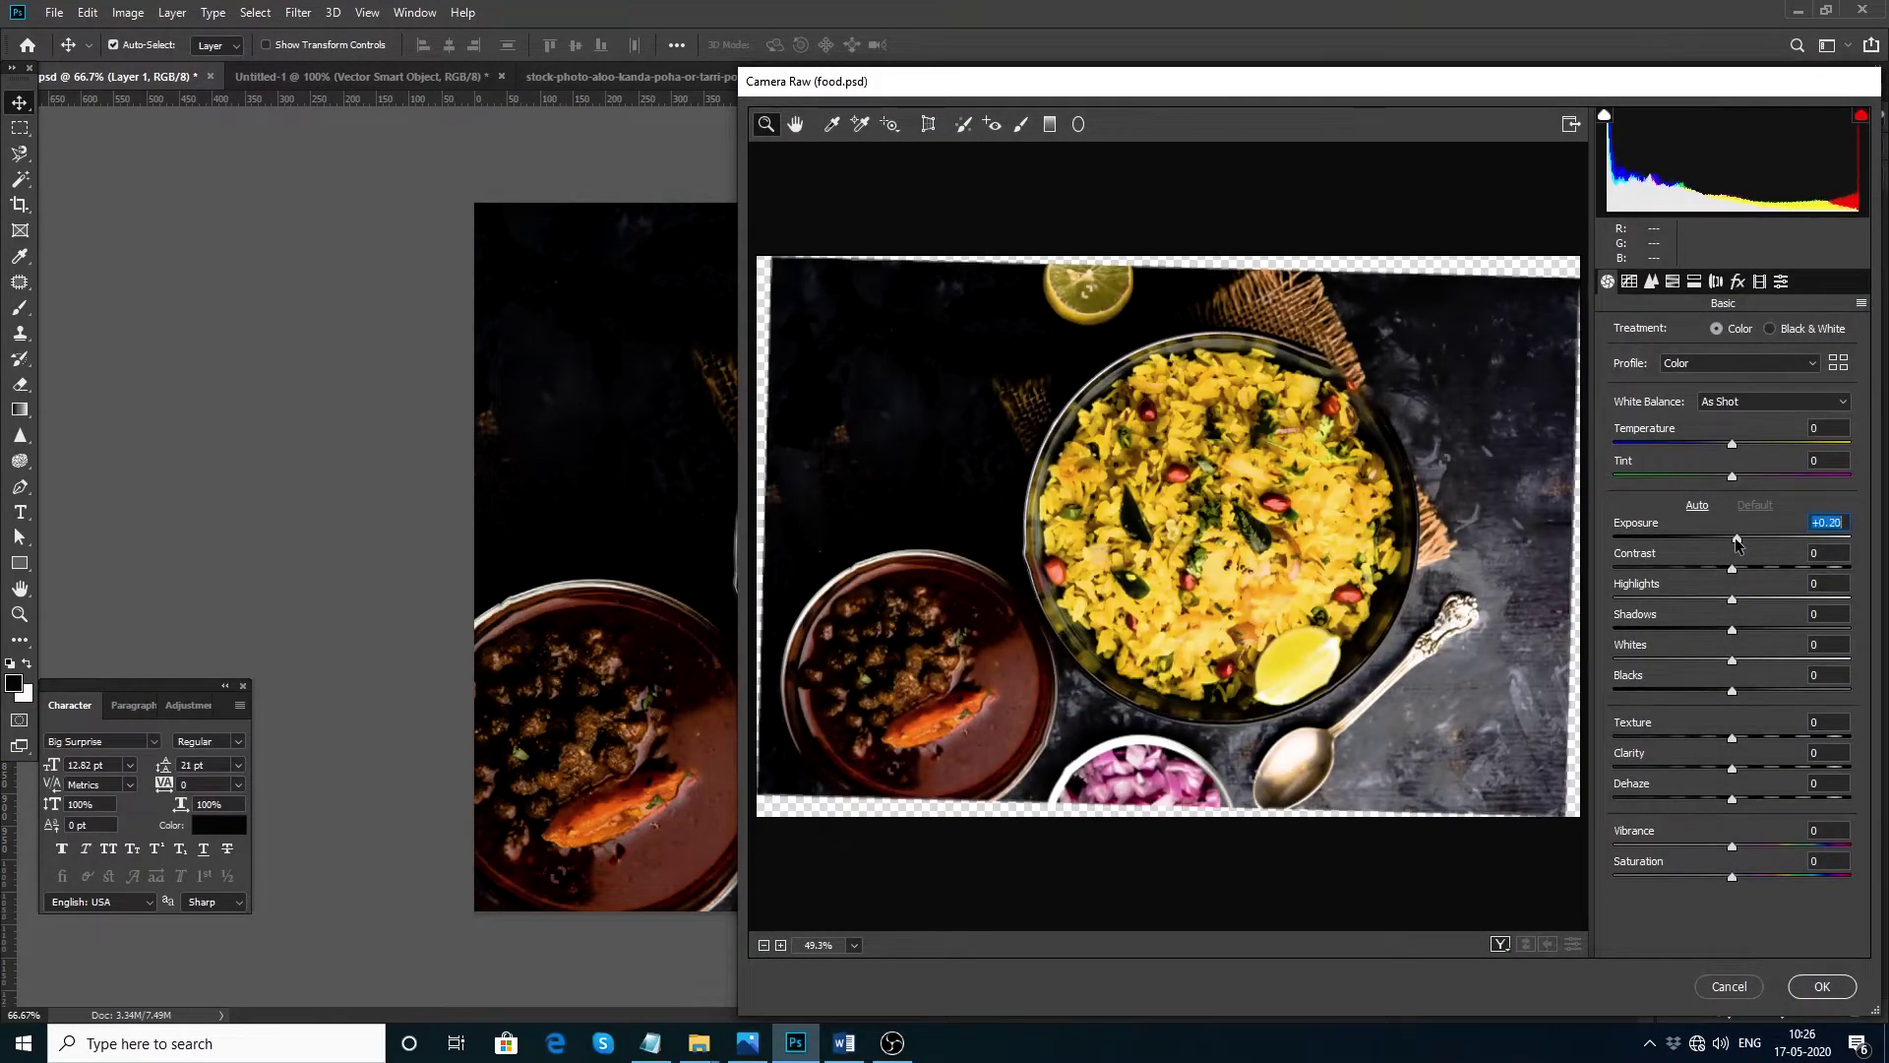
pyautogui.moveTo(1732, 569); pyautogui.dragTo(1755, 603)
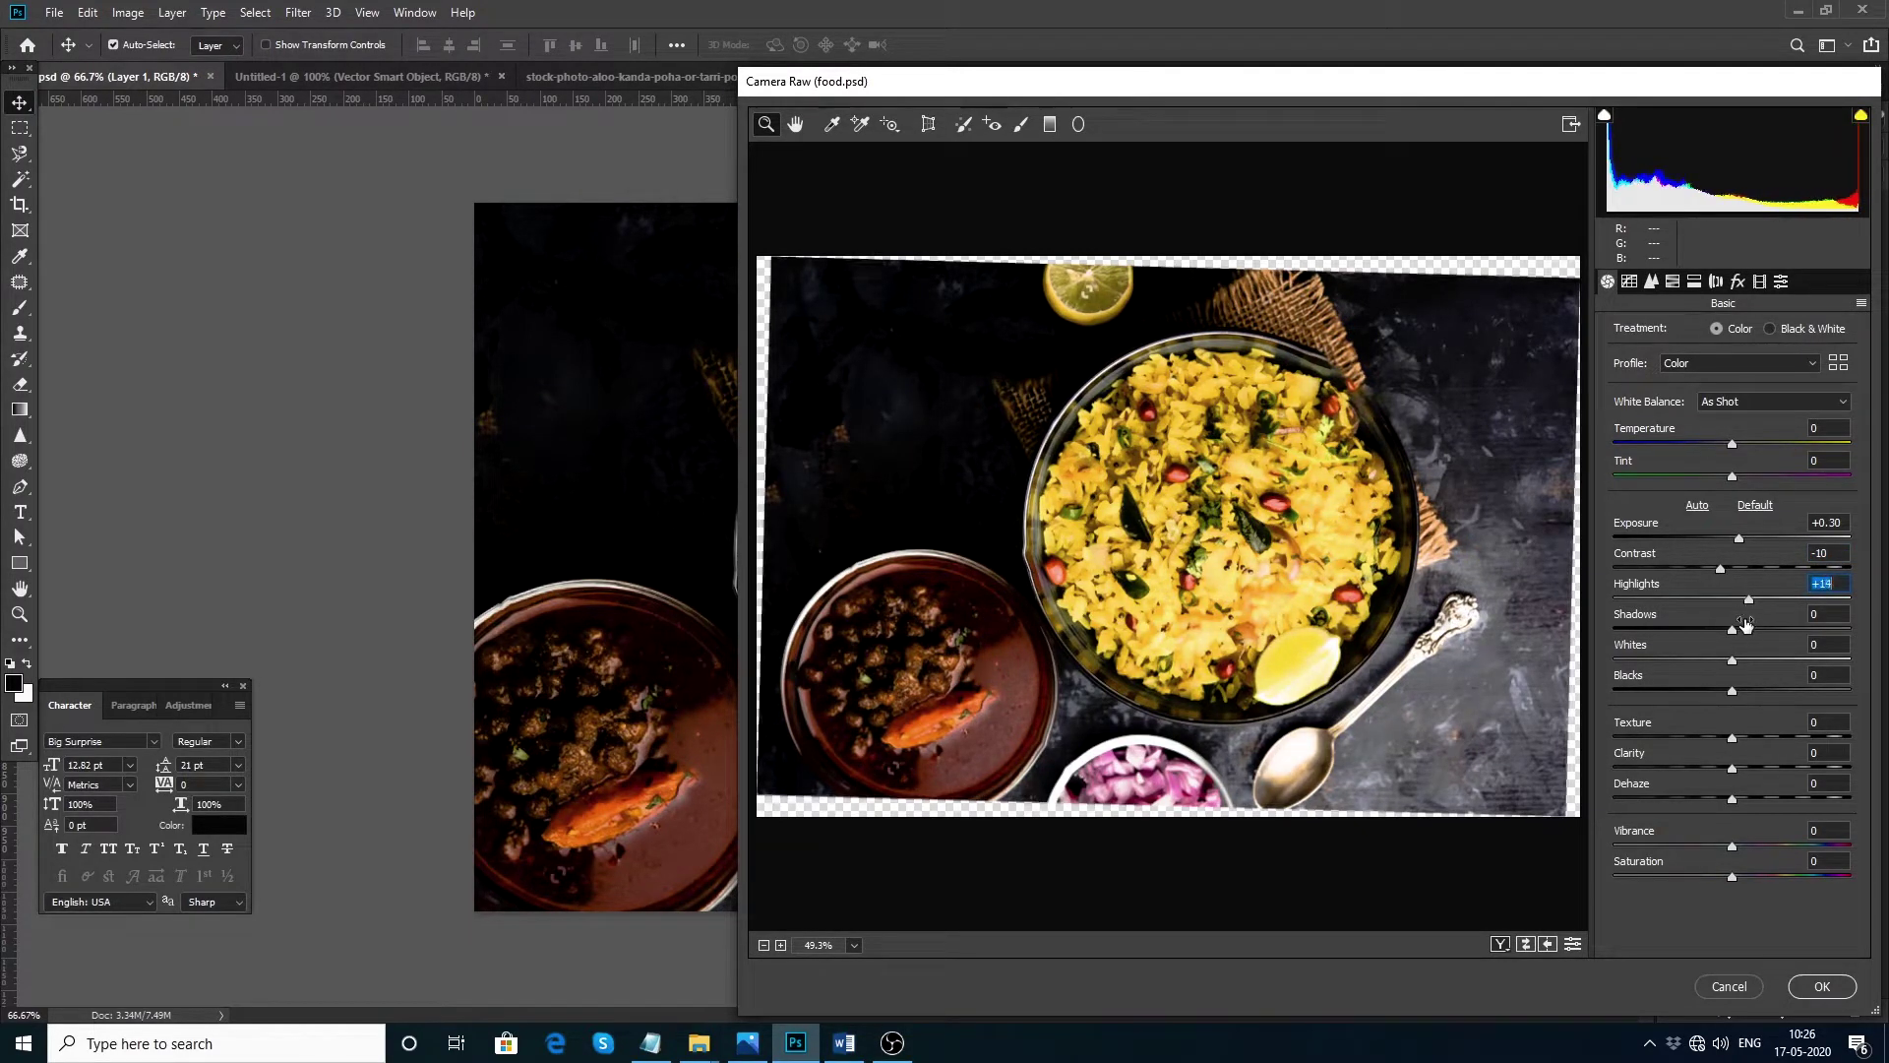
pyautogui.moveTo(1734, 633); pyautogui.dragTo(1721, 769)
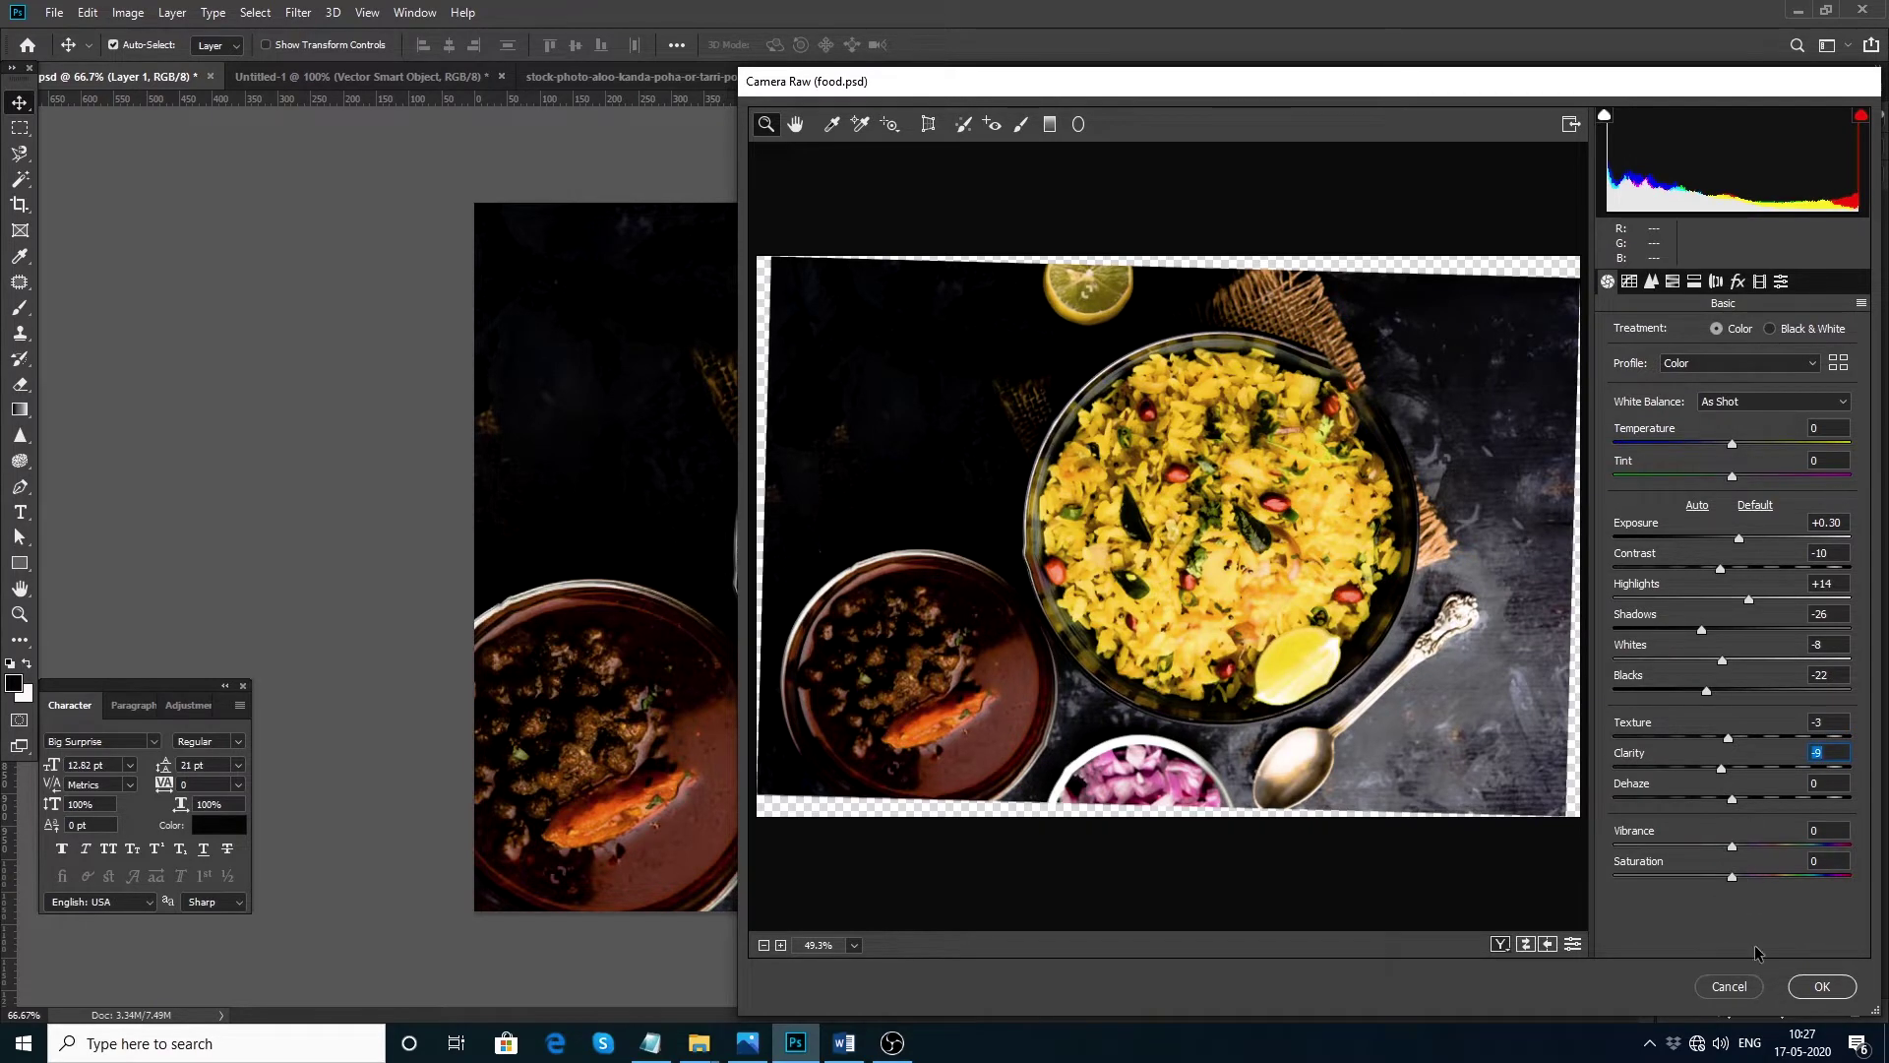
pyautogui.click(1822, 988)
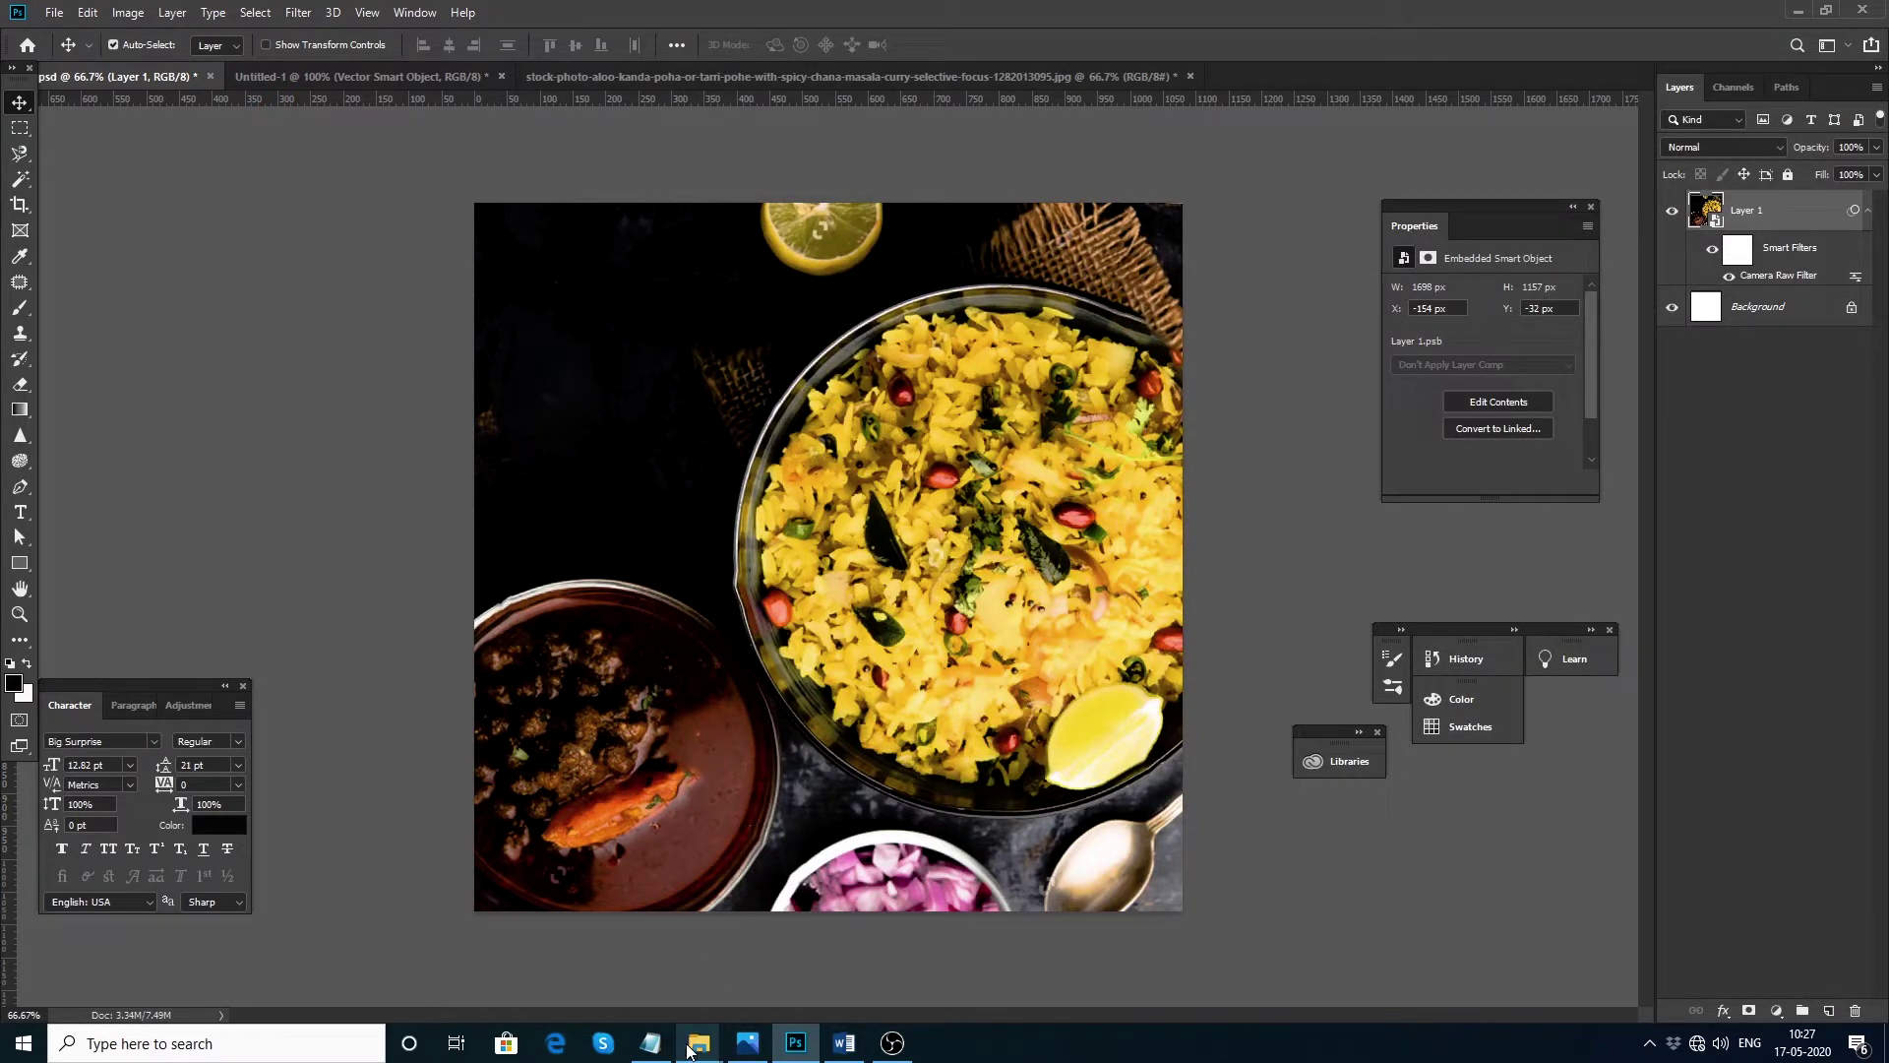
# Step: Copy the line "Healthy food taste better!" from Notepad and paste it as a text layer in the dark upper-left area of the photo
pyautogui.click(661, 1004)
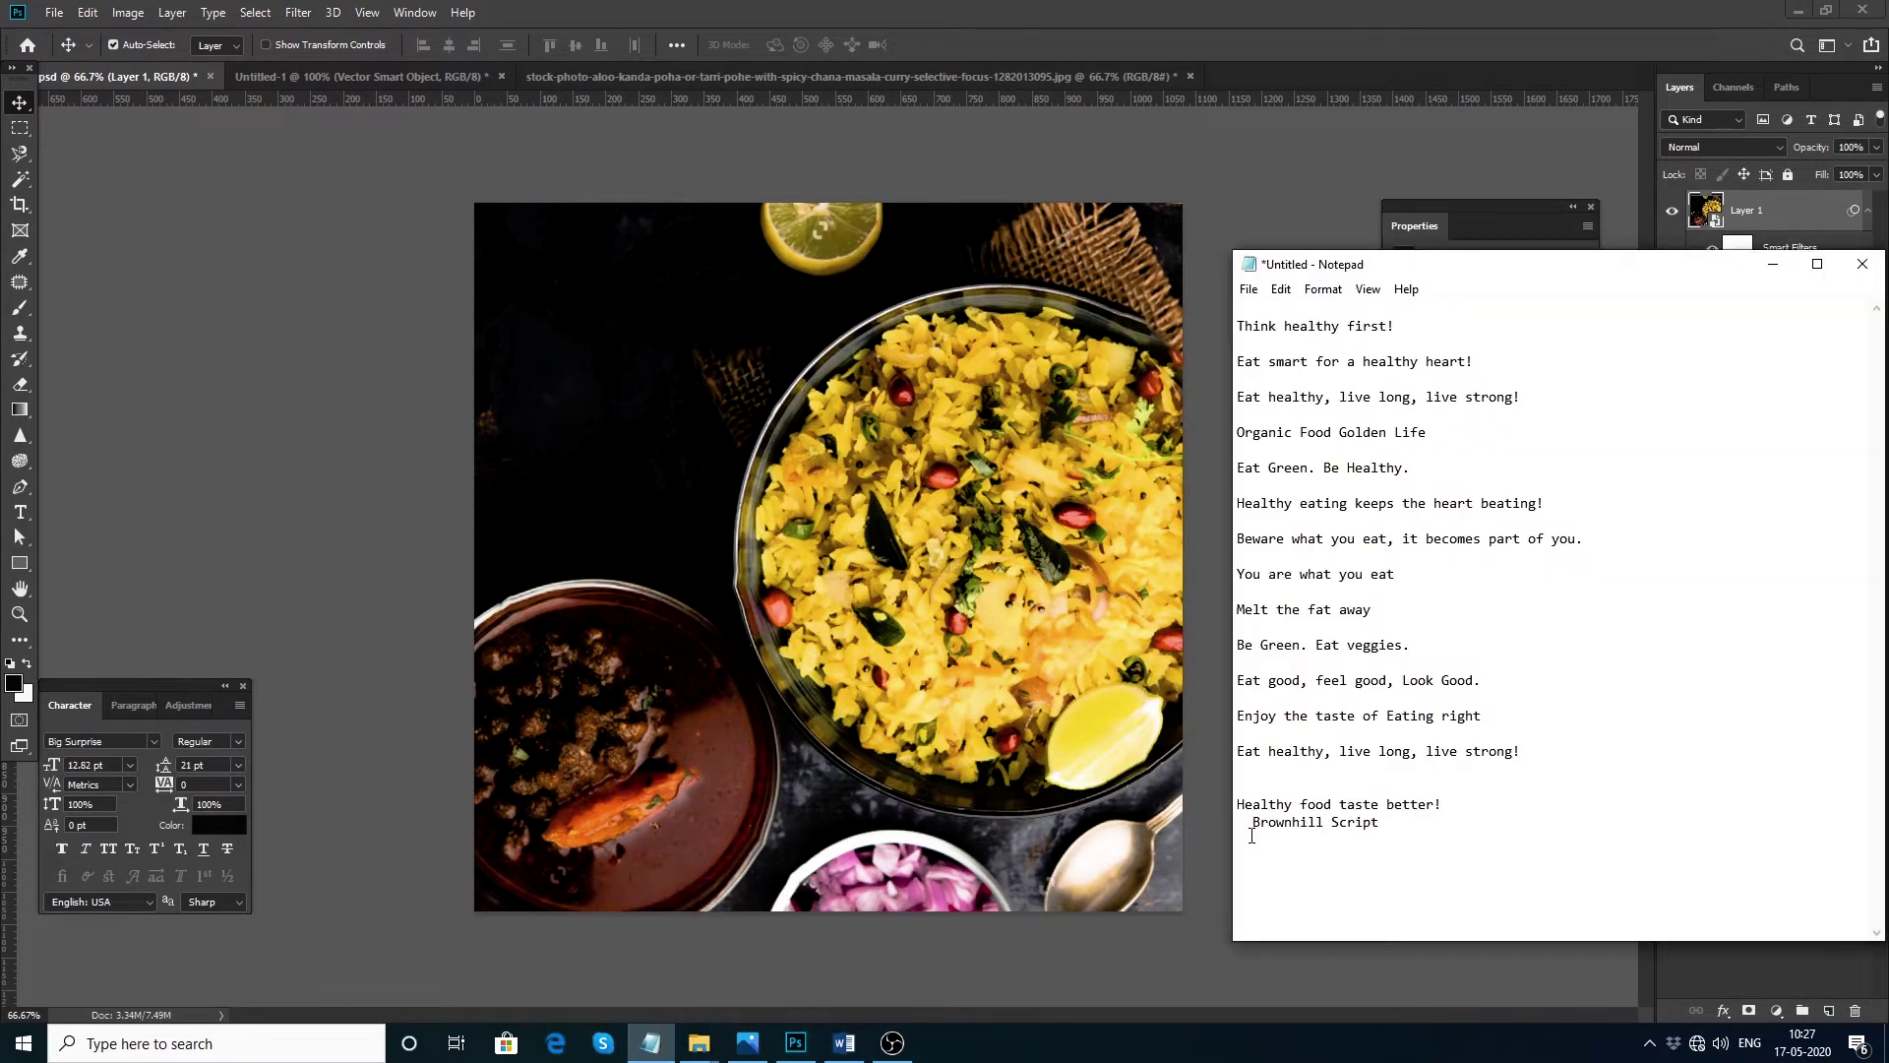
pyautogui.moveTo(1448, 805); pyautogui.dragTo(1238, 805)
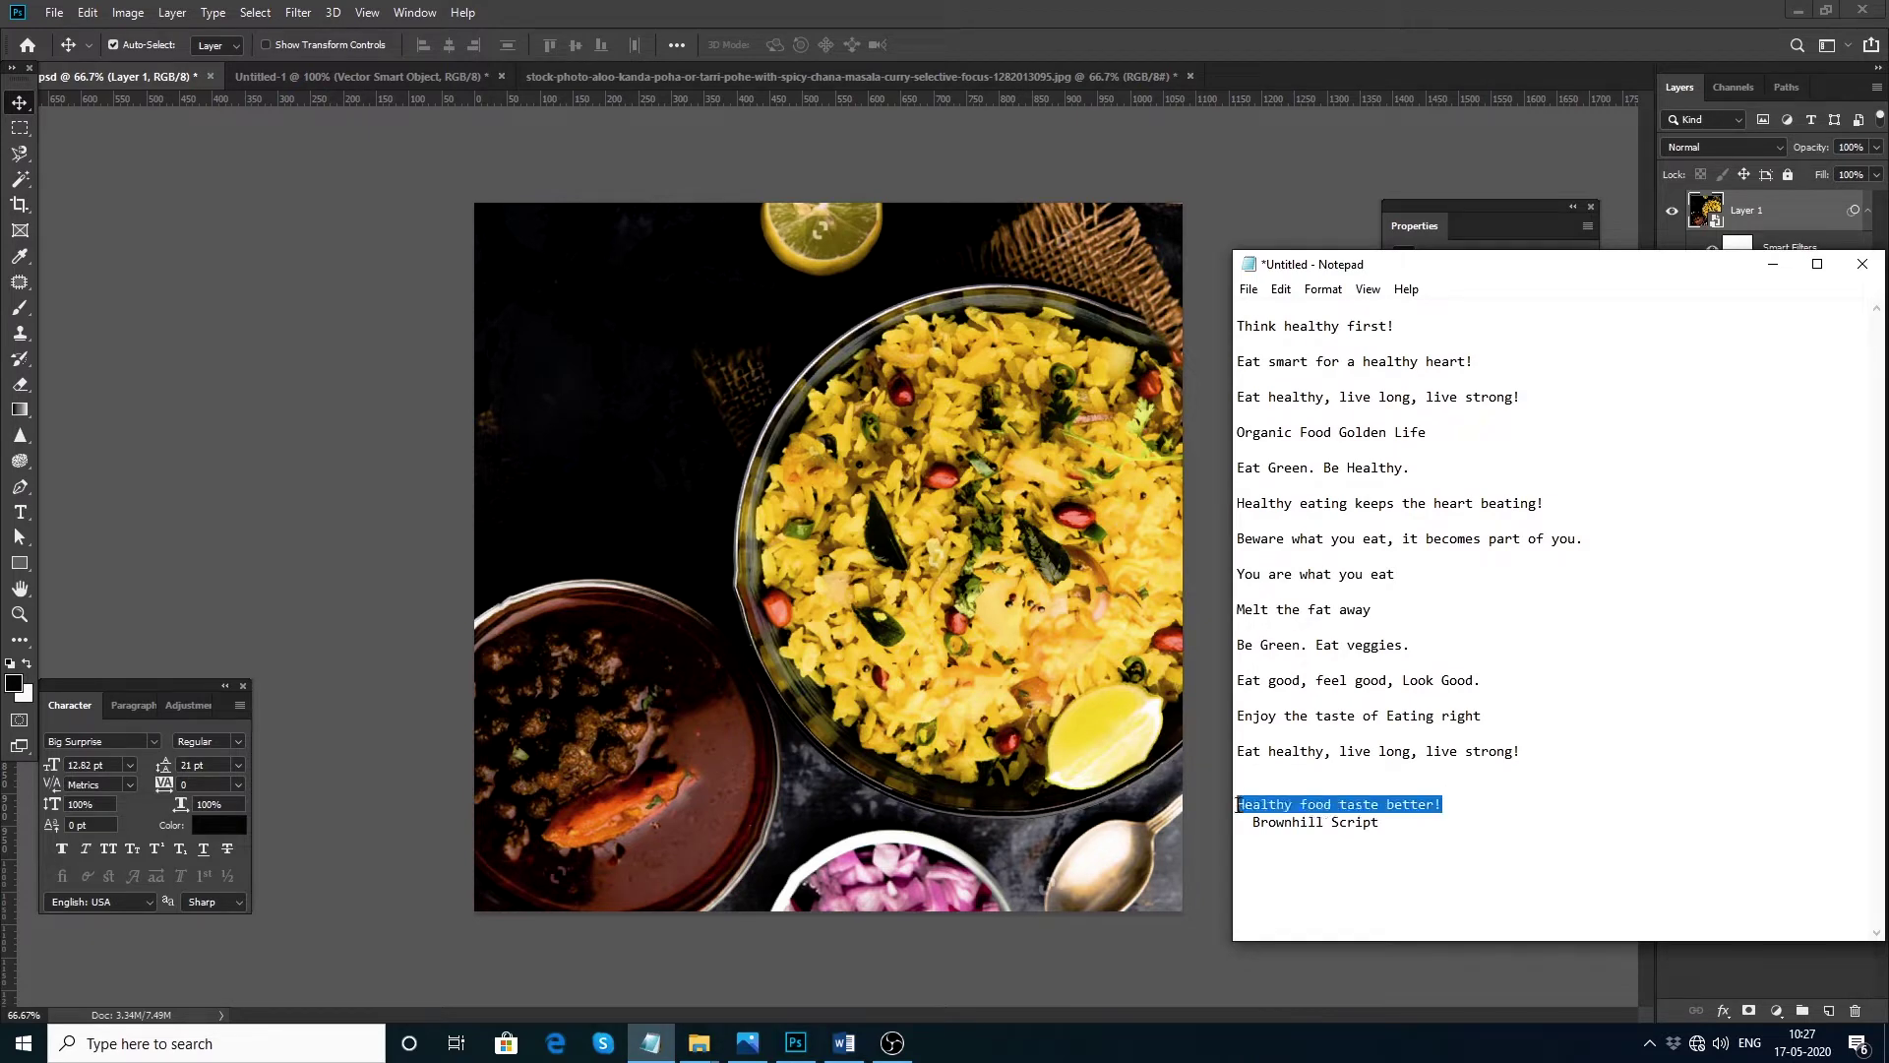
pyautogui.click(625, 350)
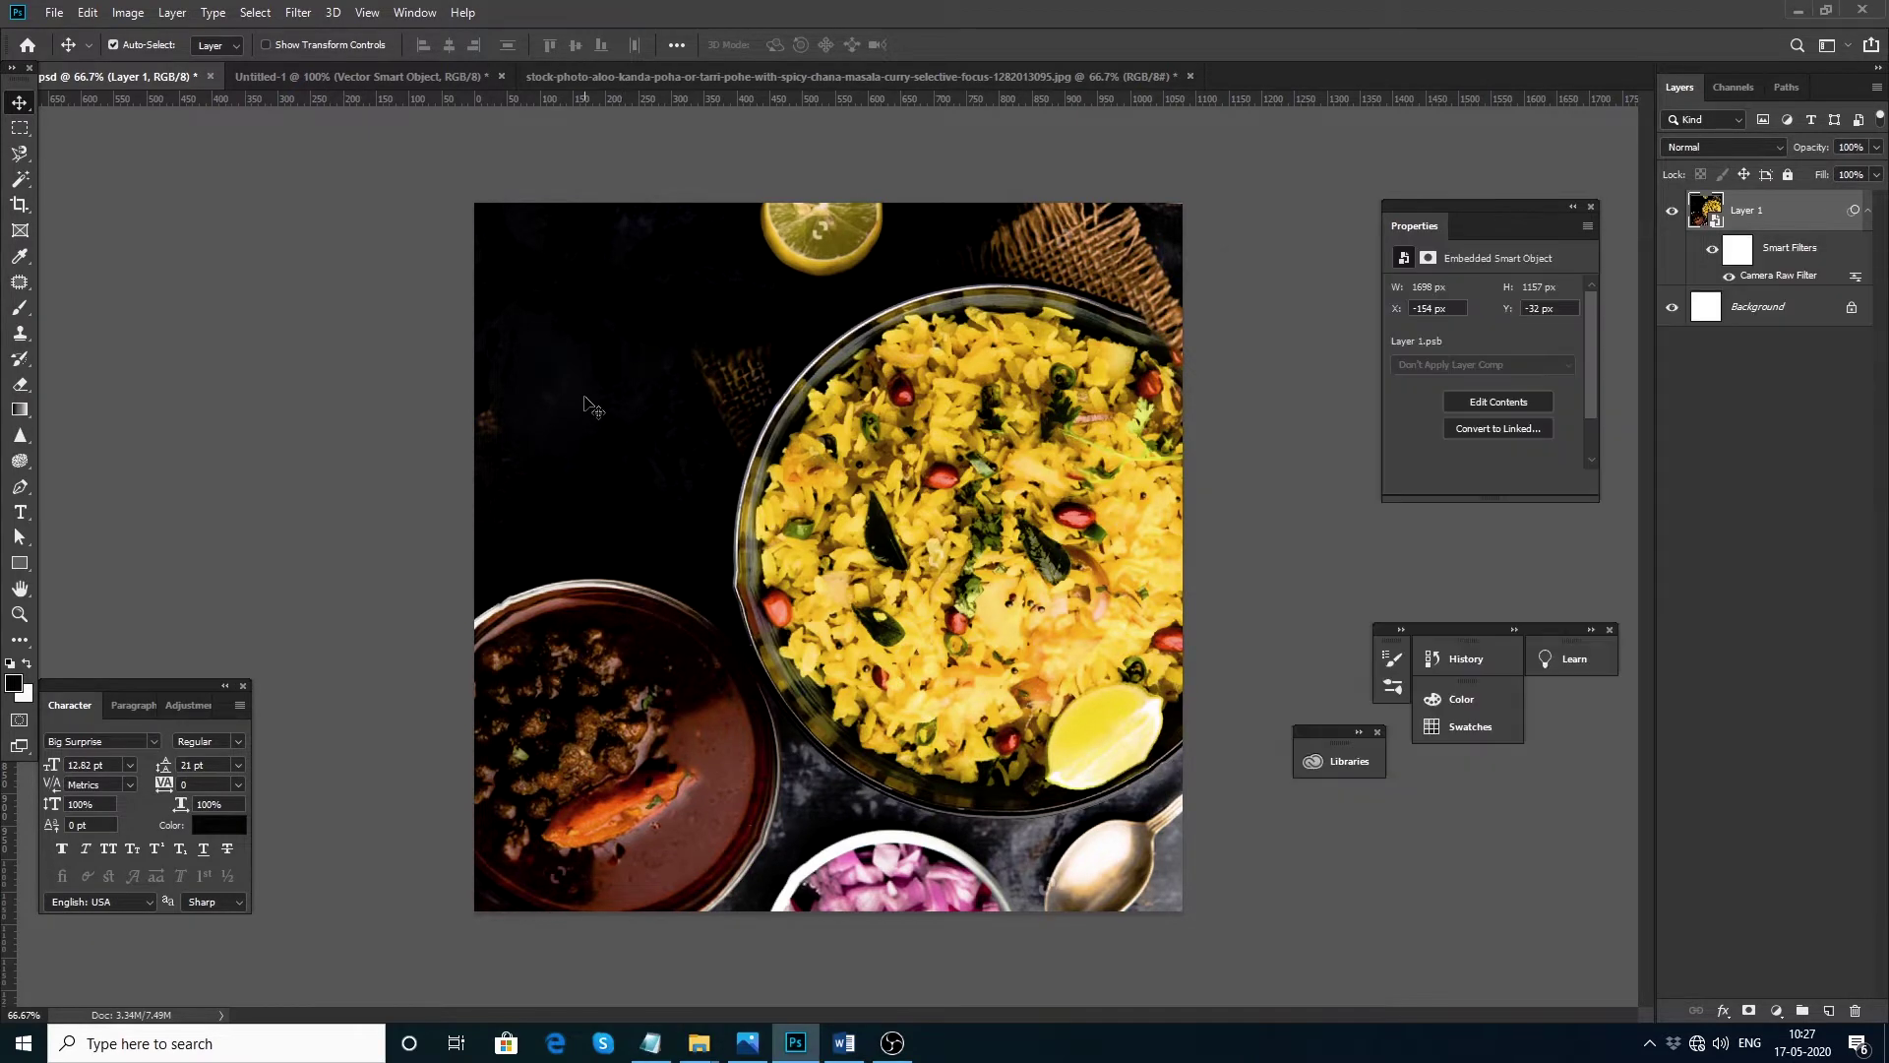
pyautogui.press('t')
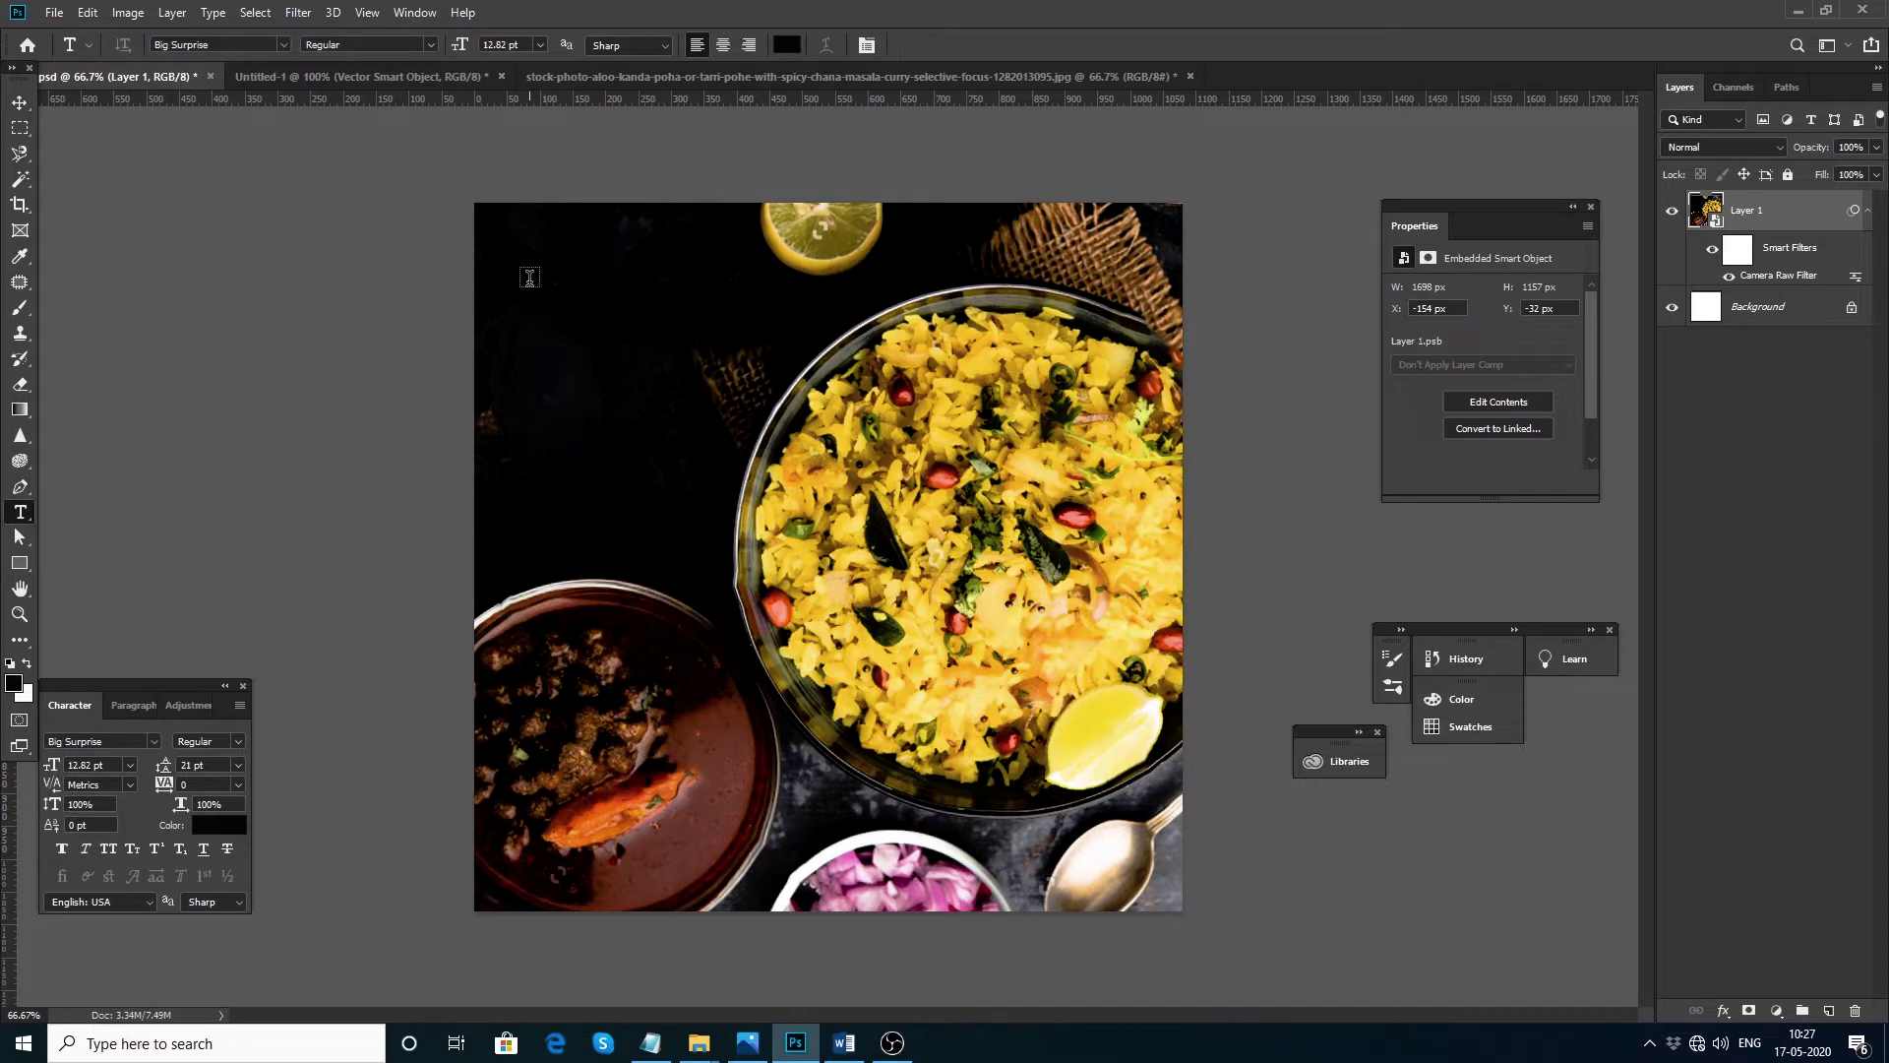
pyautogui.click(530, 278)
pyautogui.click(19, 102)
# Step: Colour the slogan pale yellow sampled from the lemon wedge, set its size to 60 pt, and move it slightly down
pyautogui.click(219, 825)
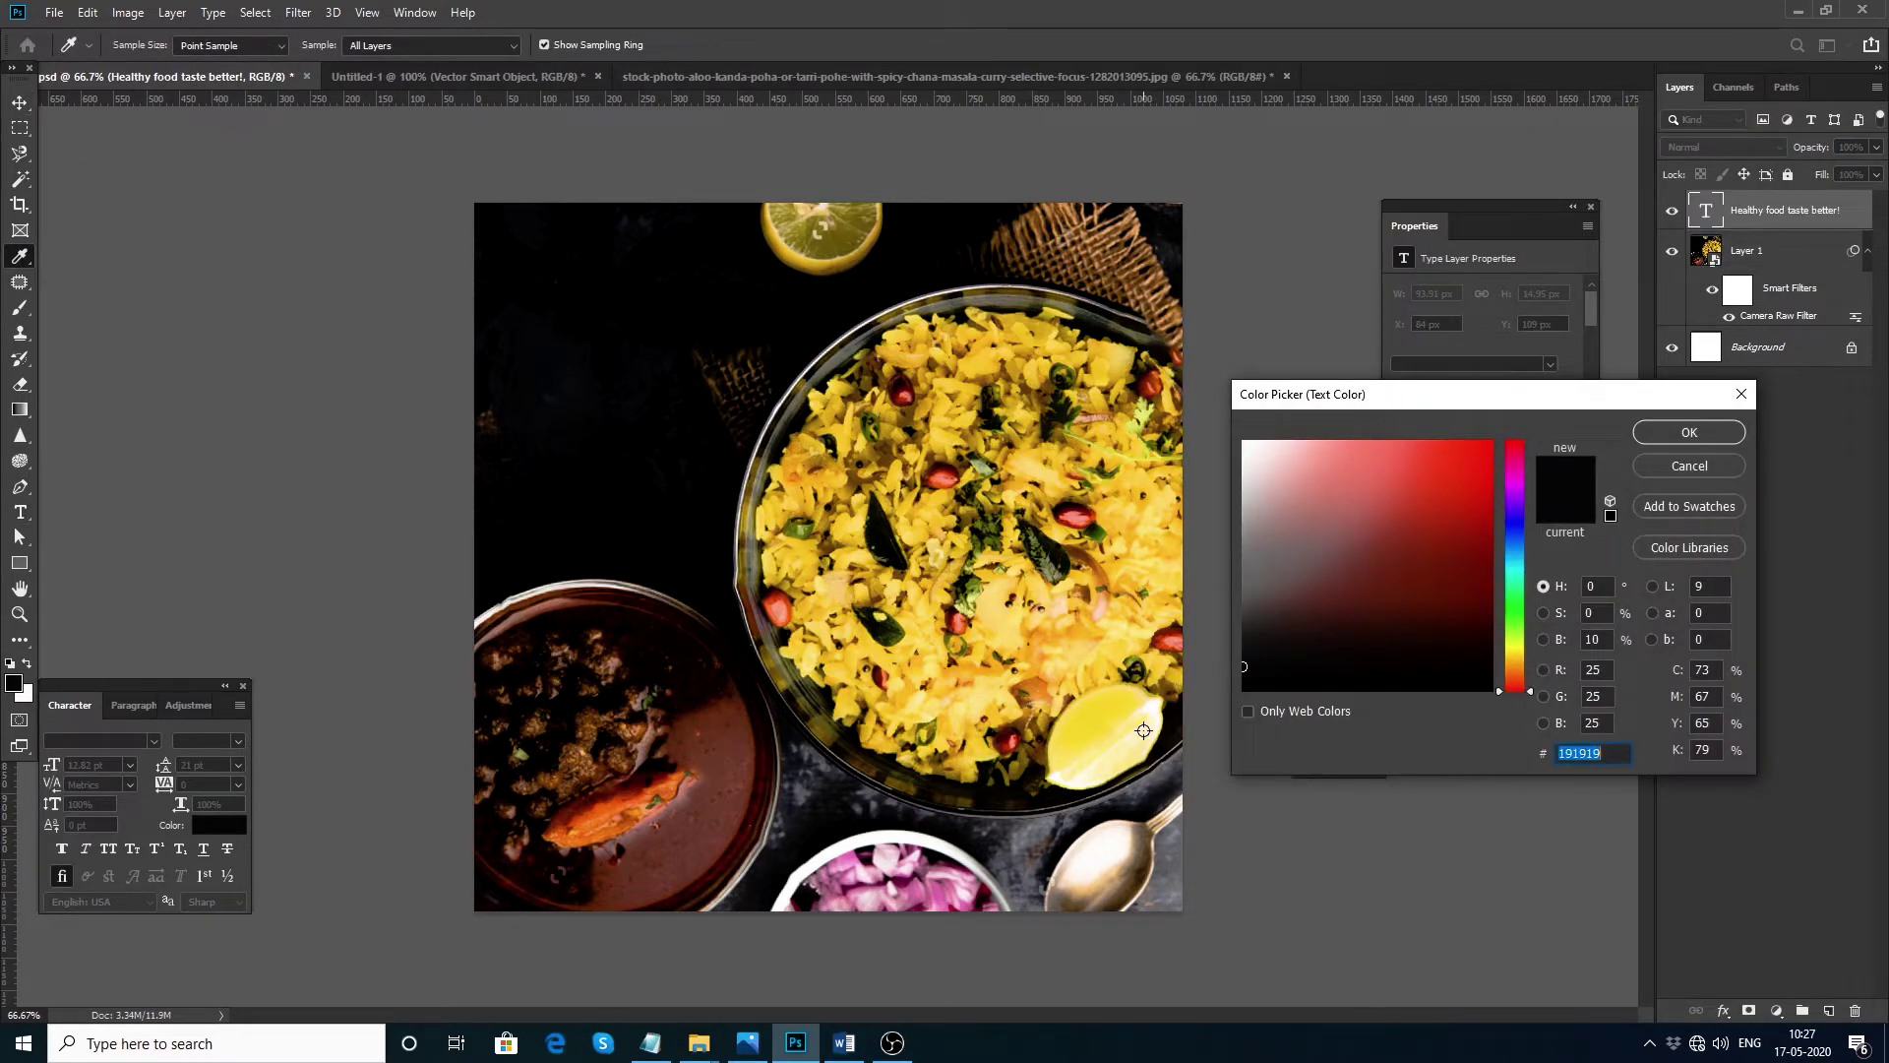
pyautogui.click(1177, 715)
pyautogui.click(1687, 431)
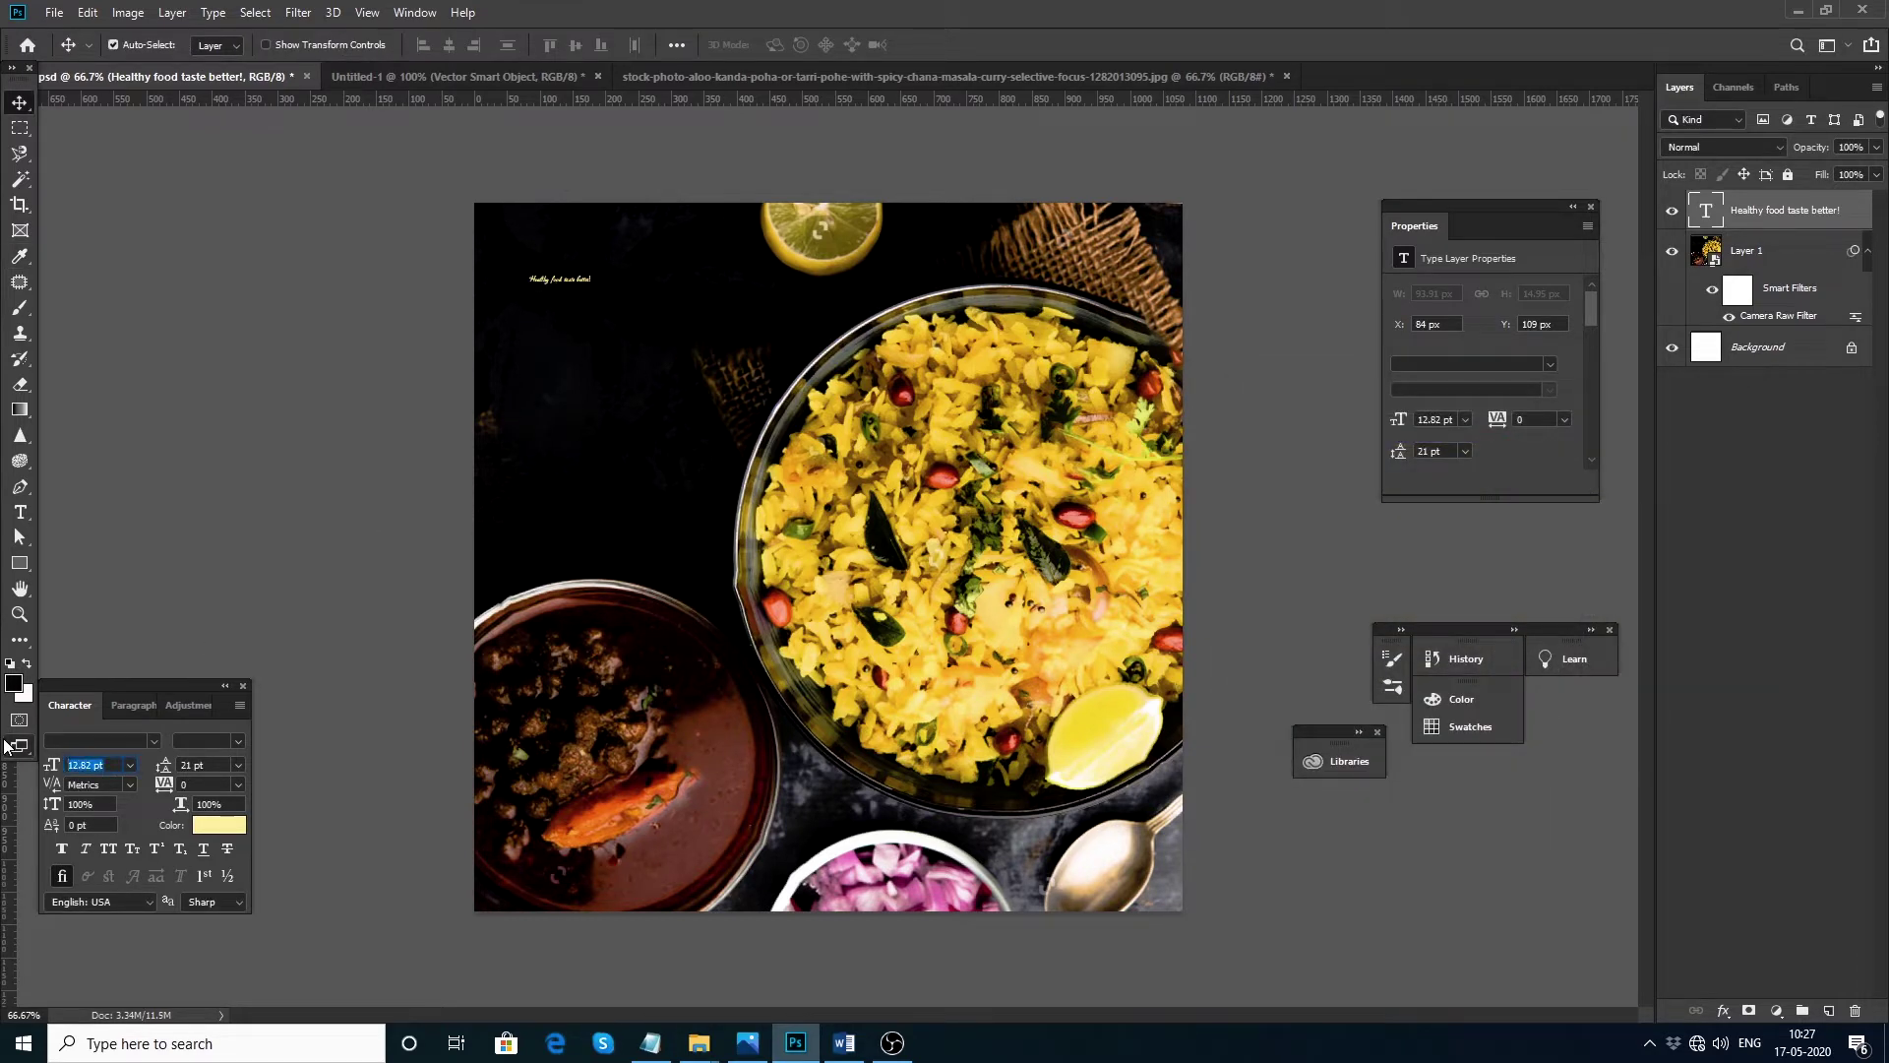
pyautogui.press('Return')
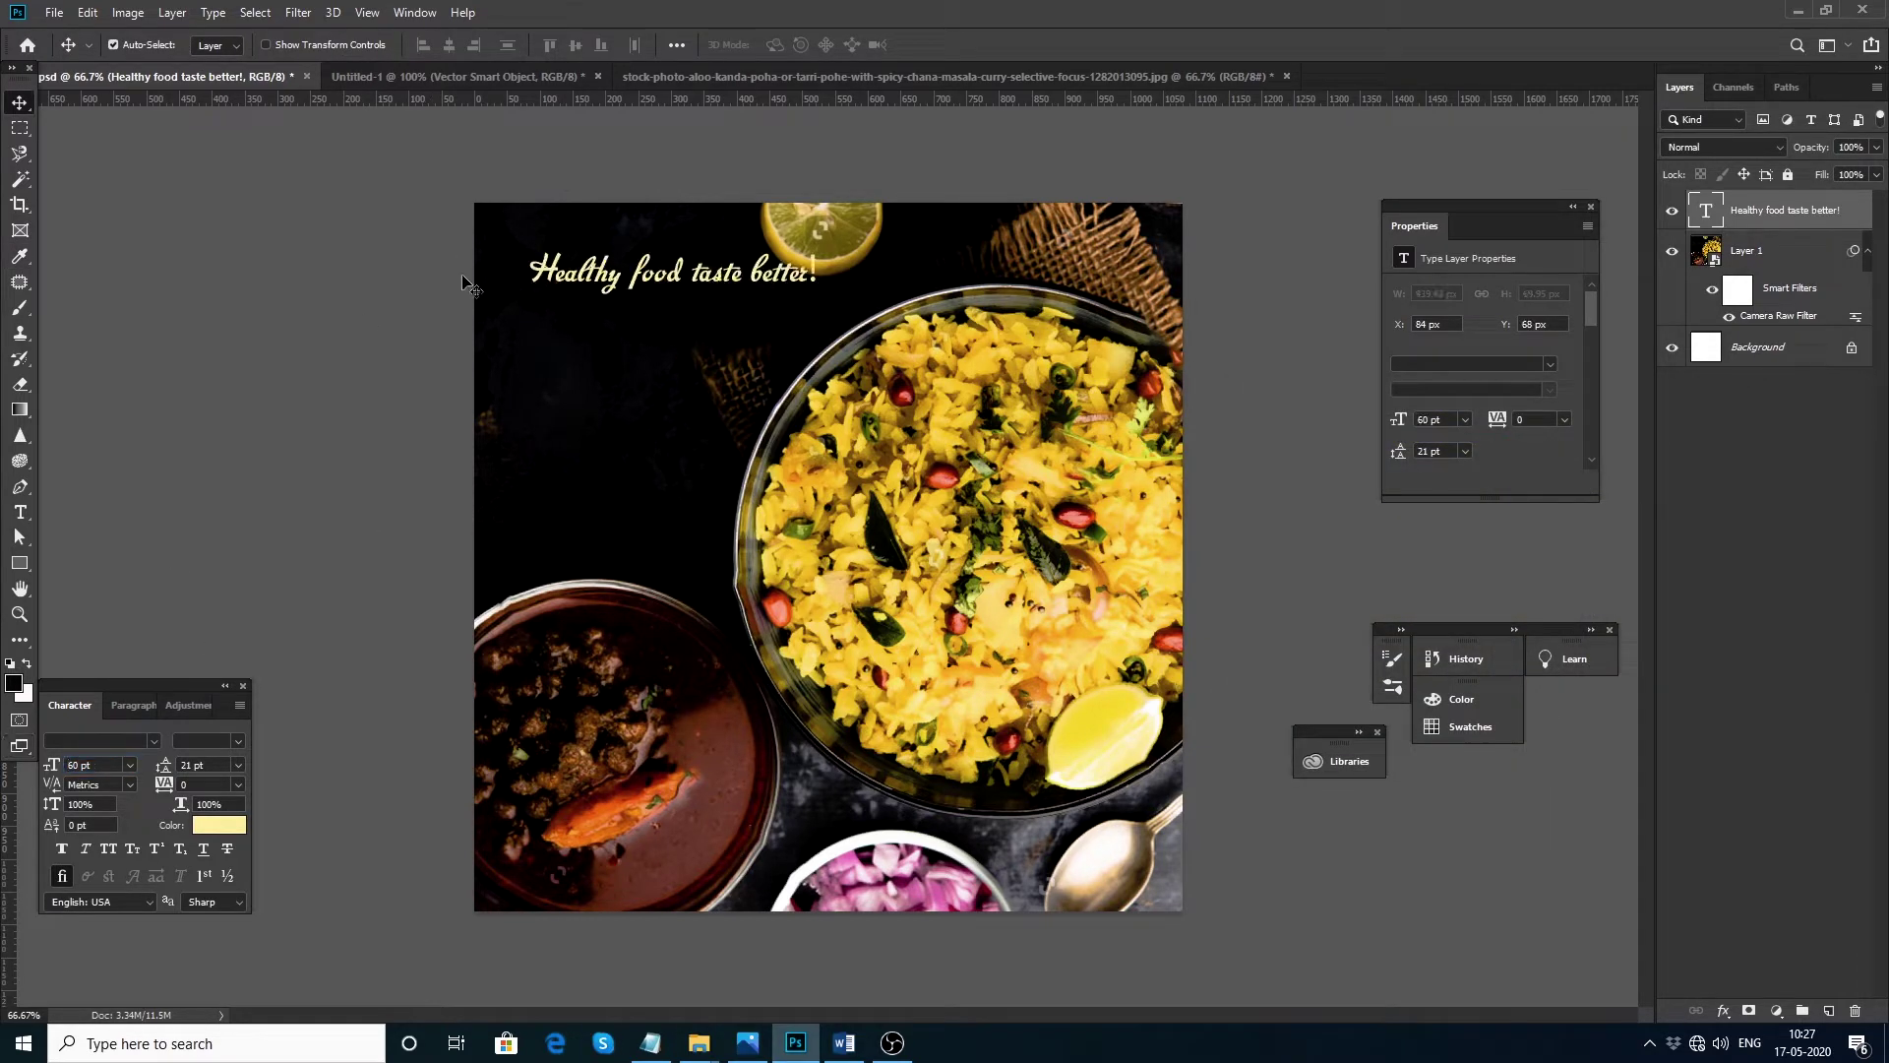
pyautogui.moveTo(652, 289); pyautogui.dragTo(652, 333)
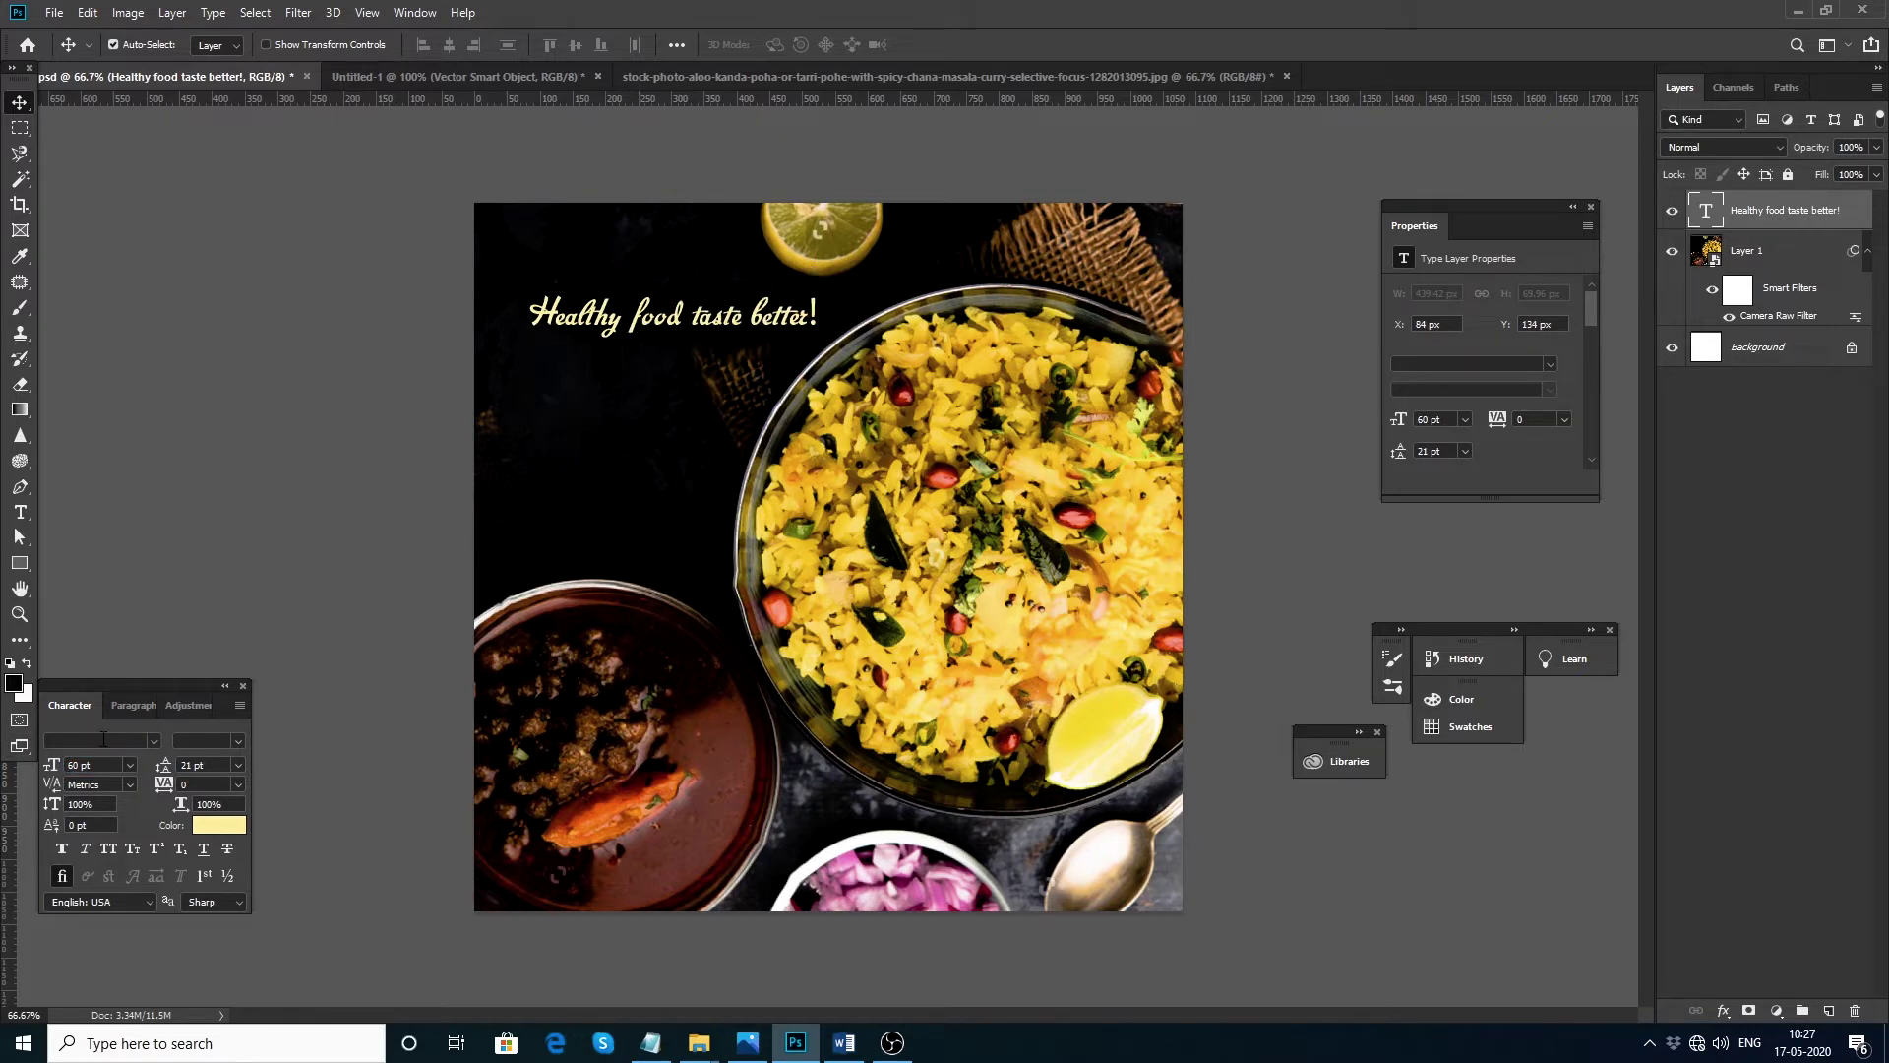
# Step: Set the slogan's font to Intro Rust G in the Base 2 Line style
pyautogui.click(154, 742)
pyautogui.scroll(-20, 168, 489)
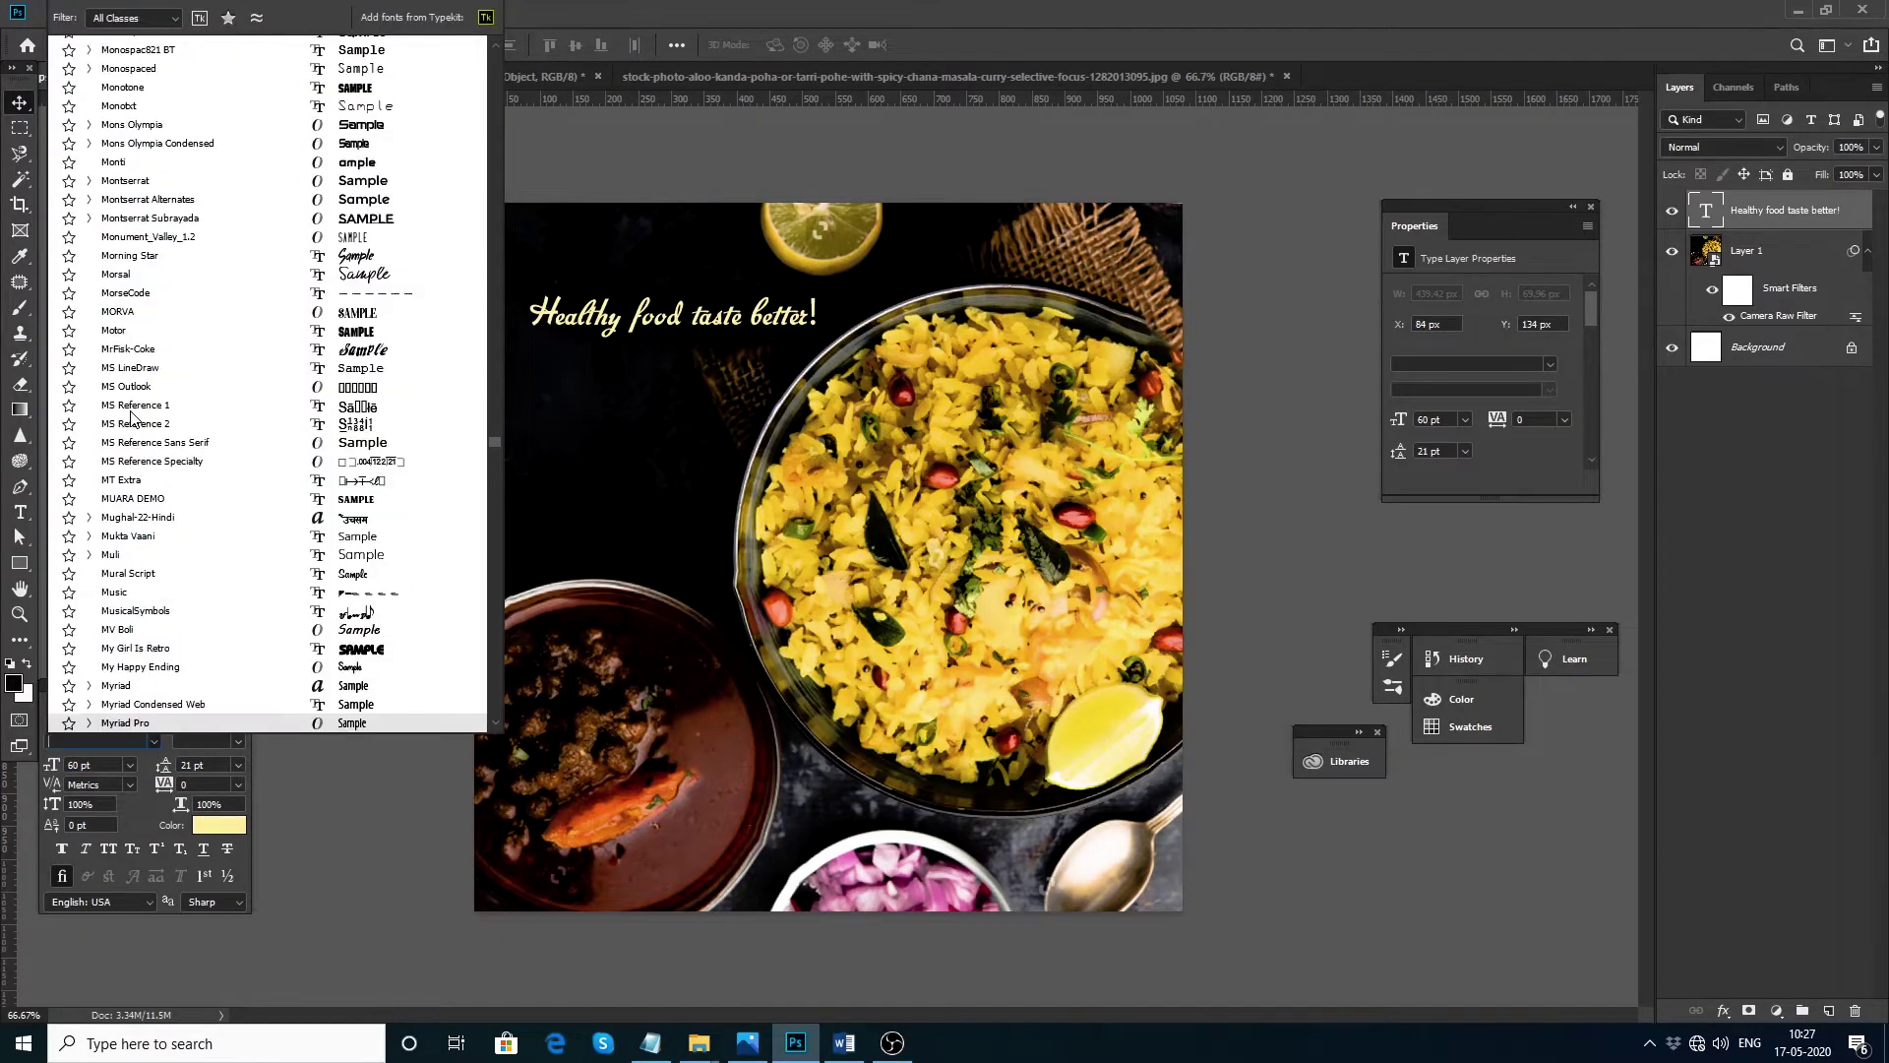
pyautogui.write('1')
pyautogui.write('NTRO')
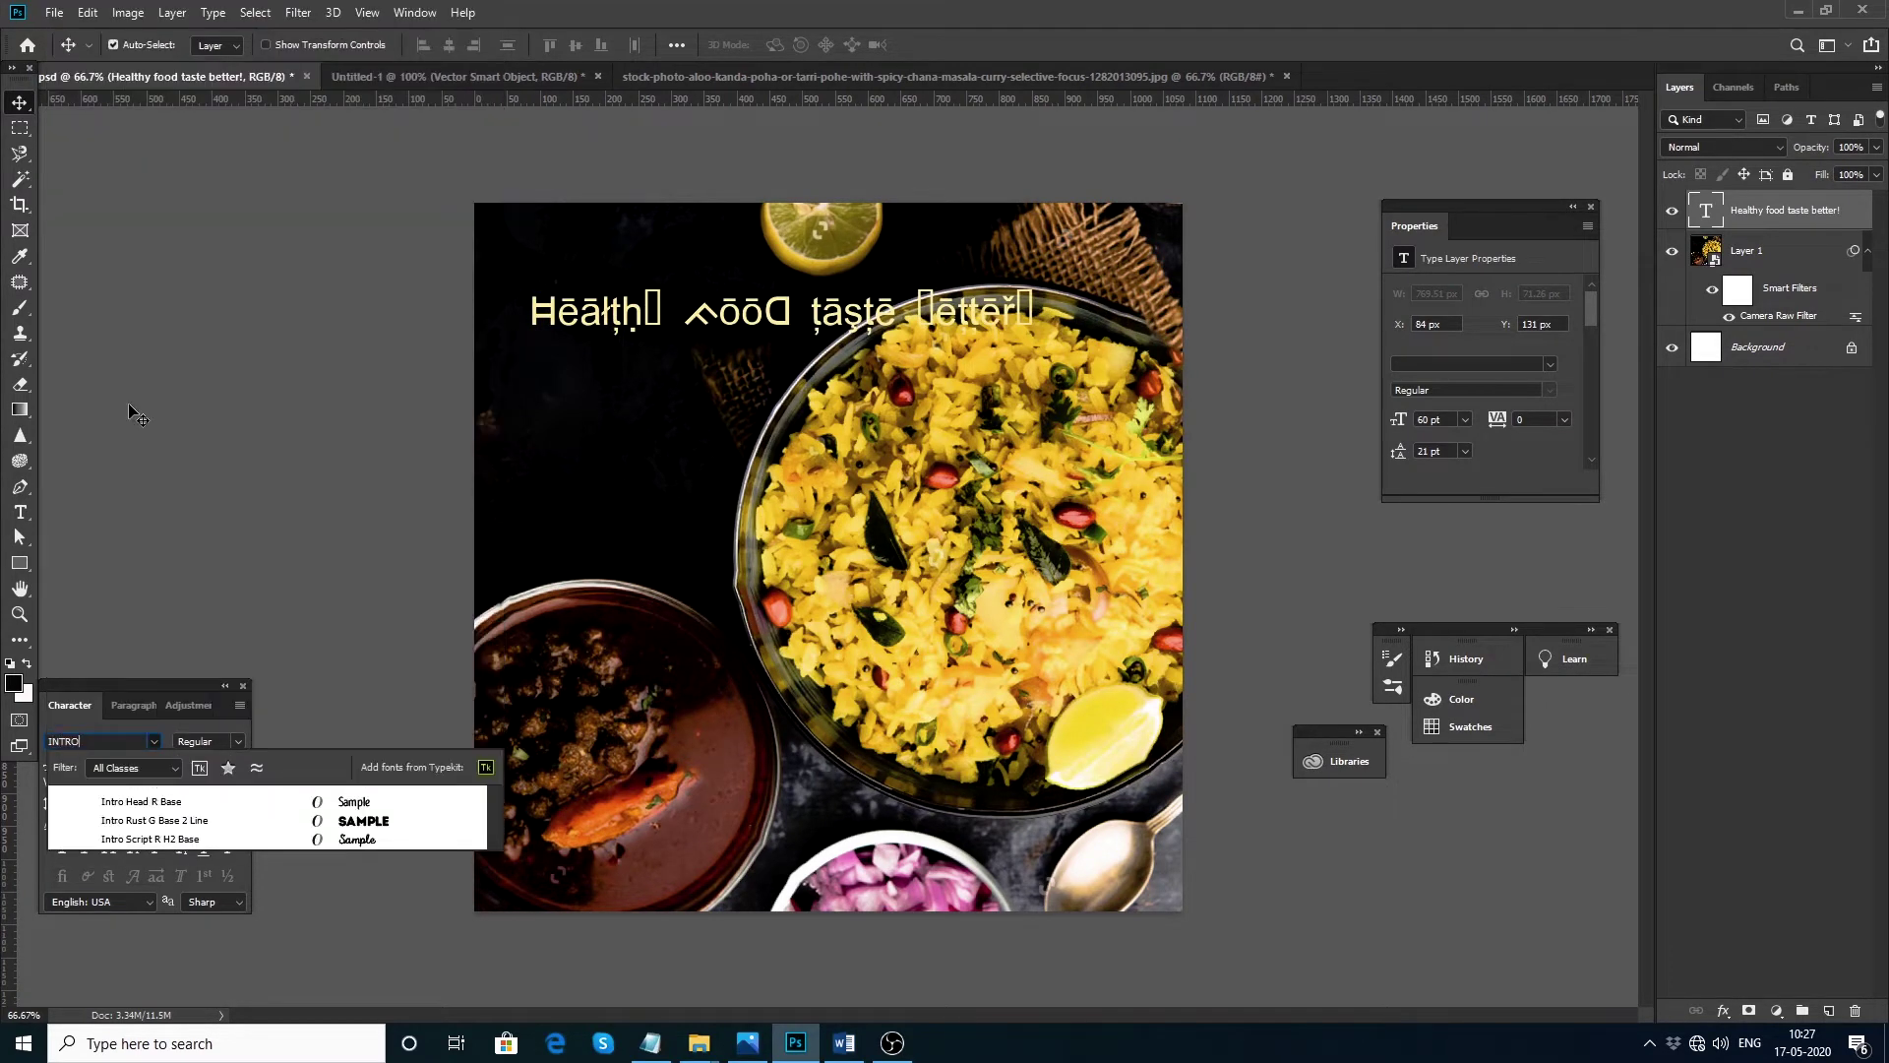
pyautogui.press('Down')
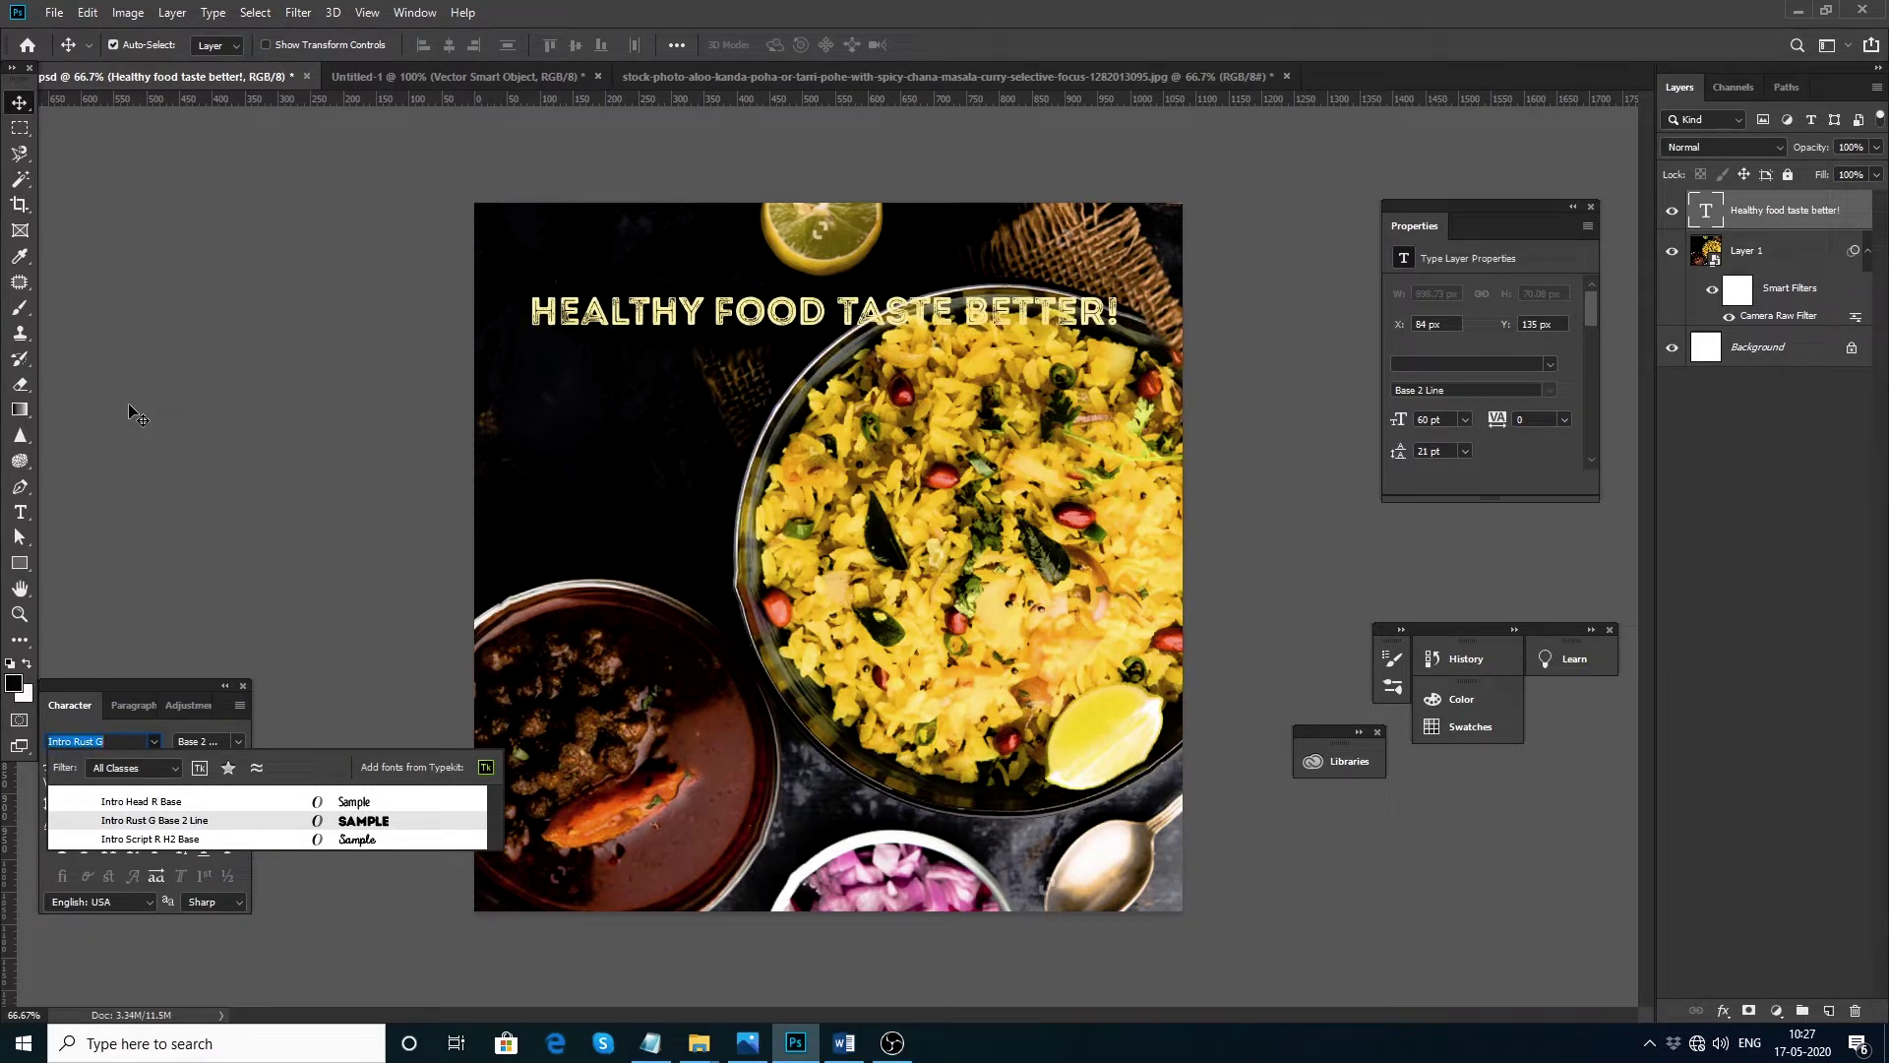
pyautogui.press('Return')
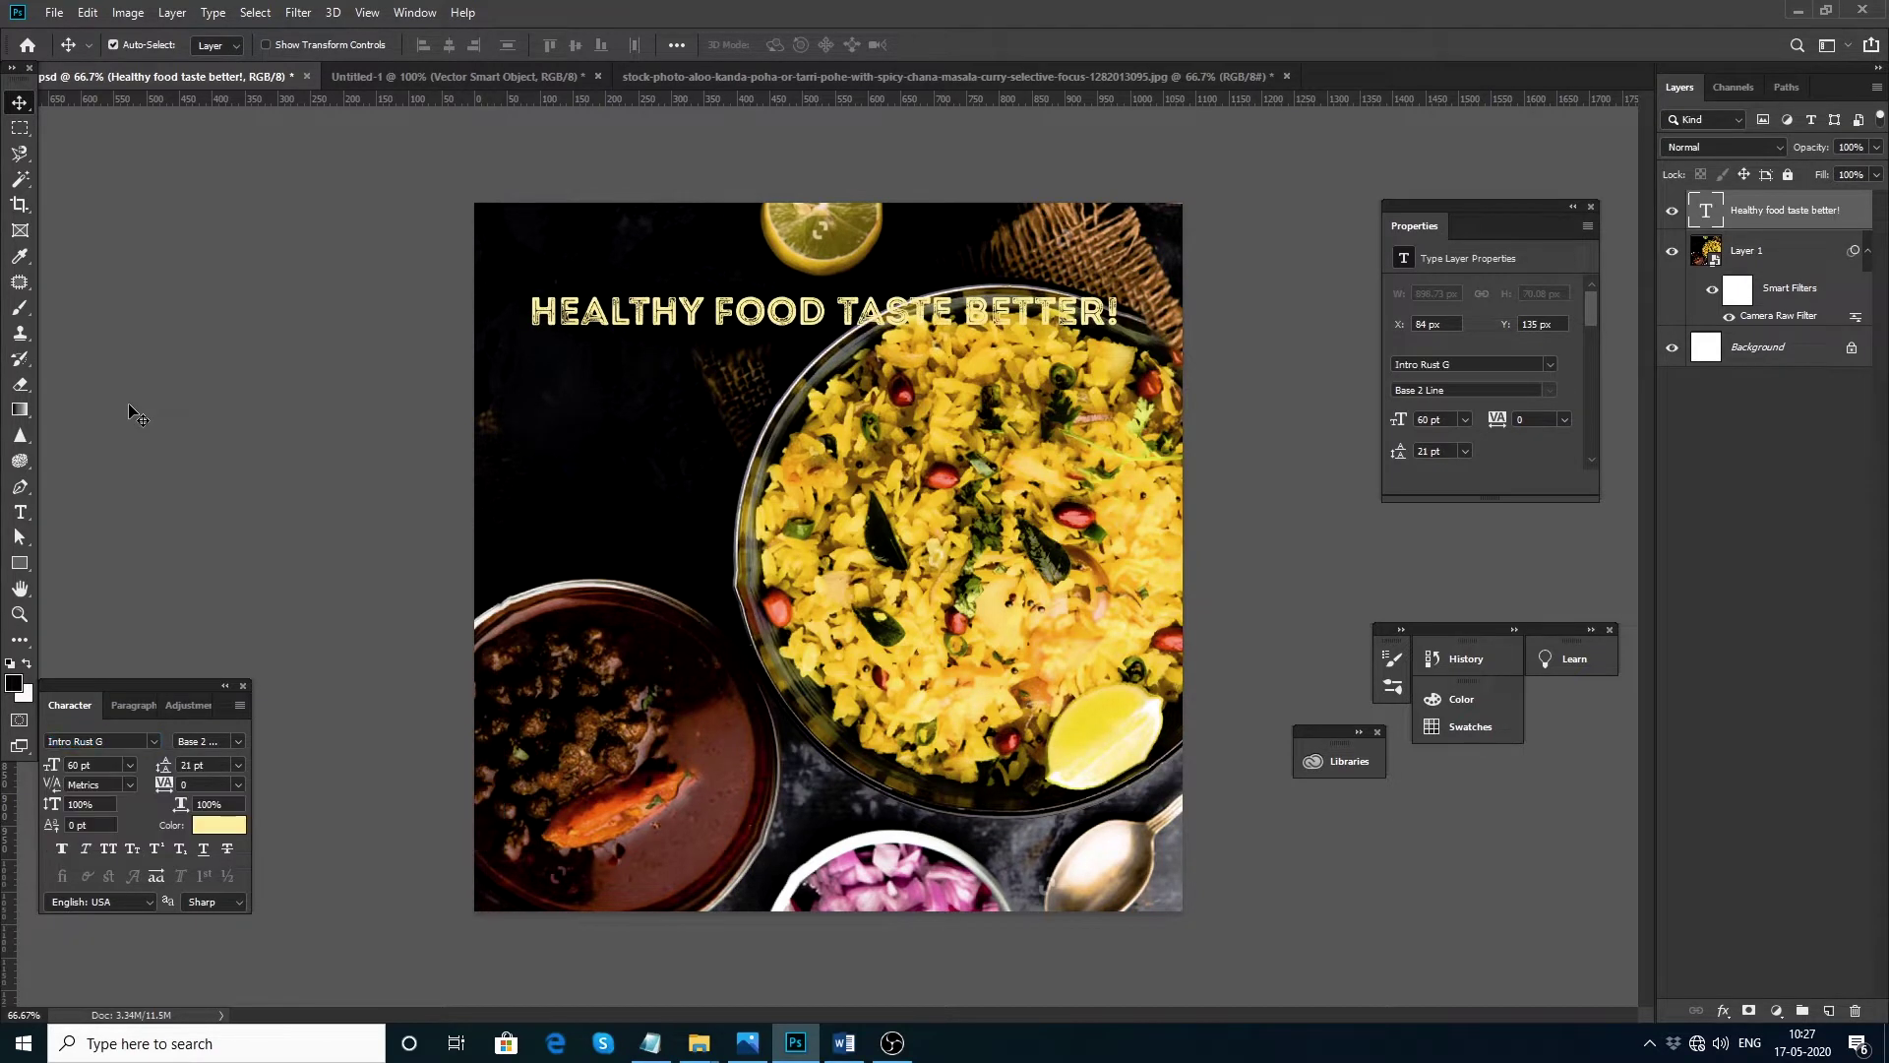
# Step: Recolour the slogan to a more saturated golden yellow based on a sample from the poha
pyautogui.click(218, 825)
pyautogui.click(939, 646)
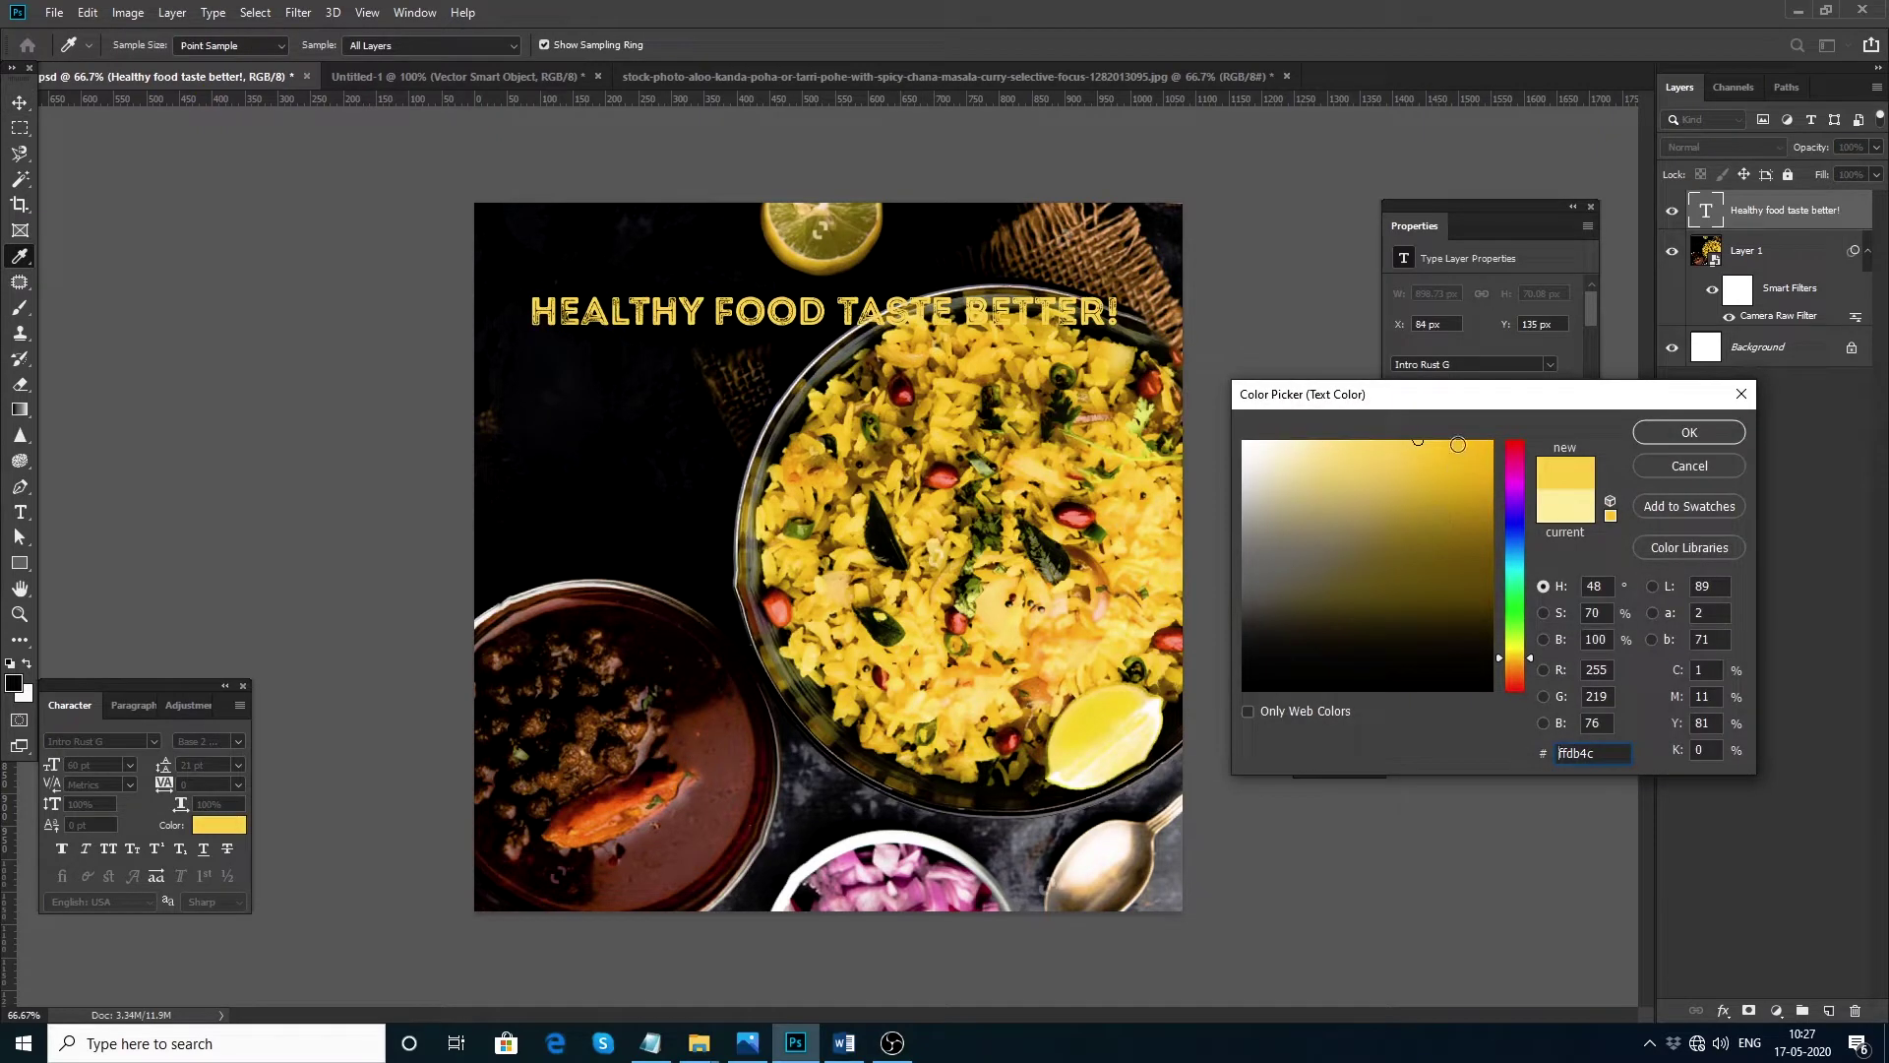
pyautogui.click(1471, 447)
pyautogui.click(1677, 437)
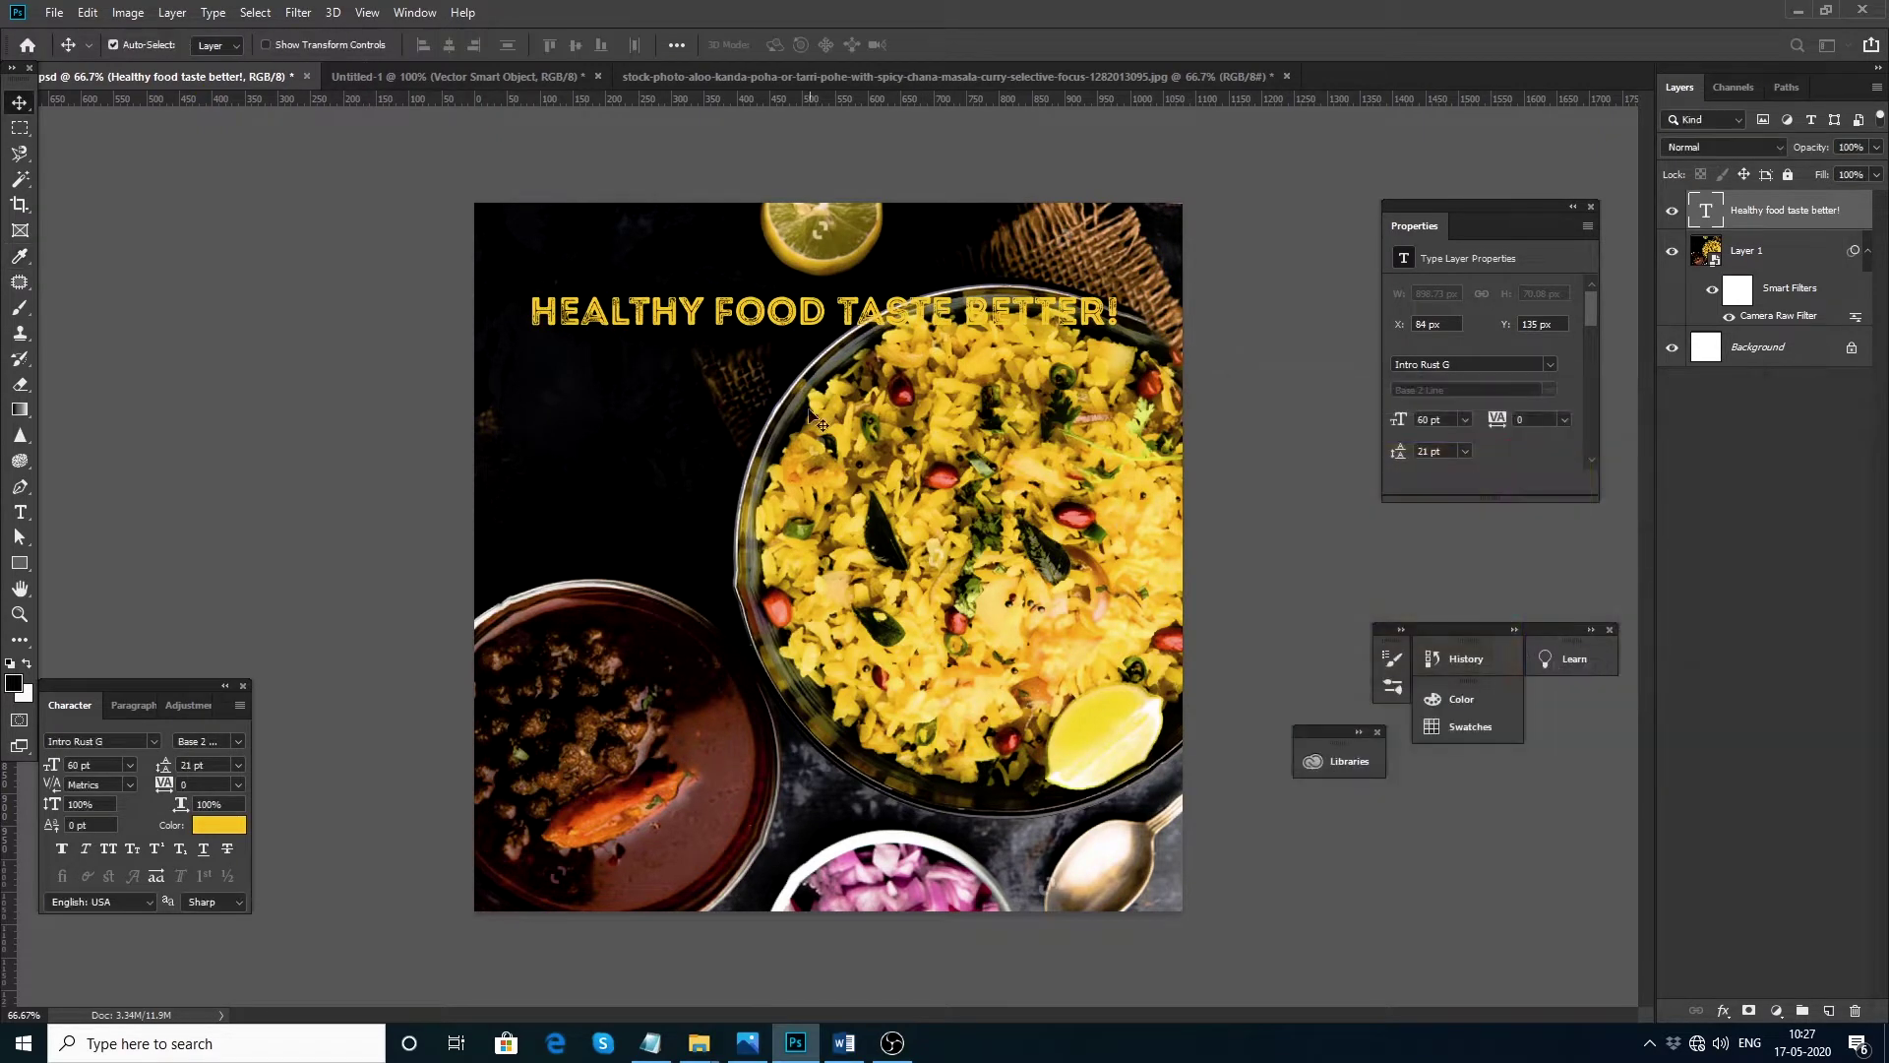
# Step: Split "food taste better!" off the slogan into its own text layer below "Healthy"
pyautogui.doubleClick(726, 320)
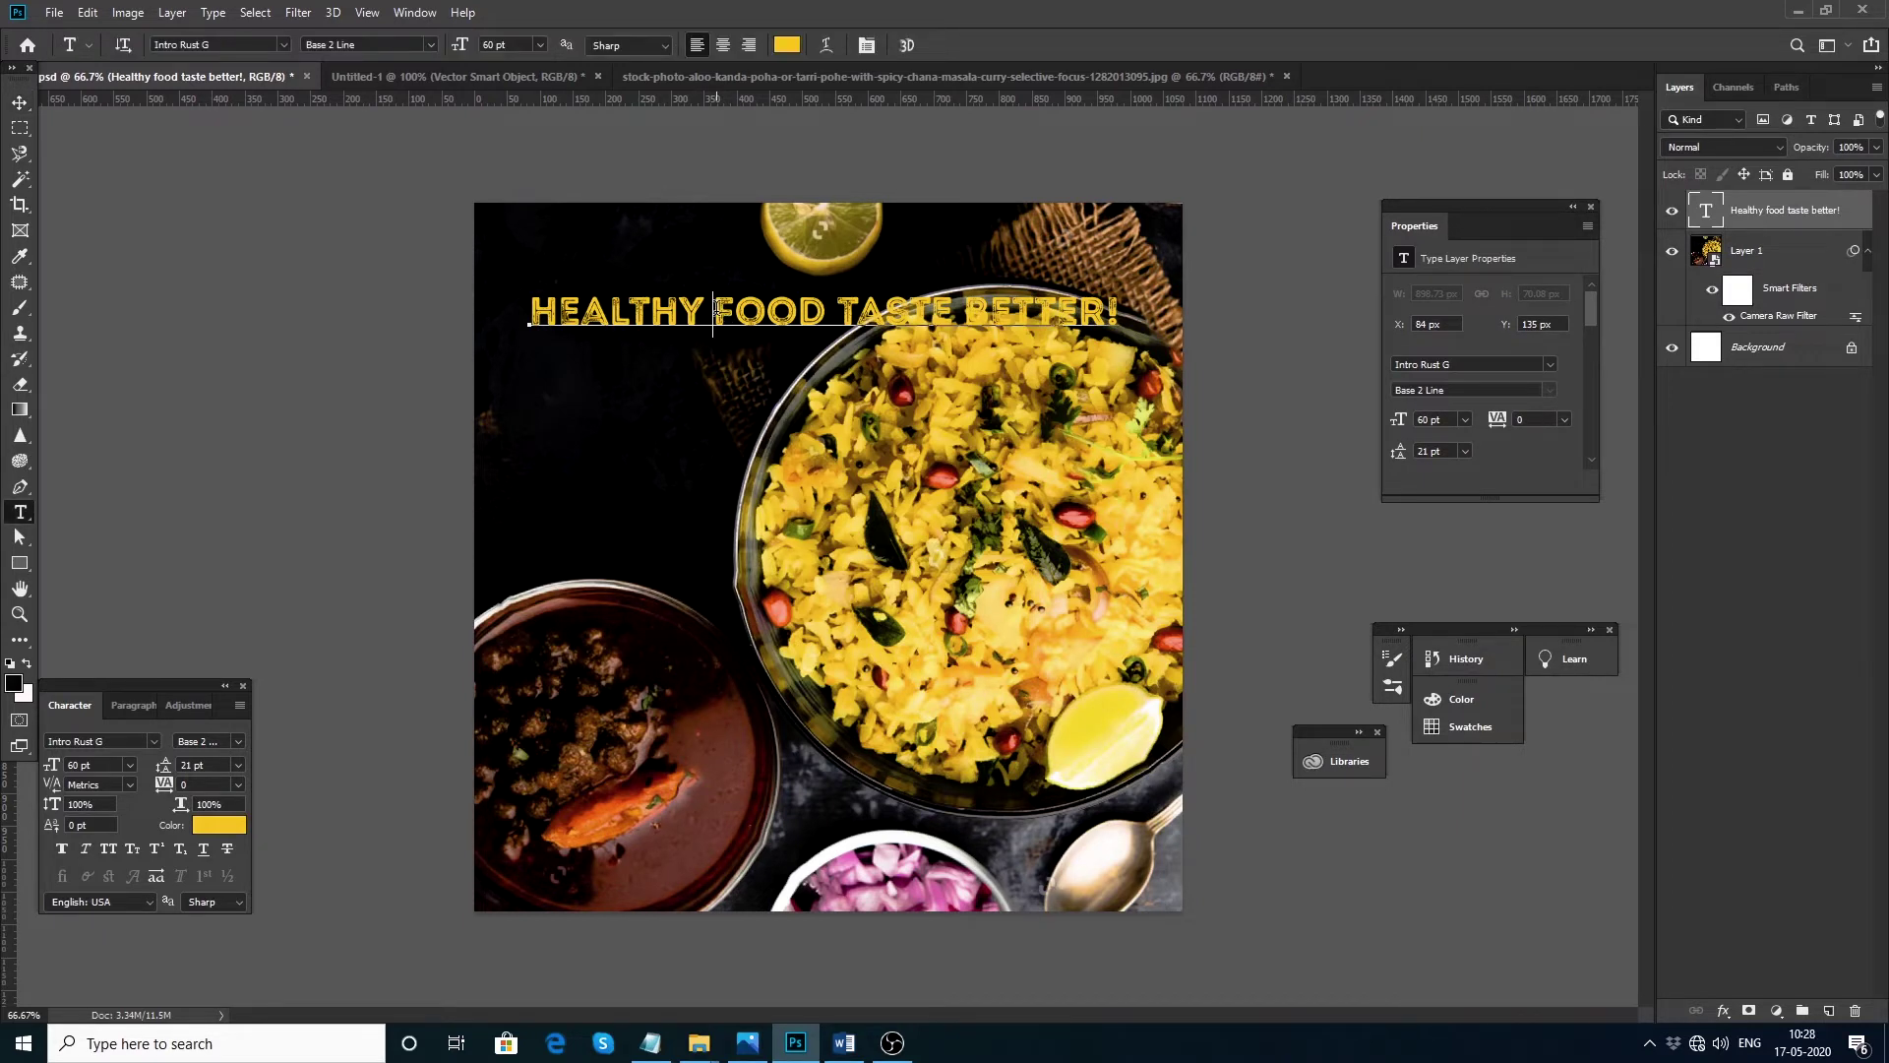
pyautogui.moveTo(714, 313); pyautogui.dragTo(1161, 316)
pyautogui.hotkey('ctrl', 'c')
pyautogui.press('BackSpace')
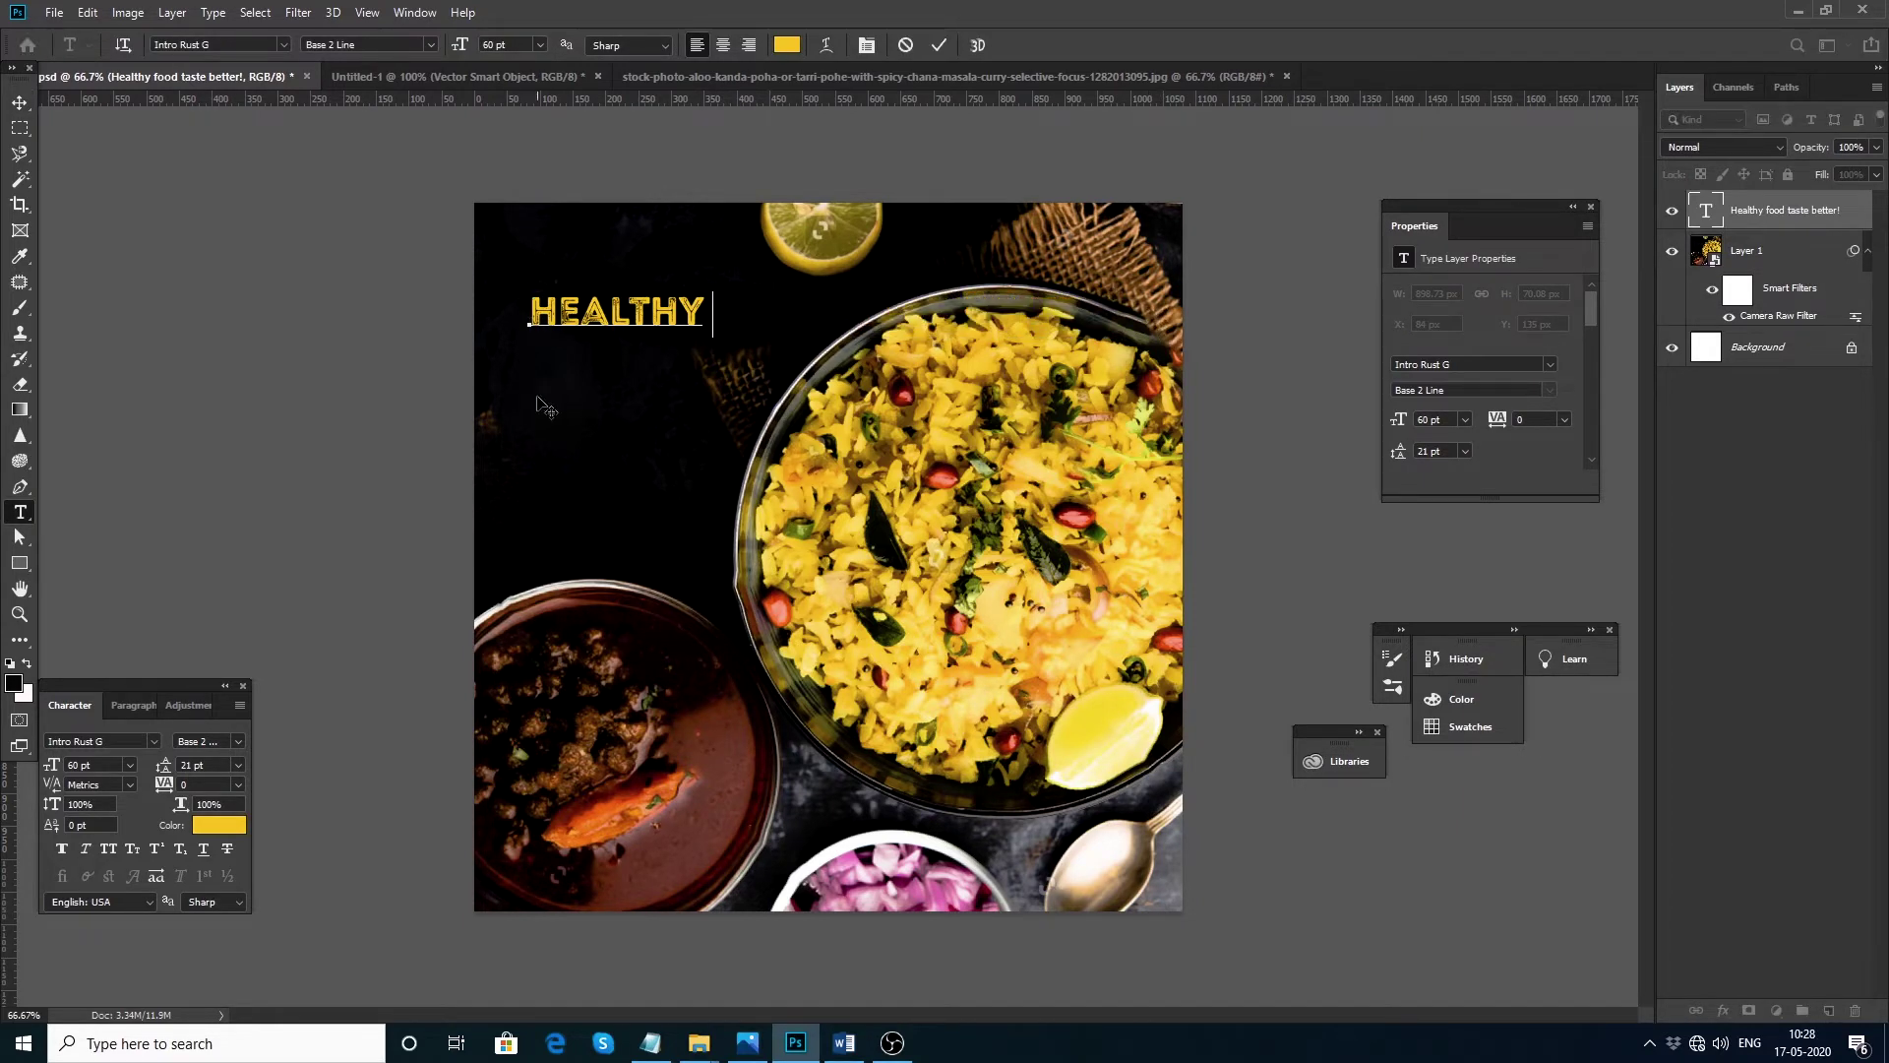
pyautogui.click(291, 300)
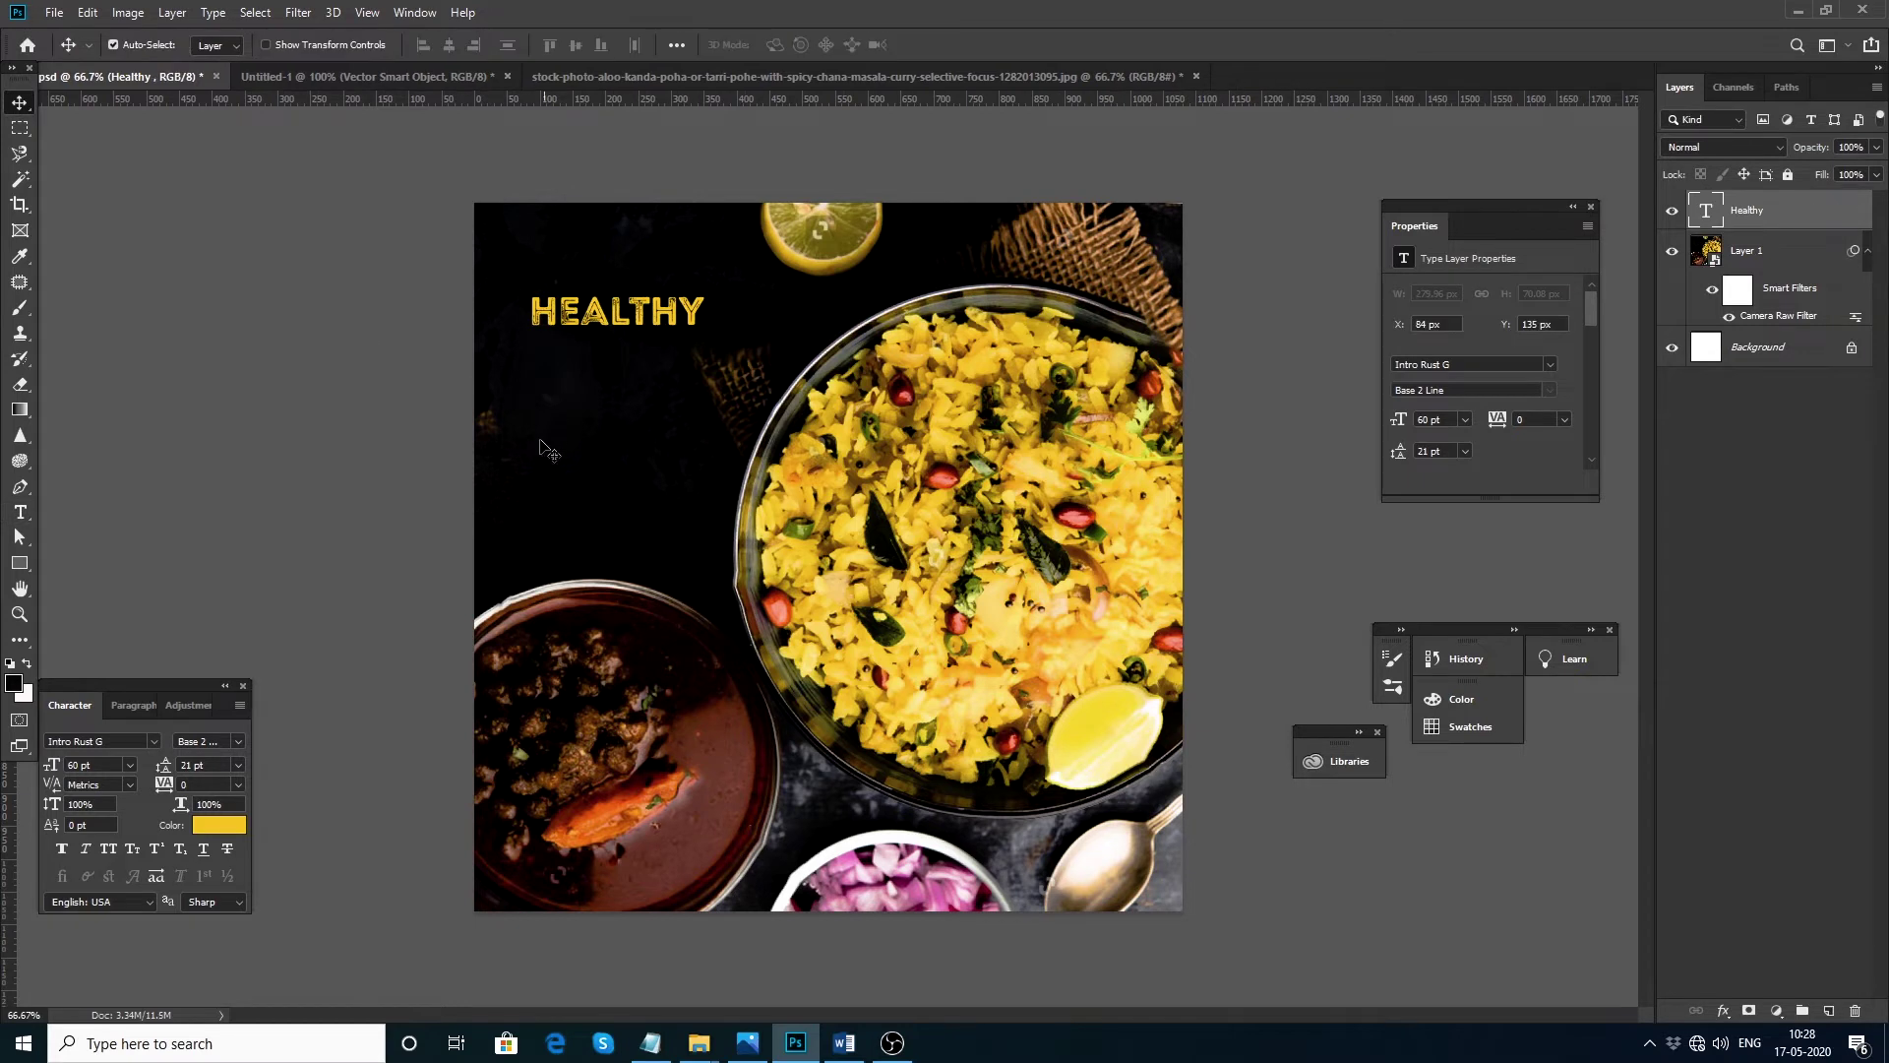
pyautogui.click(534, 388)
pyautogui.hotkey('ctrl', 'v')
# Step: Cut "taste better!" out of the second line and paste it as a separate text layer below "food"
pyautogui.moveTo(657, 376); pyautogui.dragTo(996, 386)
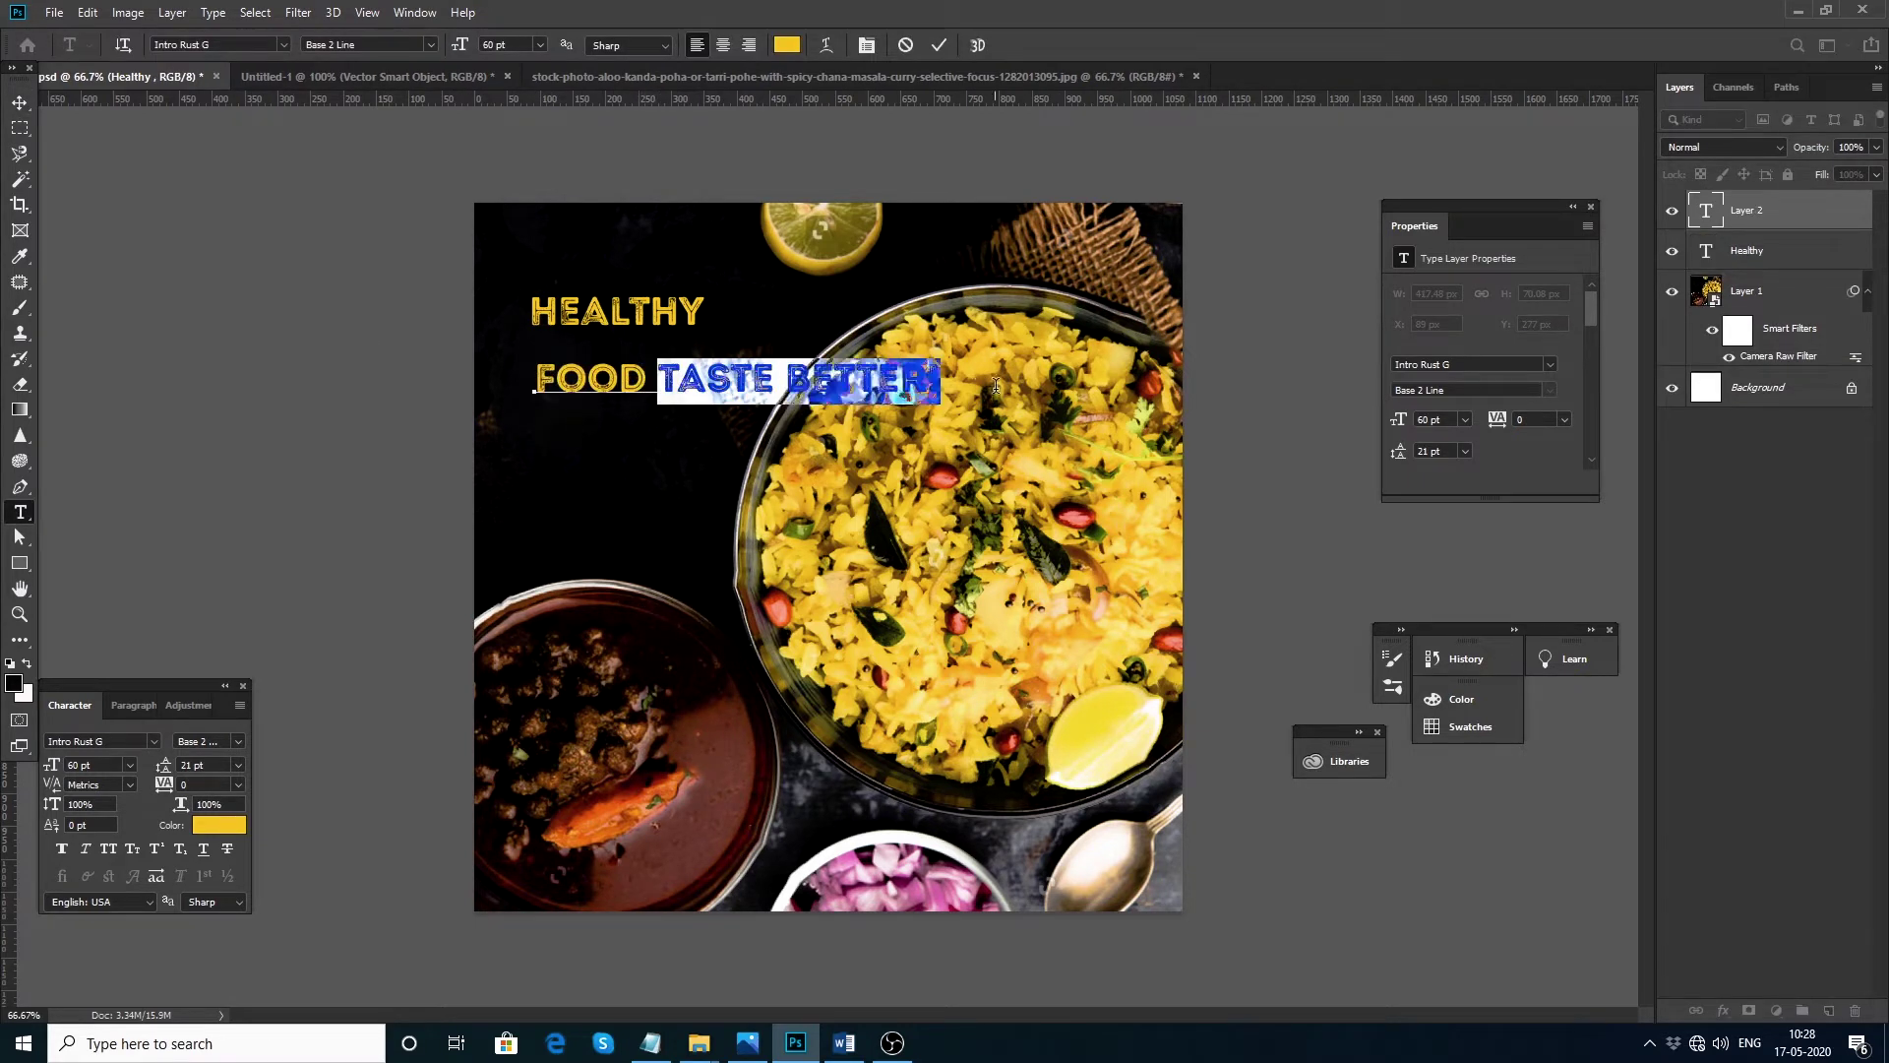
pyautogui.hotkey('ctrl', 'x')
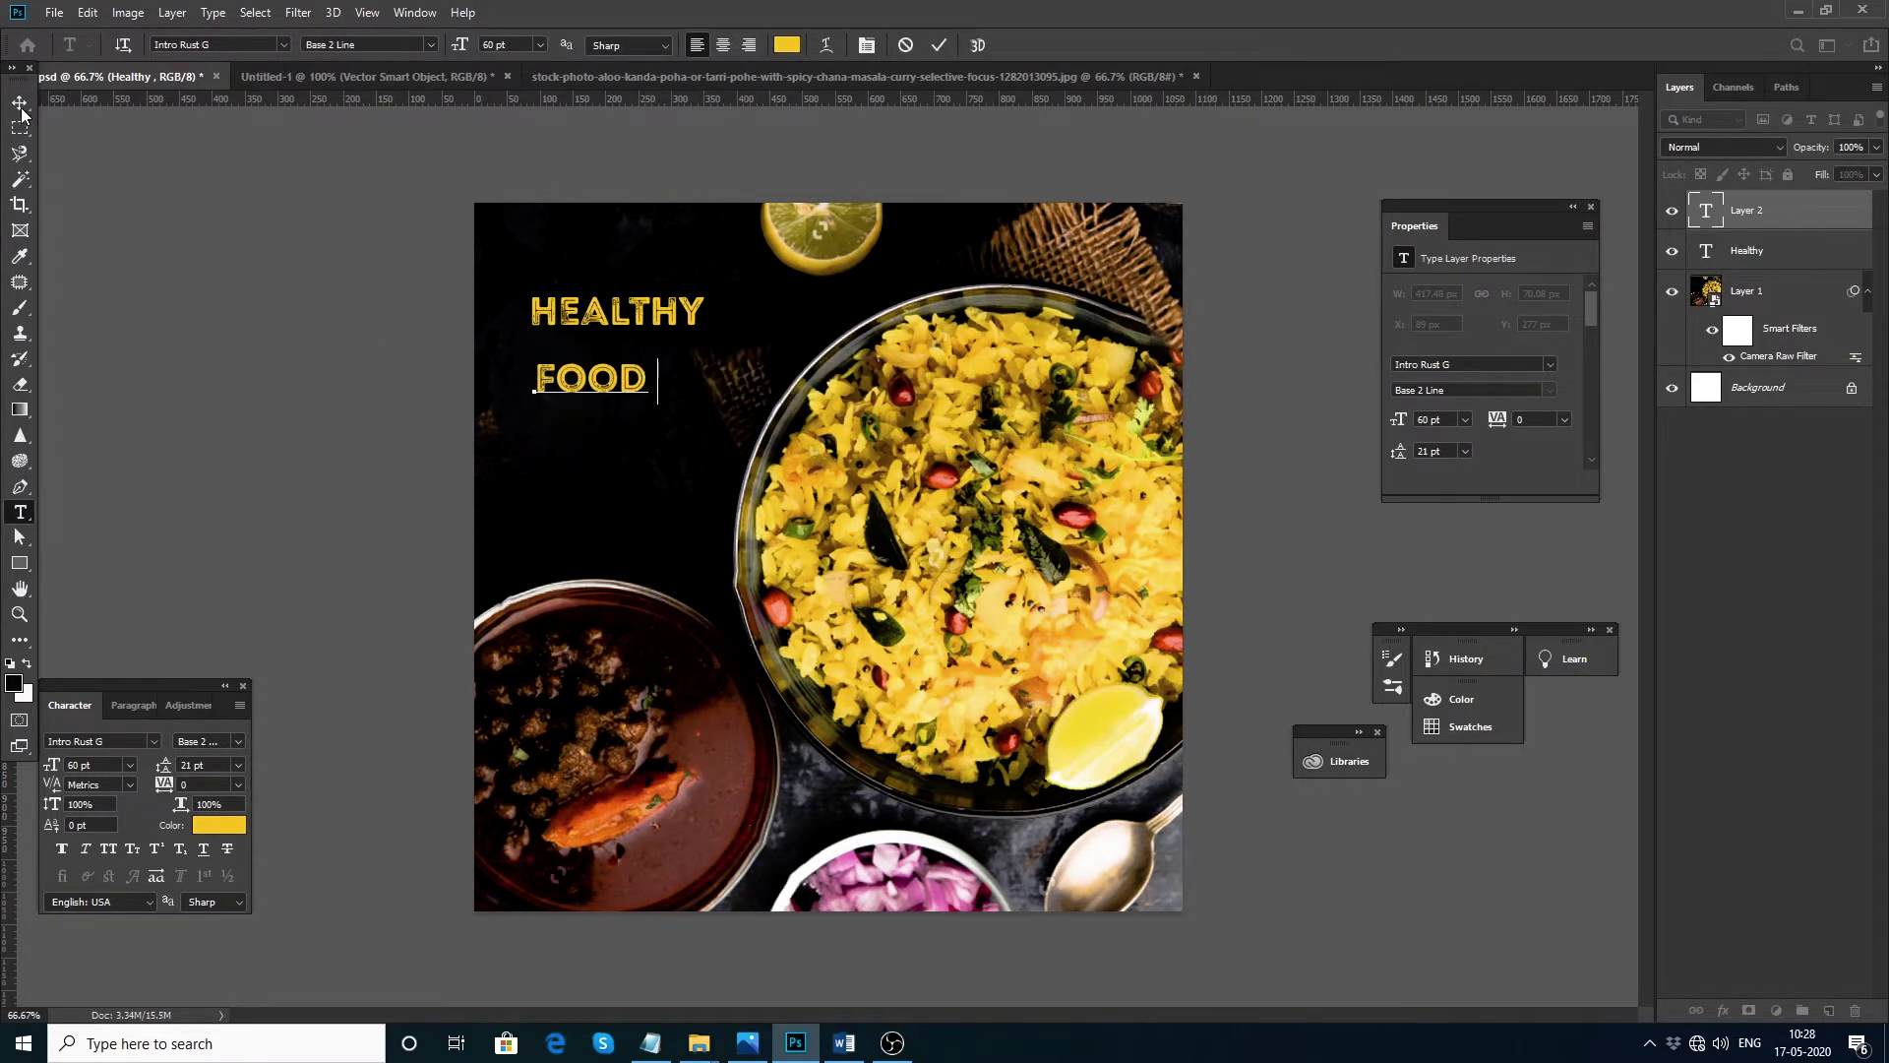
pyautogui.click(19, 103)
pyautogui.press('t')
pyautogui.click(558, 448)
pyautogui.hotkey('ctrl', 'v')
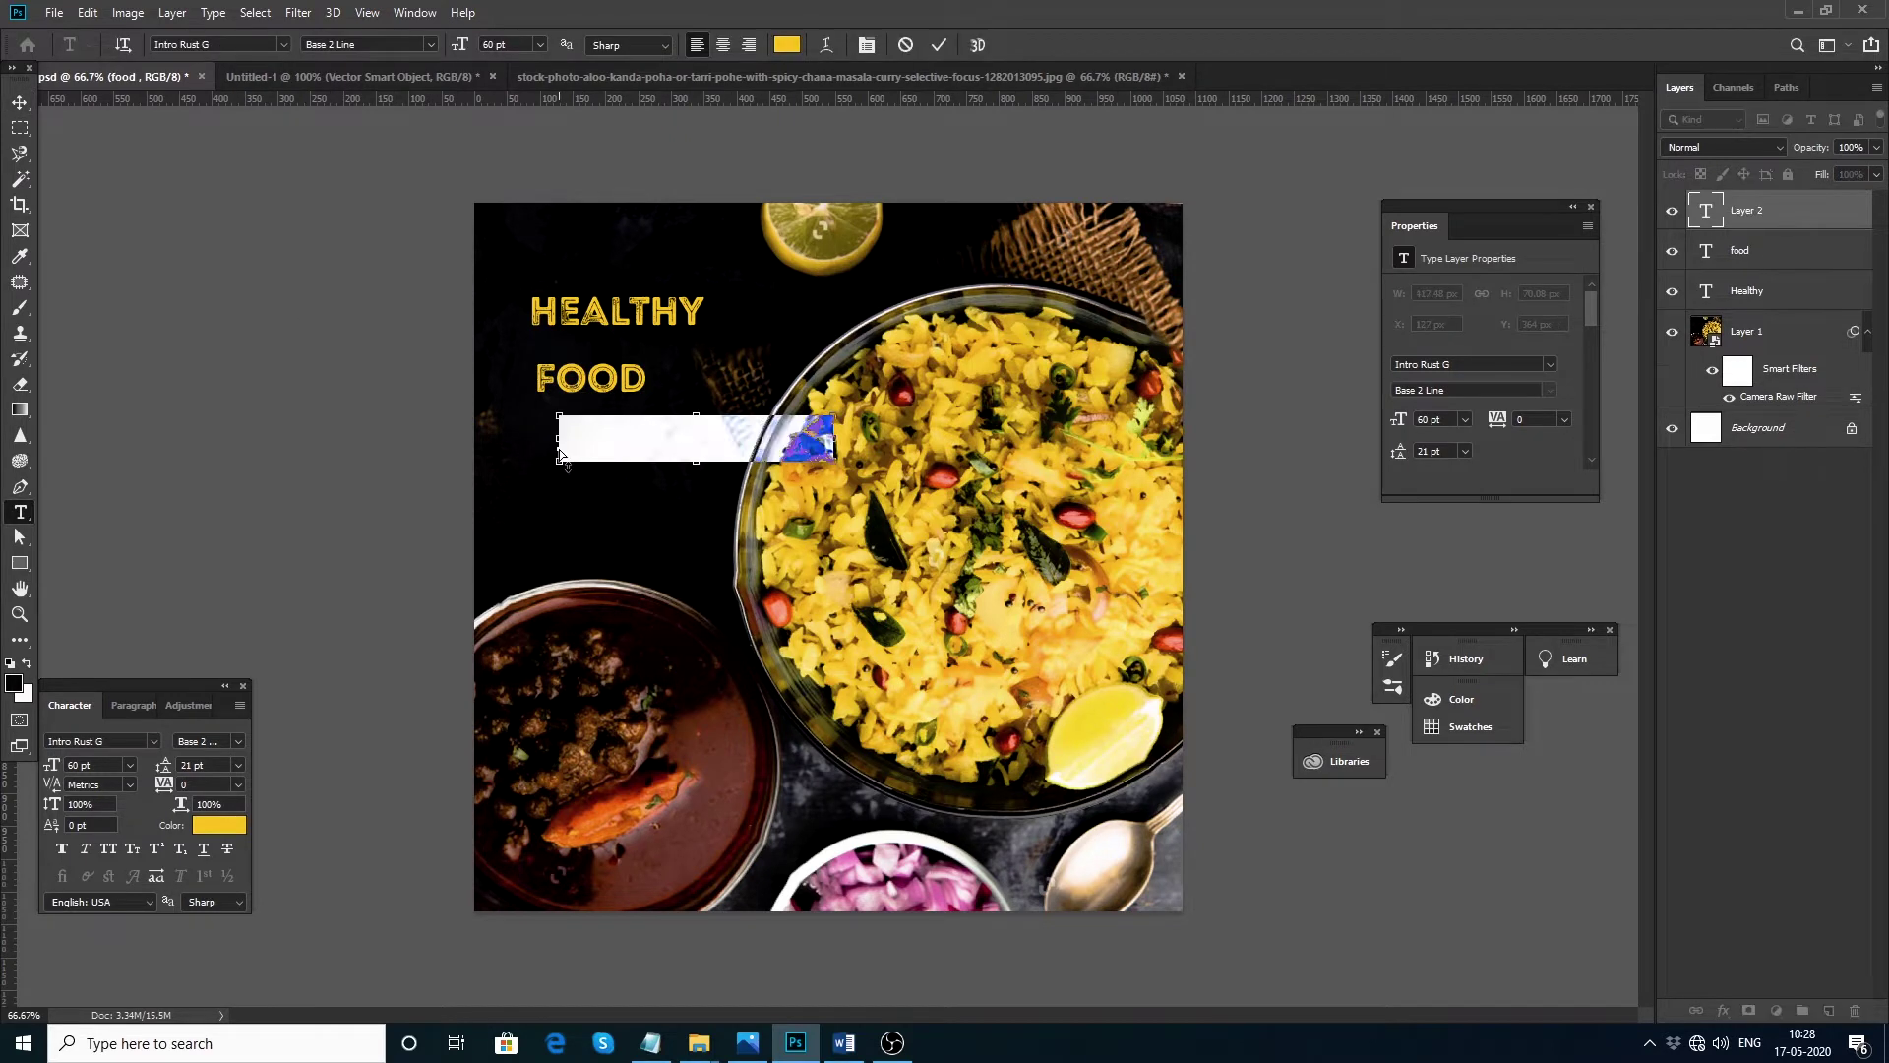
# Step: Separate "better!" from "taste" as its own text layer below it
pyautogui.moveTo(689, 434); pyautogui.dragTo(842, 438)
pyautogui.press('BackSpace')
pyautogui.click(20, 102)
pyautogui.press('t')
pyautogui.click(530, 483)
pyautogui.hotkey('ctrl', 'v')
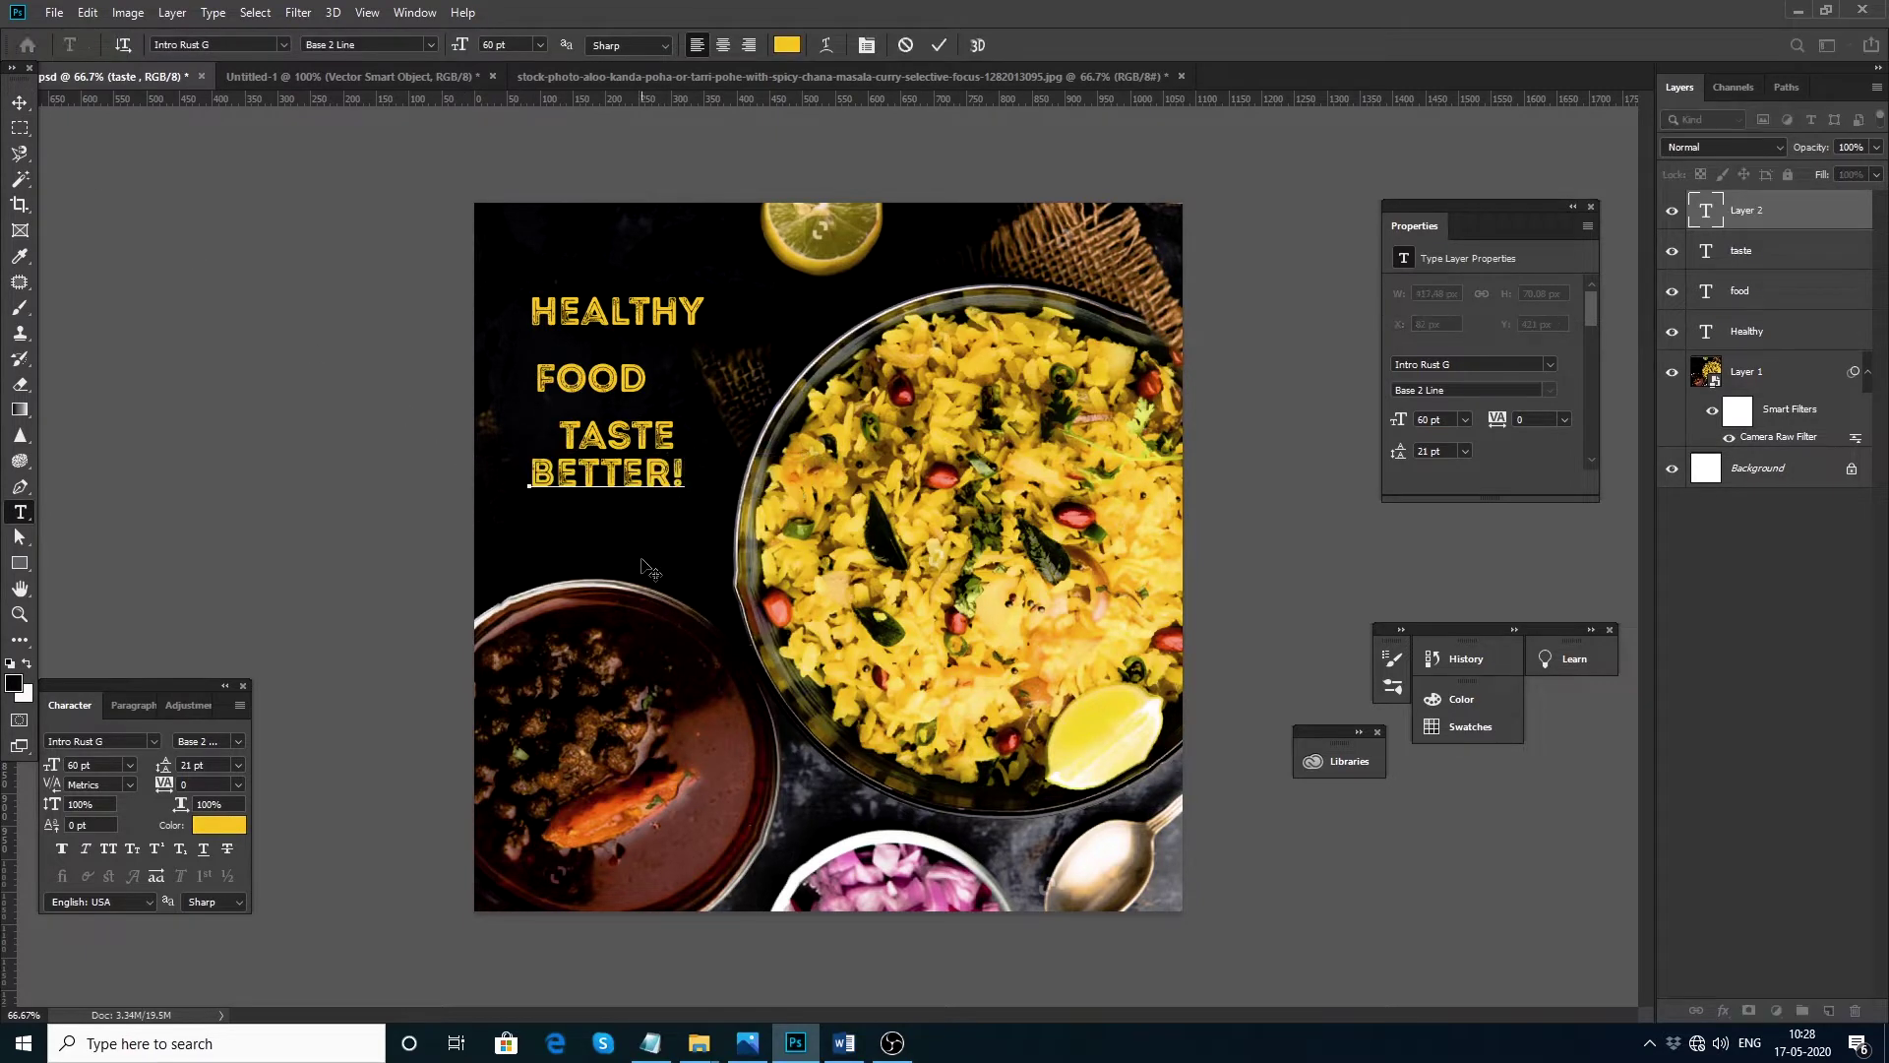
pyautogui.click(20, 102)
# Step: Stack the four slogan words in a tight, roughly left-aligned column in the dark area of the photo
pyautogui.moveTo(601, 313); pyautogui.dragTo(622, 313)
pyautogui.moveTo(592, 387); pyautogui.dragTo(608, 360)
pyautogui.moveTo(603, 440); pyautogui.dragTo(595, 401)
pyautogui.moveTo(589, 489); pyautogui.dragTo(620, 449)
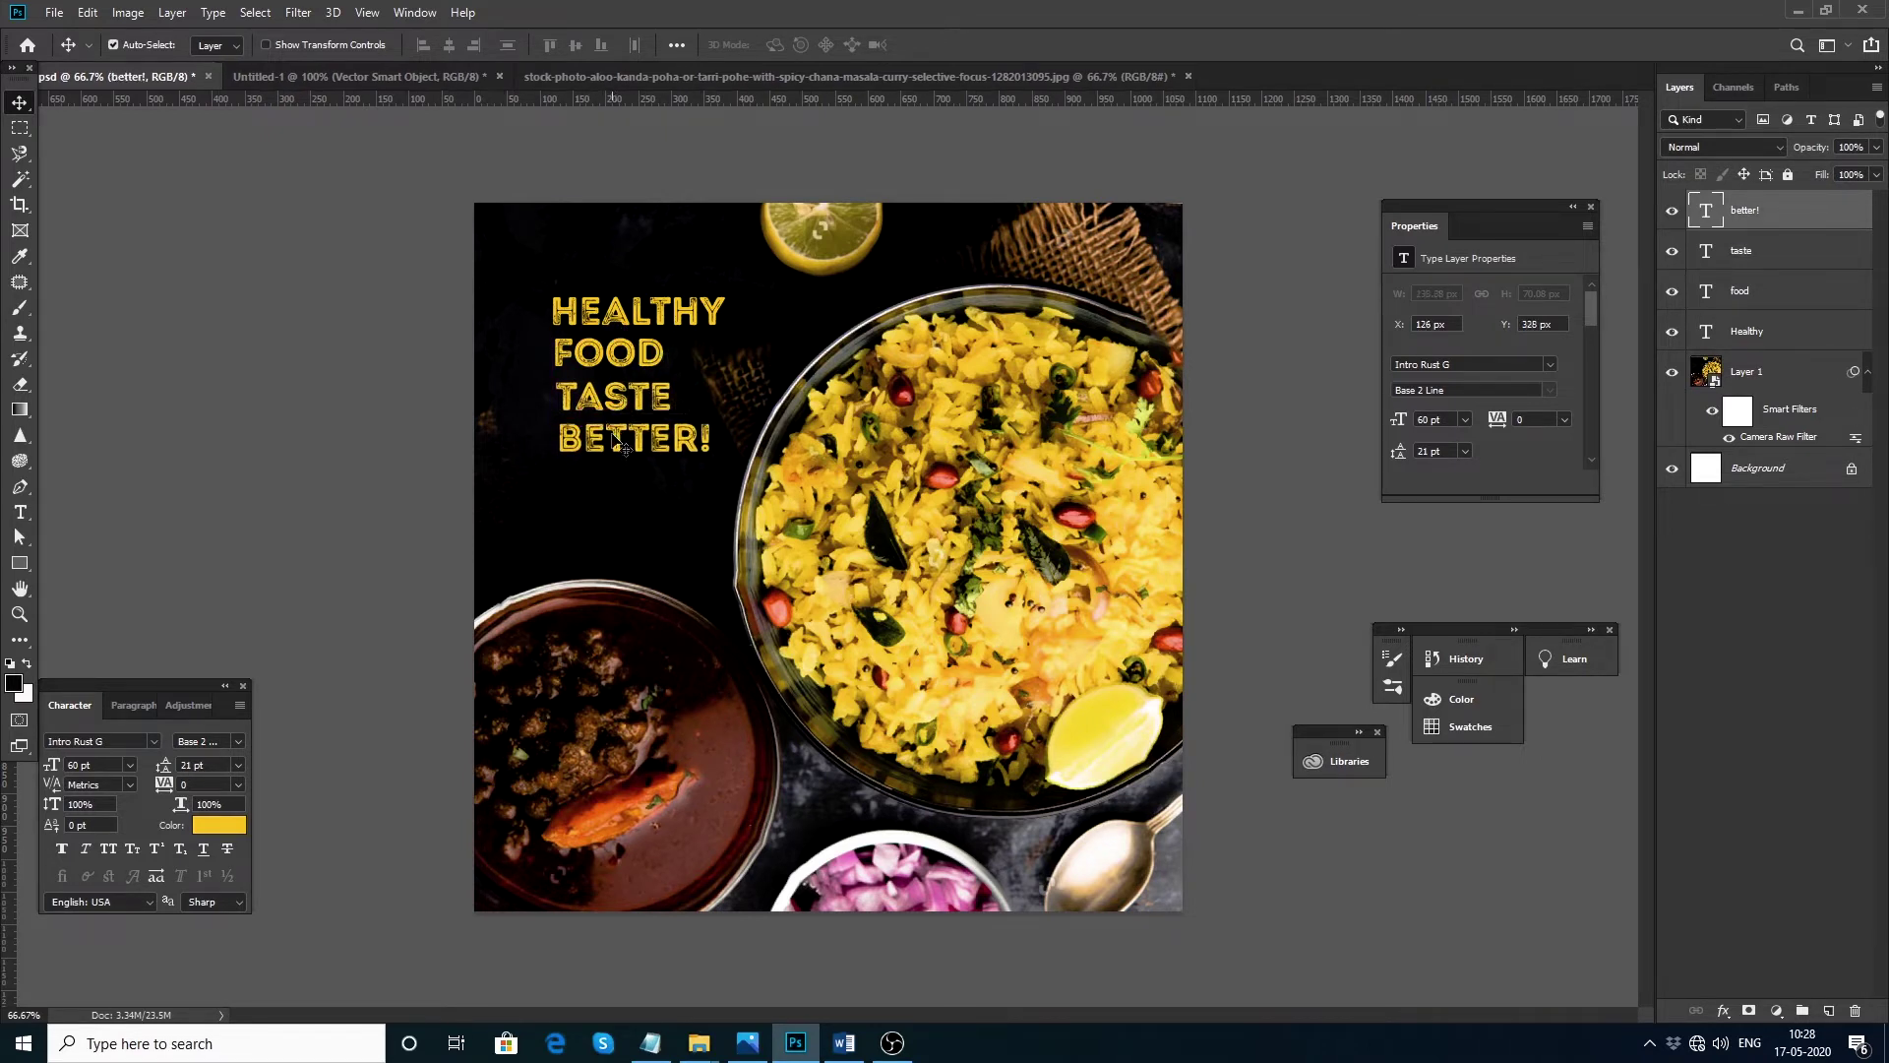
# Step: Rearrange the slogan into three lines, with "taste" beside "food" and "better!" moved up beneath them
pyautogui.click(635, 364)
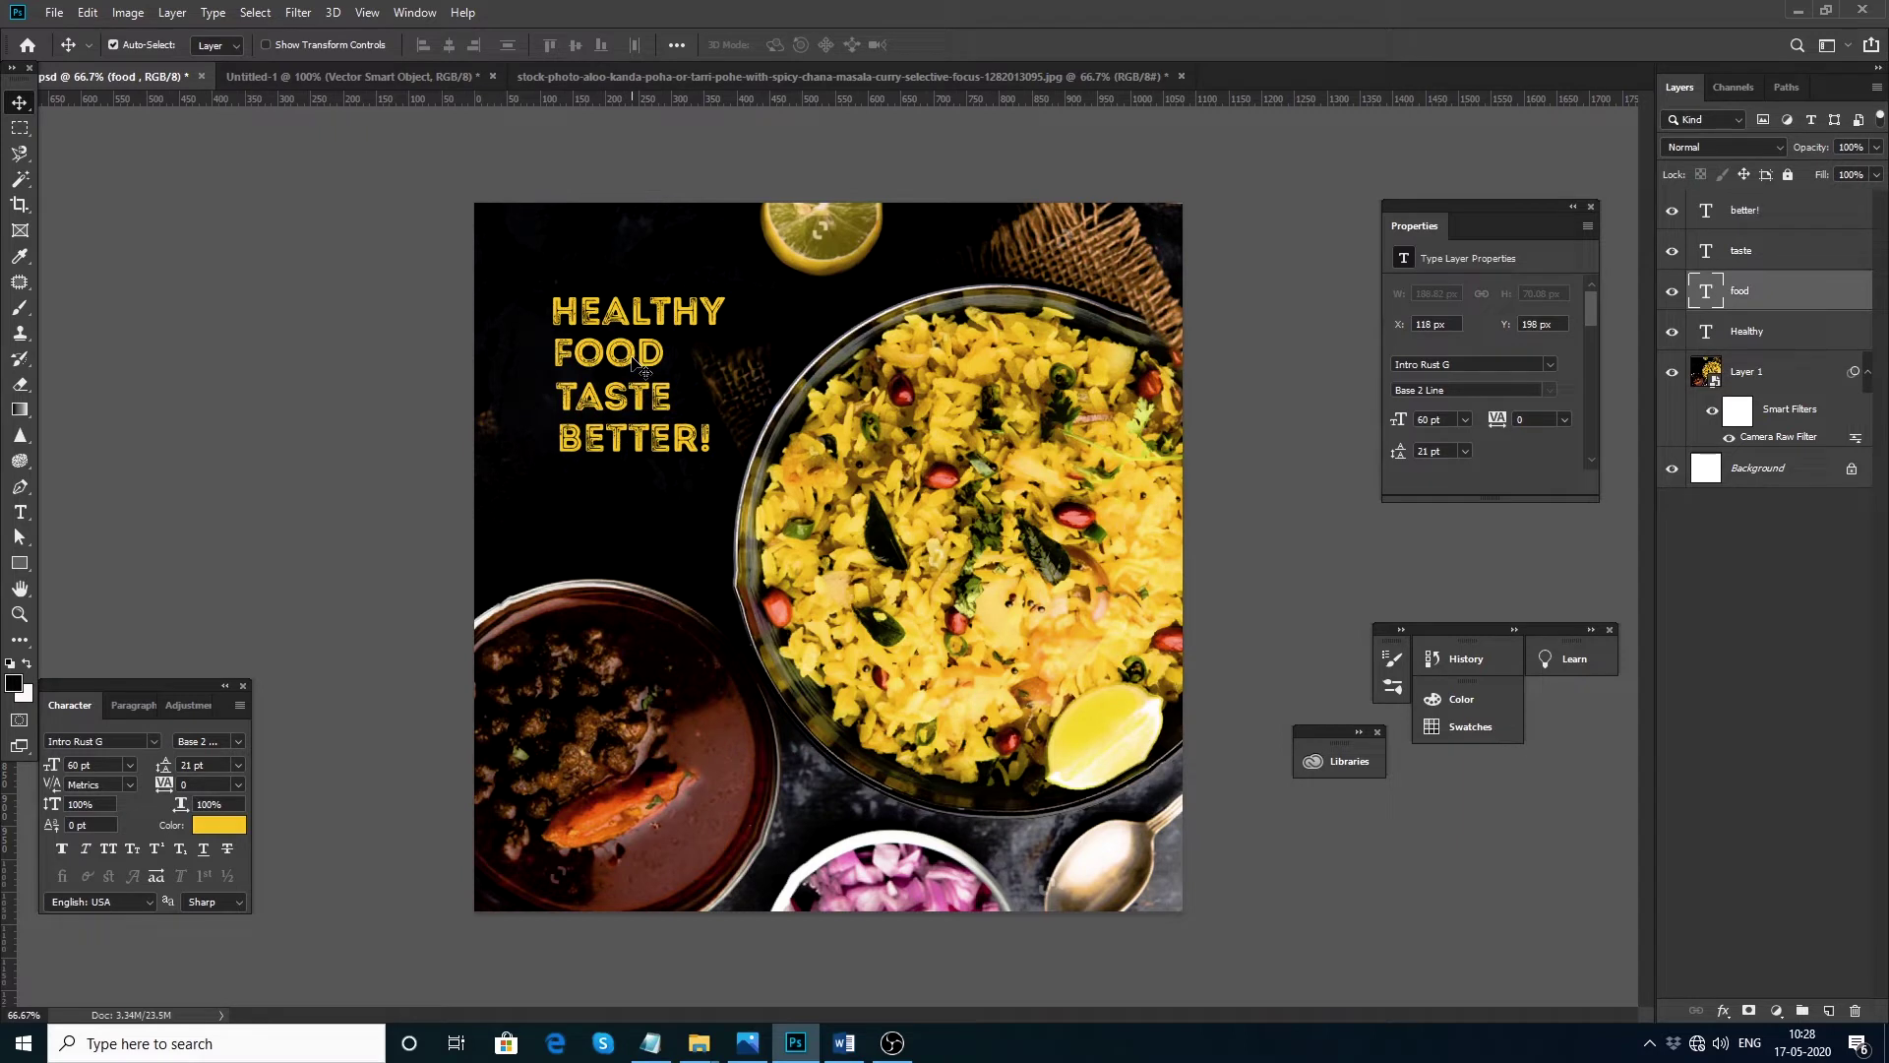
pyautogui.moveTo(634, 364)
pyautogui.mouseDown()
pyautogui.moveTo(744, 373)
pyautogui.moveTo(745, 351)
pyautogui.mouseUp()
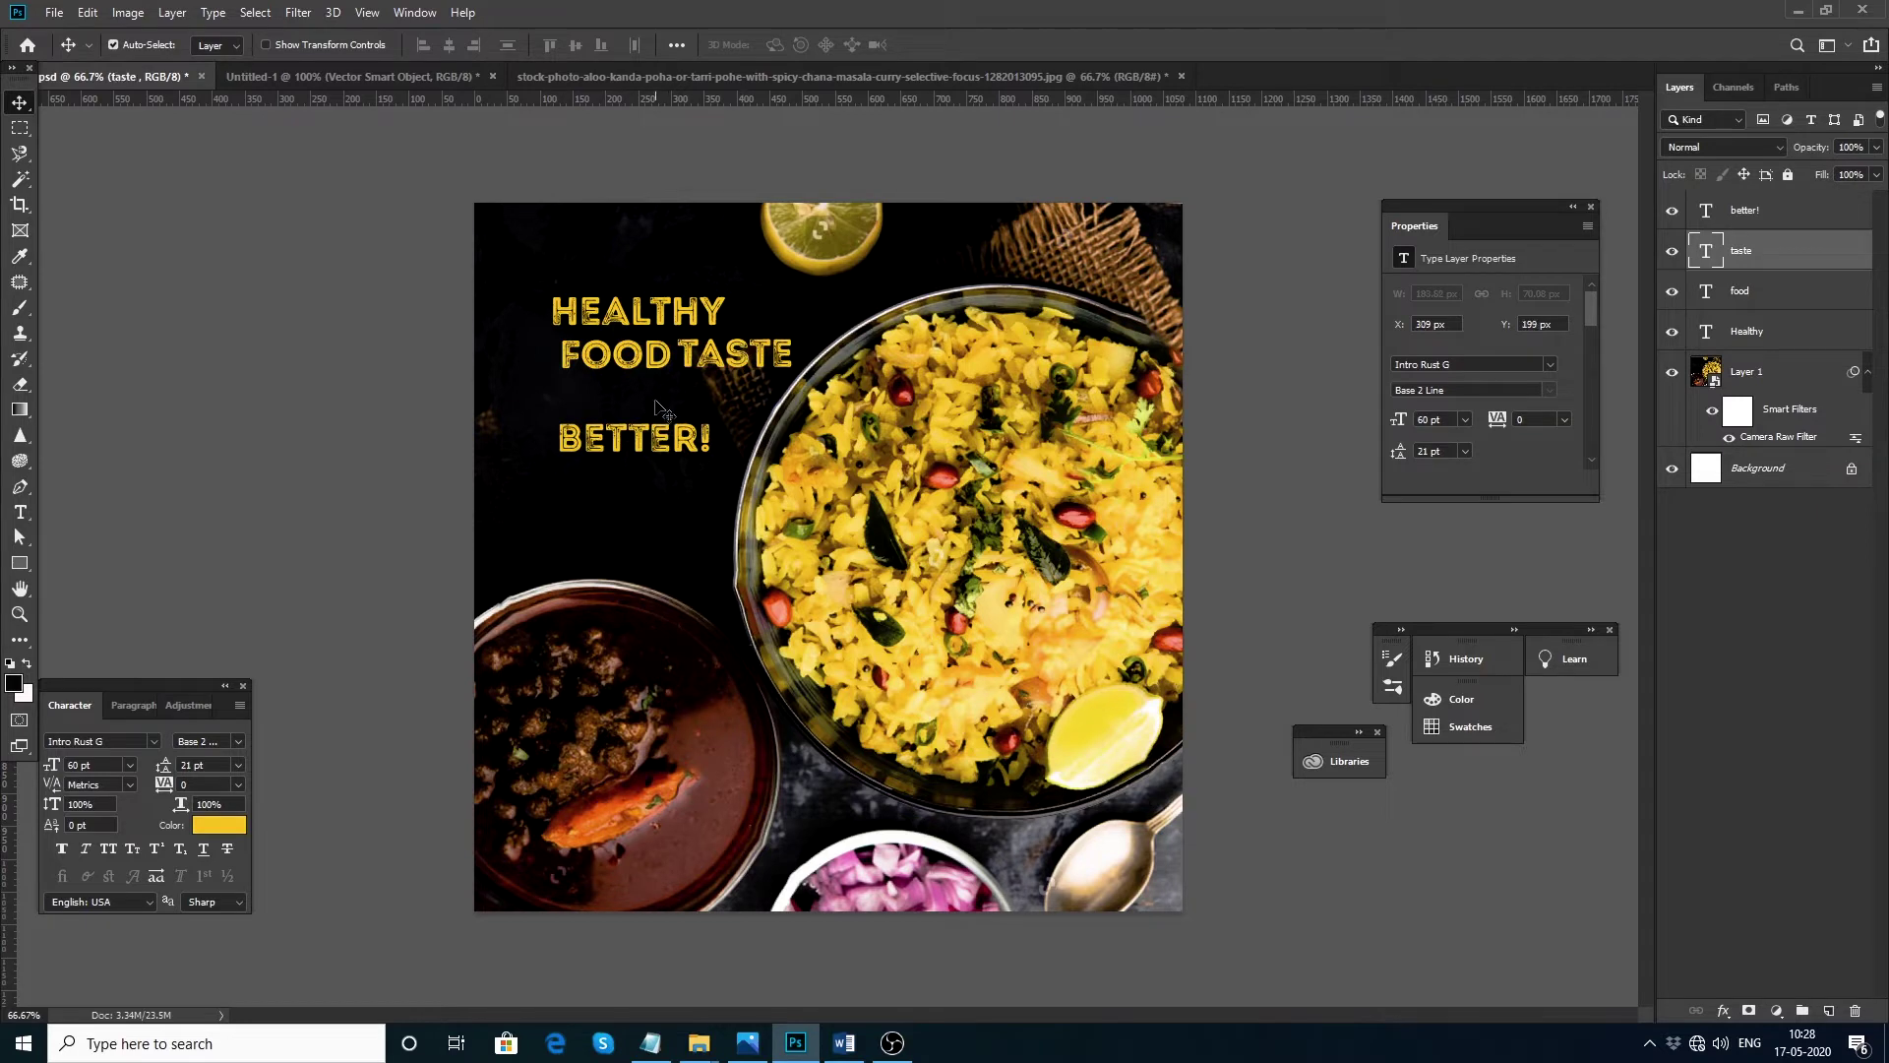
pyautogui.moveTo(658, 406)
pyautogui.mouseDown()
pyautogui.moveTo(641, 390)
pyautogui.moveTo(618, 418)
pyautogui.moveTo(593, 372)
pyautogui.mouseUp()
pyautogui.hotkey('ctrl', 'z')
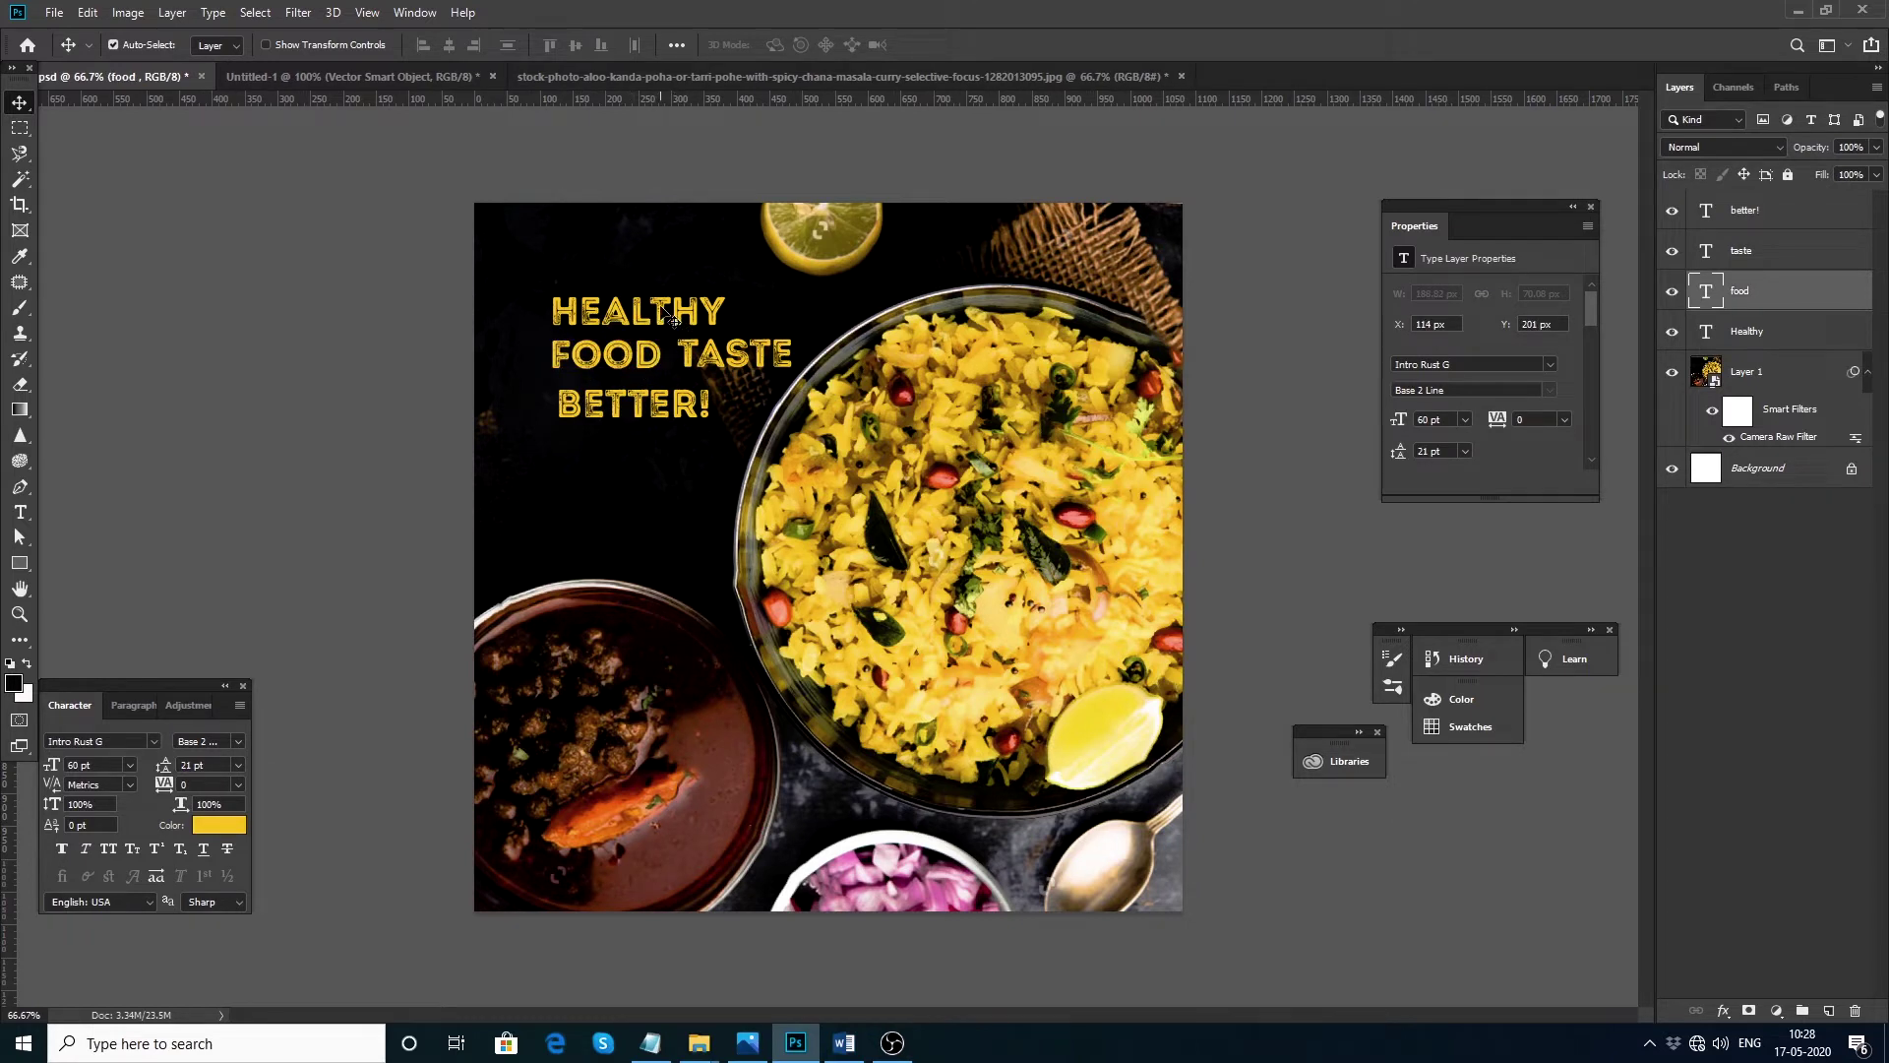
pyautogui.moveTo(673, 319); pyautogui.dragTo(675, 314)
pyautogui.click(697, 360)
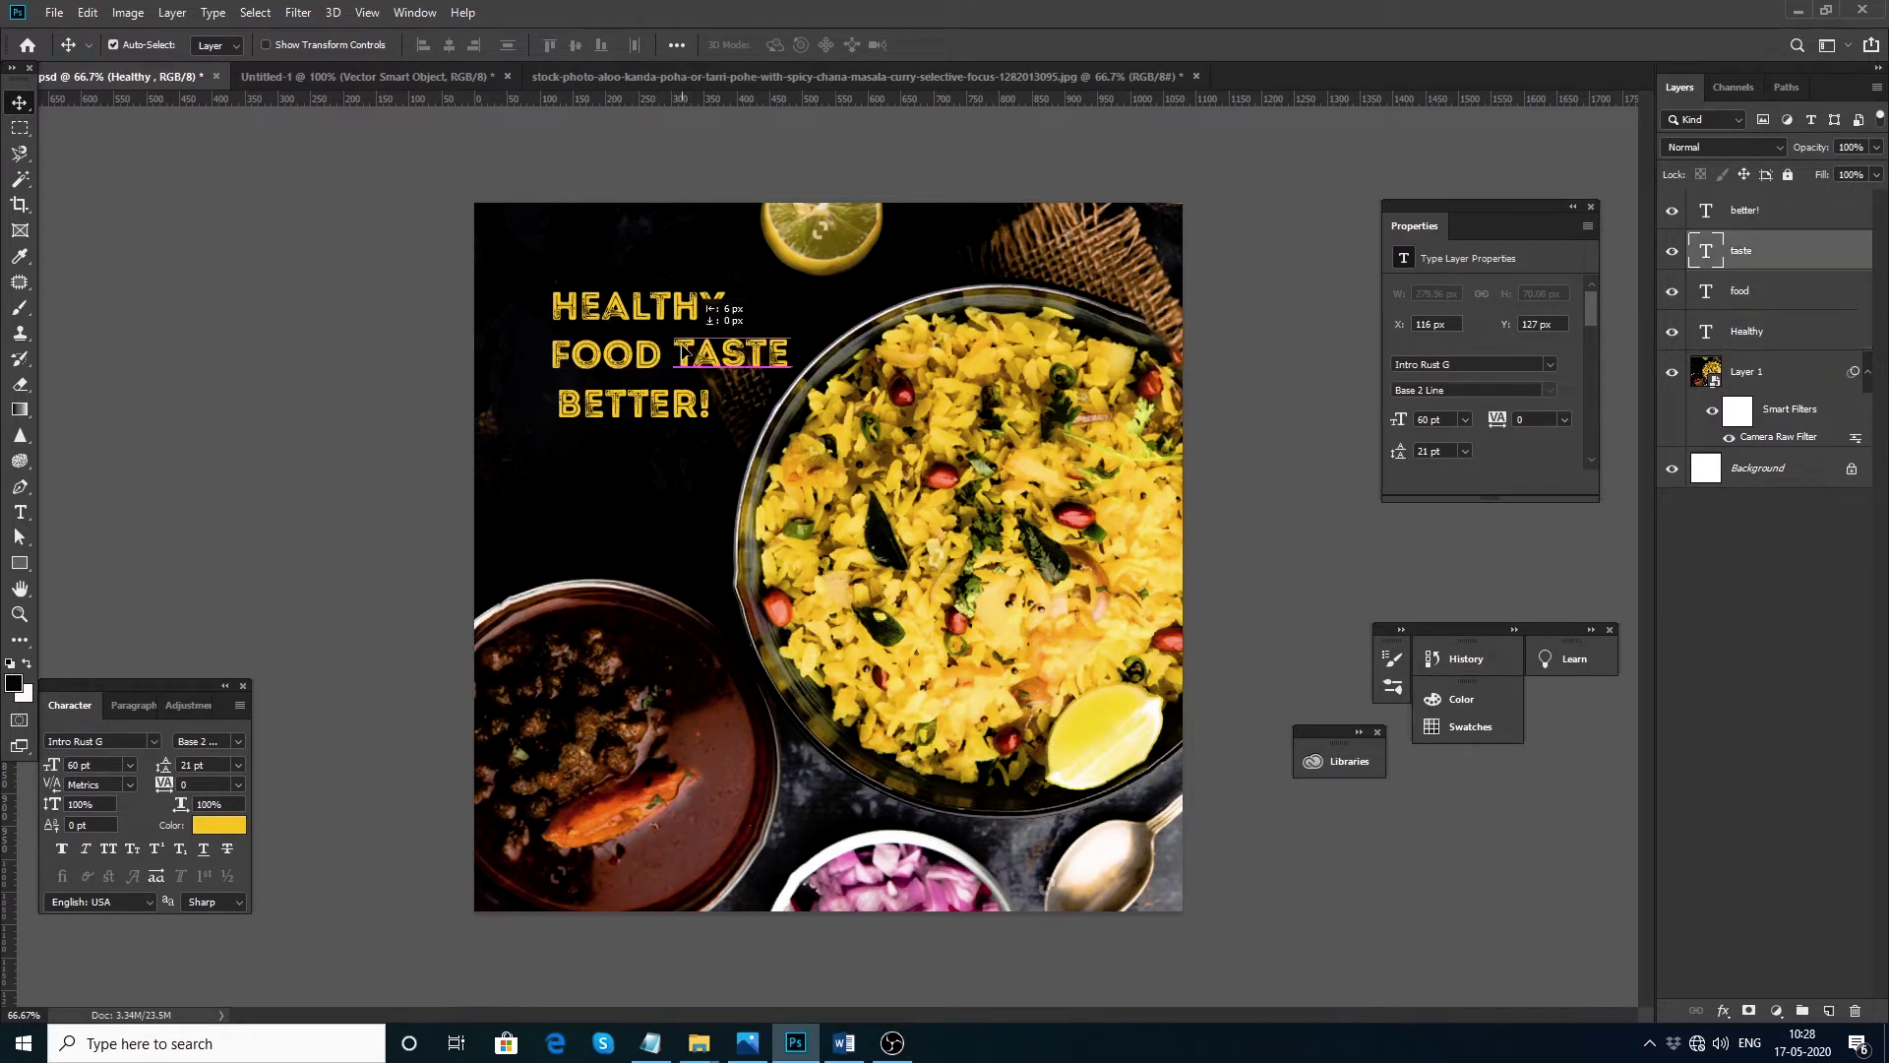
# Step: Enlarge "food" and "taste" together to about 110%
pyautogui.keyDown('shift'); pyautogui.click(655, 368); pyautogui.keyUp('shift')
pyautogui.press('ctrl')
pyautogui.hotkey('ctrl', 't')
pyautogui.moveTo(789, 341); pyautogui.dragTo(813, 323)
pyautogui.press('Return')
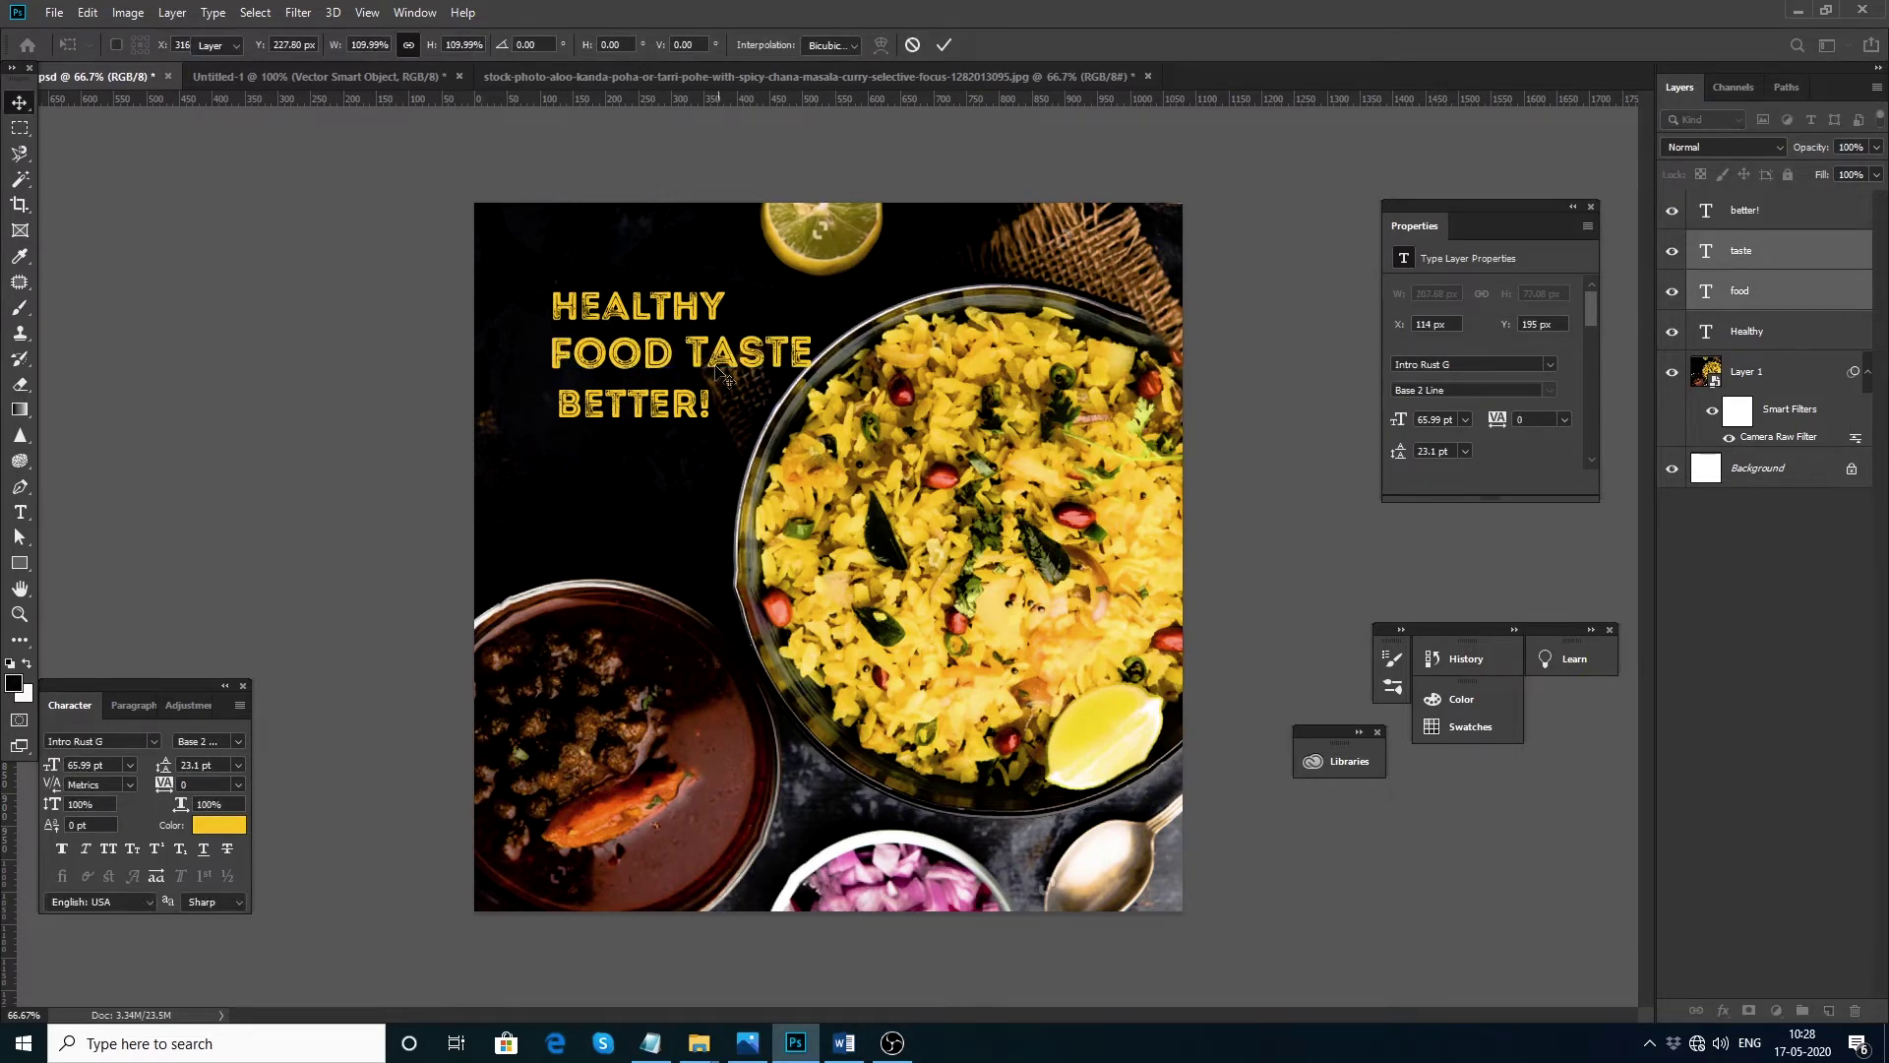
# Step: Enlarge "better!" to about 99 pt so it nearly spans the width of the "food taste" line
pyautogui.click(627, 412)
pyautogui.hotkey('ctrl', 't')
pyautogui.moveTo(718, 433); pyautogui.dragTo(808, 458)
pyautogui.moveTo(556, 384); pyautogui.dragTo(583, 425)
pyautogui.press('Return')
# Step: Move all four slogan words slightly up and to the left, and shift the food photo to the right
pyautogui.keyDown('shift'); pyautogui.click(689, 369); pyautogui.keyUp('shift')
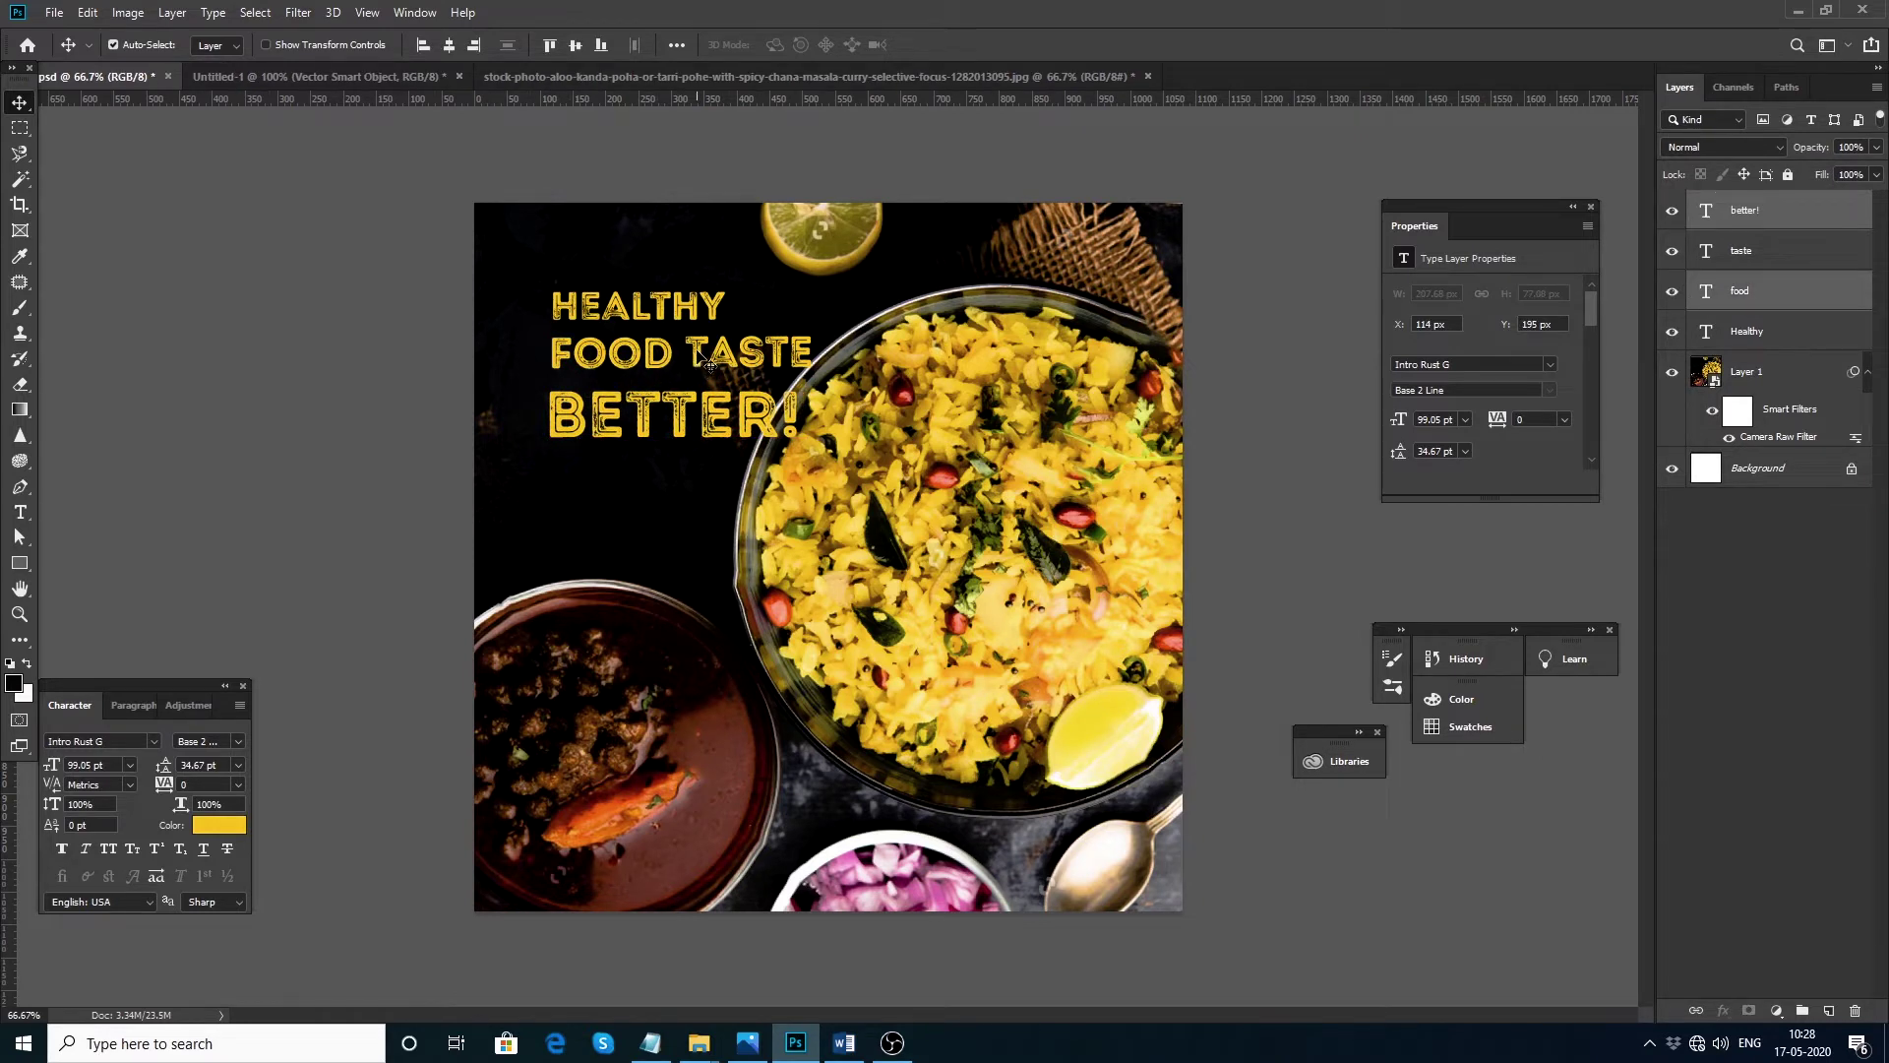
pyautogui.keyDown('shift'); pyautogui.click(711, 366); pyautogui.keyUp('shift')
pyautogui.keyDown('shift'); pyautogui.click(693, 313); pyautogui.keyUp('shift')
pyautogui.moveTo(679, 303)
pyautogui.mouseDown()
pyautogui.moveTo(648, 279)
pyautogui.moveTo(670, 300)
pyautogui.mouseUp()
pyautogui.moveTo(863, 549); pyautogui.dragTo(889, 548)
pyautogui.click(1227, 451)
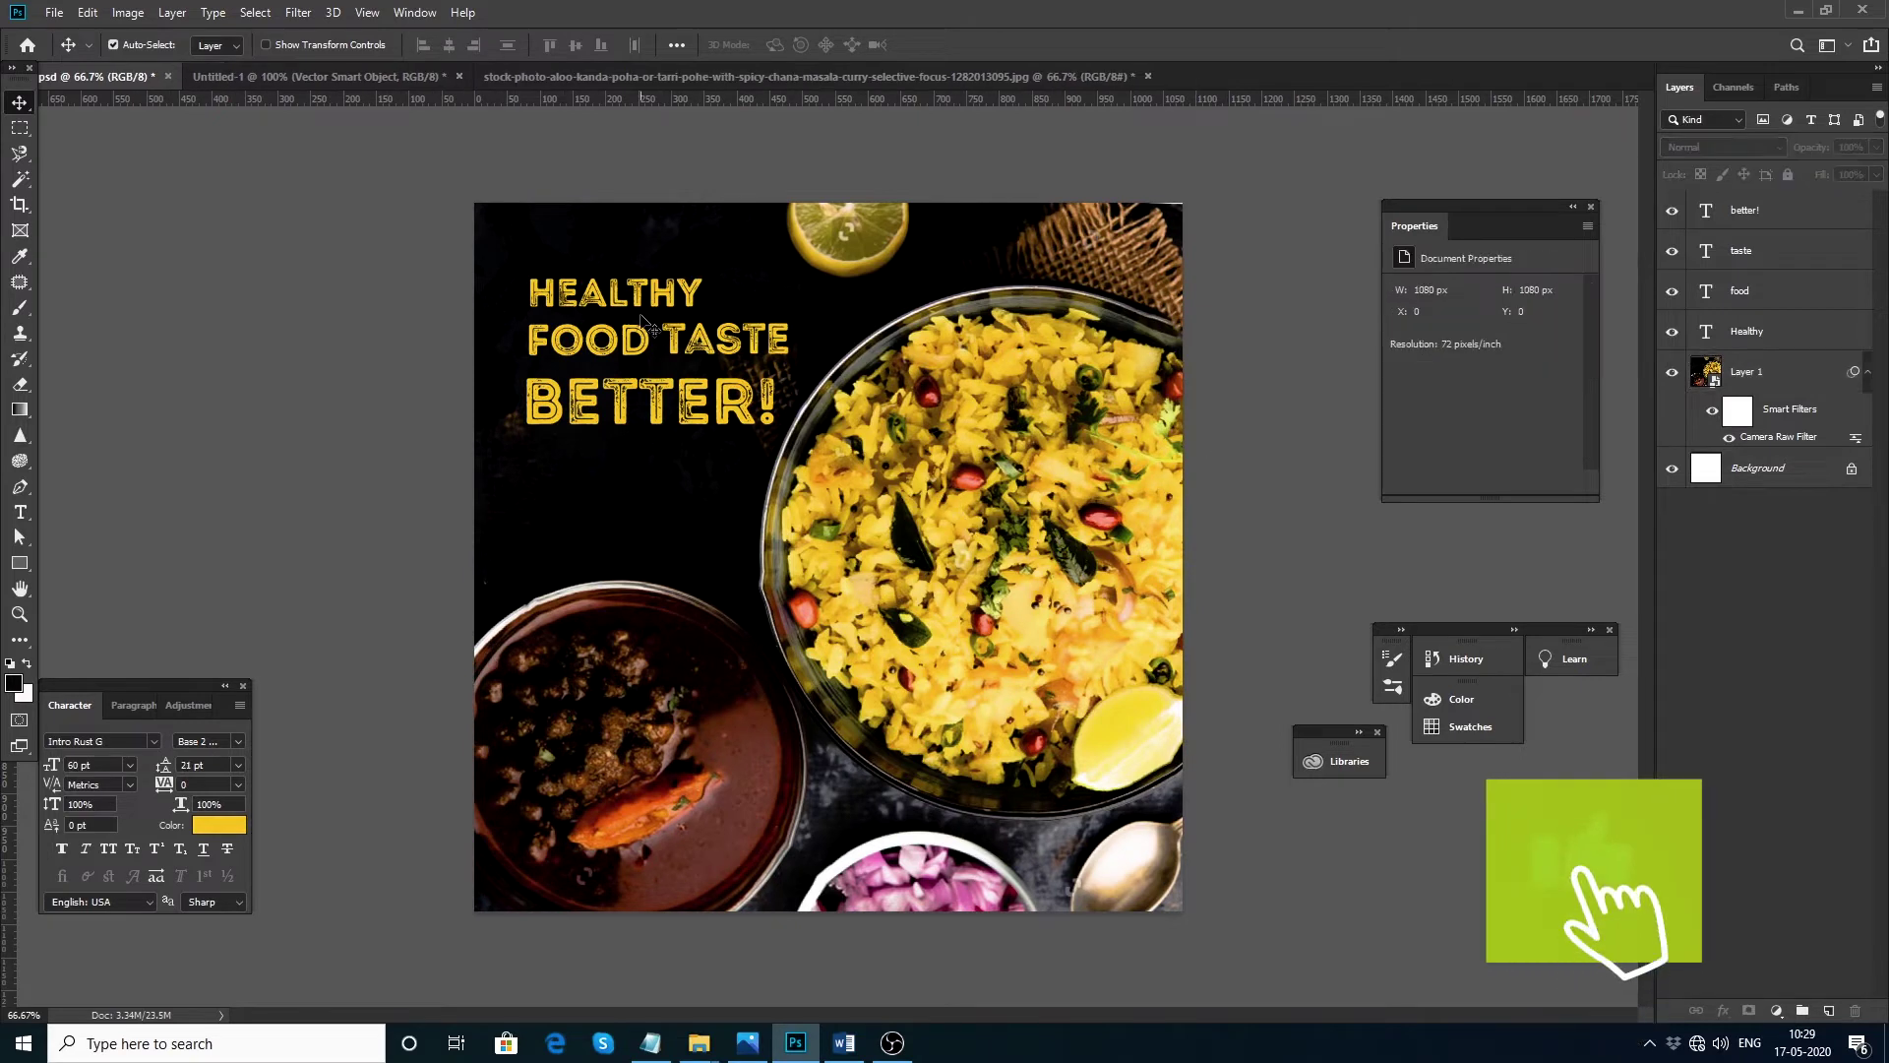
# Step: Tighten the slogan's line spacing by nudging "Healthy" down and "better!" up towards the middle line
pyautogui.moveTo(617, 294); pyautogui.dragTo(629, 296)
pyautogui.moveTo(616, 293); pyautogui.dragTo(617, 298)
pyautogui.moveTo(617, 391); pyautogui.dragTo(620, 389)
pyautogui.click(362, 423)
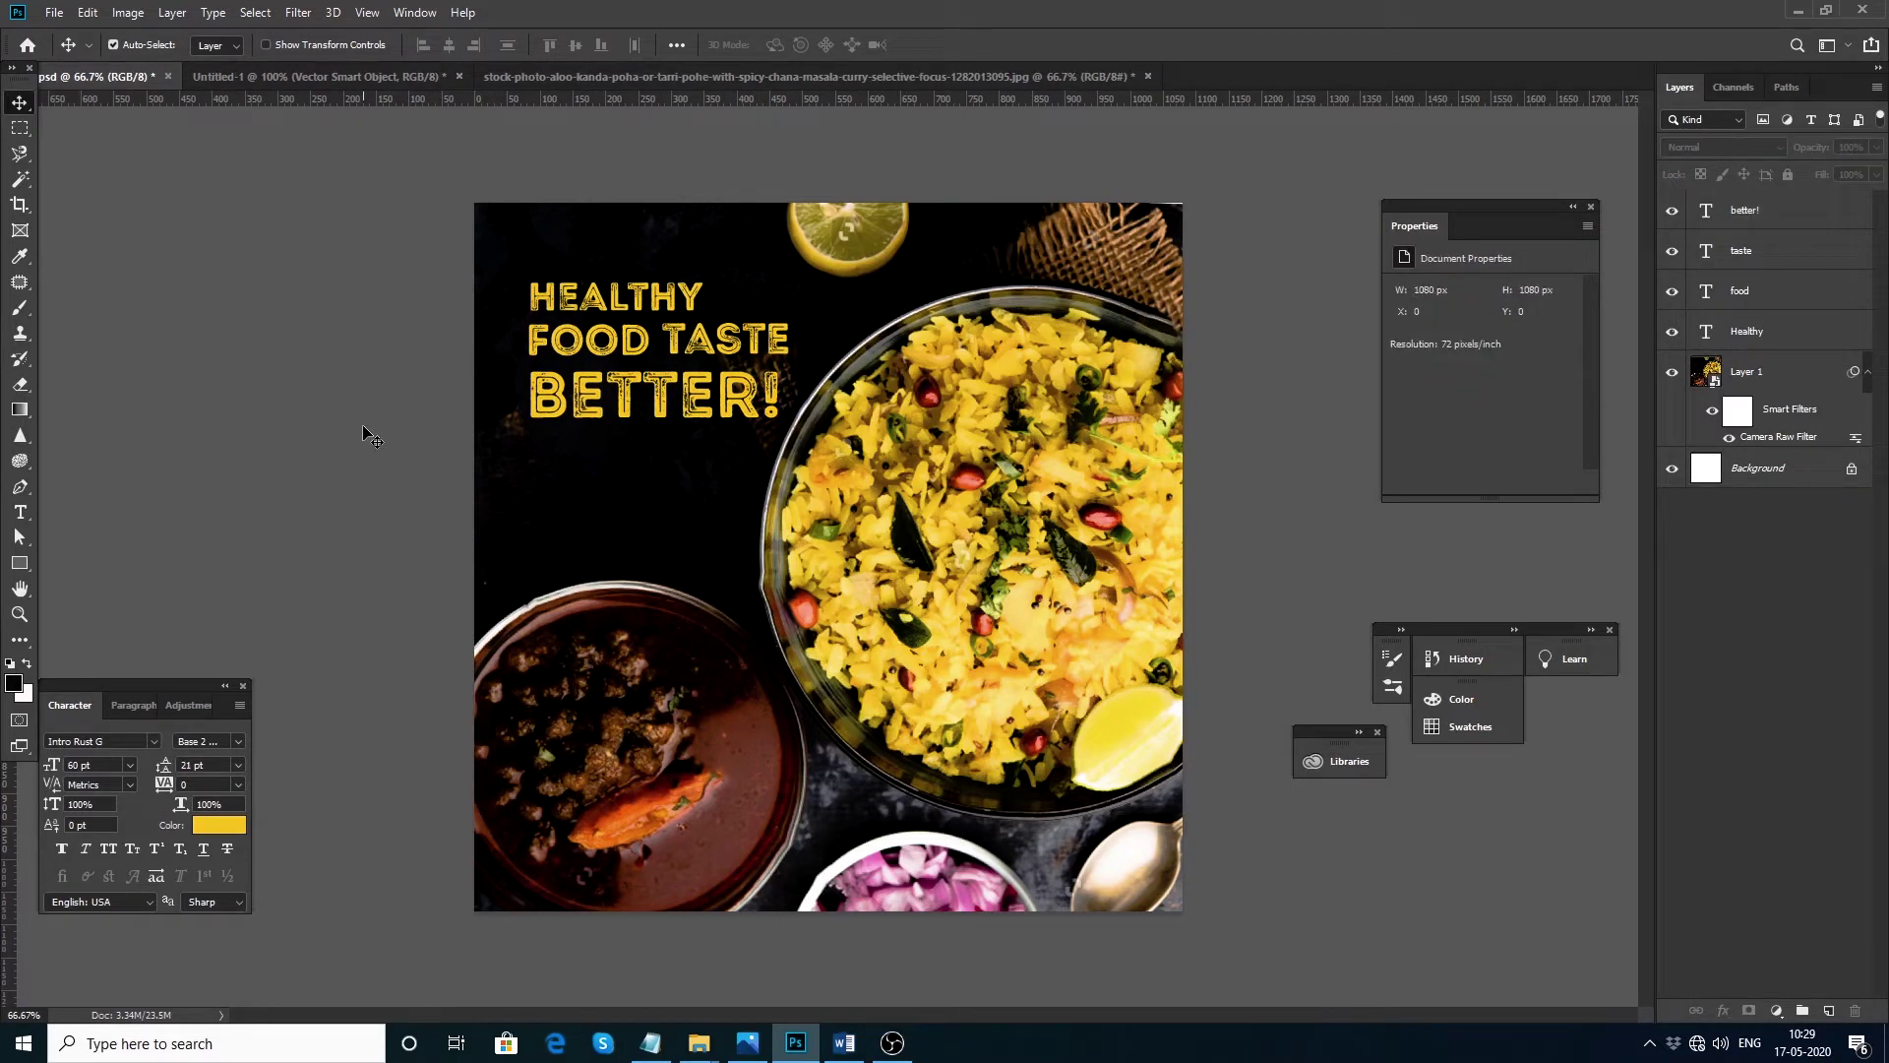
# Step: Place a duplicate of "Healthy" below the slogan and set the original's font to BlackJack, found in the Word font list
pyautogui.moveTo(615, 305); pyautogui.dragTo(618, 536)
pyautogui.click(844, 1043)
pyautogui.click(796, 1043)
pyautogui.click(152, 741)
pyautogui.click(313, 667)
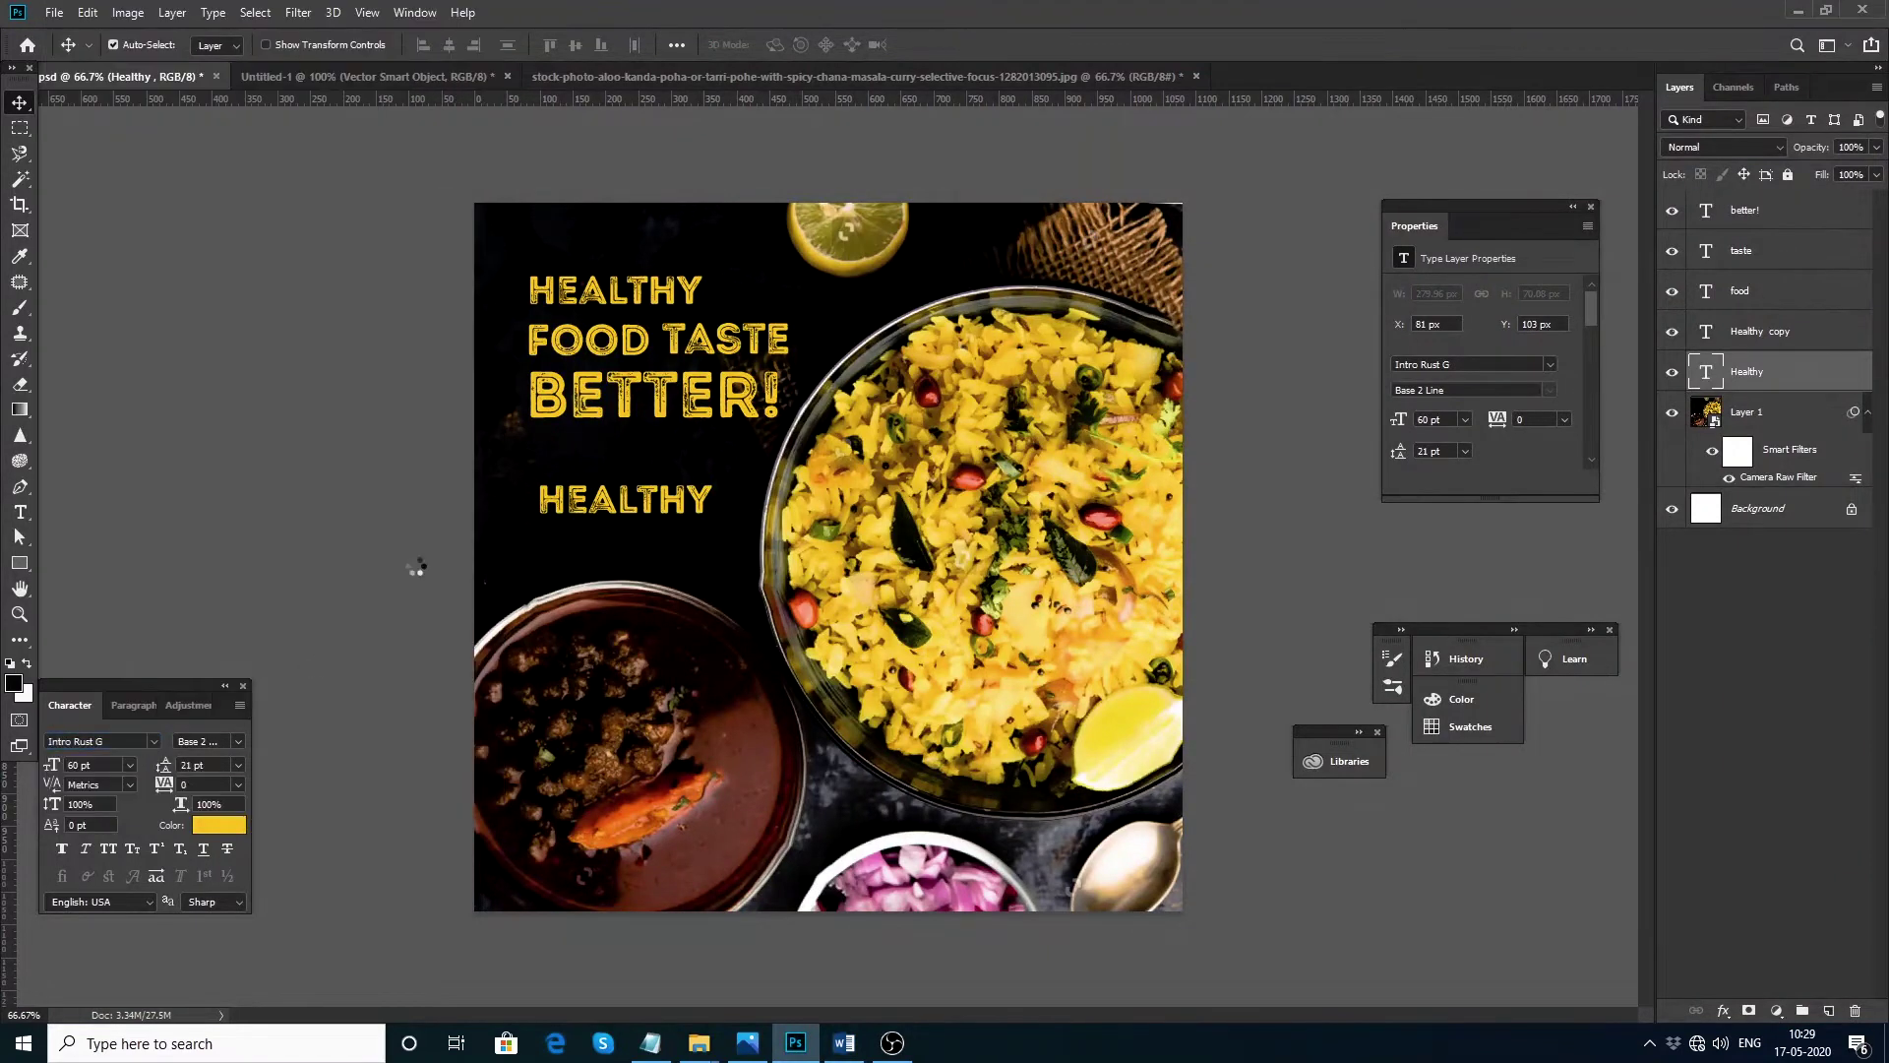
# Step: Enlarge the upper "Healthy" to about 89 pt and position it above "food taste"
pyautogui.click(618, 311)
pyautogui.hotkey('ctrl', 't')
pyautogui.moveTo(666, 262)
pyautogui.mouseDown()
pyautogui.moveTo(709, 242)
pyautogui.moveTo(652, 292)
pyautogui.moveTo(667, 295)
pyautogui.mouseUp()
pyautogui.press('Return')
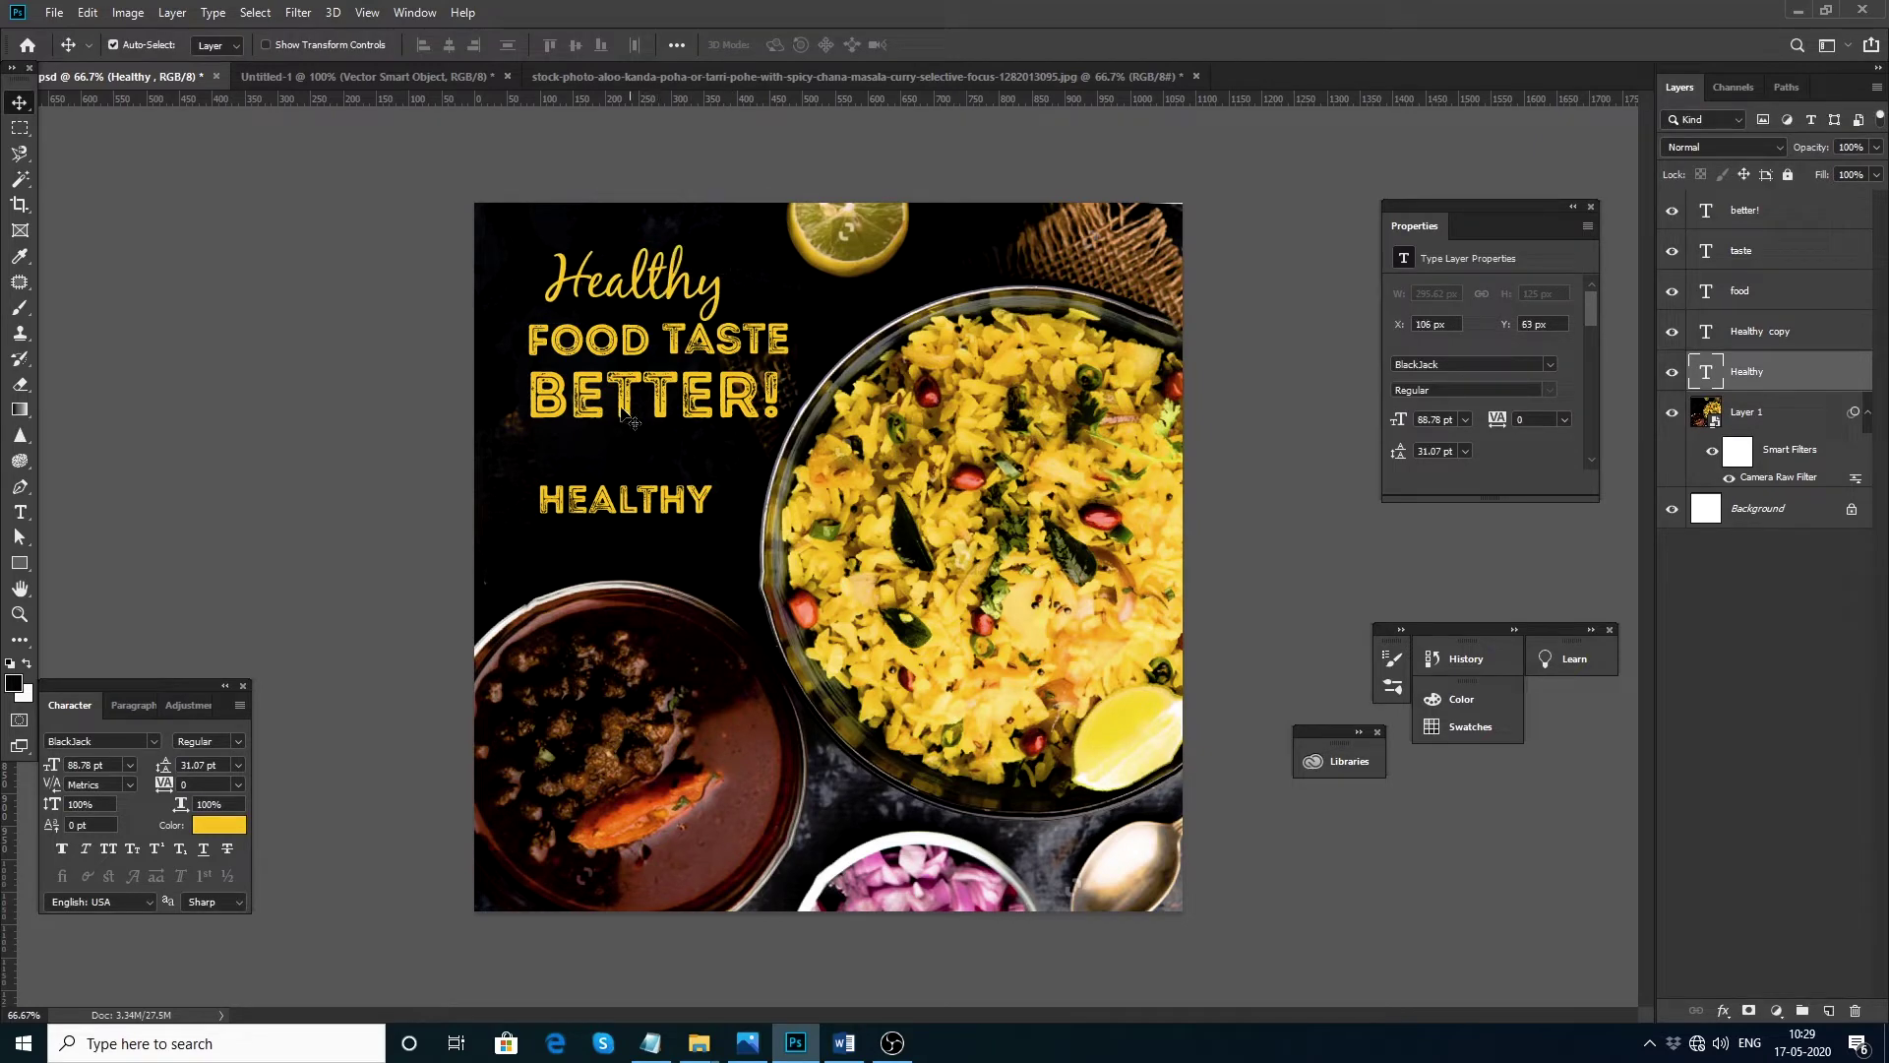
# Step: Try the Hollaboi FREE font on the upper "Healthy"
pyautogui.click(120, 745)
pyautogui.click(120, 743)
pyautogui.write('H')
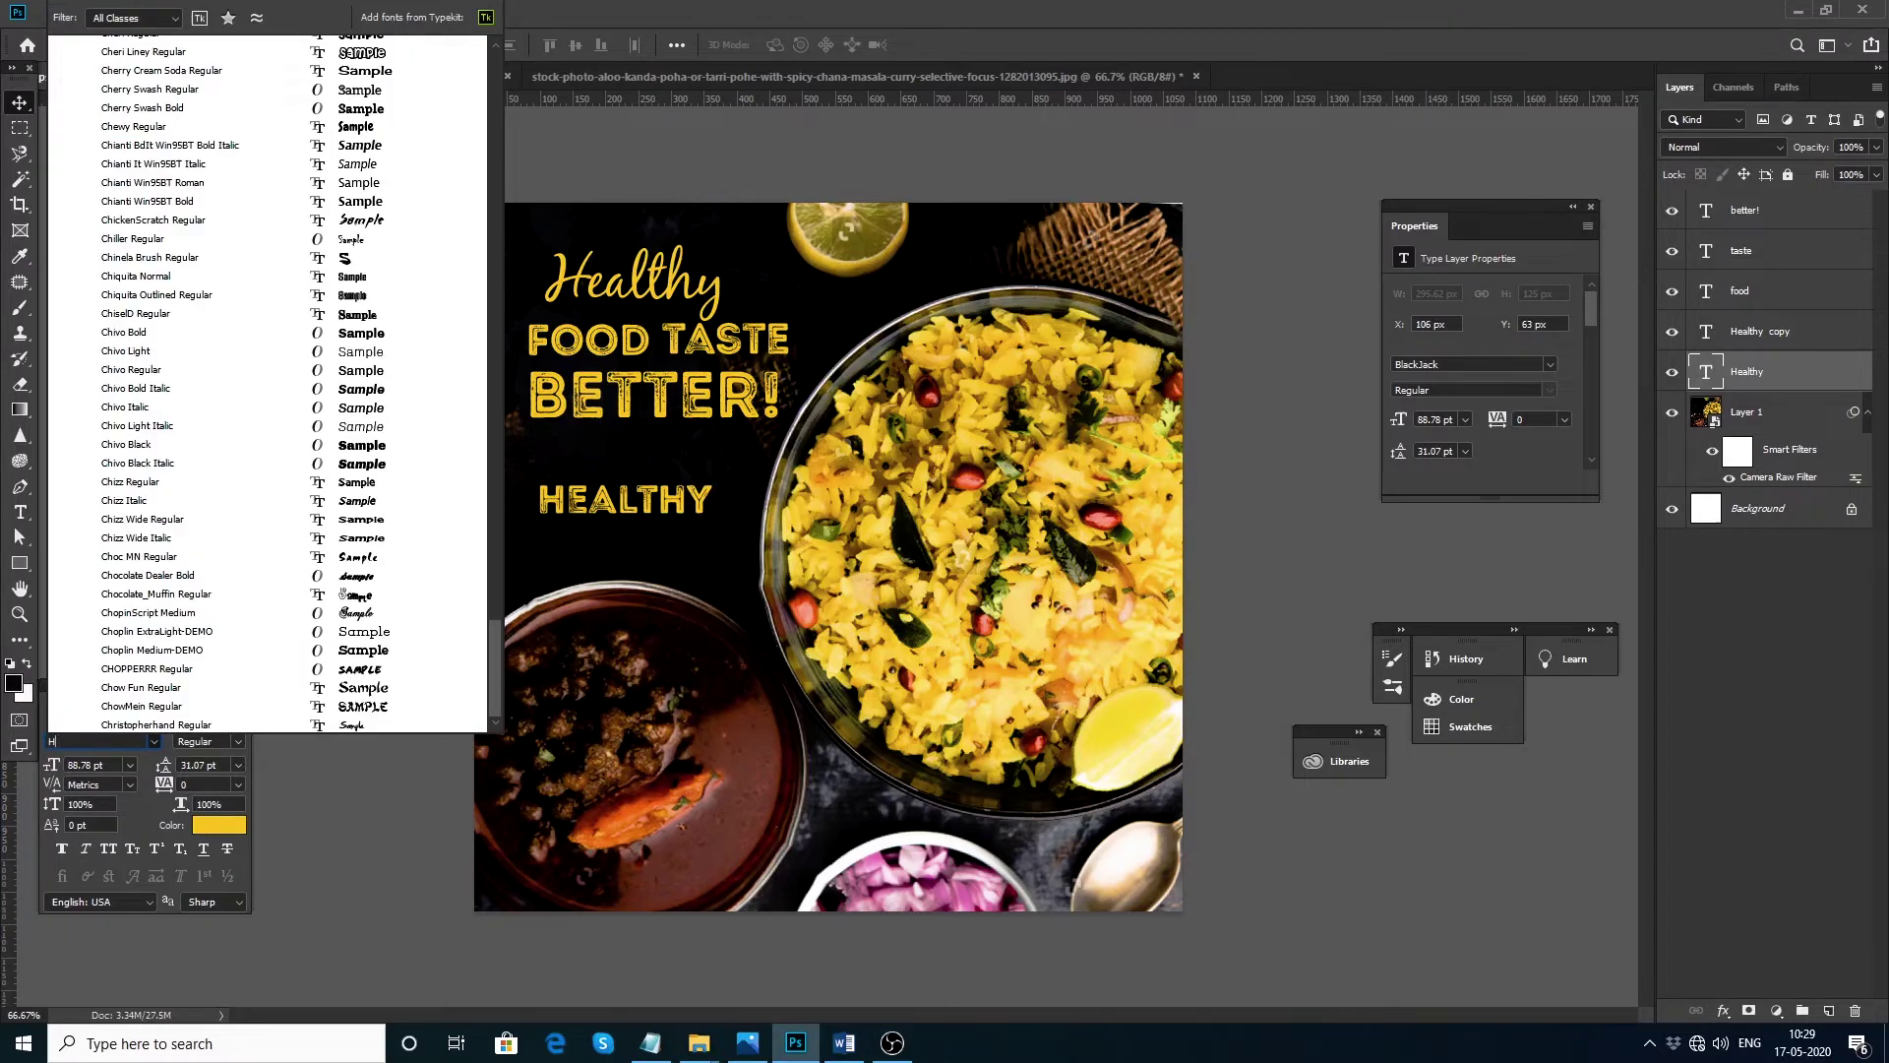
pyautogui.write('ALLO')
pyautogui.press('BackSpace')
pyautogui.press('BackSpace')
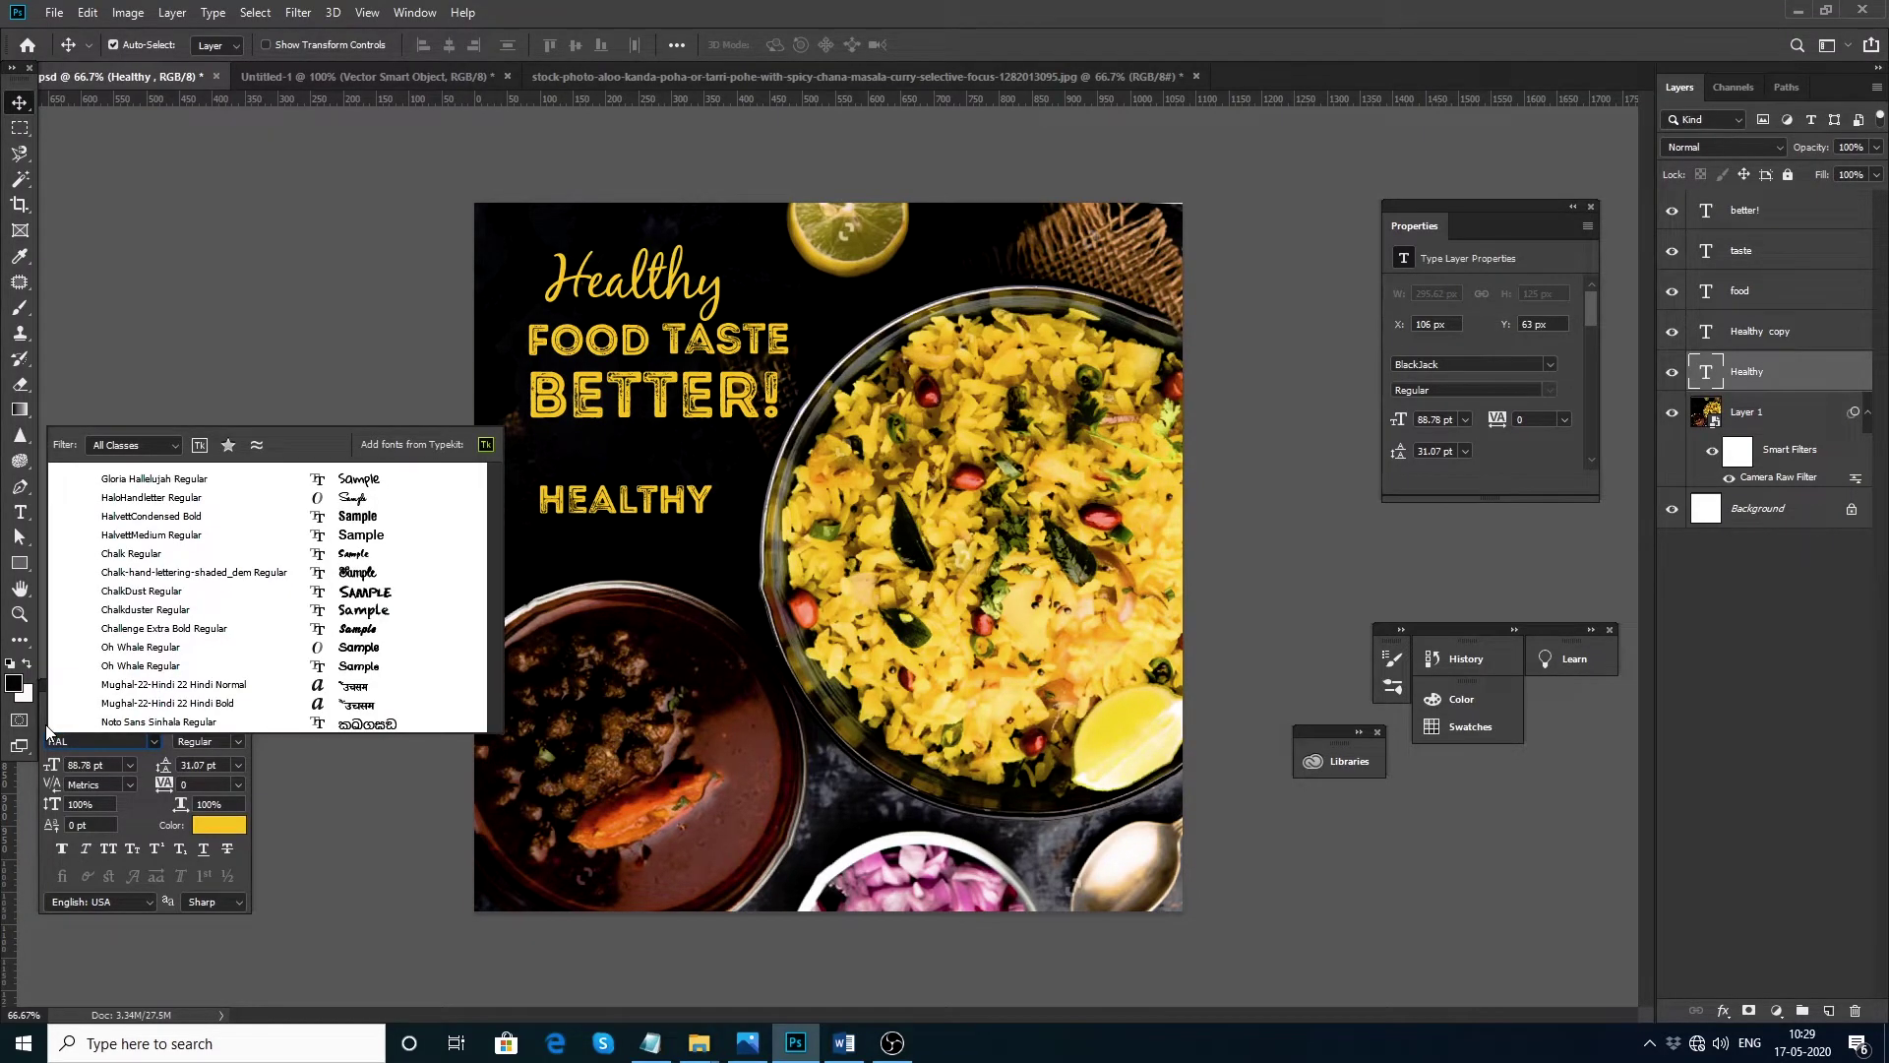
pyautogui.press('BackSpace')
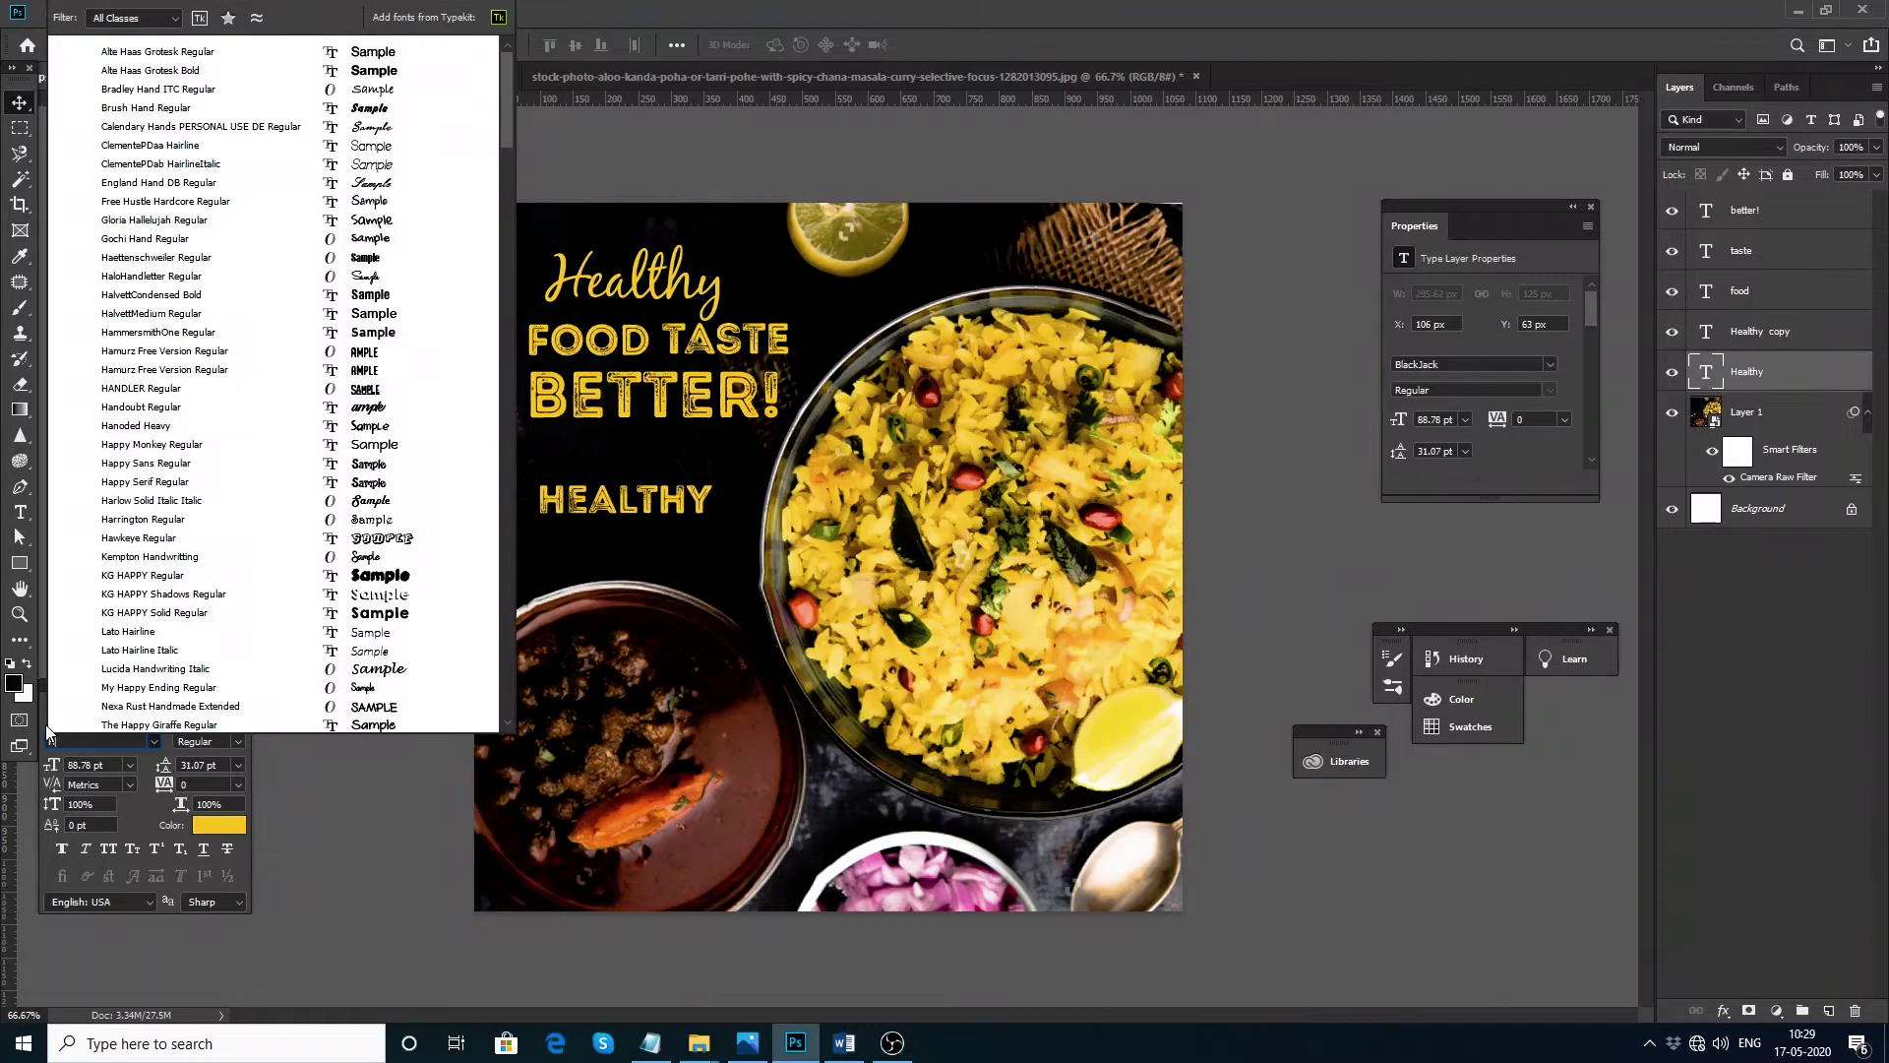
pyautogui.press('BackSpace')
pyautogui.write('OL')
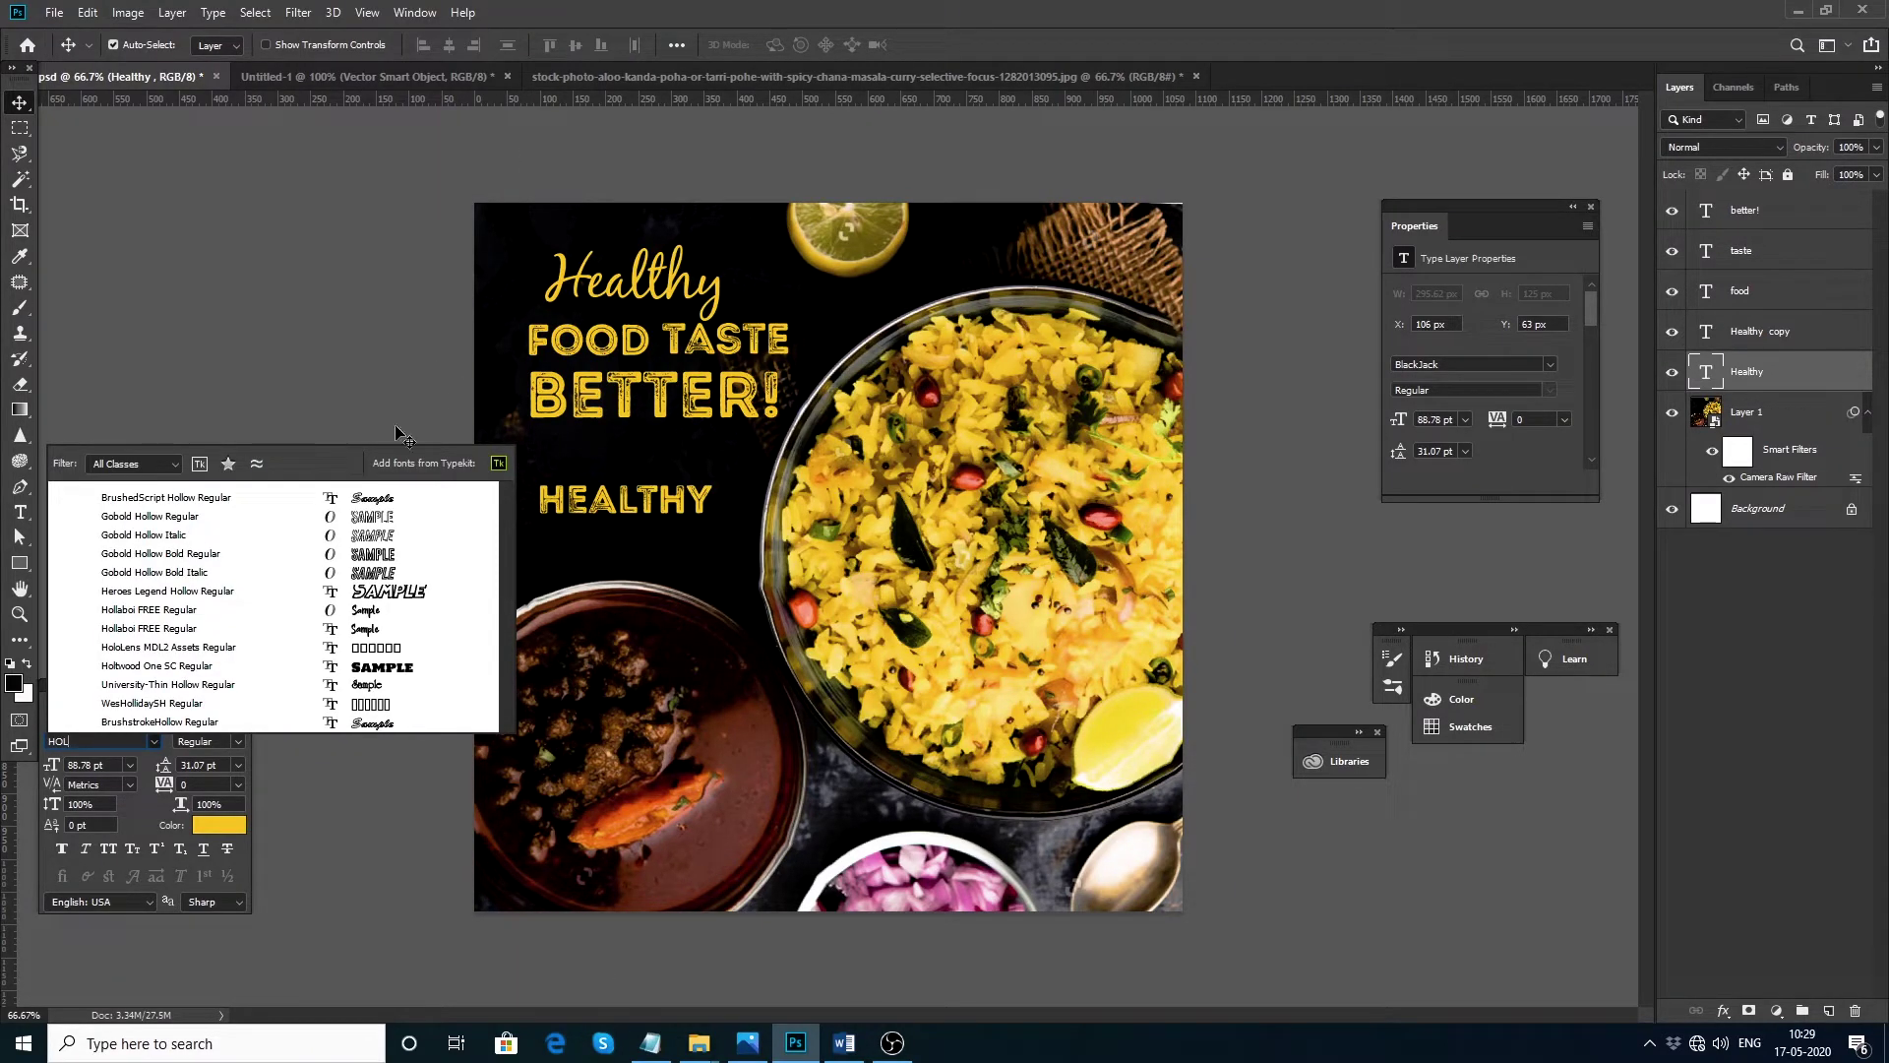
pyautogui.click(165, 612)
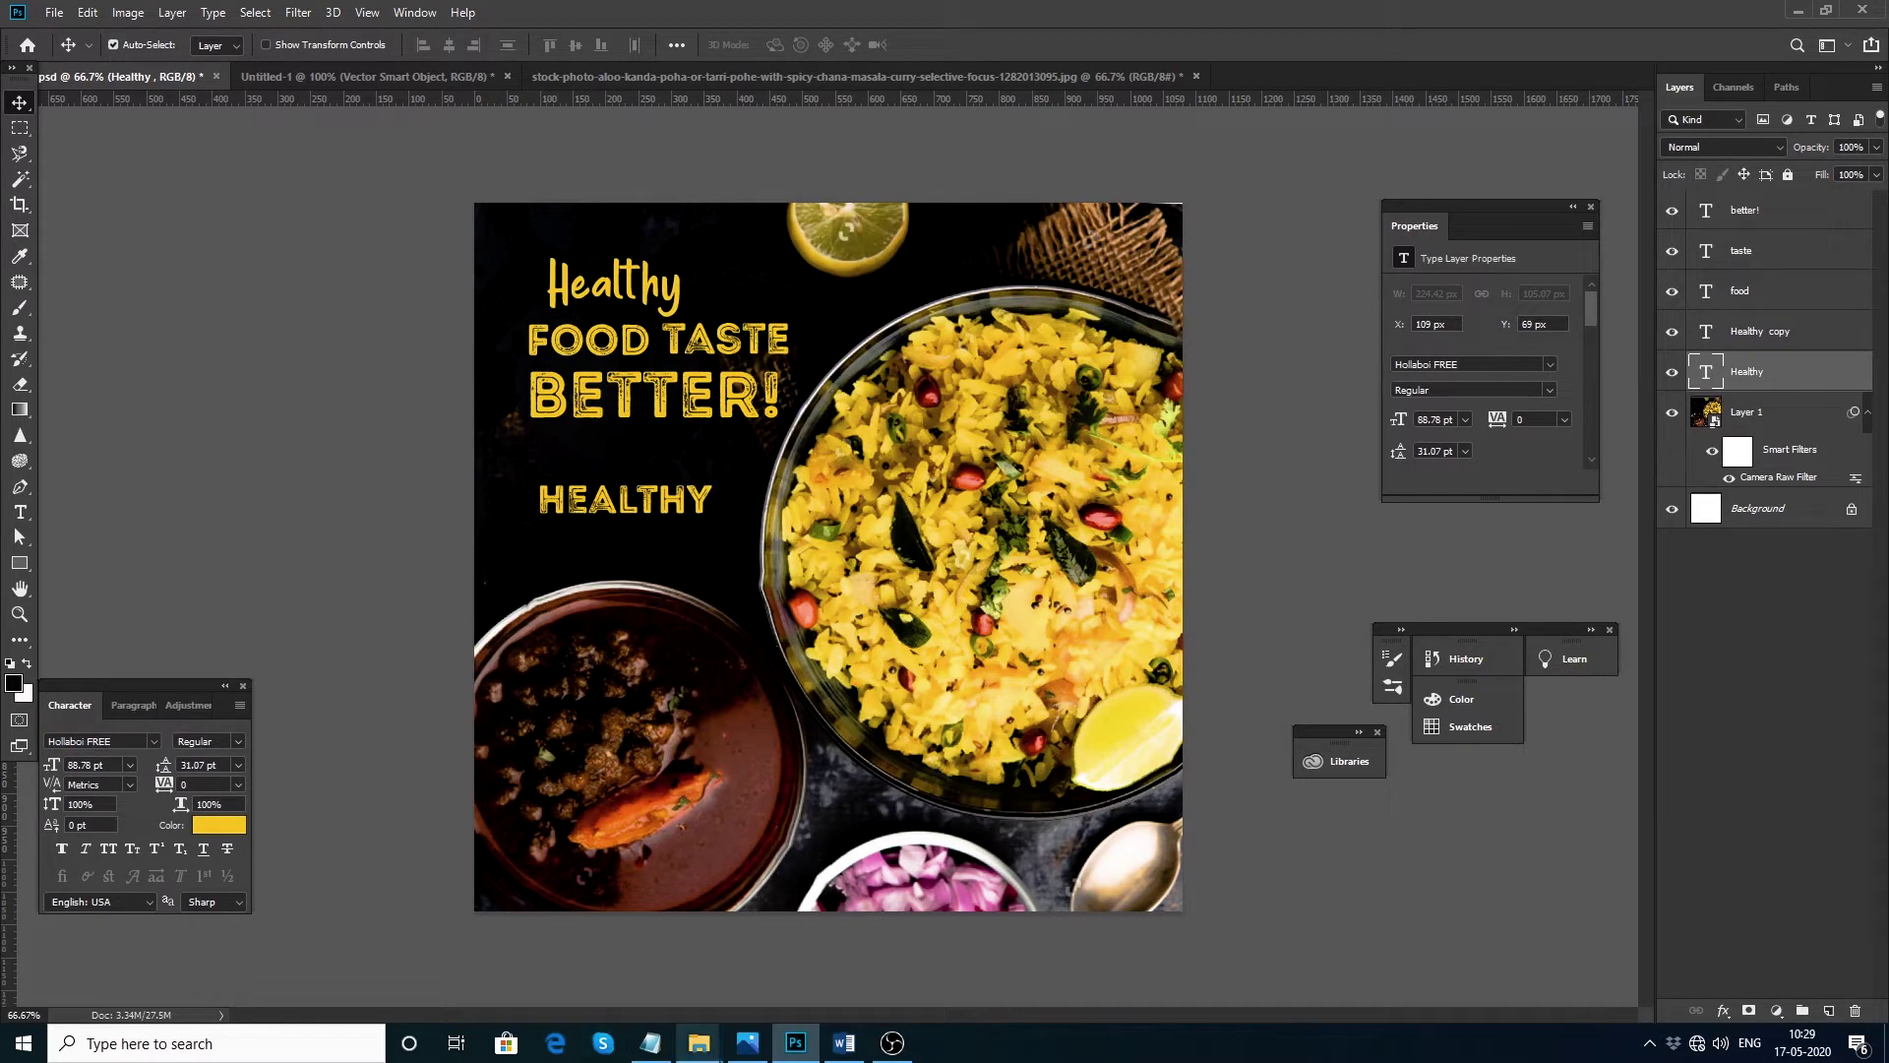
# Step: Copy the font name HaloHandletter from the Word font list and apply that font to the upper "Healthy"
pyautogui.click(845, 1043)
pyautogui.scroll(-6, 1013, 646)
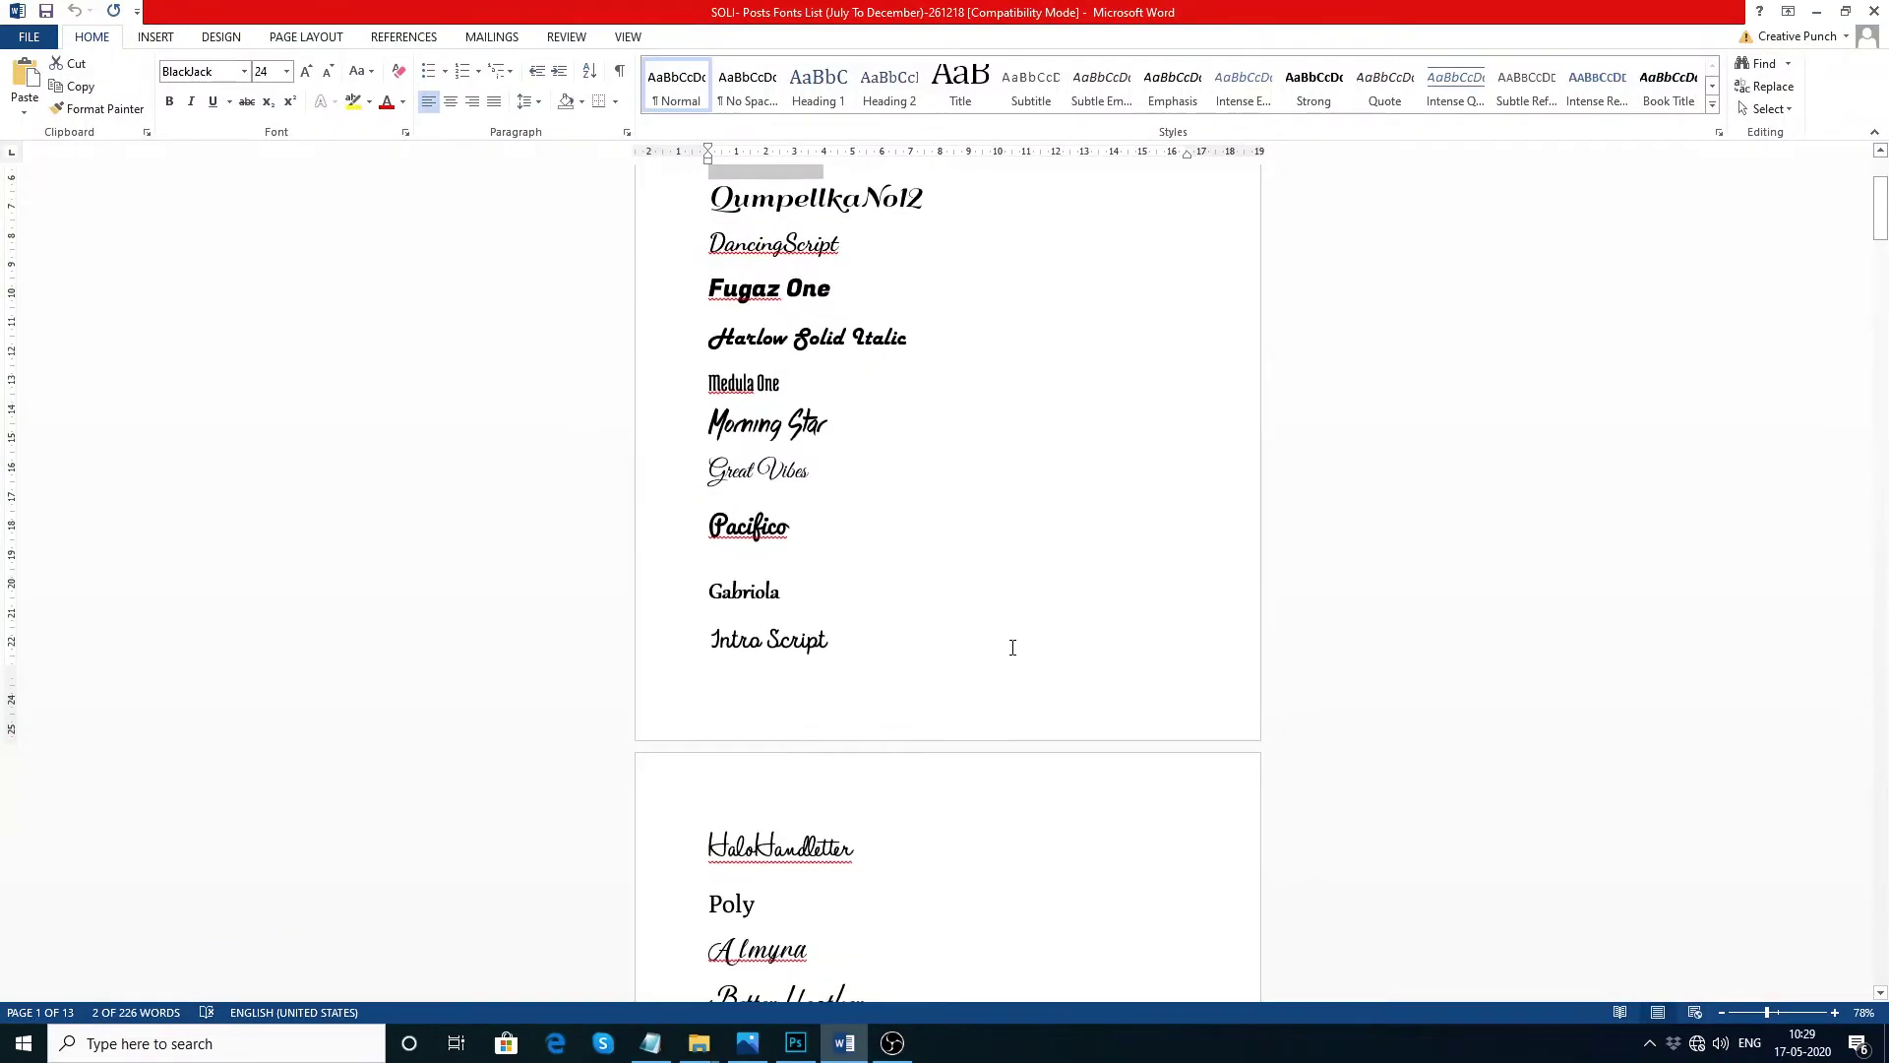
pyautogui.click(547, 546)
pyautogui.hotkey('ctrl', 'c')
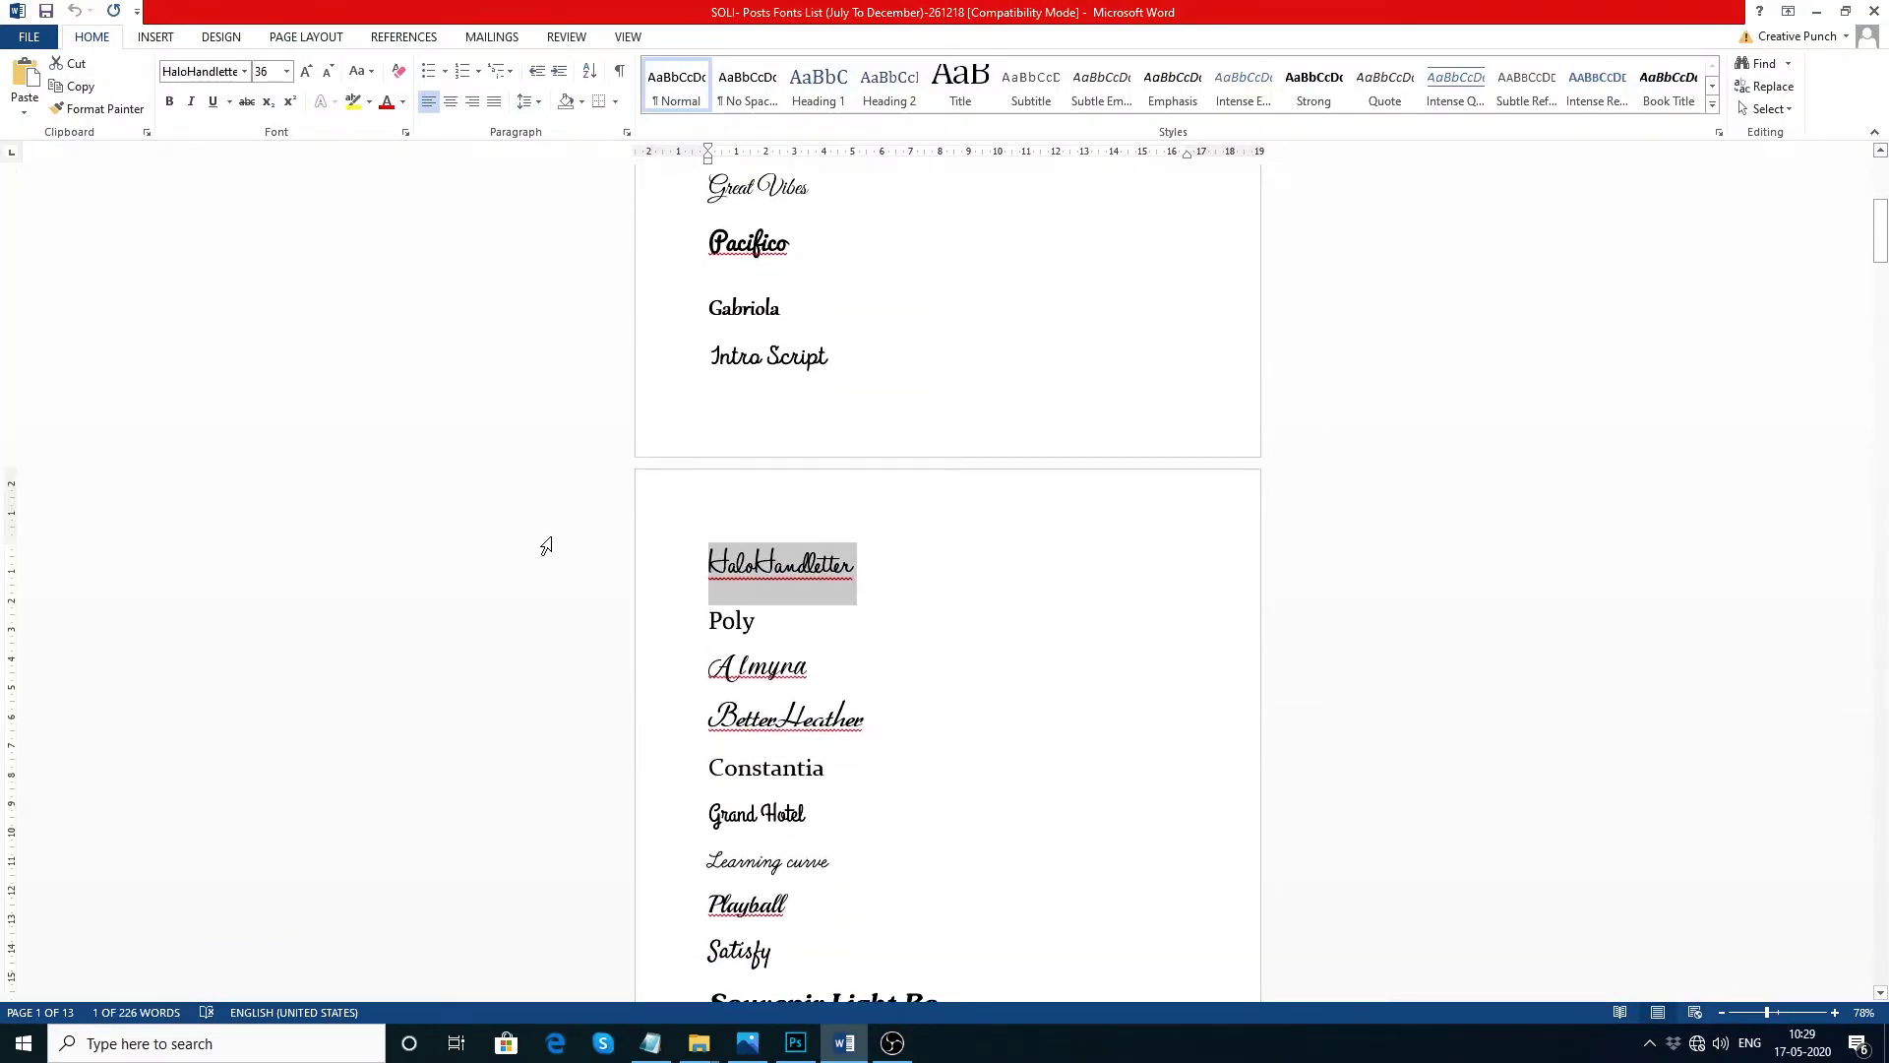
pyautogui.hotkey('alt', 'Tab')
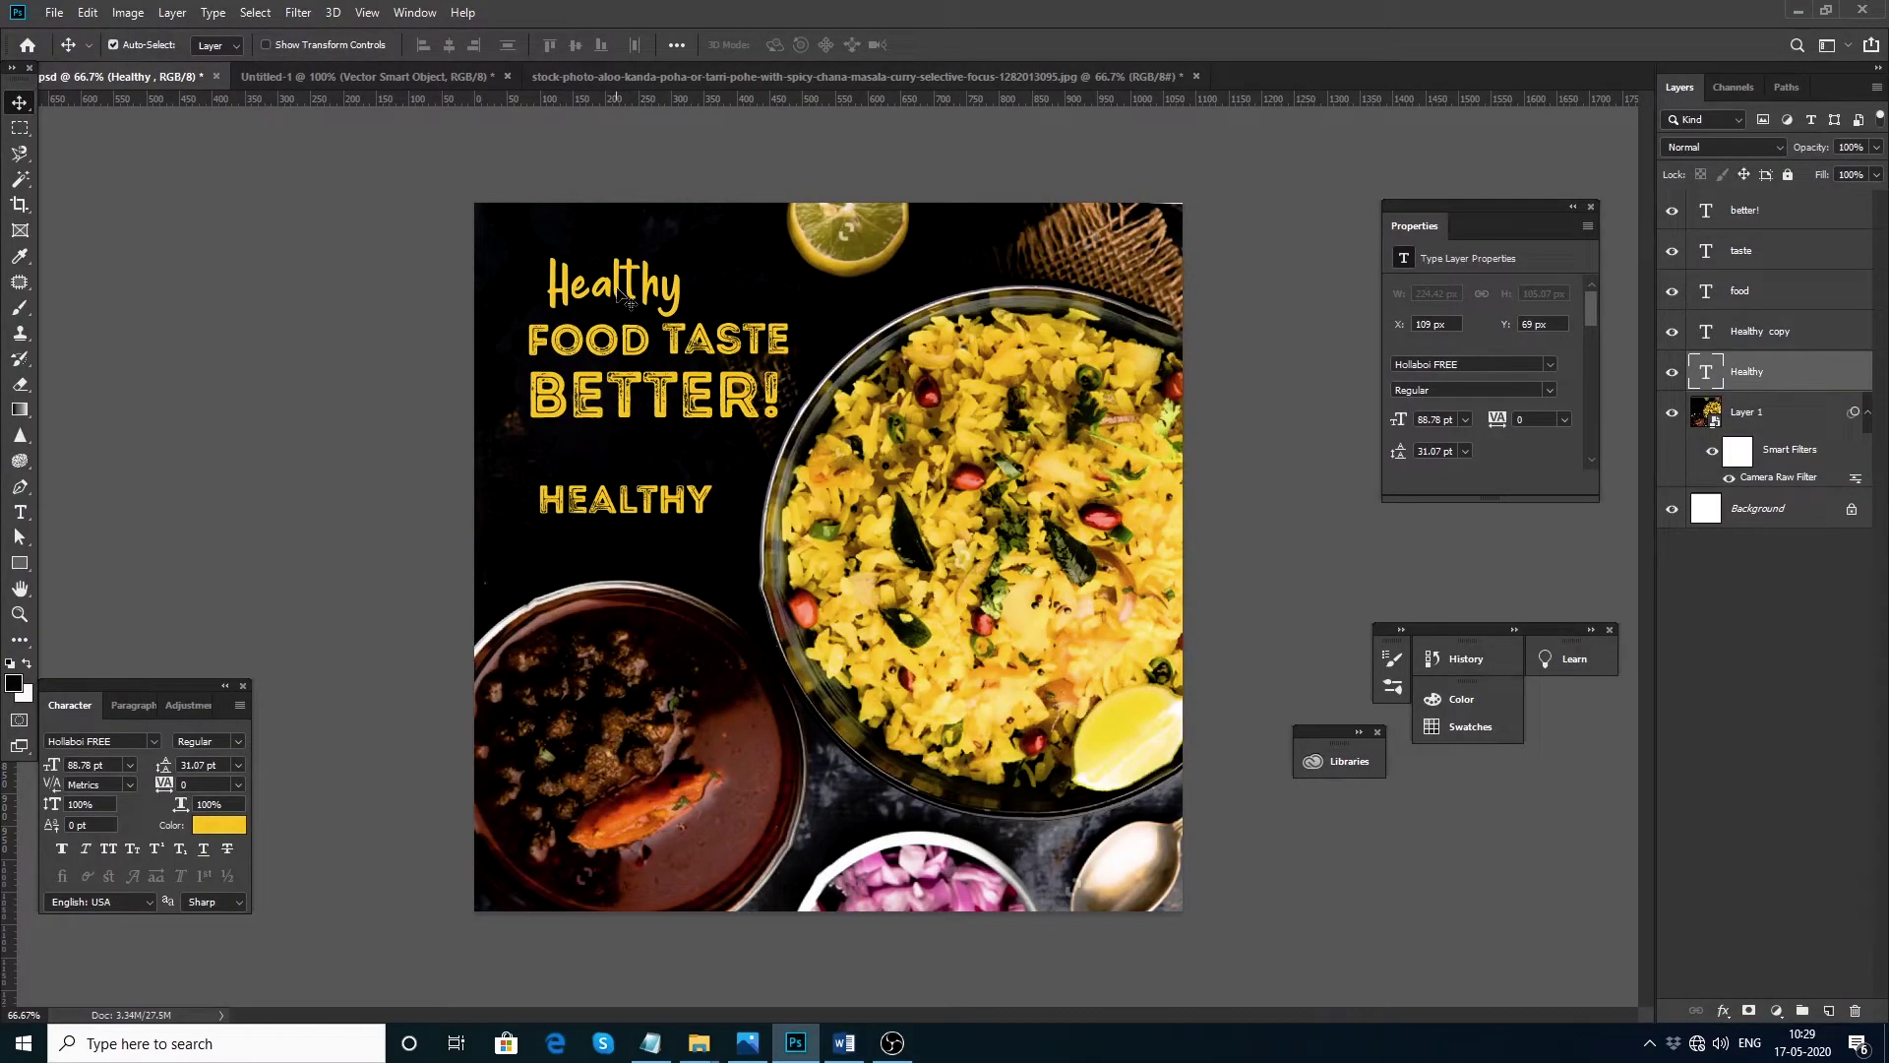
pyautogui.moveTo(621, 286); pyautogui.dragTo(620, 291)
pyautogui.click(123, 743)
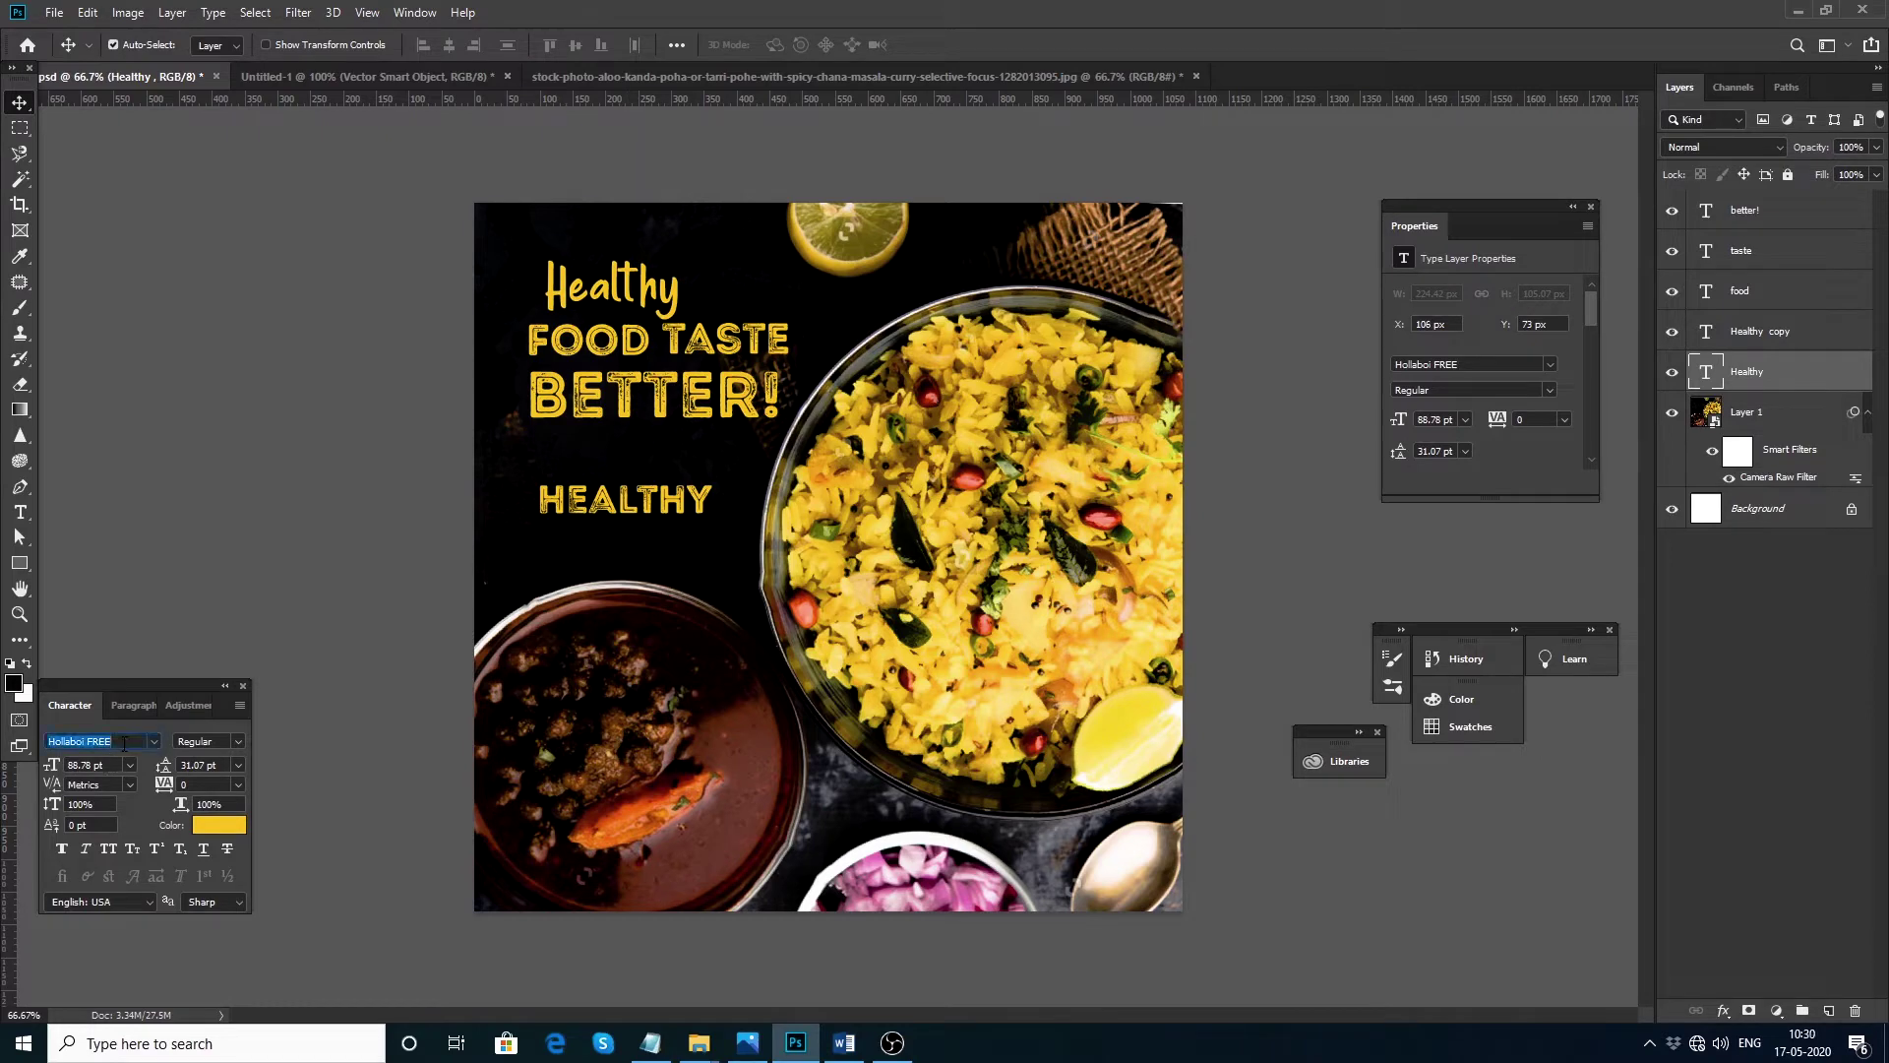
pyautogui.hotkey('ctrl', 'v')
pyautogui.press('Return')
# Step: Scale the upper "Healthy" to 140% and centre it above the "food taste" line
pyautogui.moveTo(633, 293)
pyautogui.mouseDown()
pyautogui.moveTo(669, 293)
pyautogui.moveTo(723, 340)
pyautogui.moveTo(725, 319)
pyautogui.mouseUp()
pyautogui.hotkey('ctrl', 't')
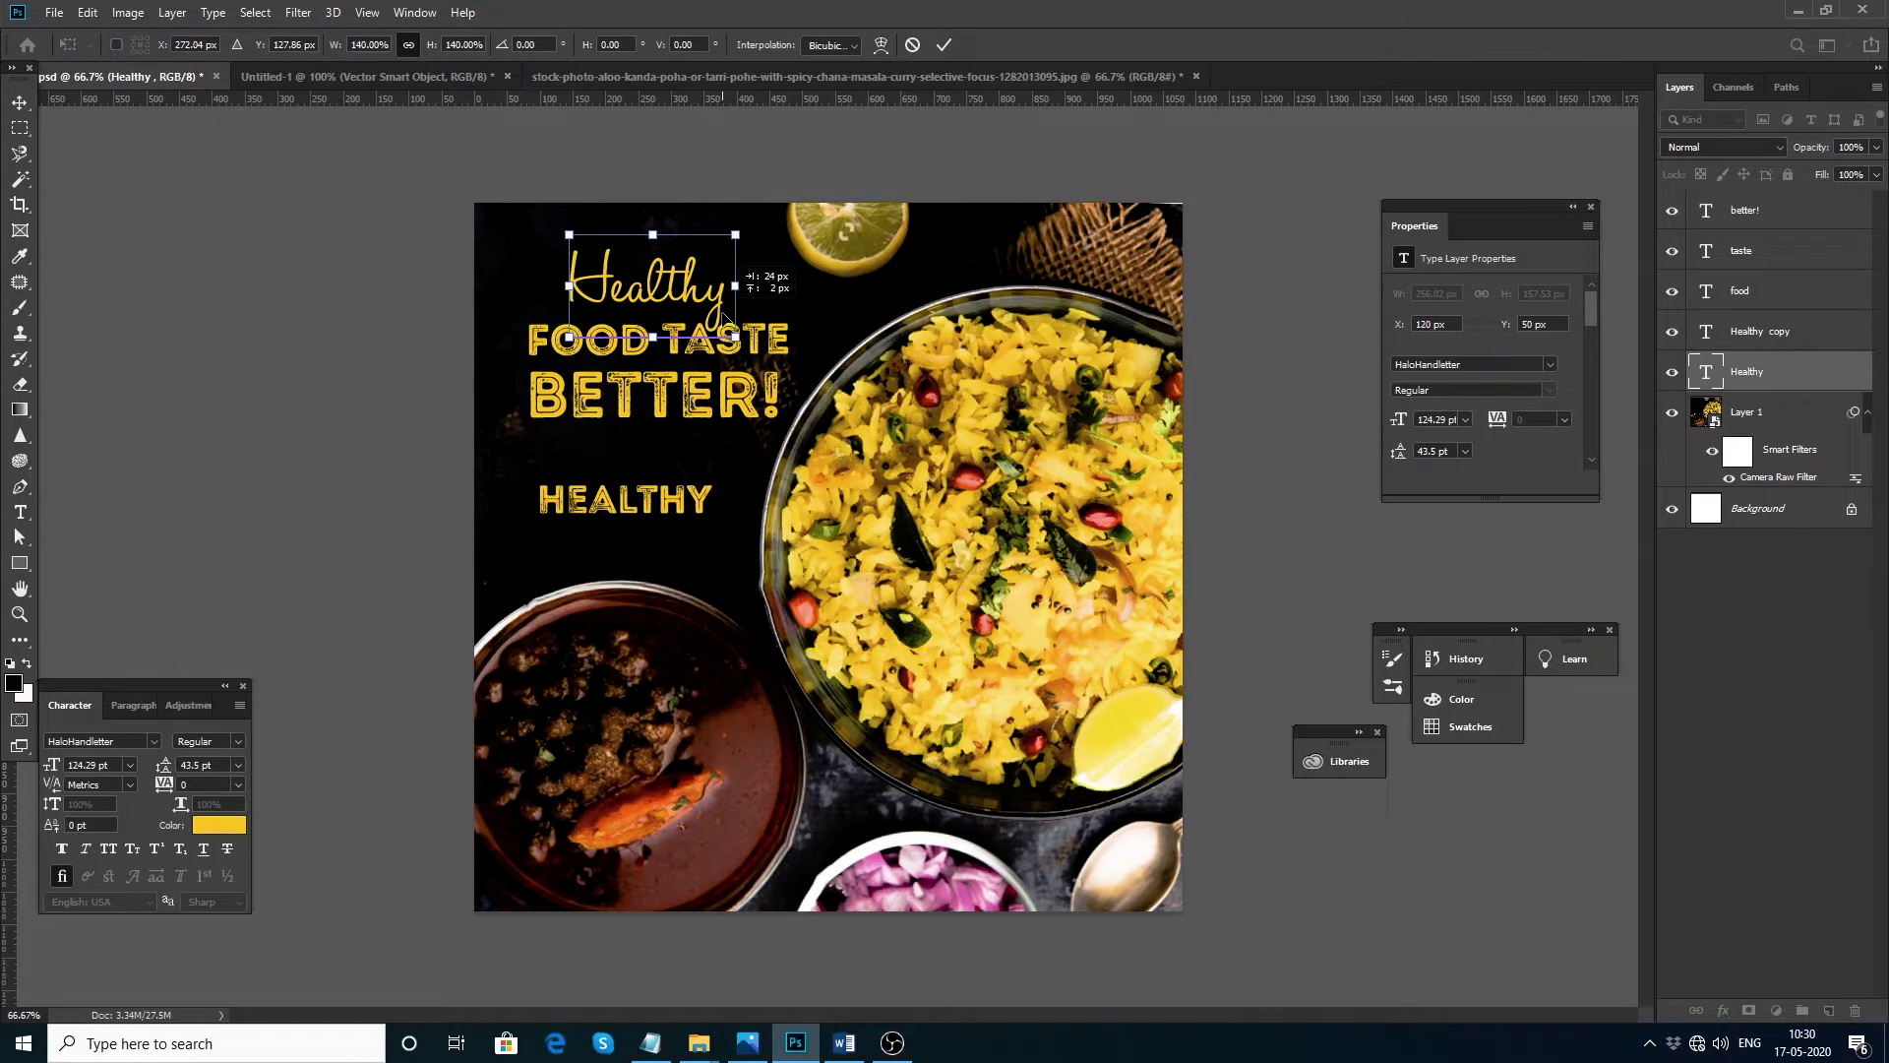
pyautogui.press('Return')
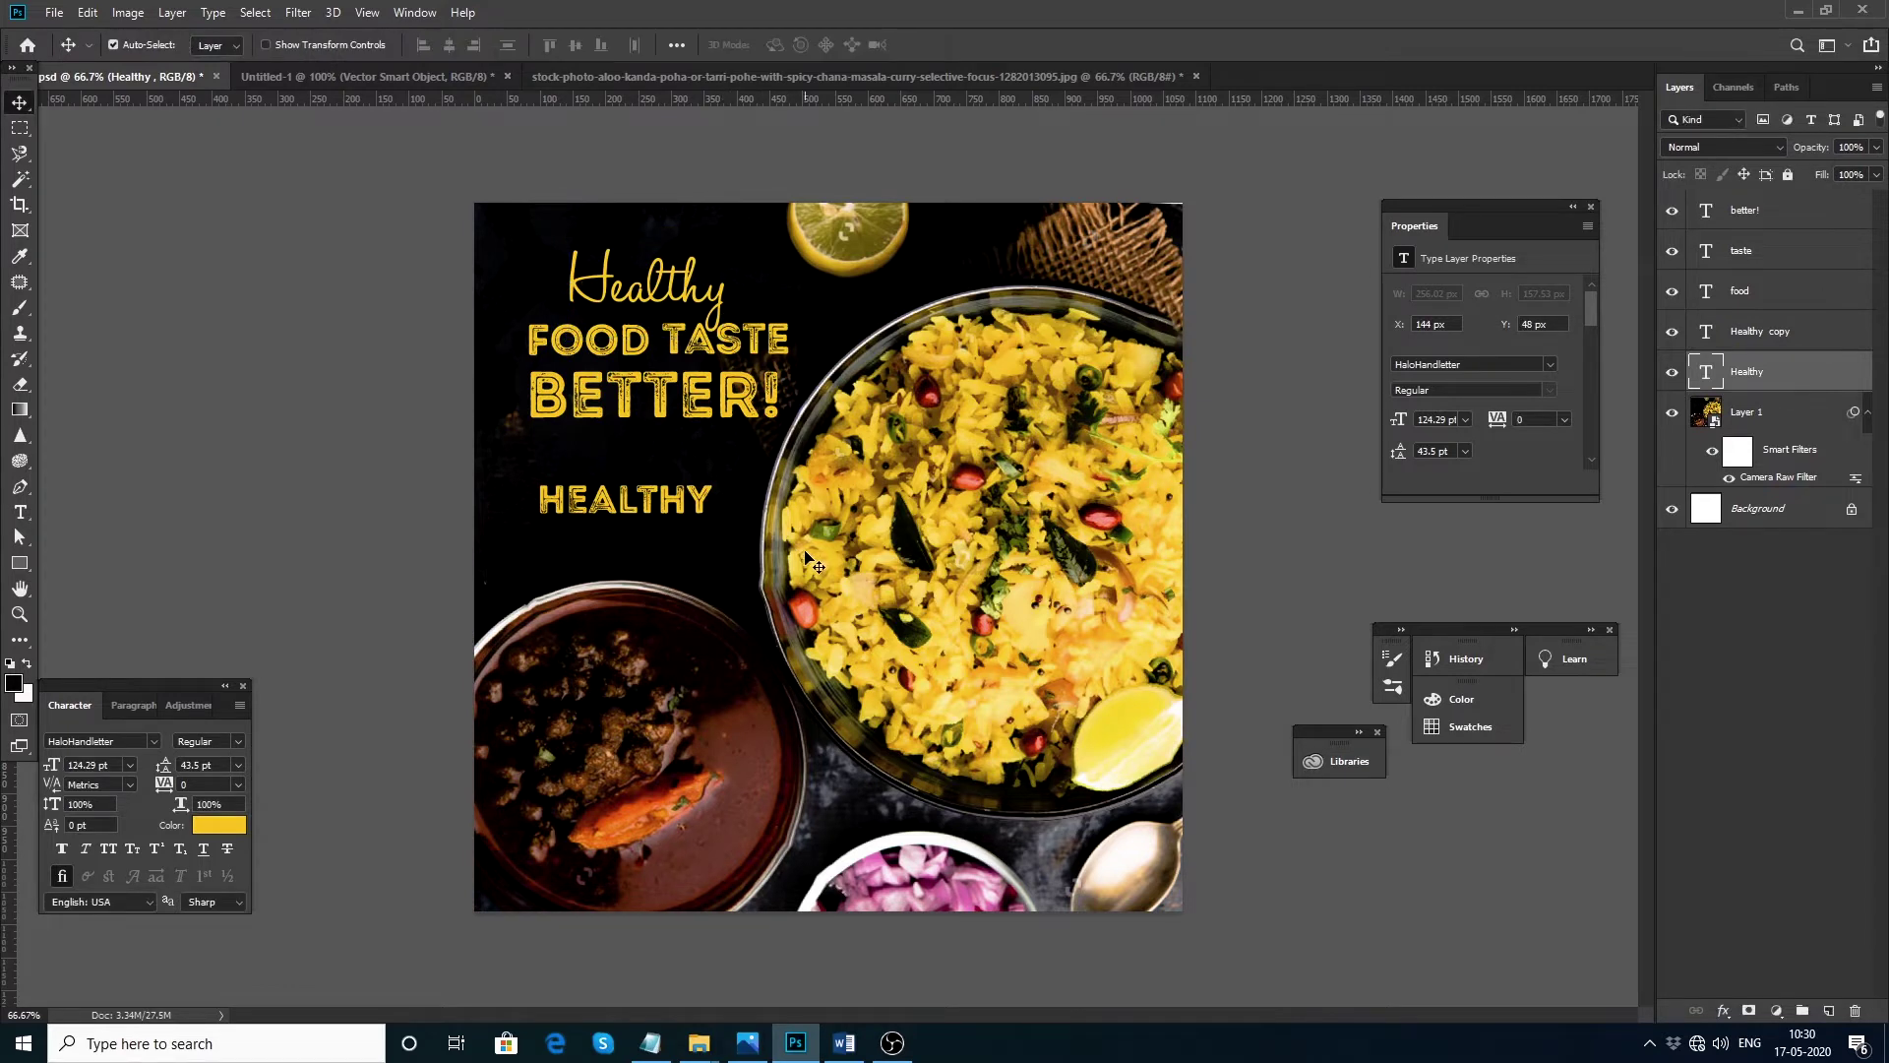
# Step: Recolour "food" pale cream (#fef6d5) and "taste" a matching cream (#e6dfc0) sampled from the "food" lettering
pyautogui.click(645, 345)
pyautogui.click(218, 824)
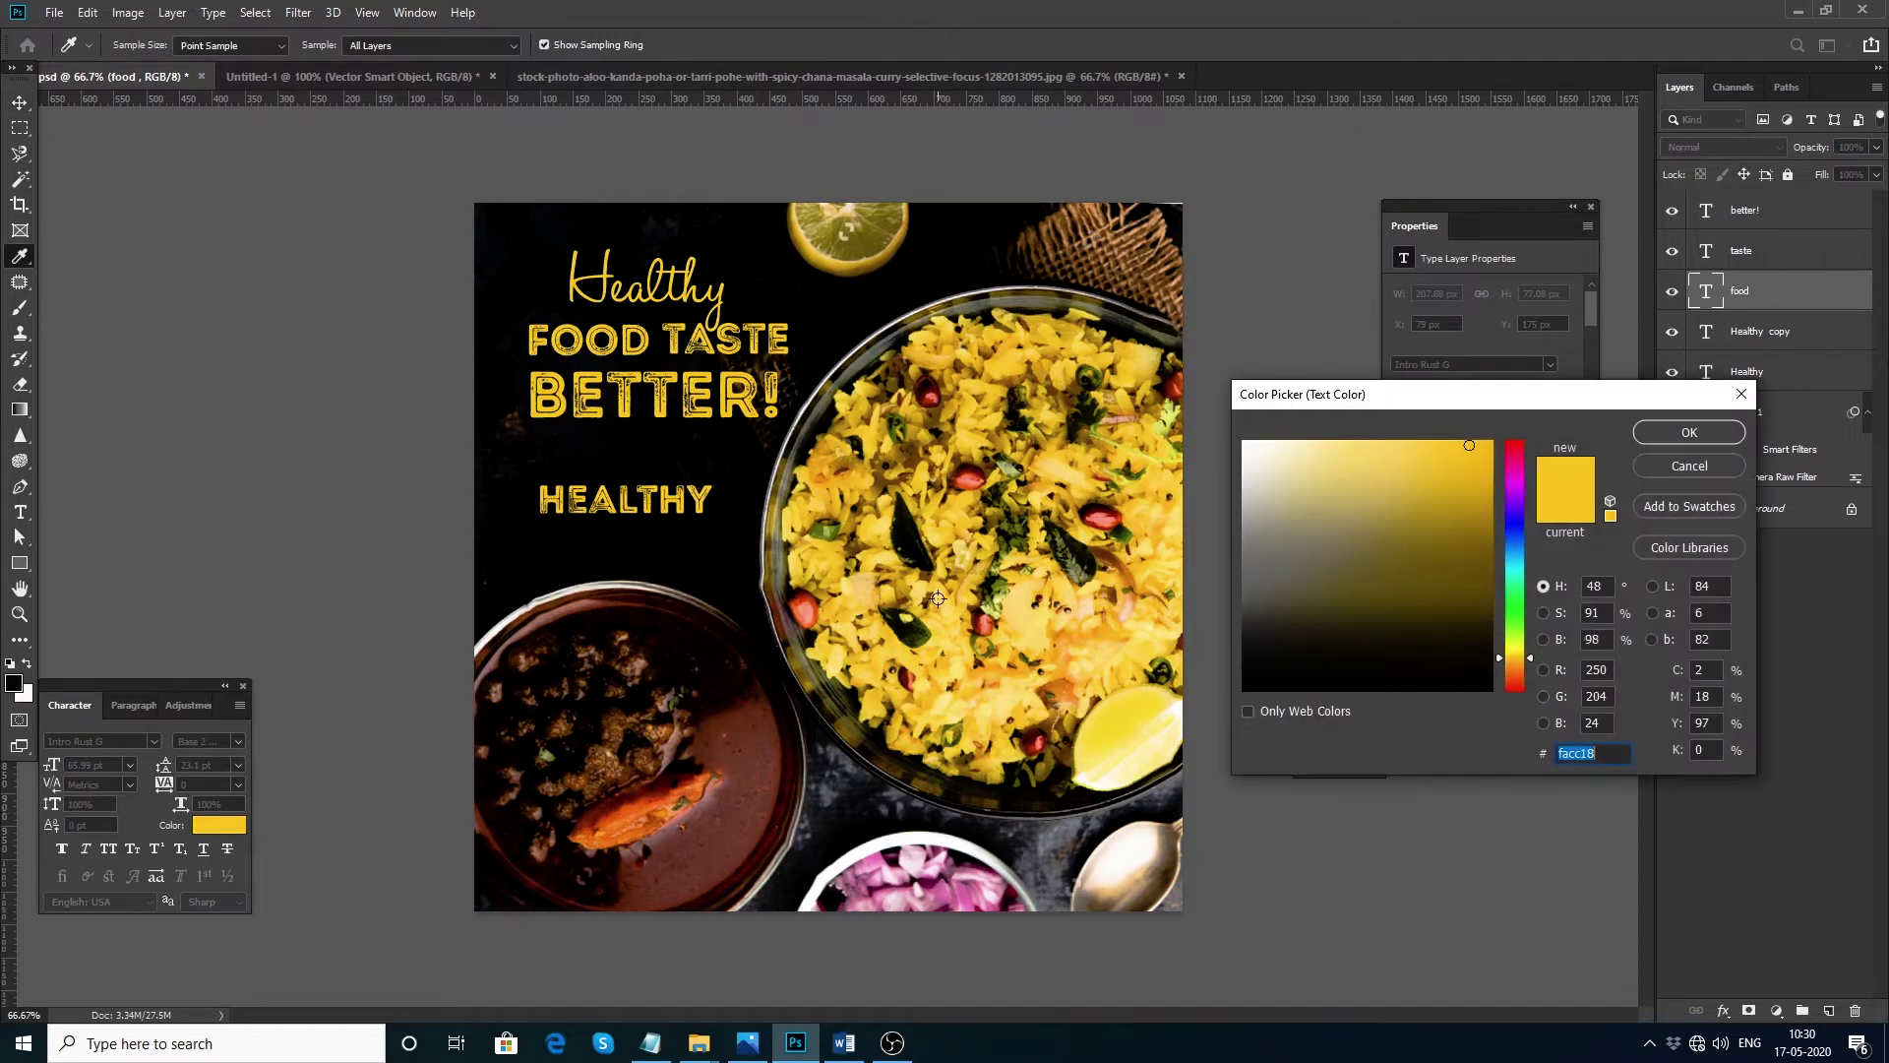
pyautogui.click(1282, 441)
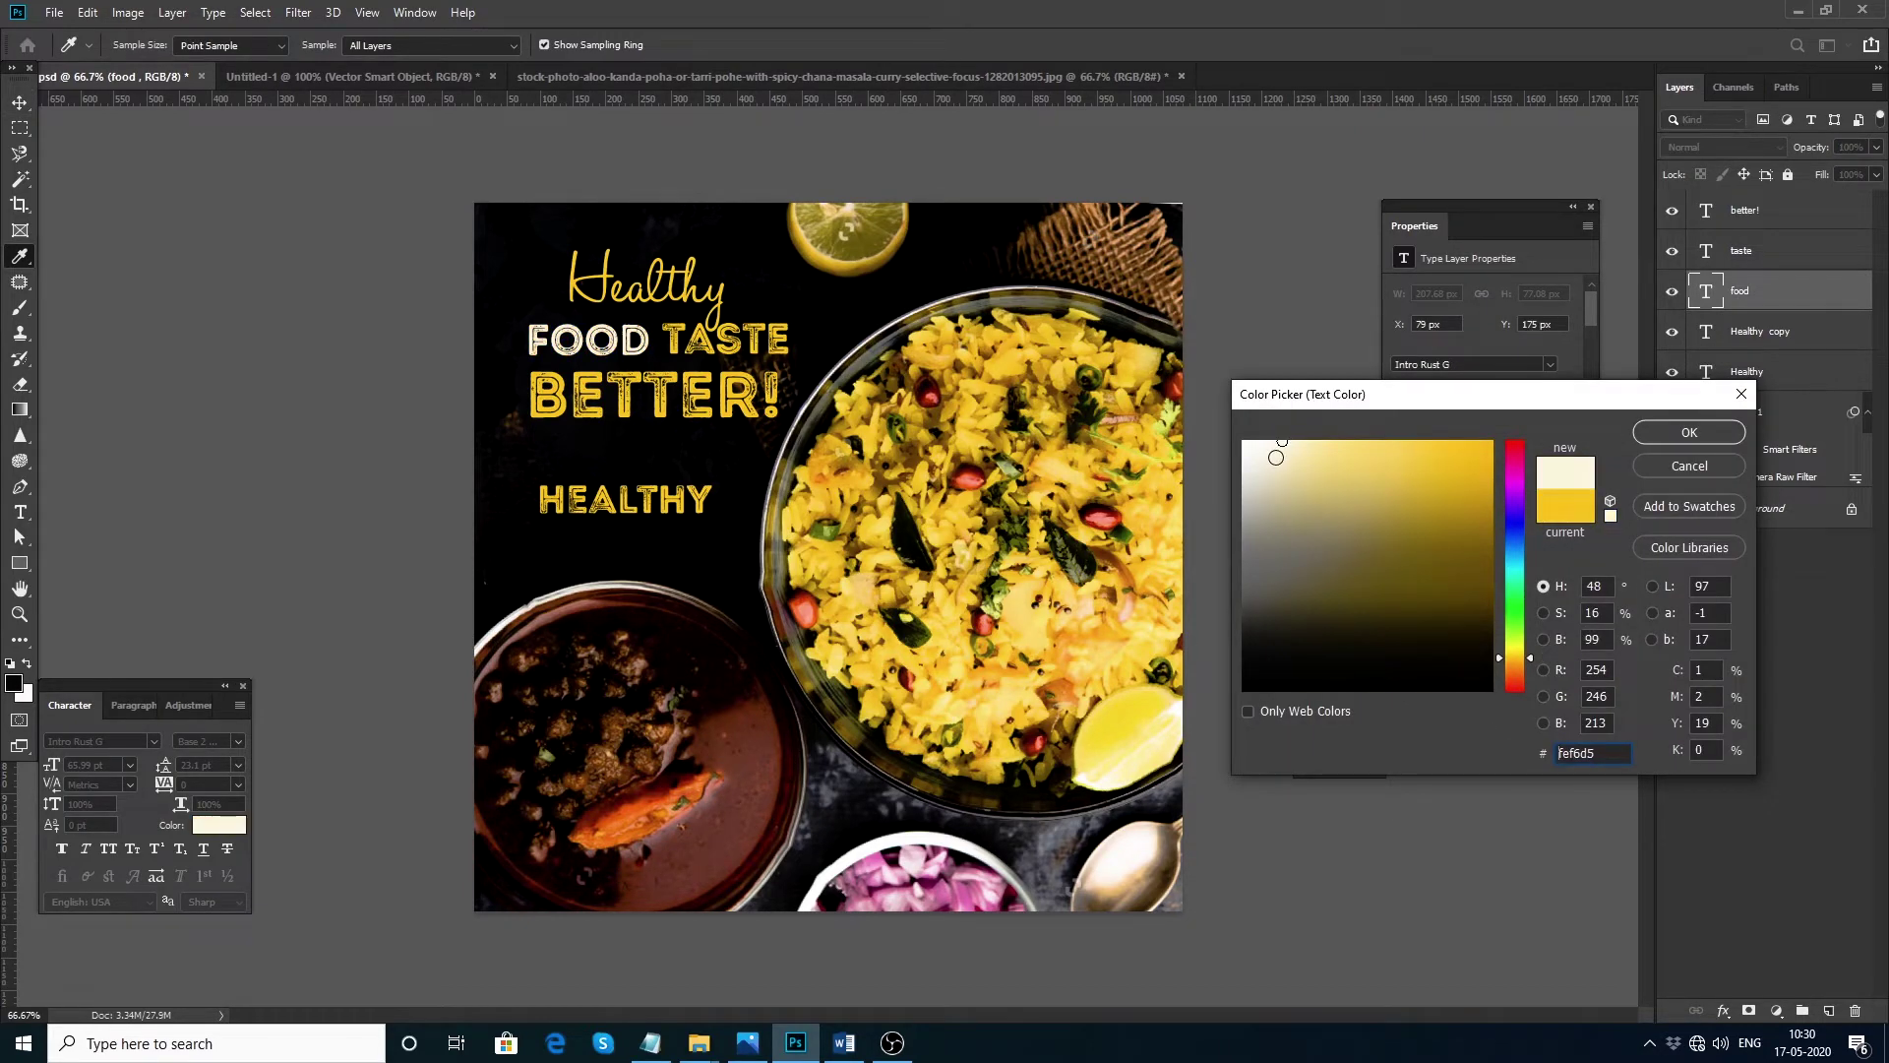
pyautogui.click(1667, 436)
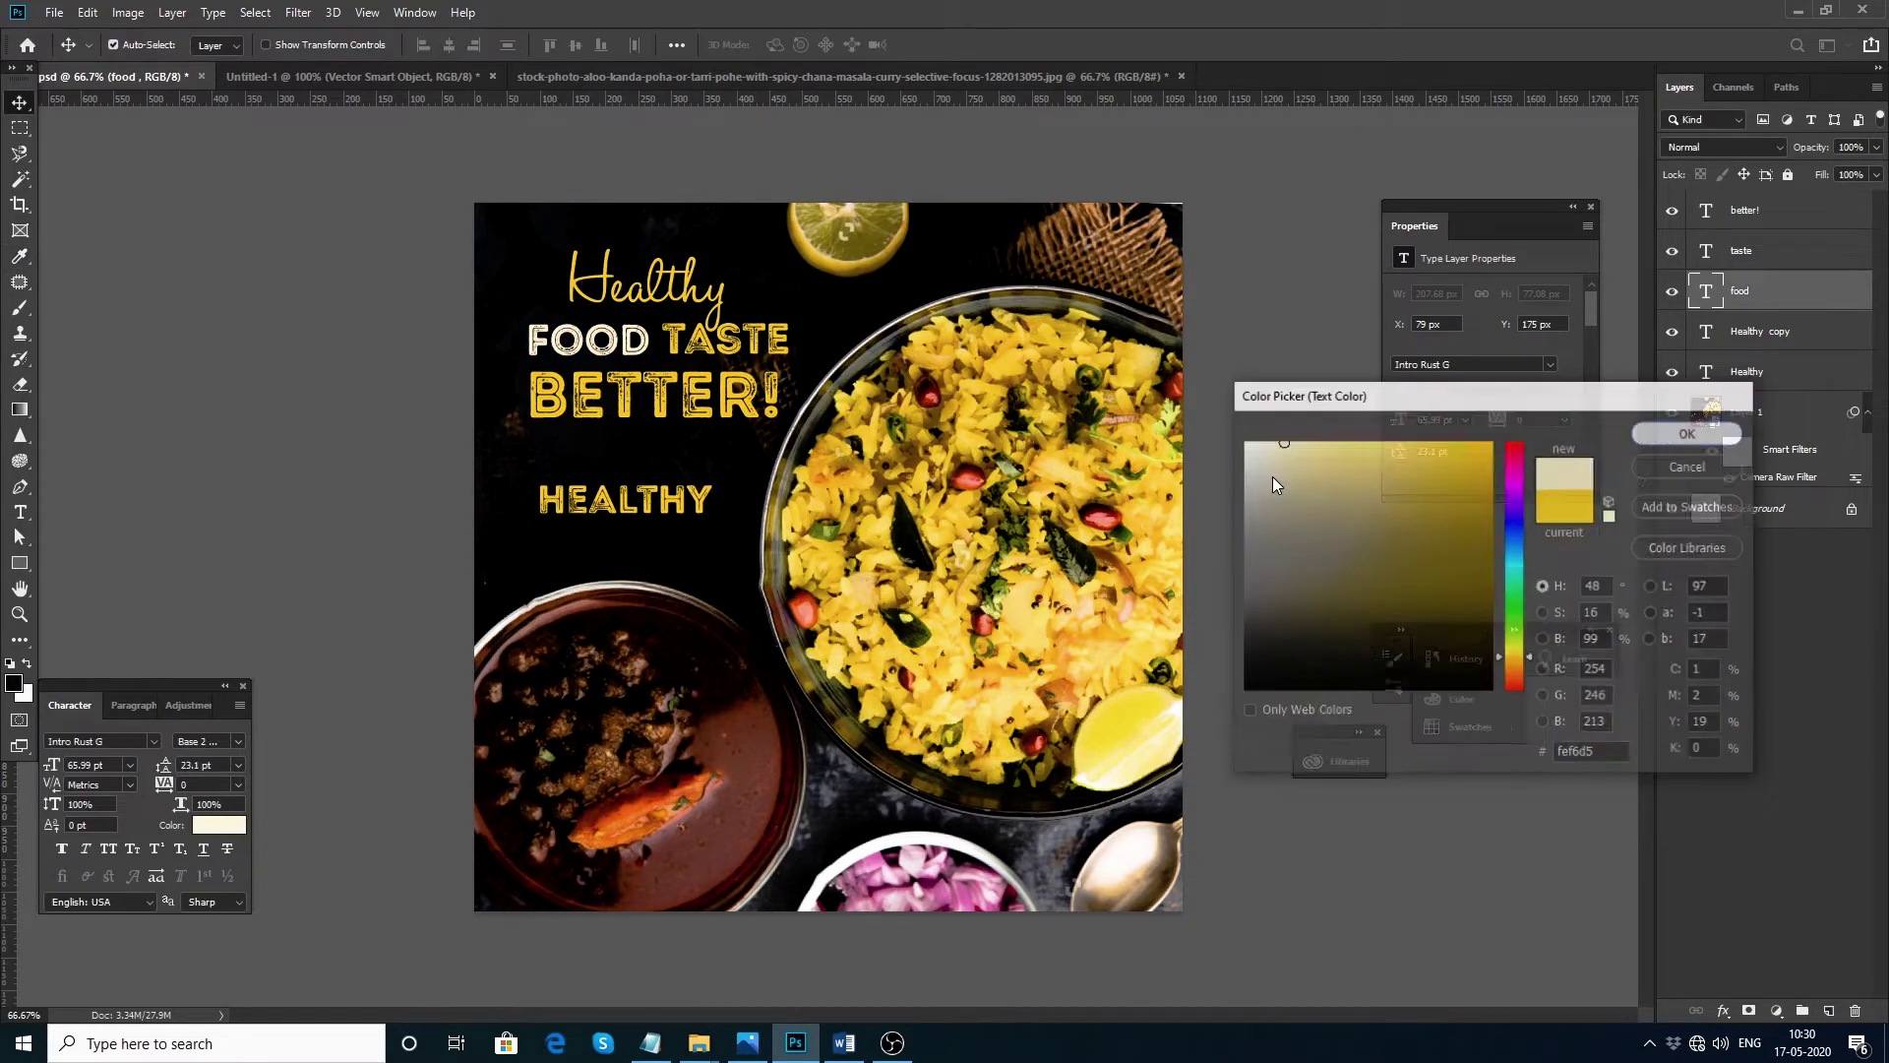
pyautogui.click(709, 354)
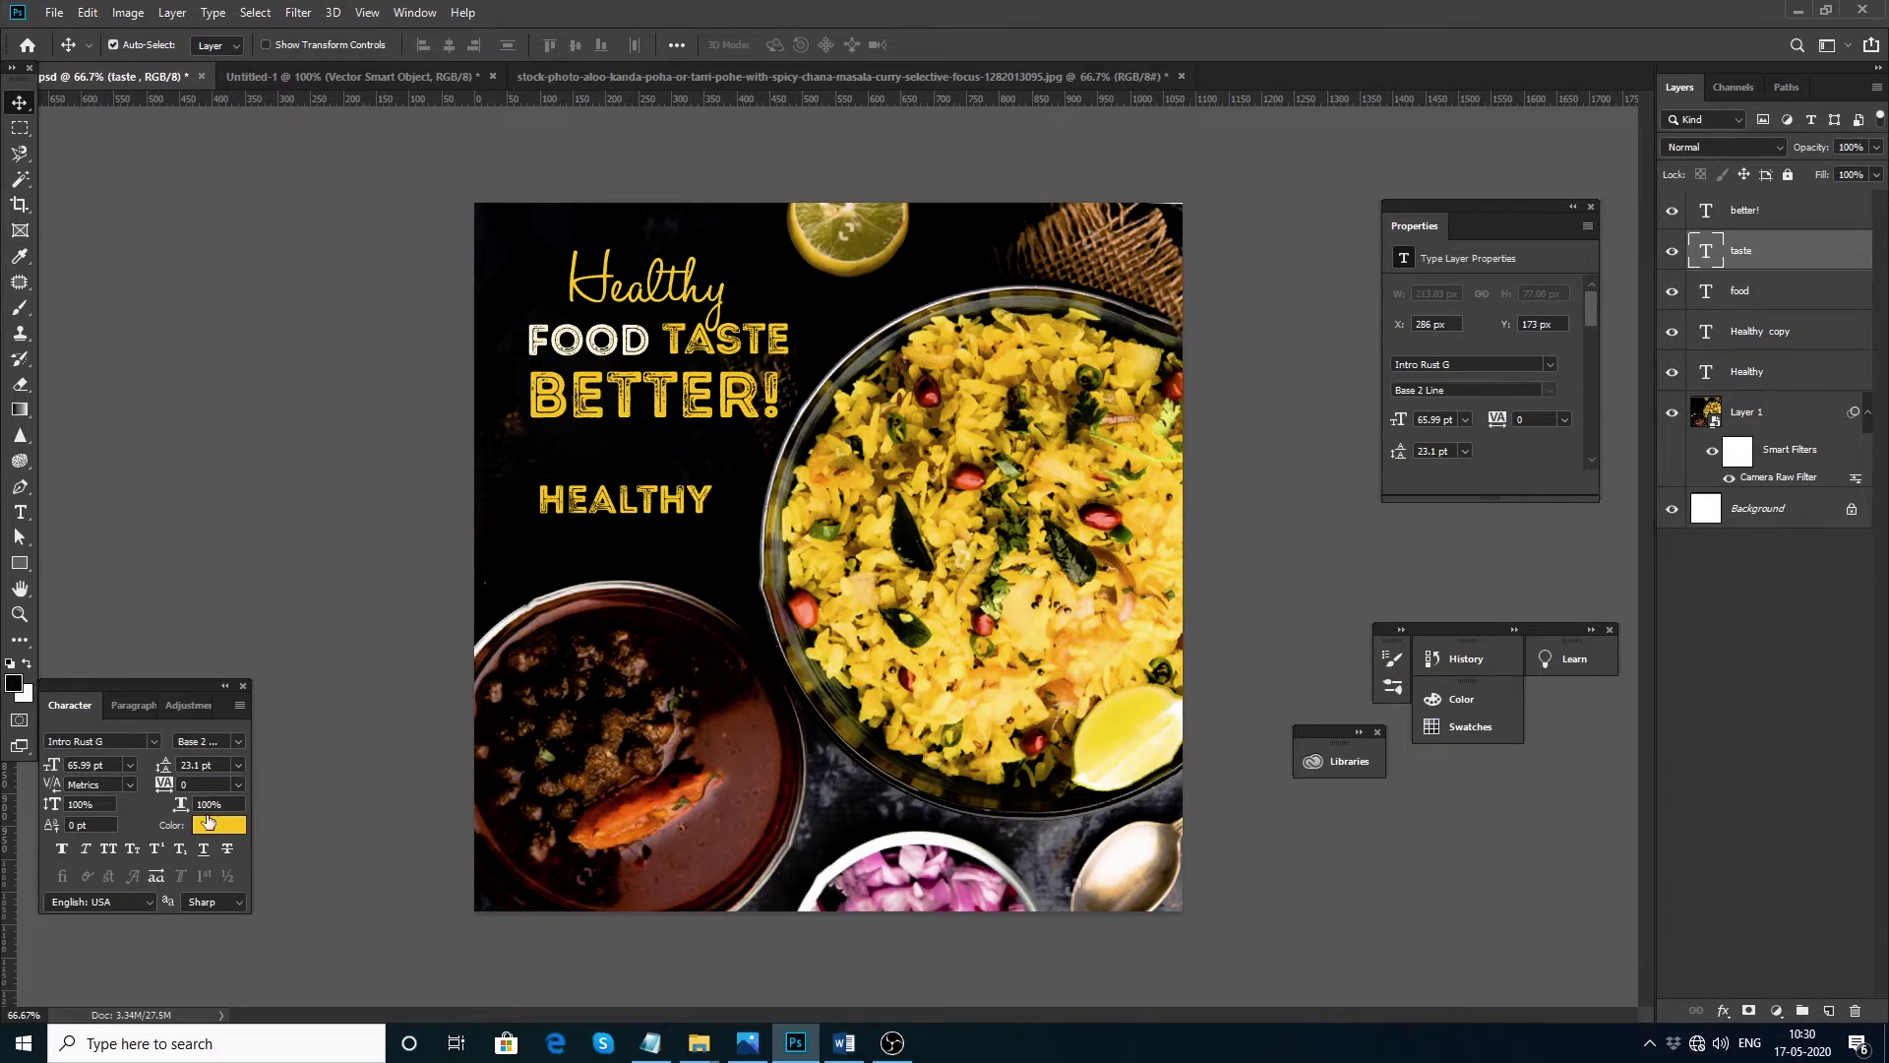
pyautogui.click(218, 824)
pyautogui.click(648, 346)
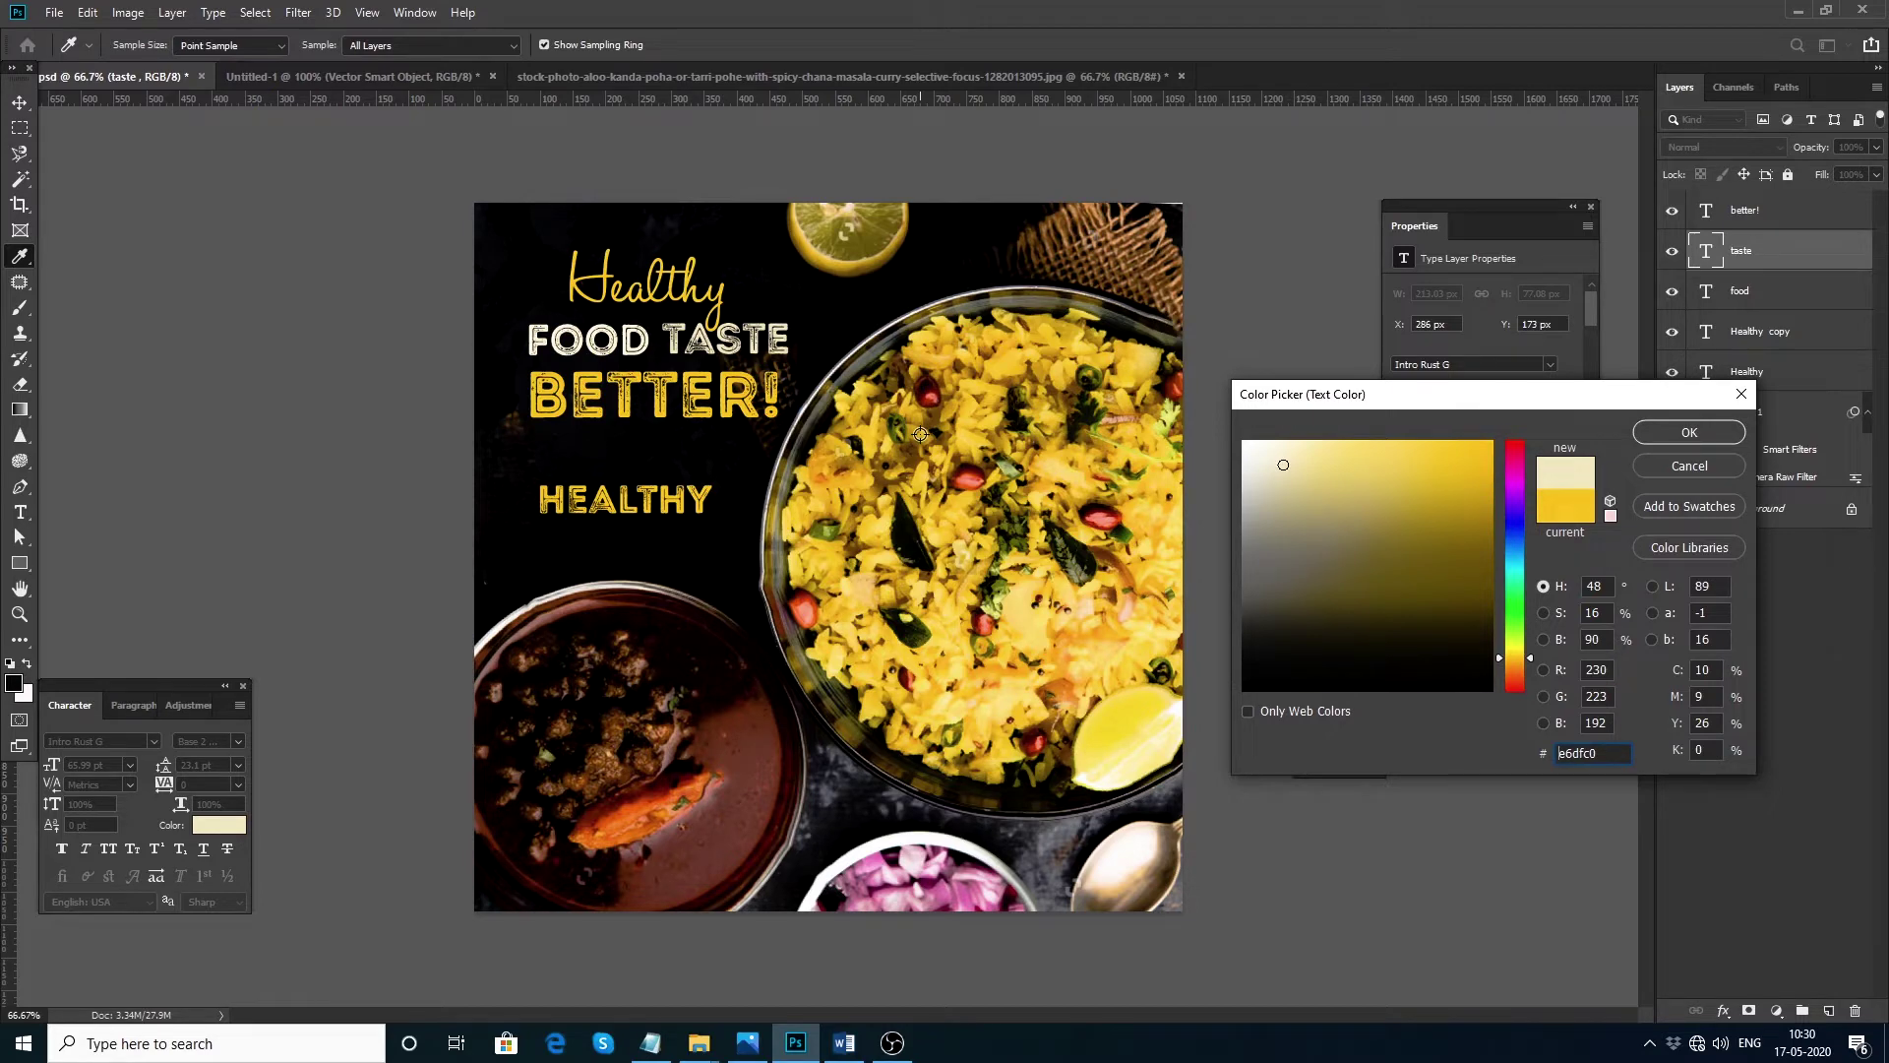
pyautogui.click(1657, 435)
# Step: Delete the spare "Healthy" copy below the slogan
pyautogui.moveTo(620, 509)
pyautogui.mouseDown()
pyautogui.moveTo(802, 546)
pyautogui.moveTo(787, 634)
pyautogui.mouseUp()
pyautogui.press('Delete')
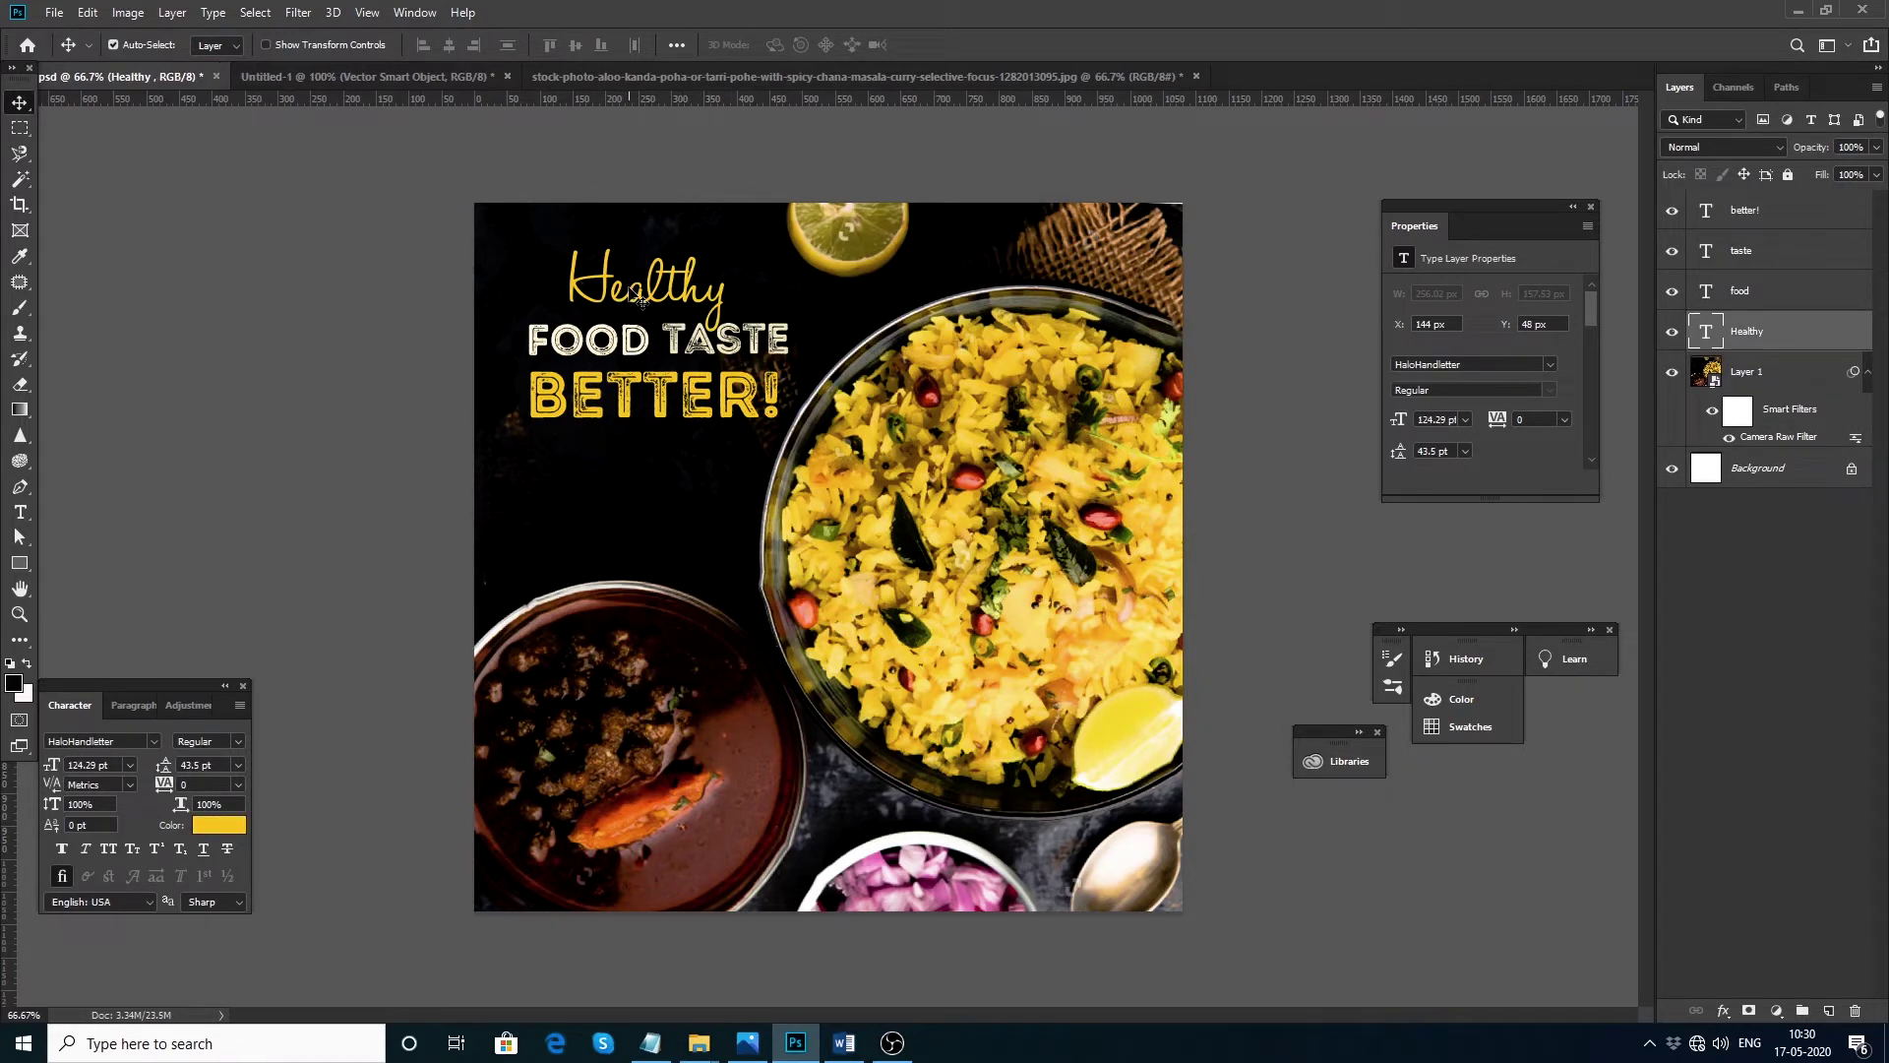
# Step: Try cream and yellow shades on the "Healthy" text, settling on a bright lime yellow (#ebfe17)
pyautogui.press('i')
pyautogui.click(218, 824)
pyautogui.click(620, 339)
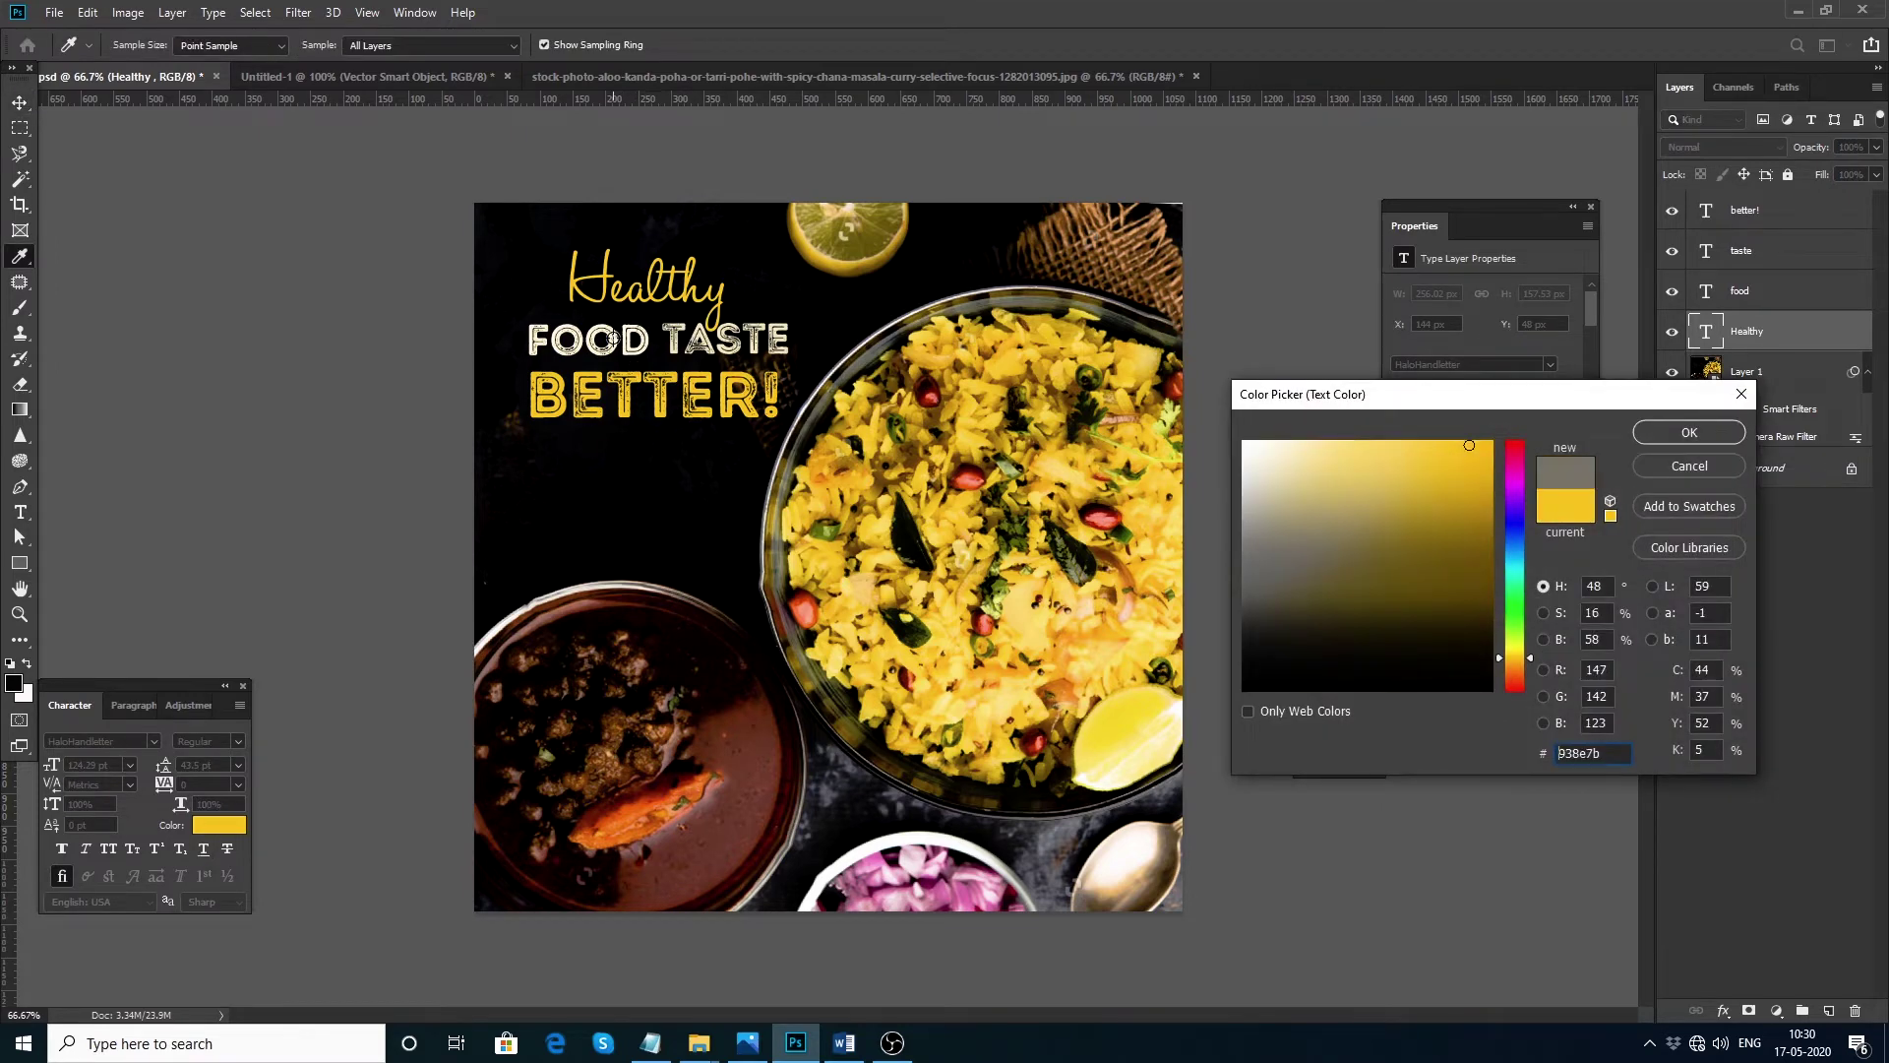
pyautogui.click(641, 341)
pyautogui.moveTo(1291, 452); pyautogui.dragTo(1268, 445)
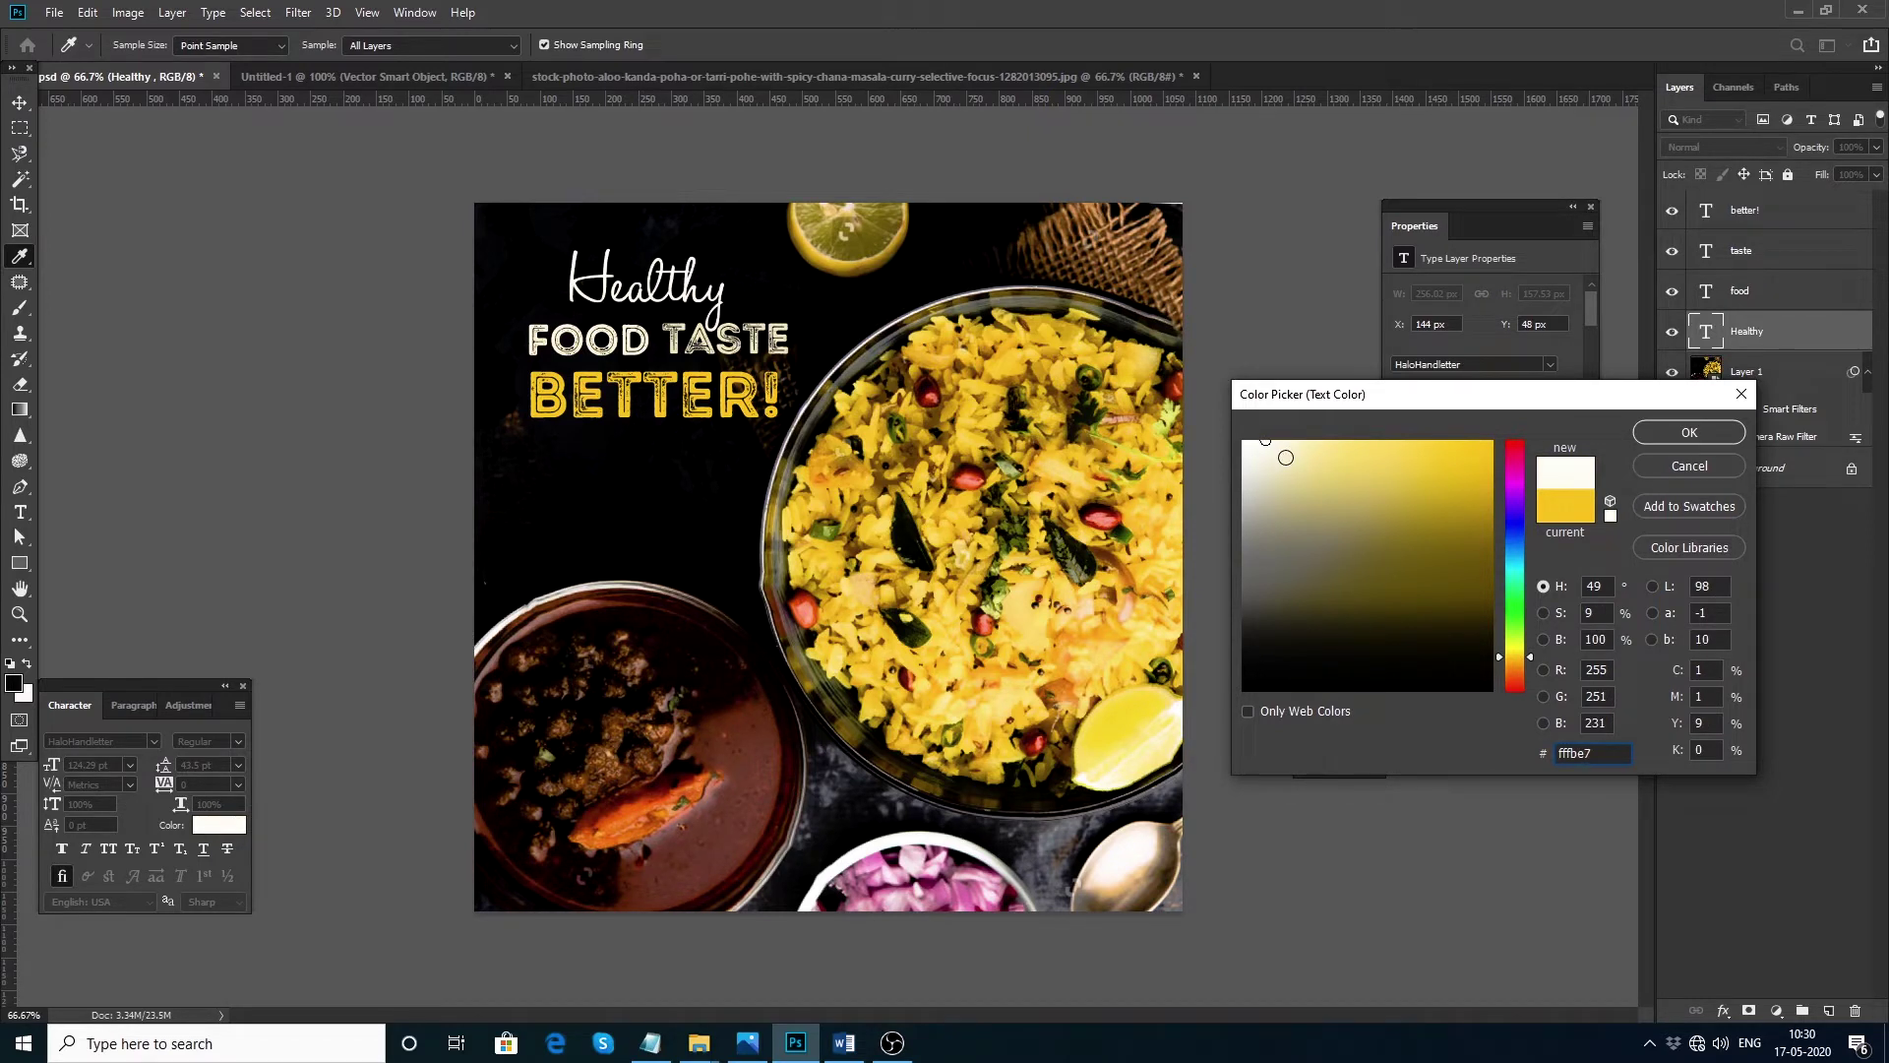
pyautogui.click(1471, 445)
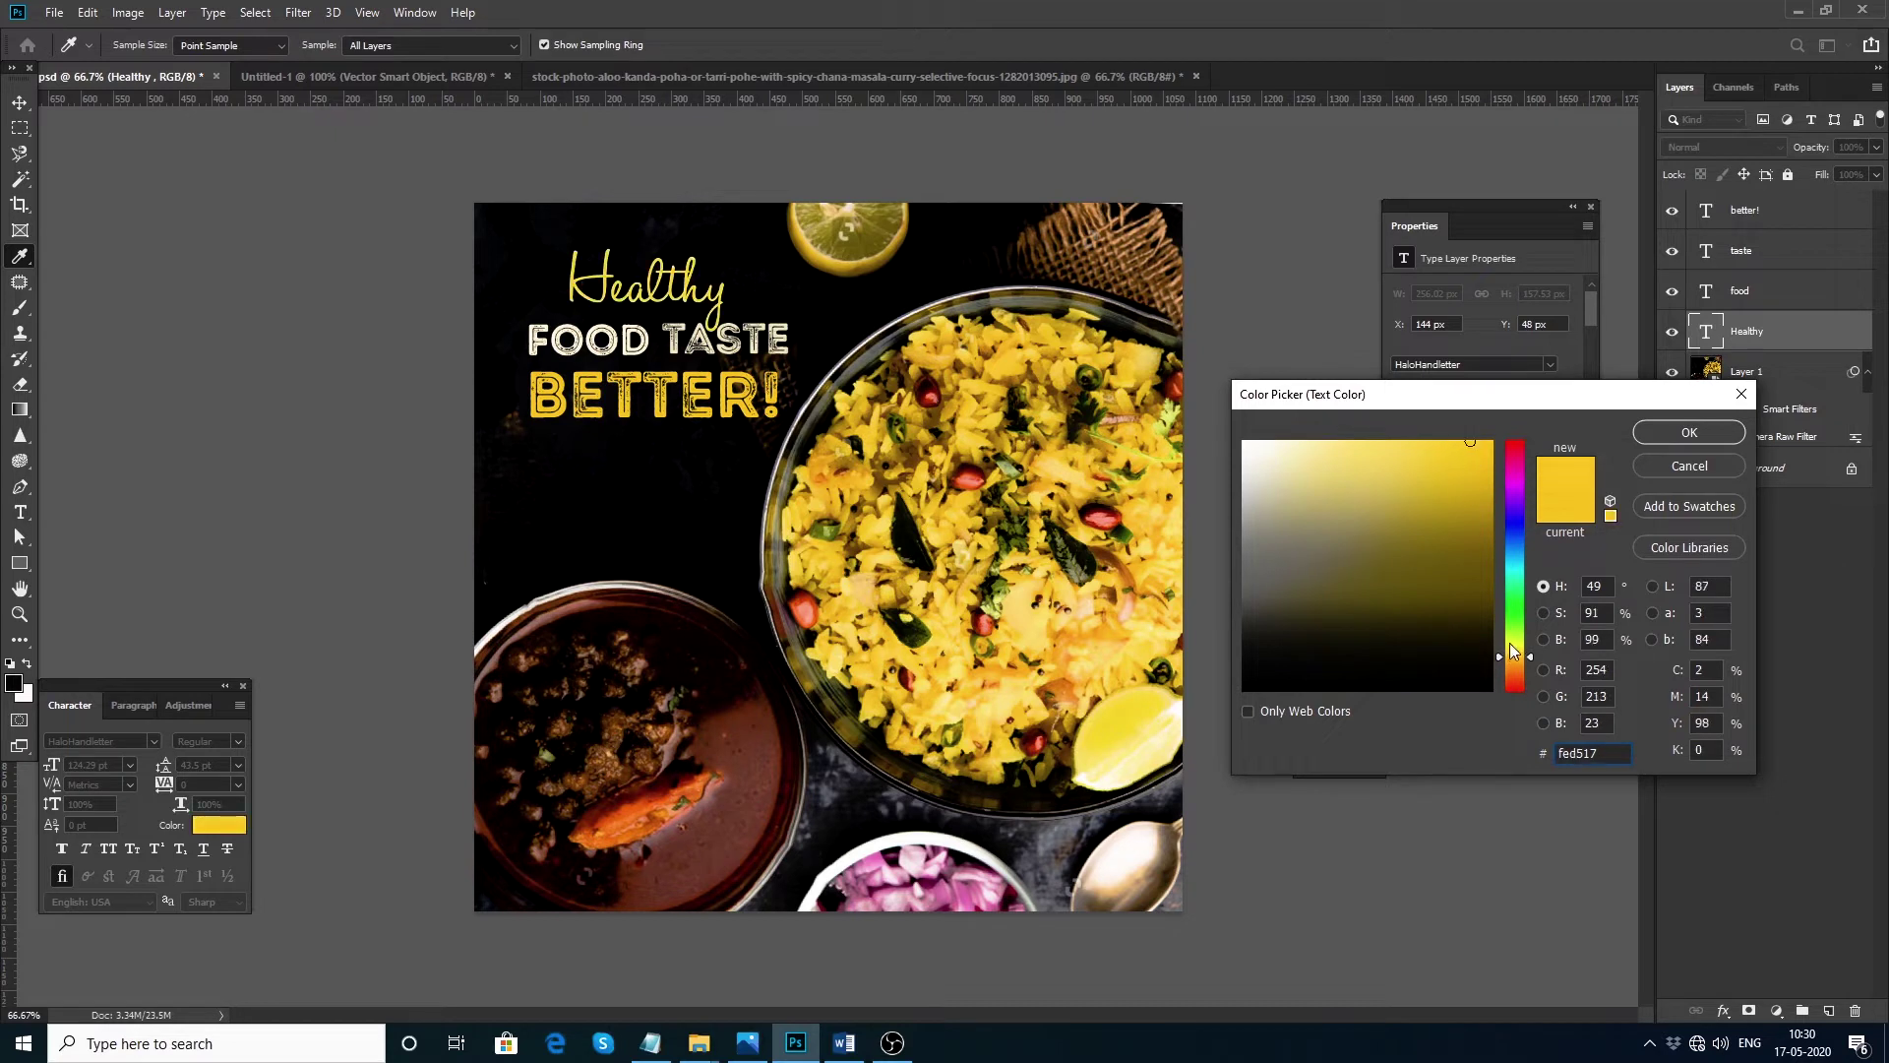
pyautogui.click(1511, 644)
pyautogui.click(1514, 646)
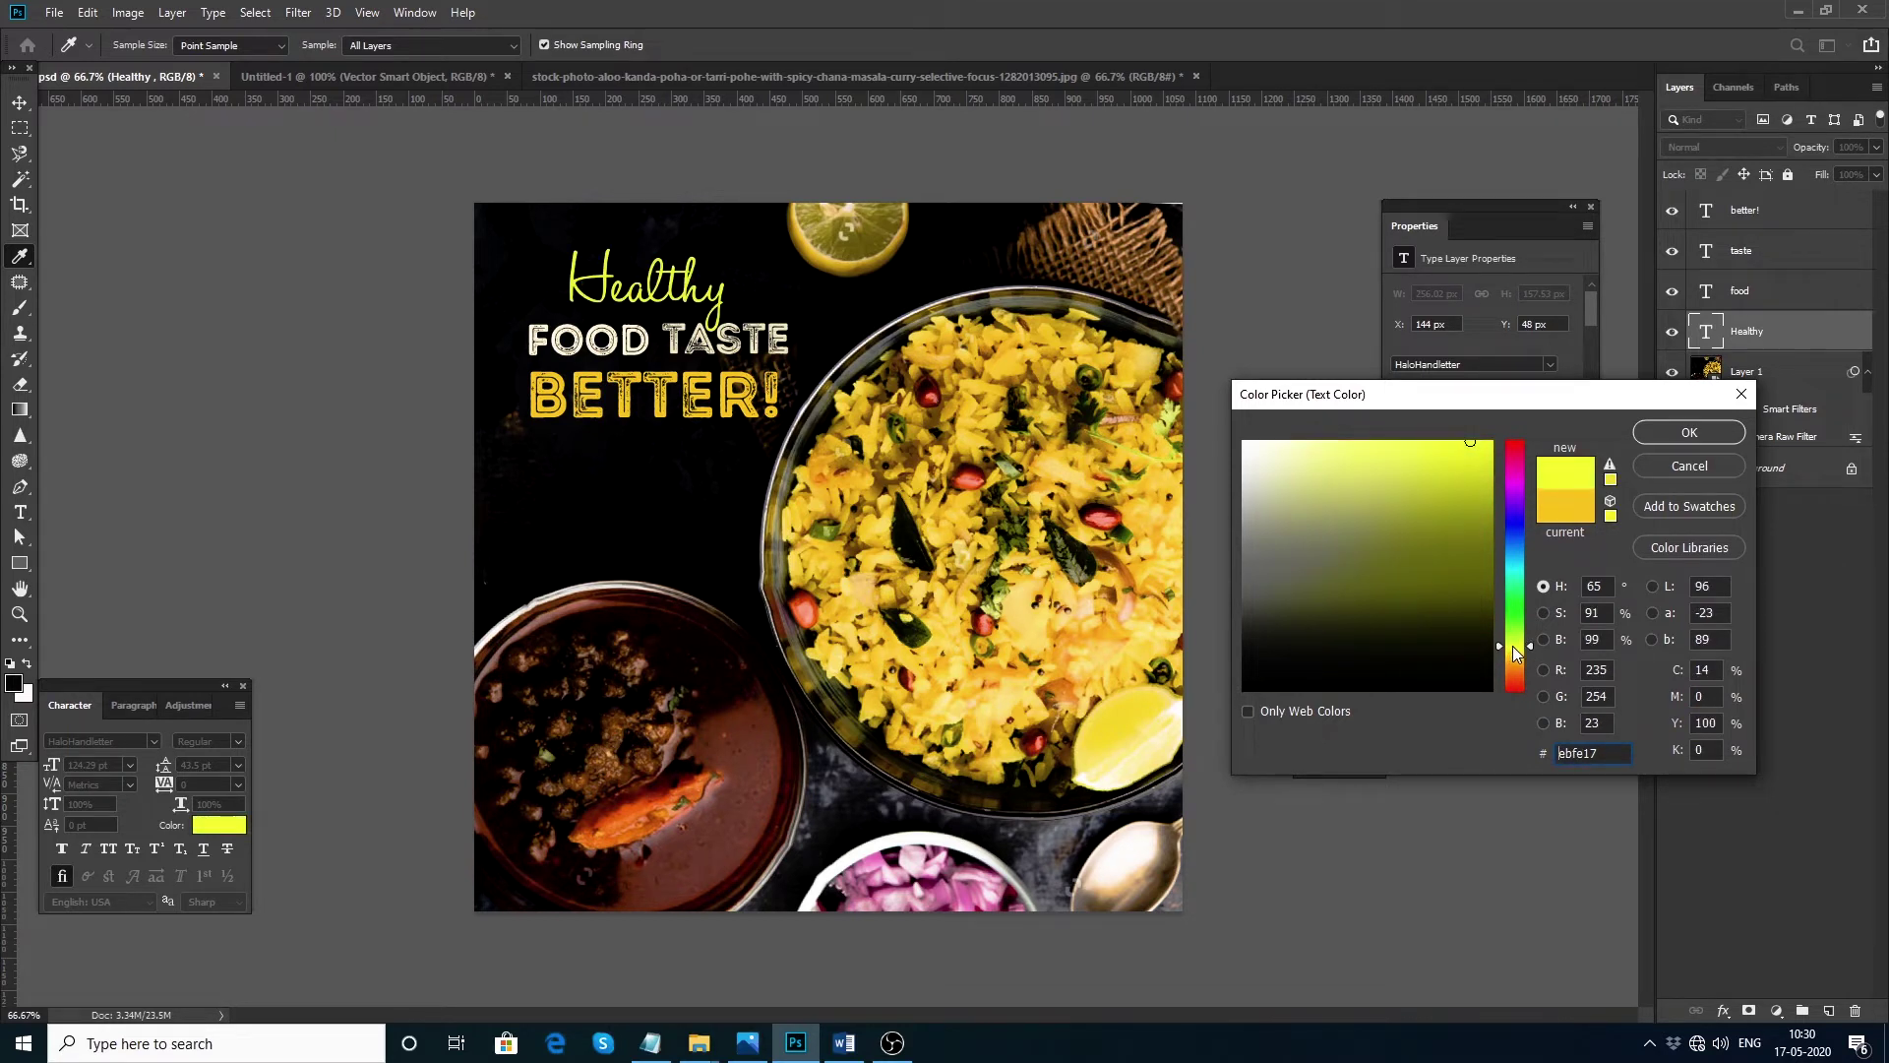
pyautogui.click(1516, 648)
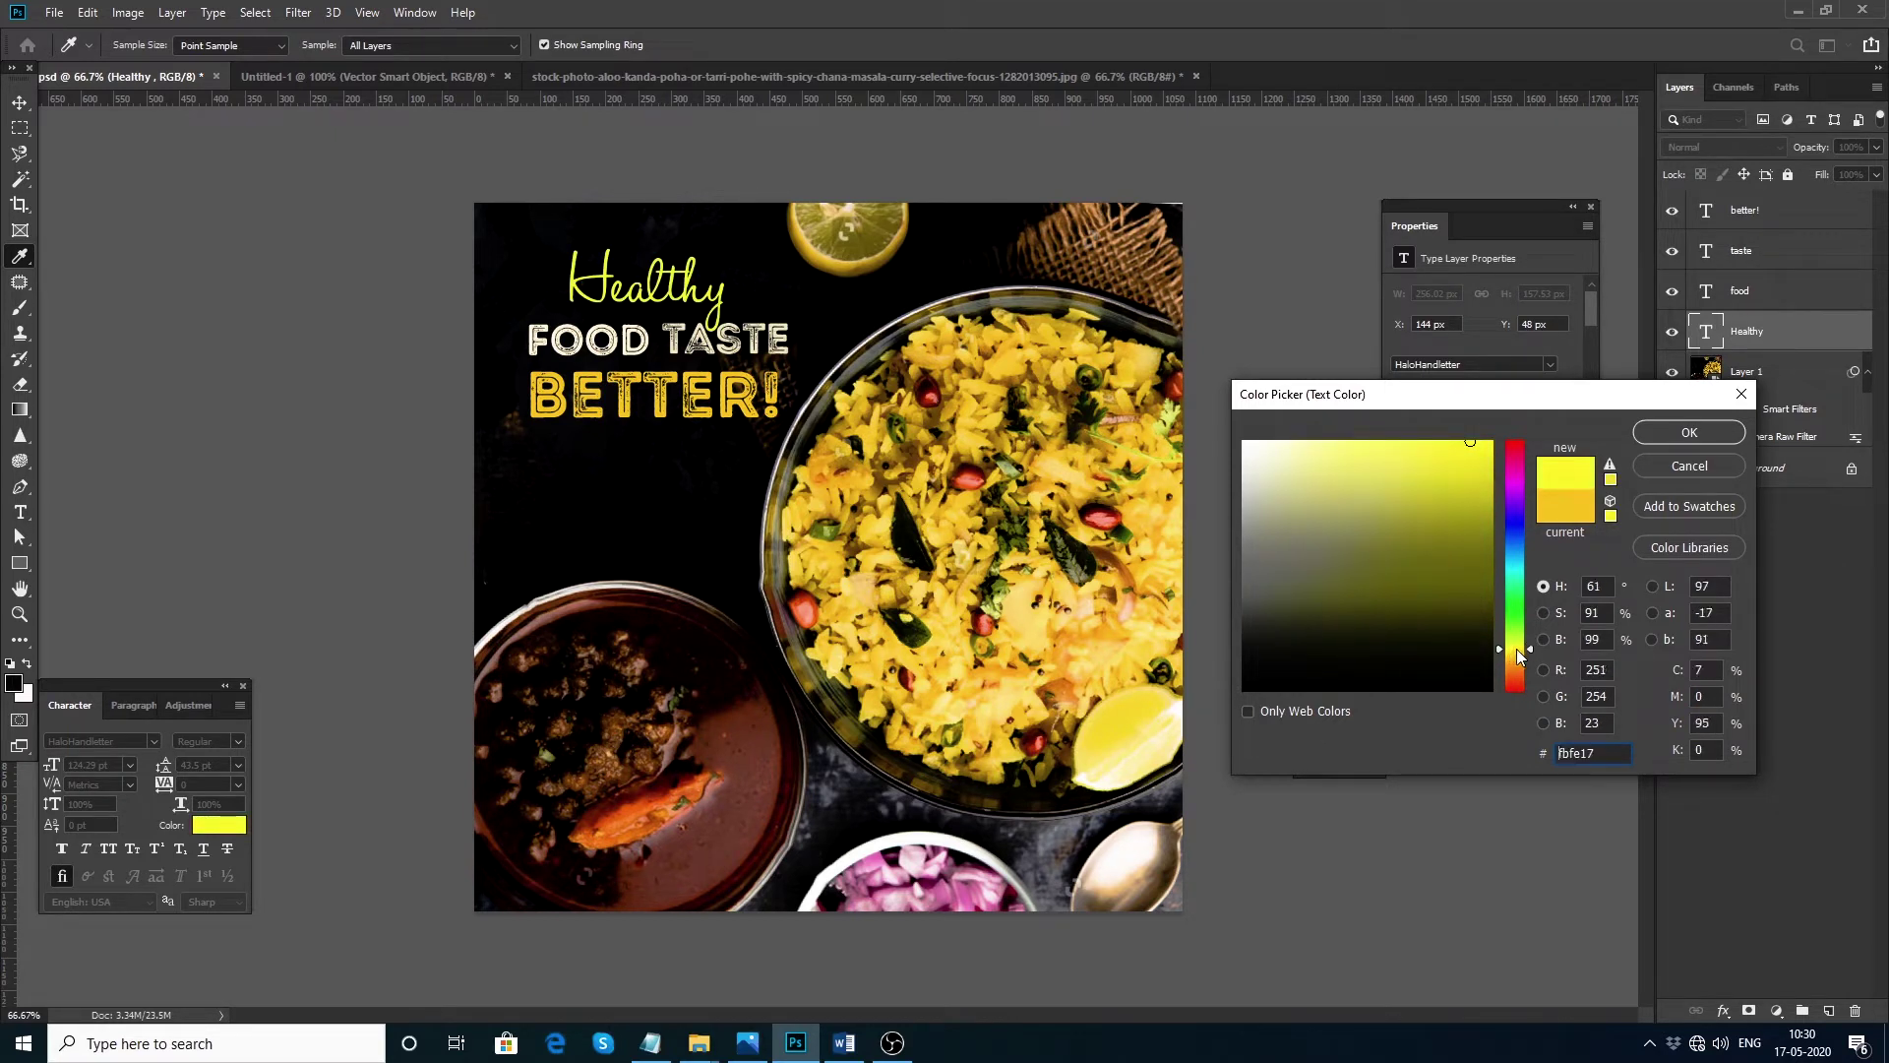
pyautogui.click(1516, 640)
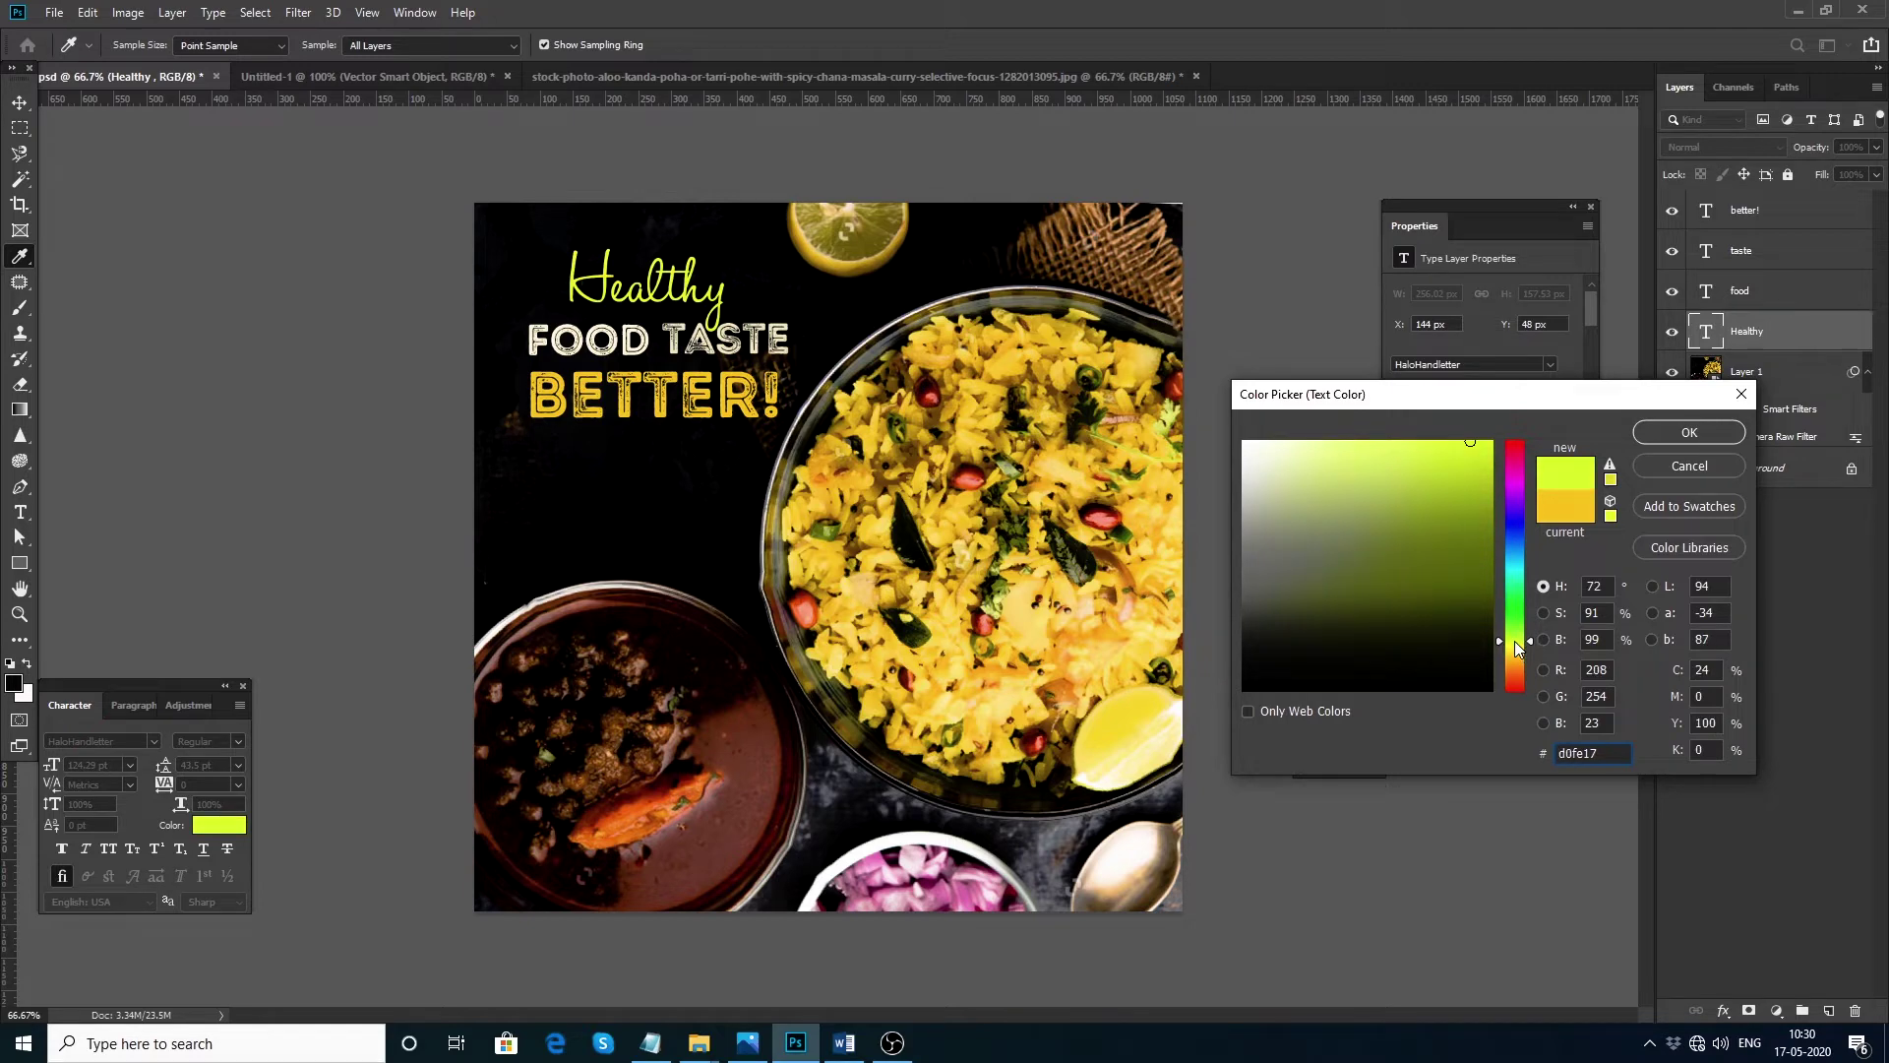
pyautogui.click(1515, 646)
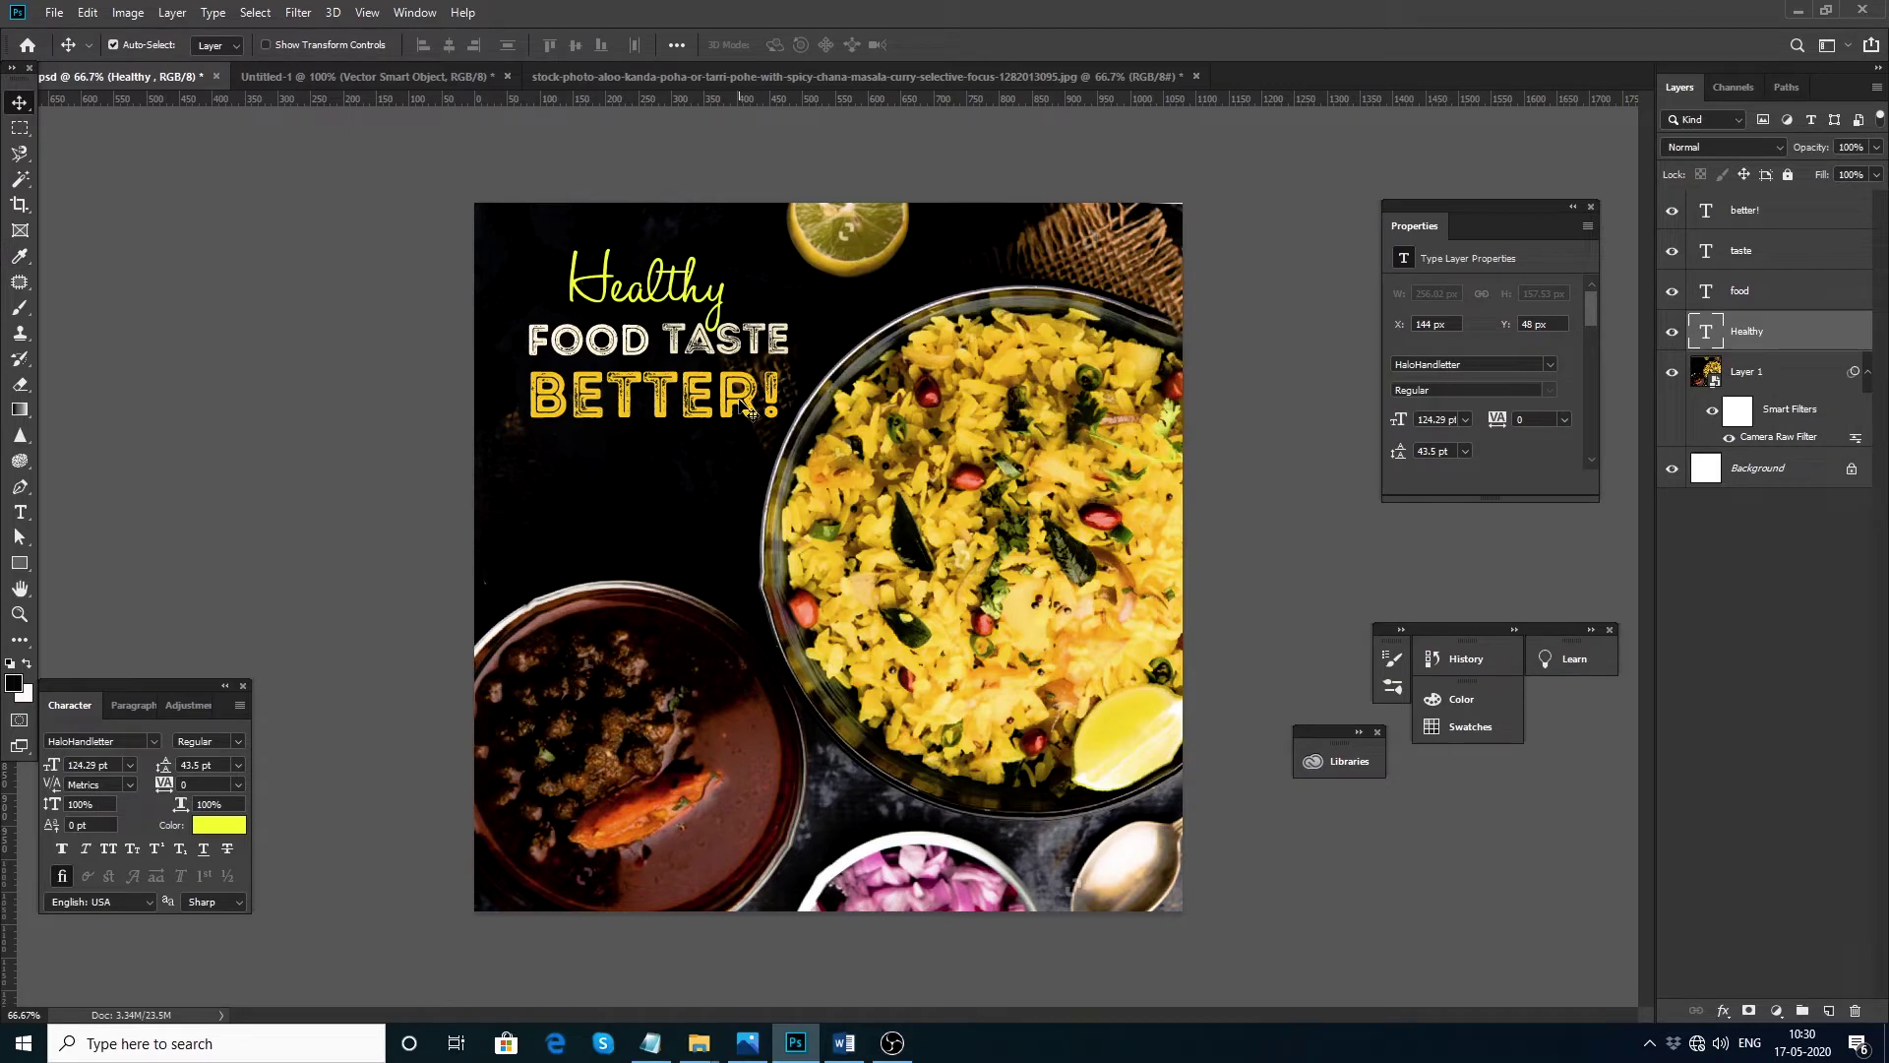
# Step: Recolour "better!" a warm amber yellow (#fdc908), starting from a colour sampled in the rice photo
pyautogui.click(748, 411)
pyautogui.click(218, 825)
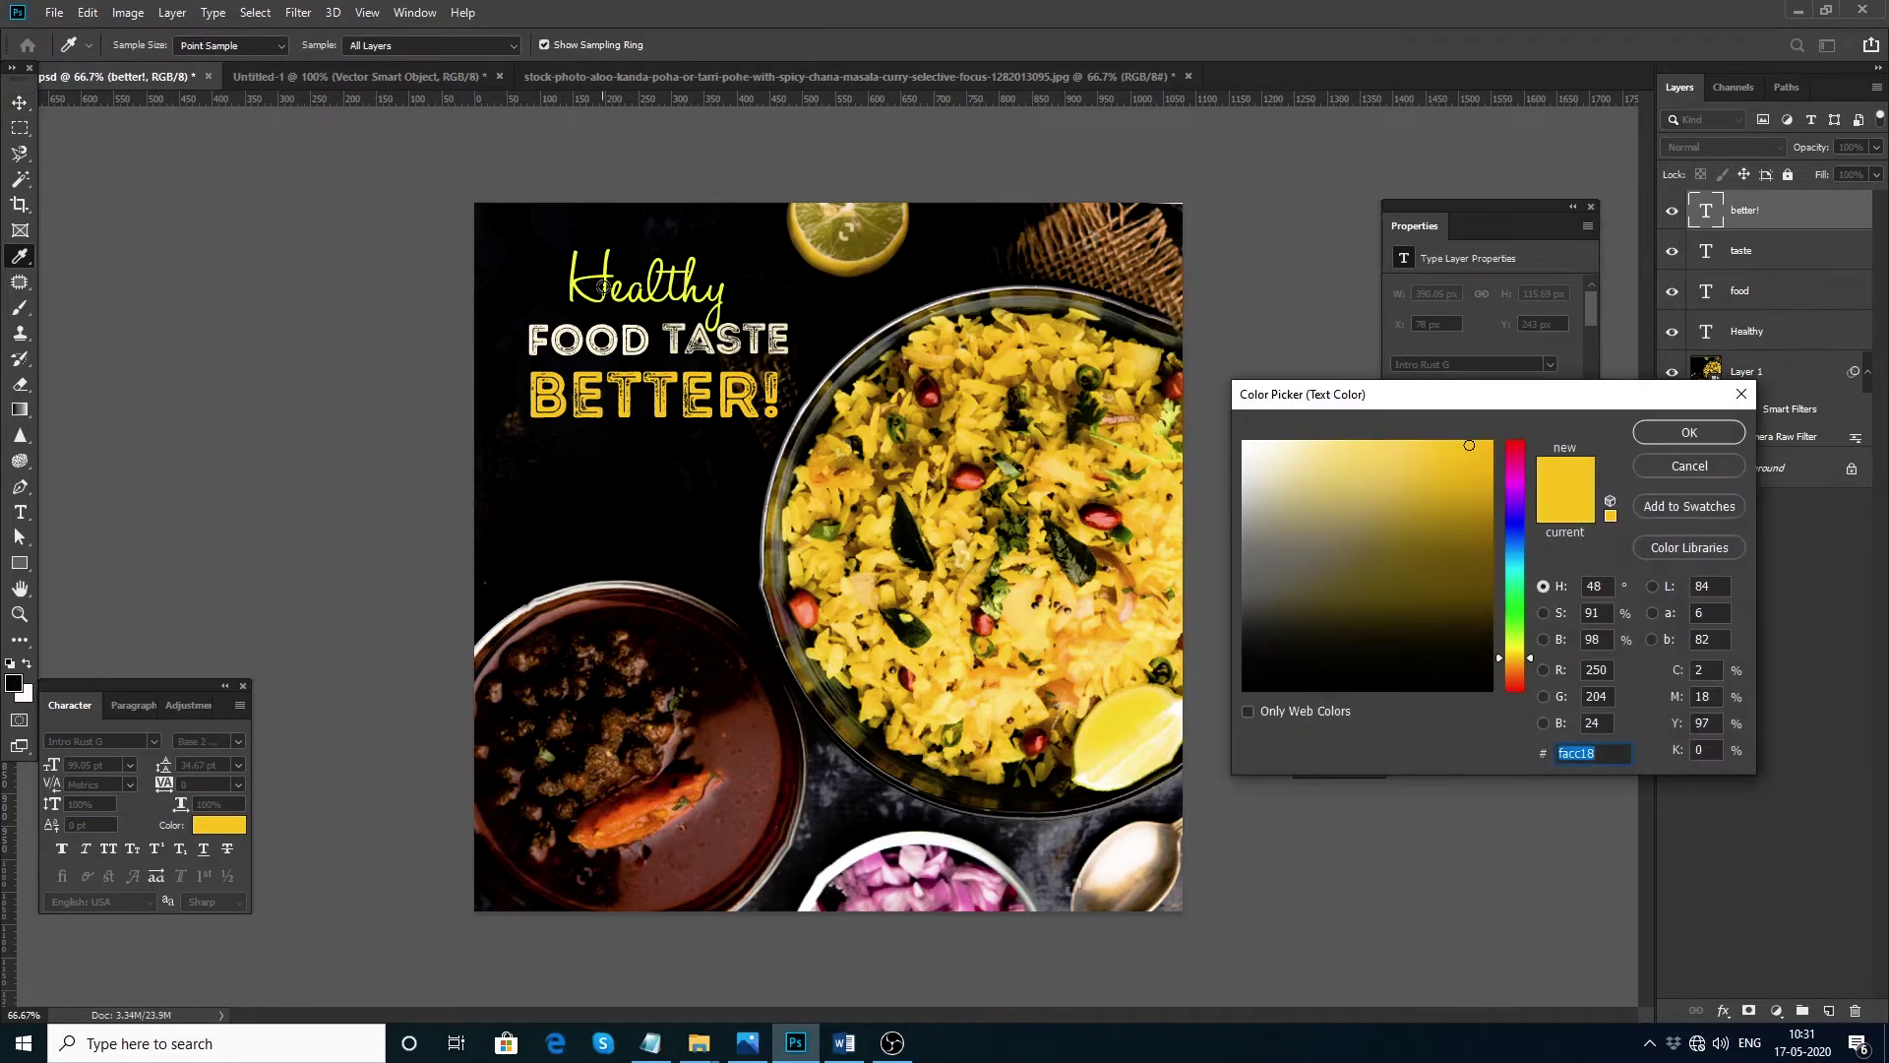
pyautogui.click(602, 289)
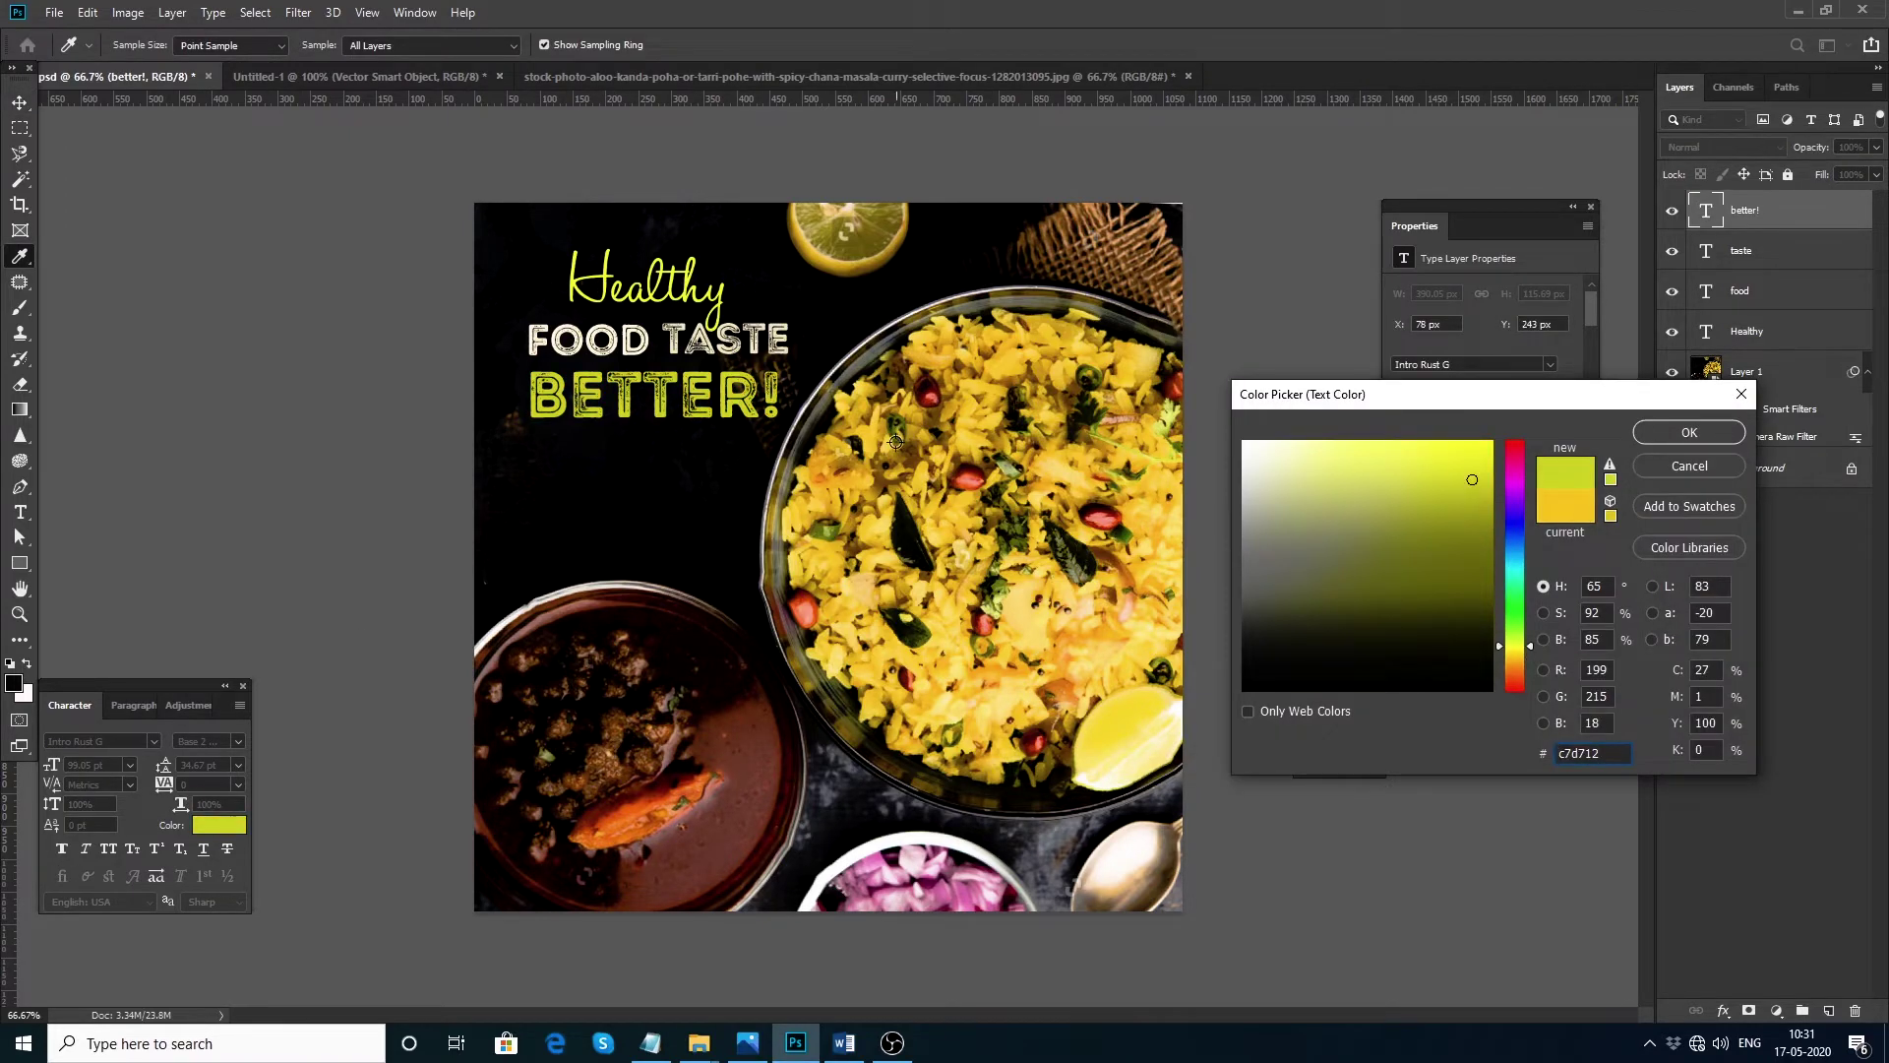
pyautogui.click(944, 448)
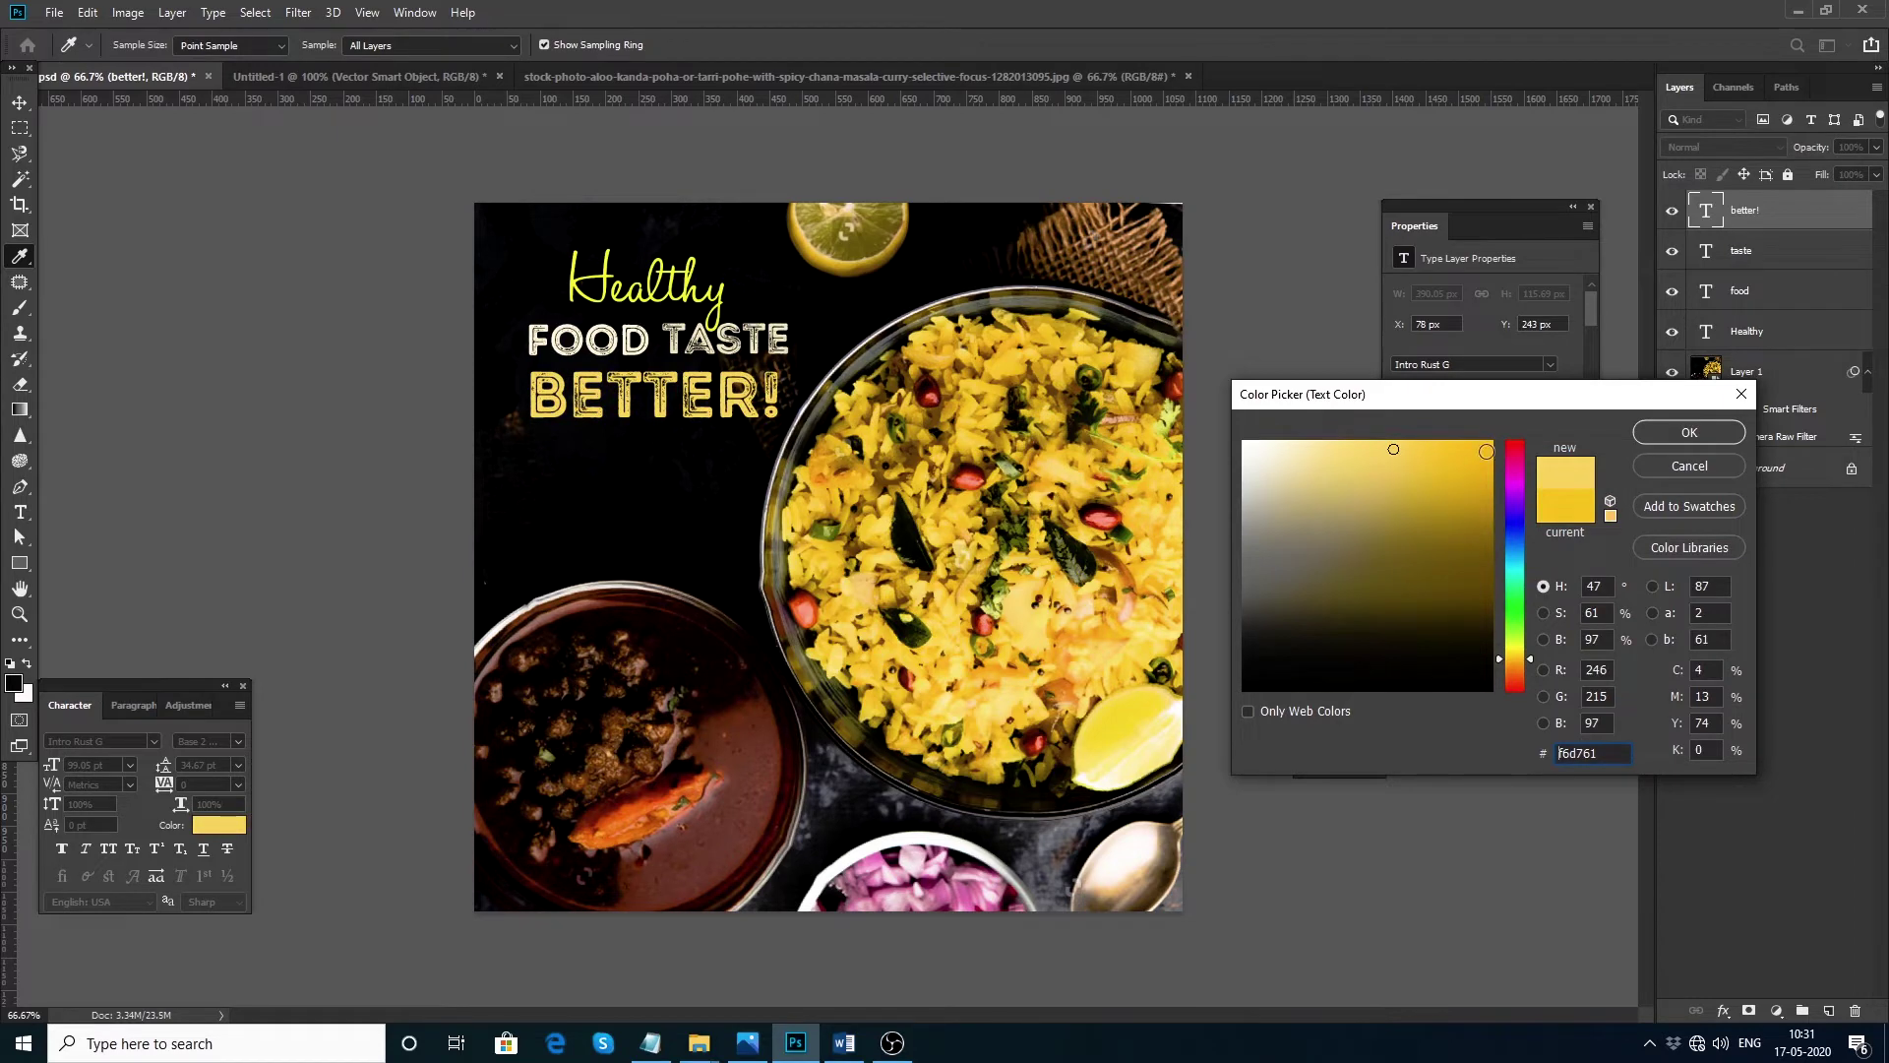
pyautogui.click(1485, 443)
pyautogui.click(1710, 433)
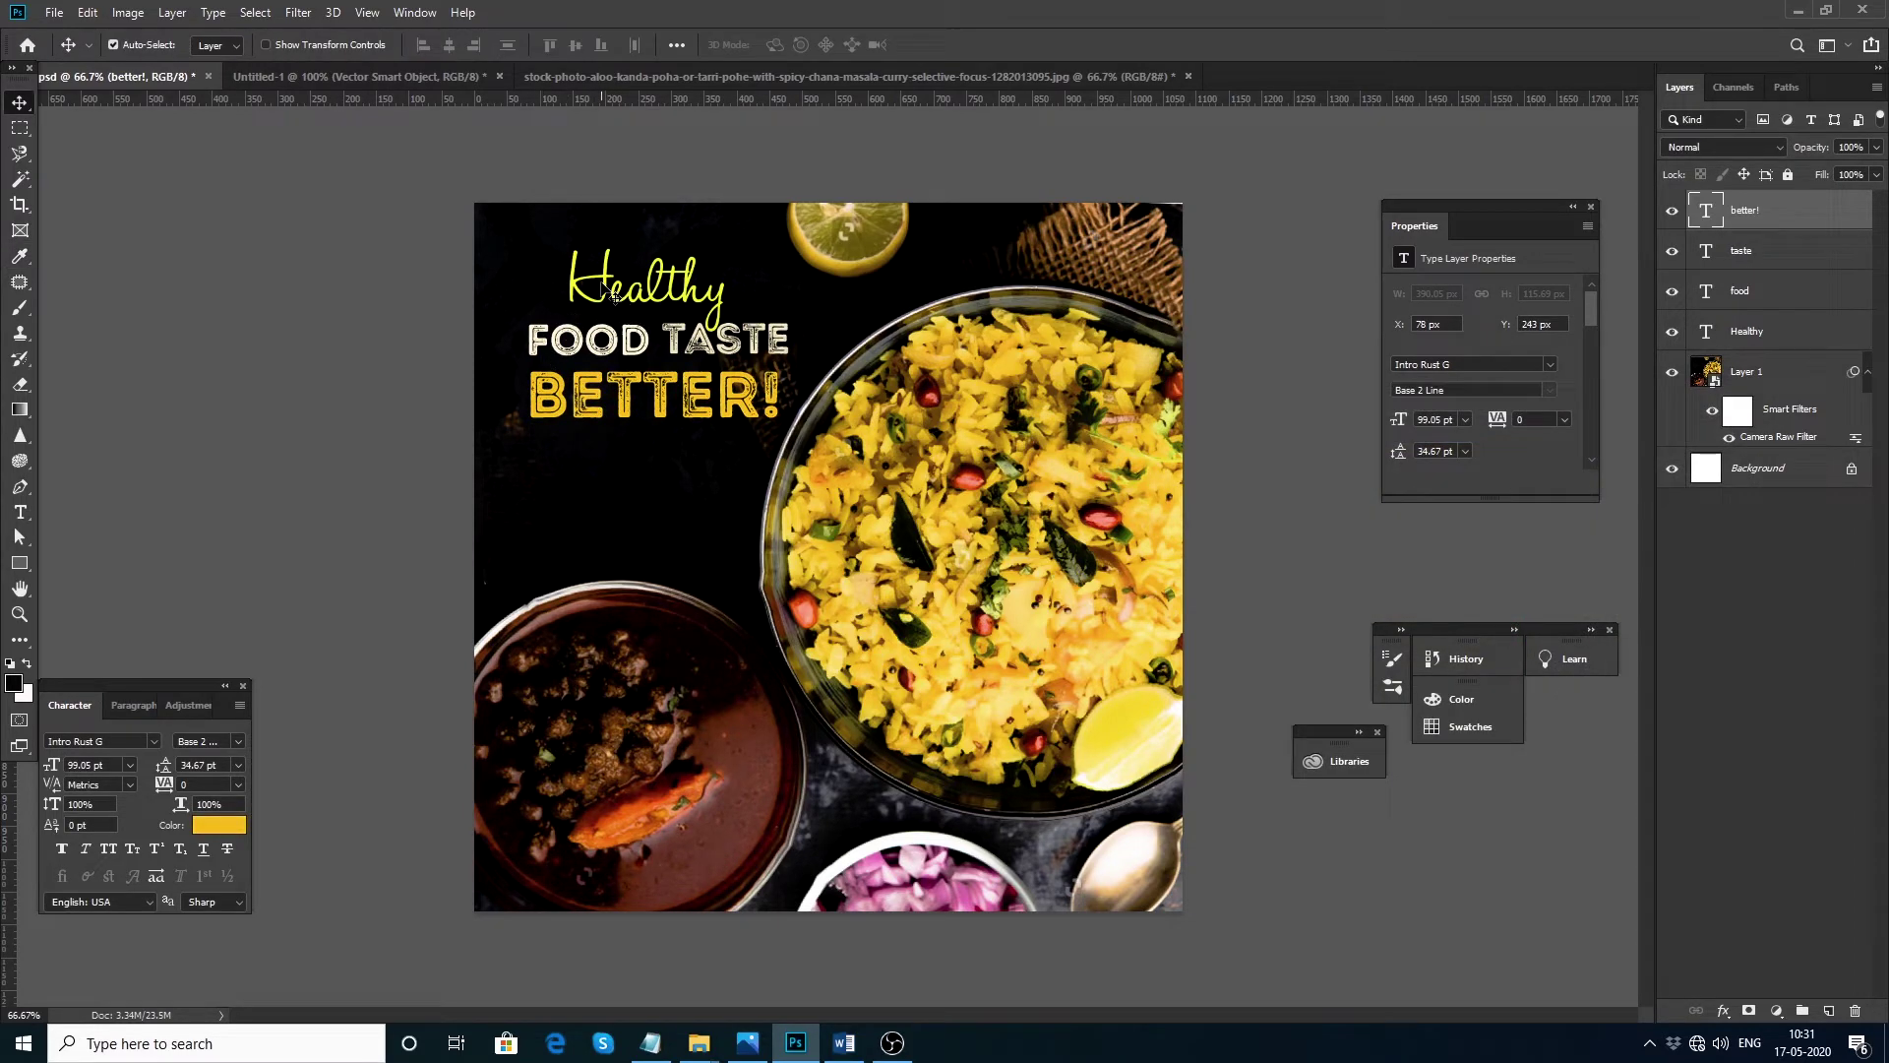
# Step: Recolour "Healthy" with the amber yellow (#fdc908) sampled from the "better!" lettering
pyautogui.click(610, 290)
pyautogui.click(242, 825)
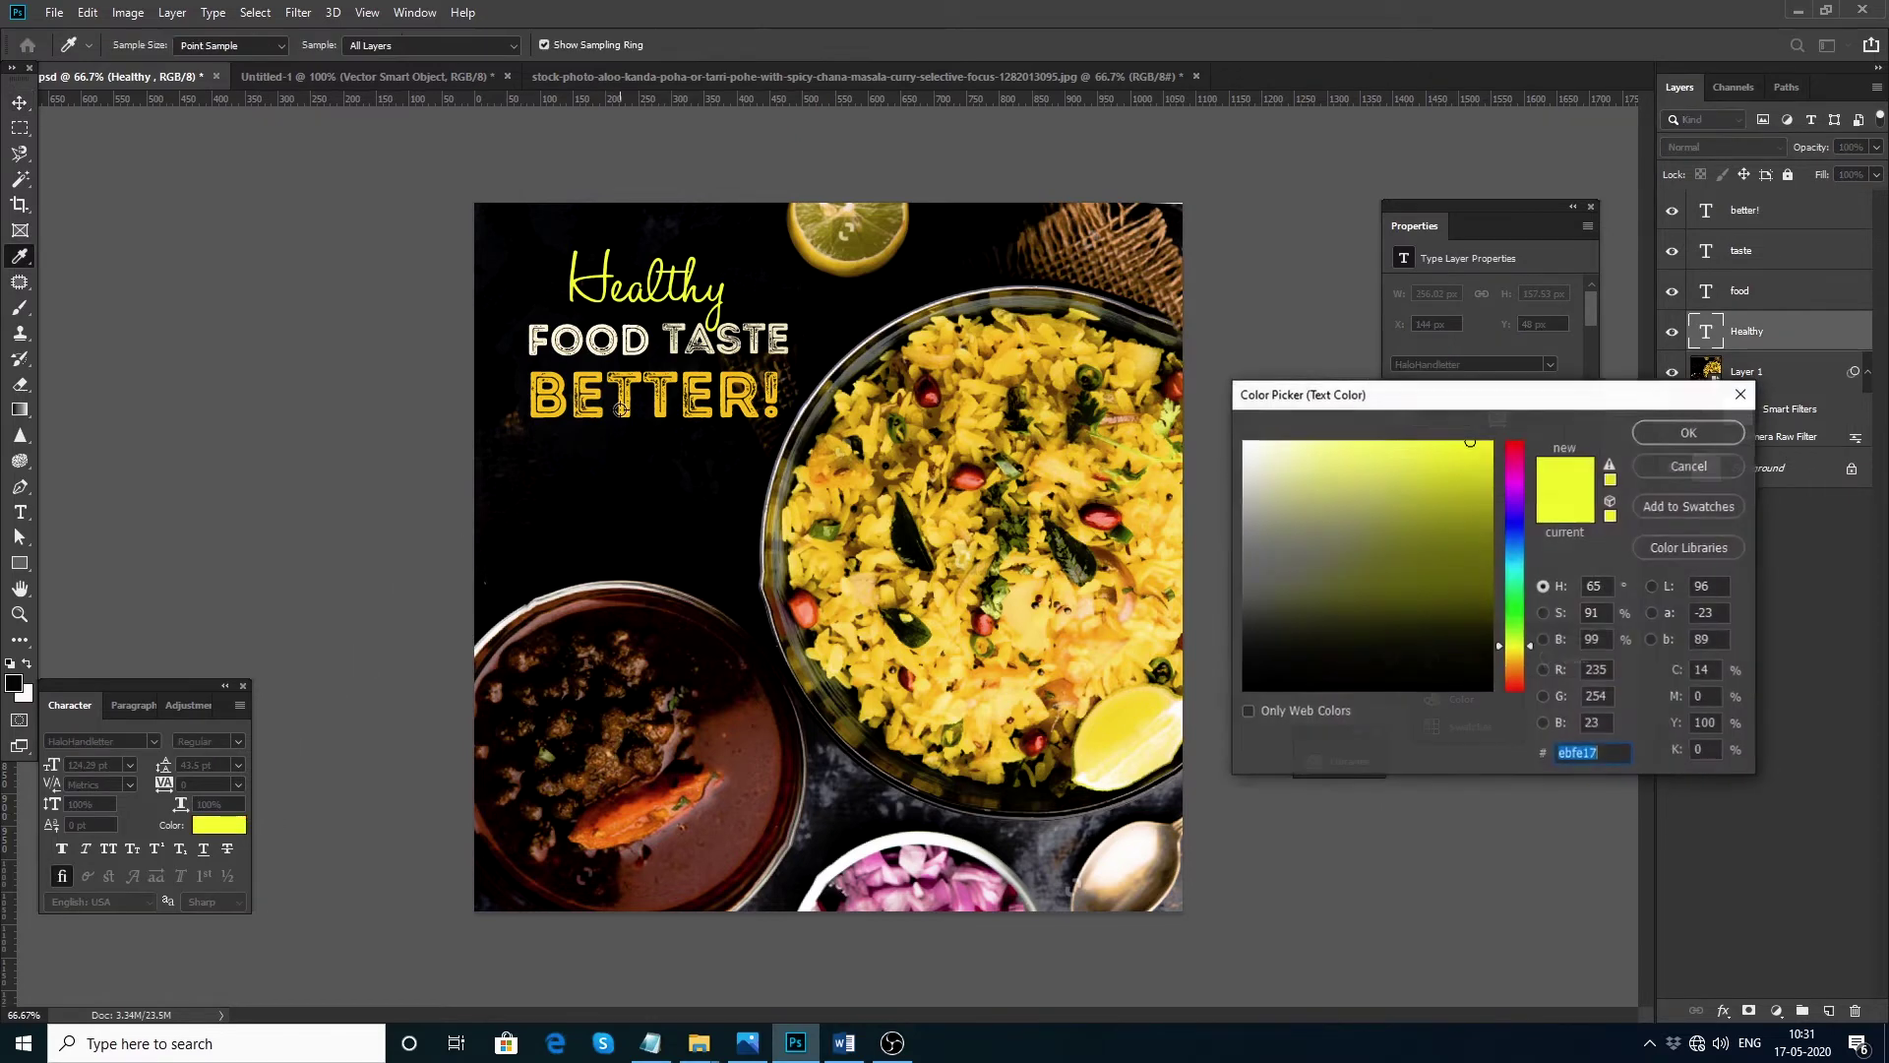
pyautogui.click(621, 412)
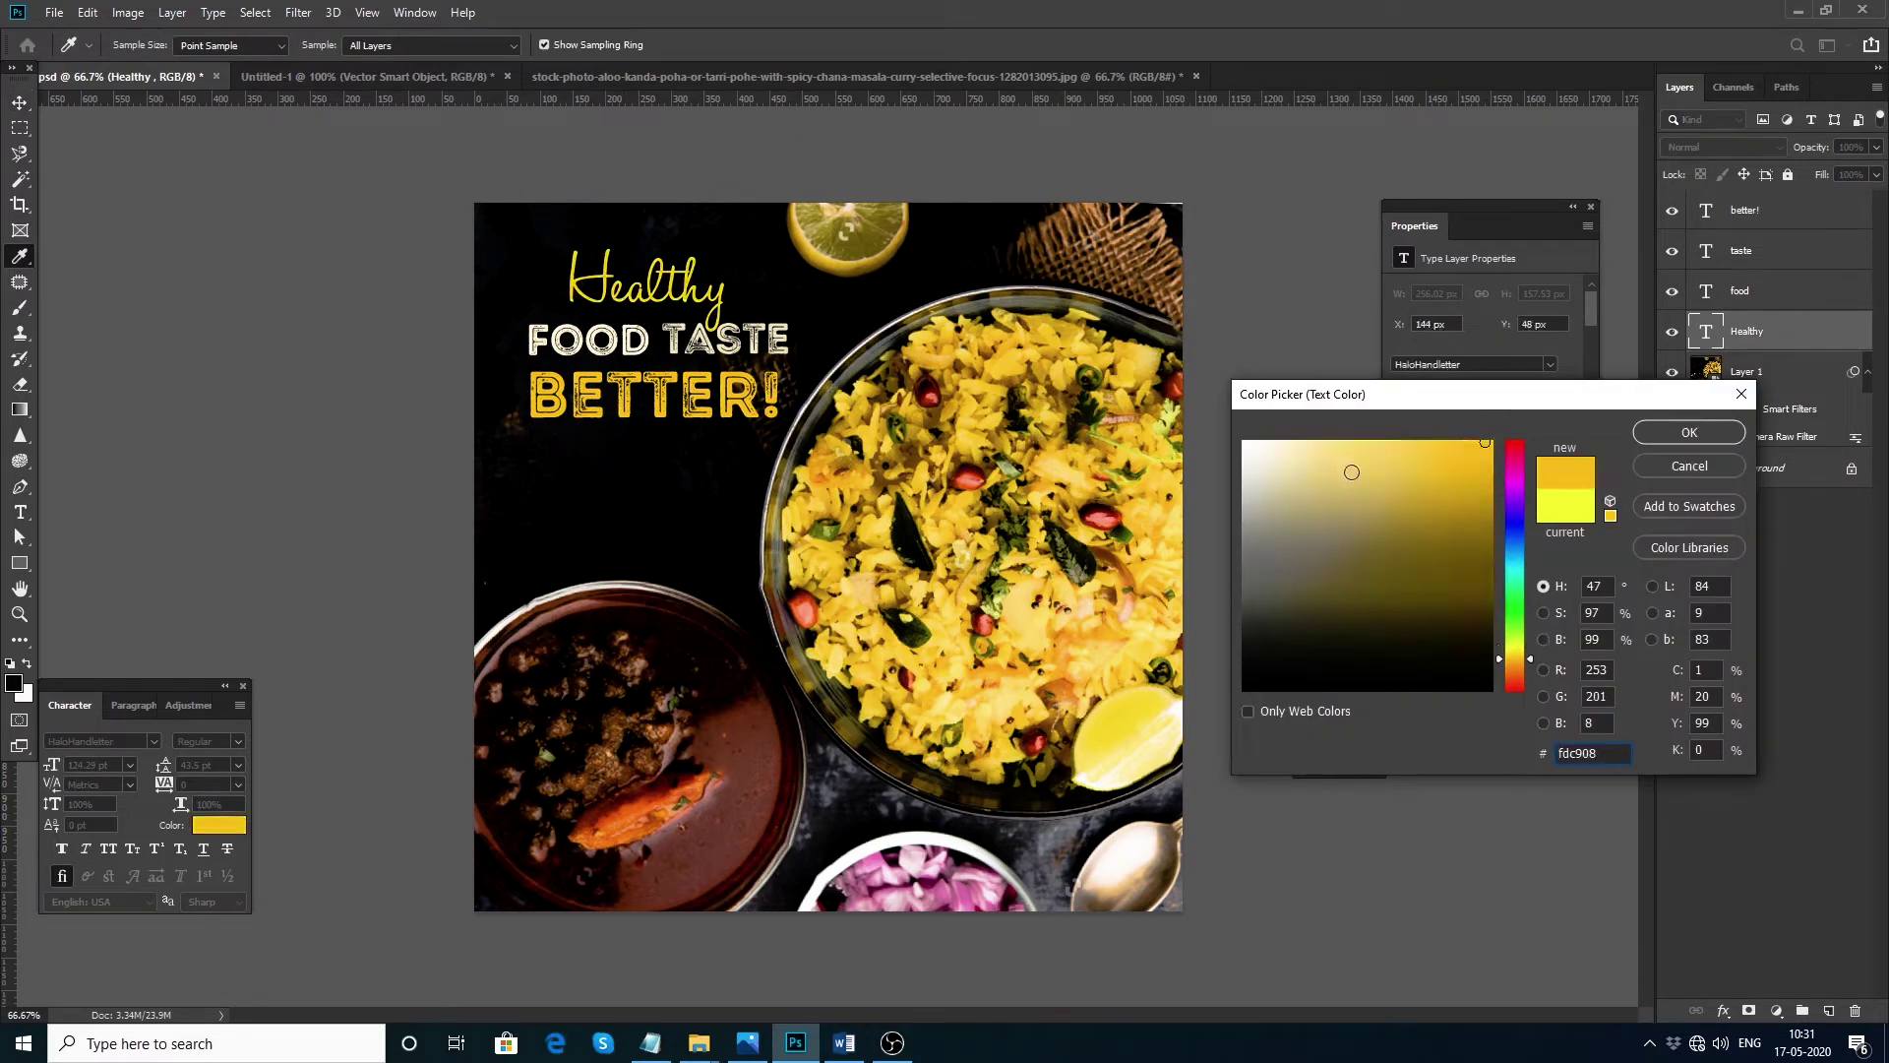
pyautogui.click(1693, 433)
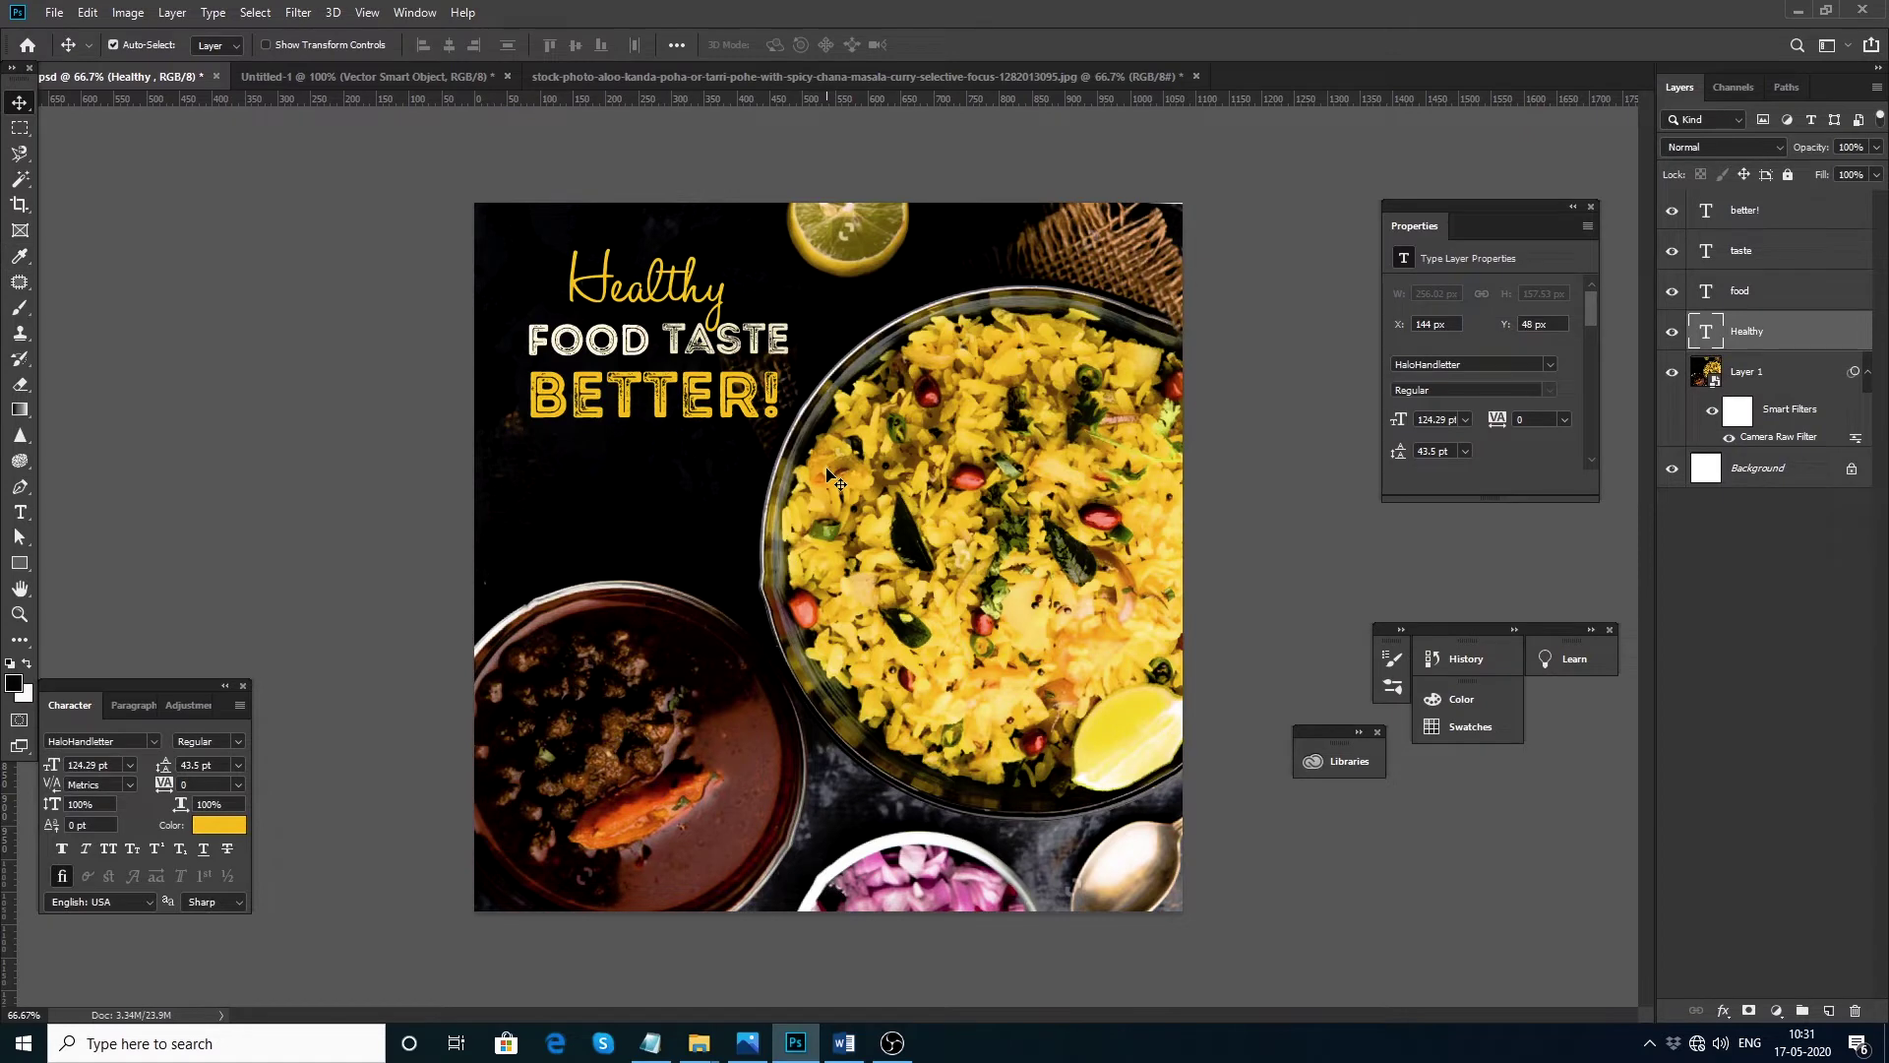
# Step: Move all four slogan words down together by about 48 px
pyautogui.moveTo(433, 246); pyautogui.dragTo(663, 415)
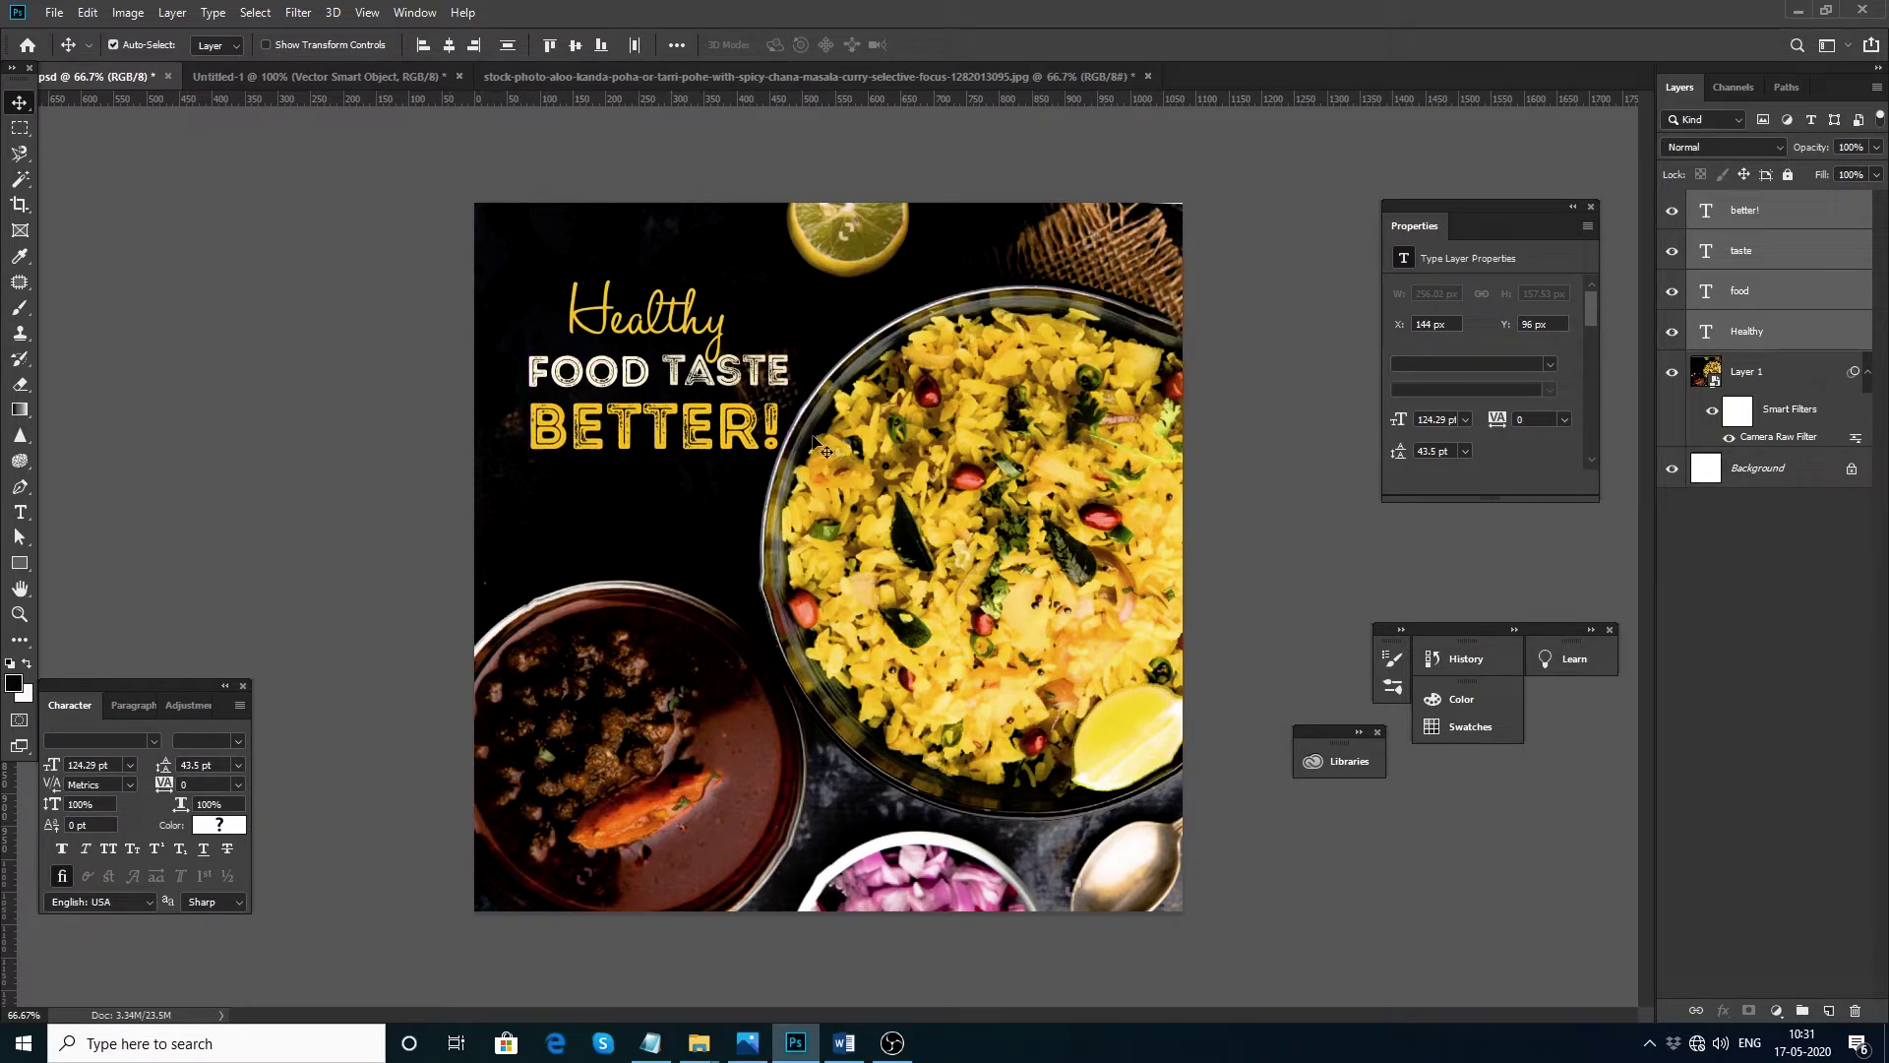
pyautogui.click(1230, 418)
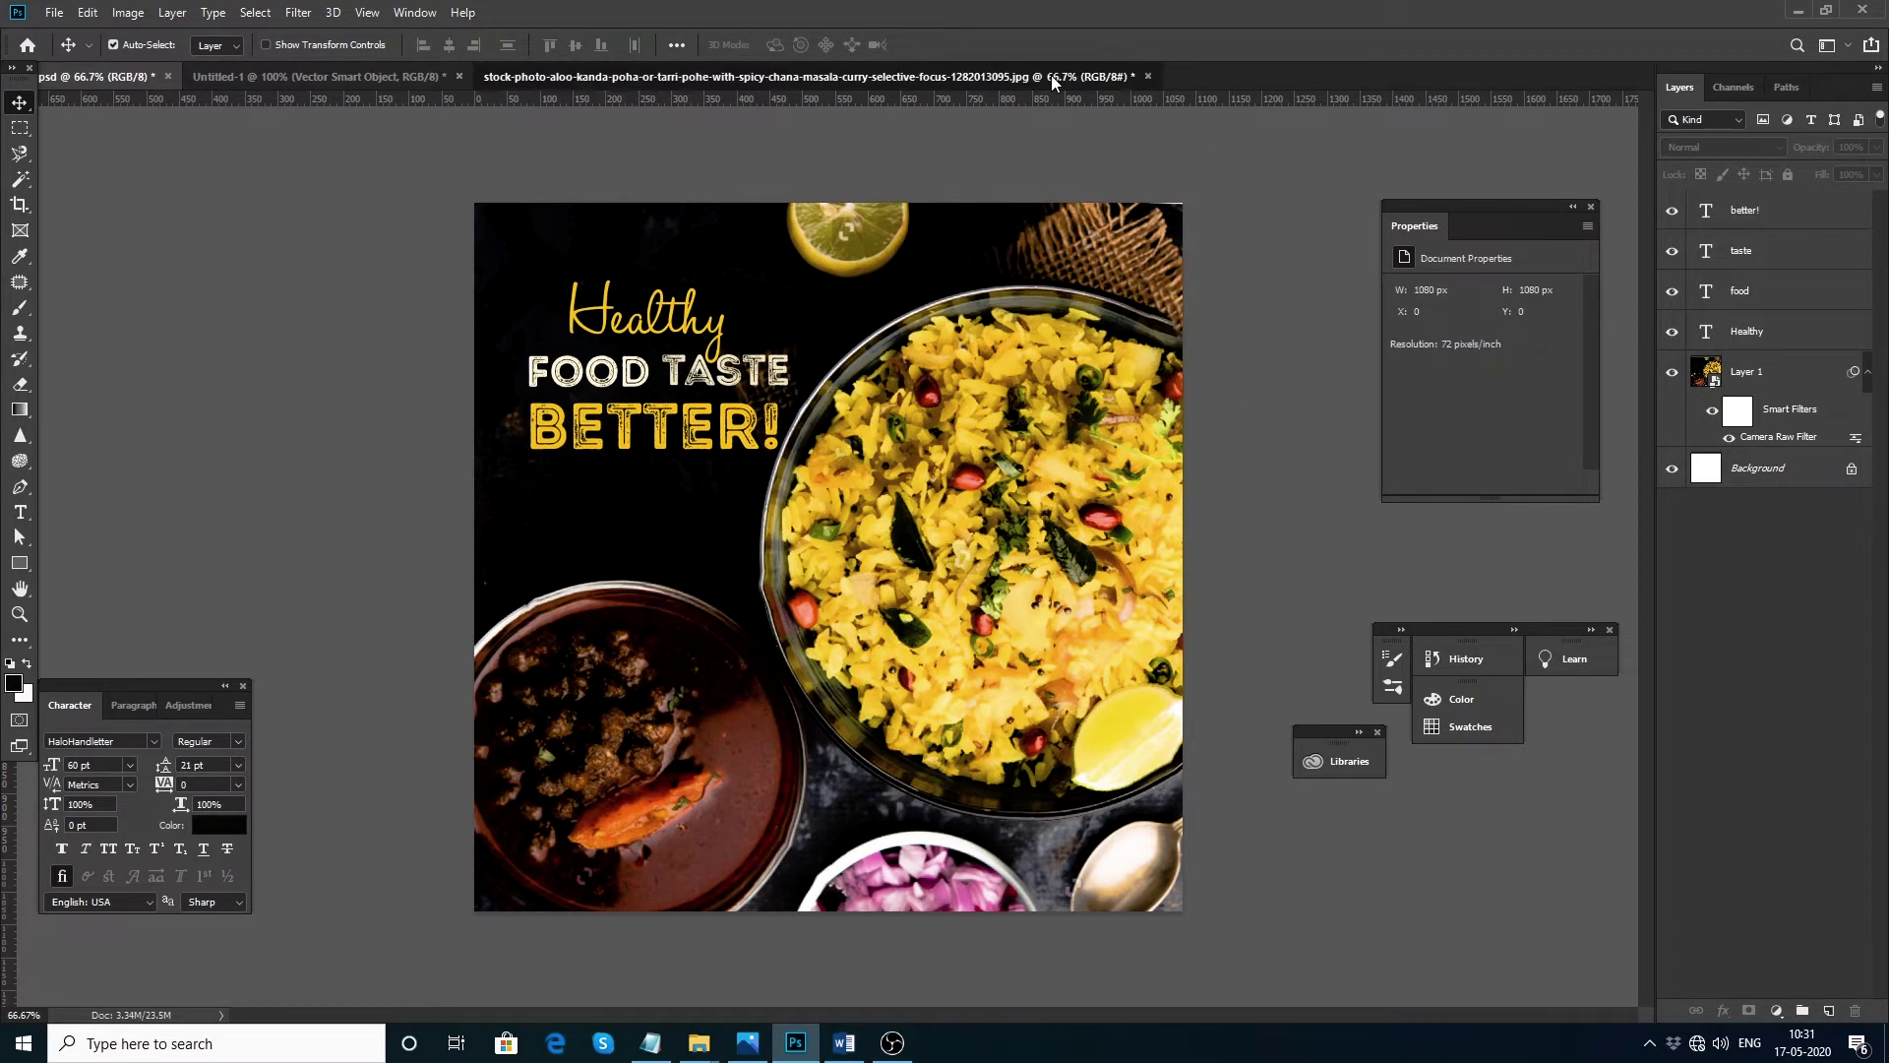
# Step: Bring the yellow three-stroke accent from the Untitled-1 document into the food post beside the slogan
pyautogui.click(497, 76)
pyautogui.click(374, 84)
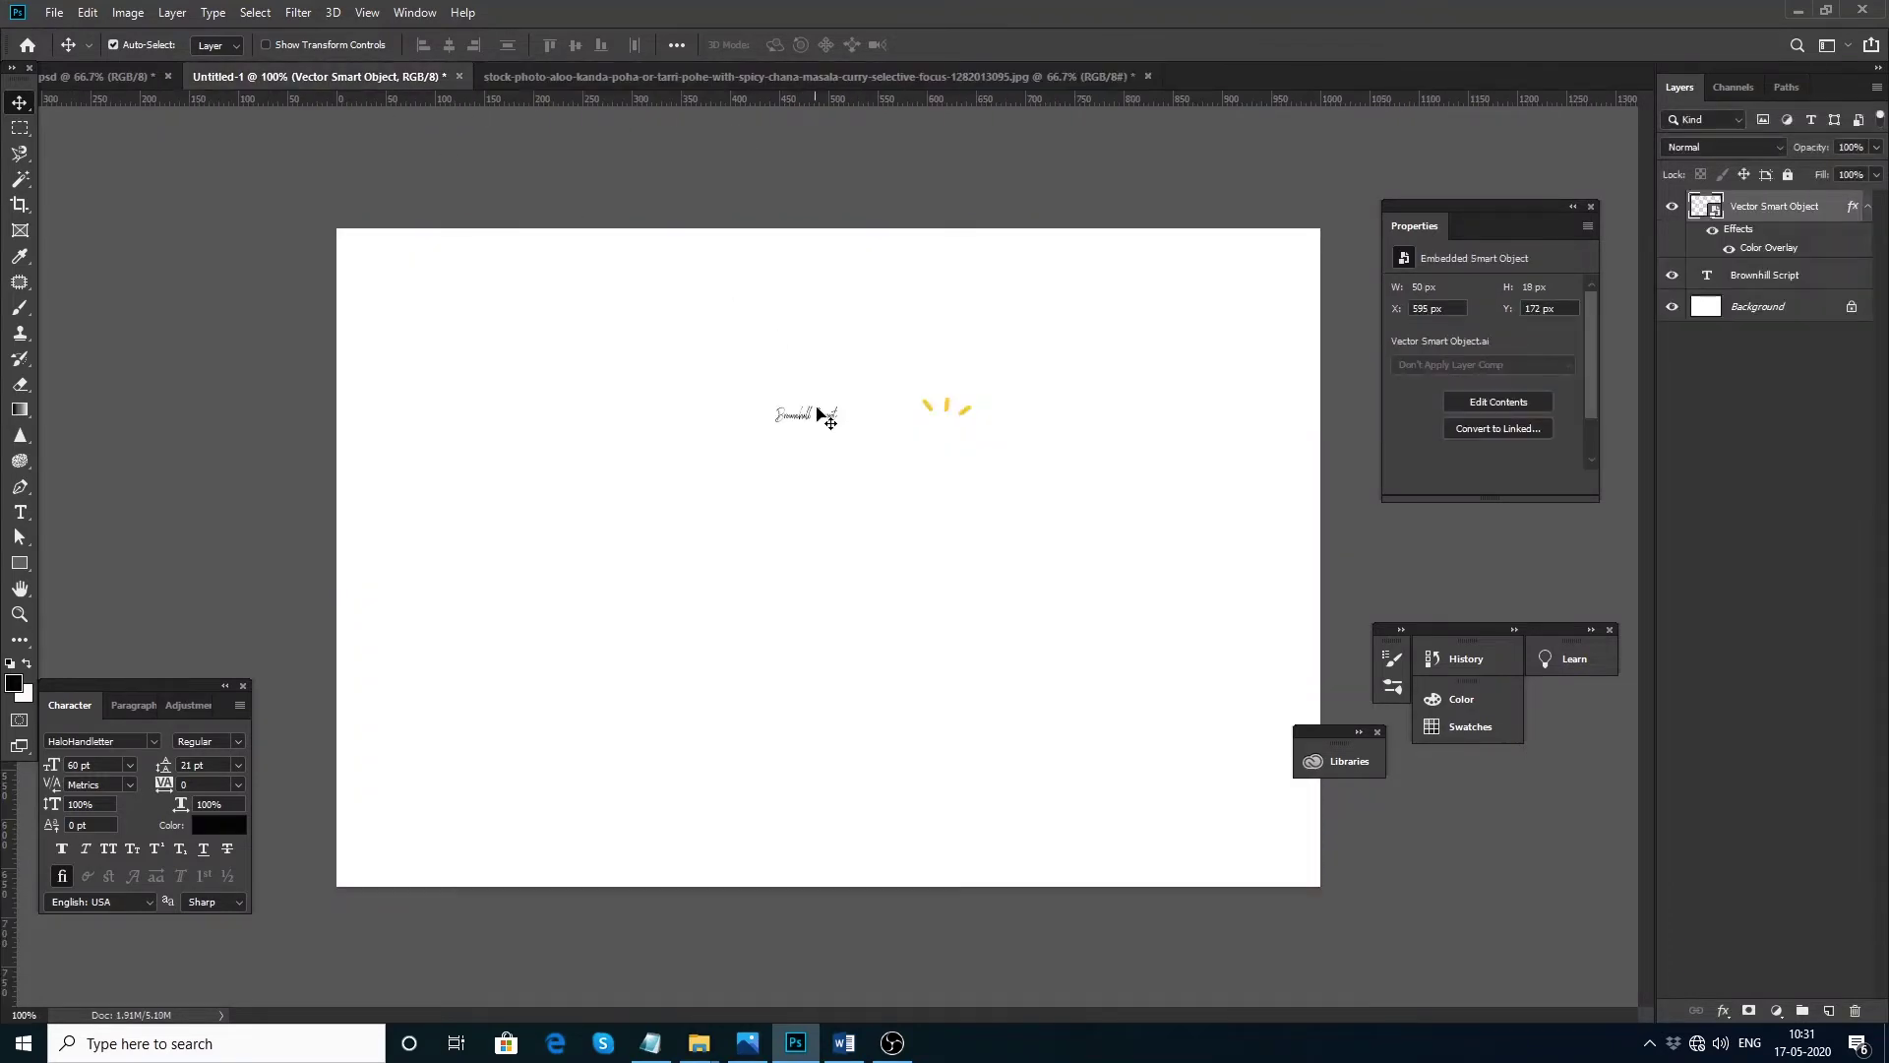
pyautogui.moveTo(944, 411); pyautogui.dragTo(710, 239)
# Step: Try enlarging and tilting the accent strokes above the end of "taste"
pyautogui.moveTo(785, 347); pyautogui.dragTo(821, 307)
pyautogui.hotkey('ctrl', 't')
pyautogui.press('Return')
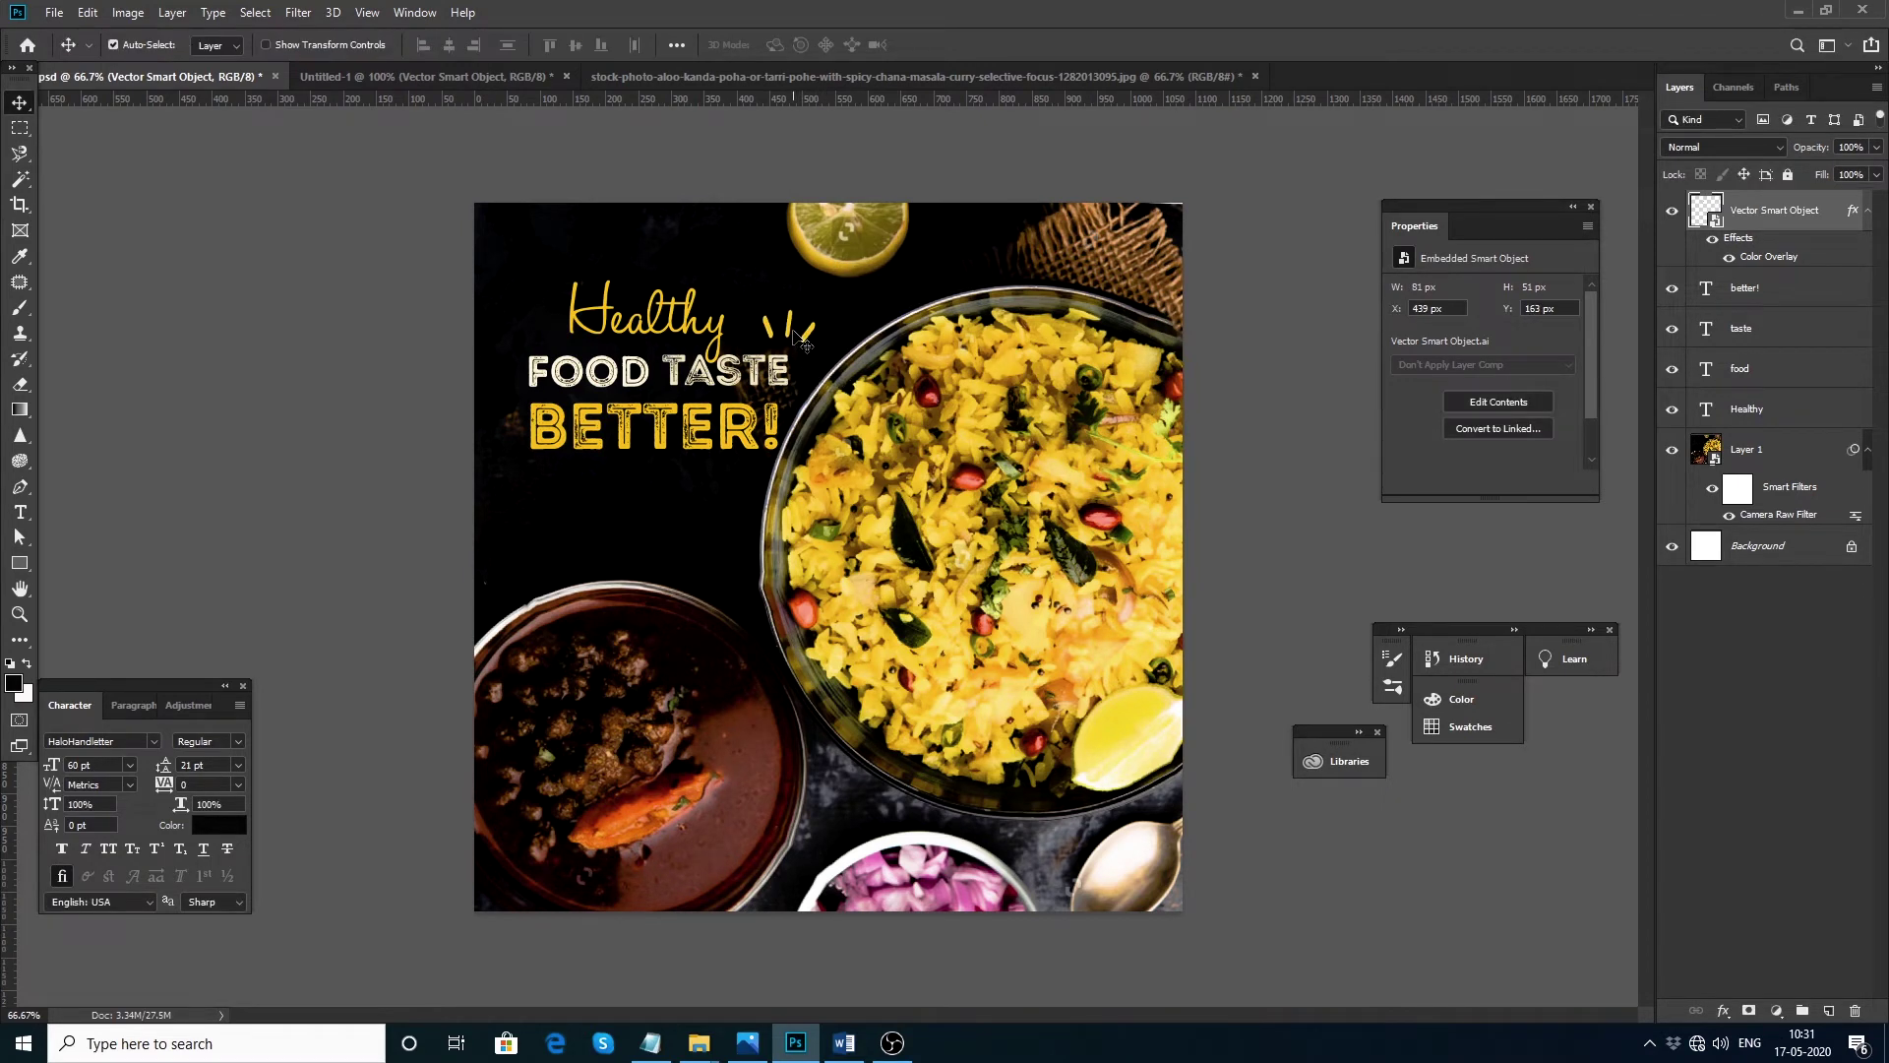
pyautogui.hotkey('ctrl', 't')
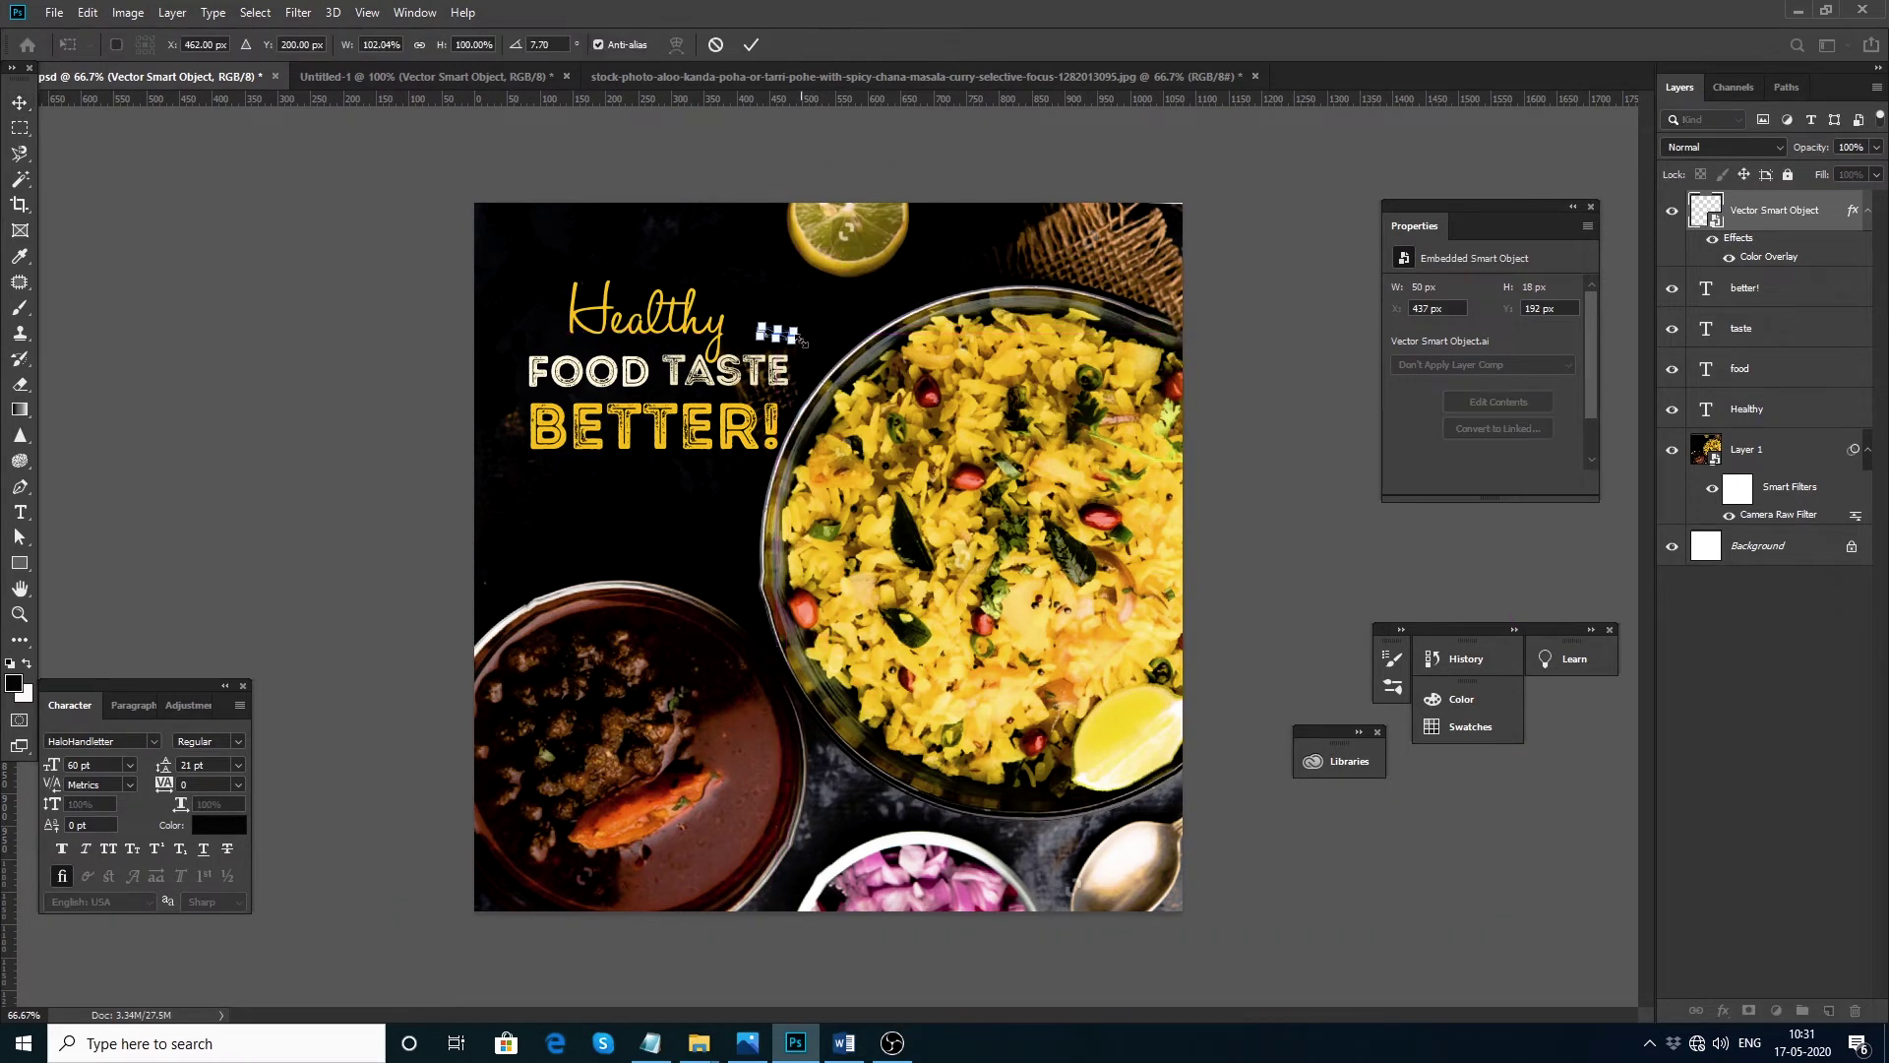
pyautogui.moveTo(799, 325); pyautogui.dragTo(813, 325)
pyautogui.press('Return')
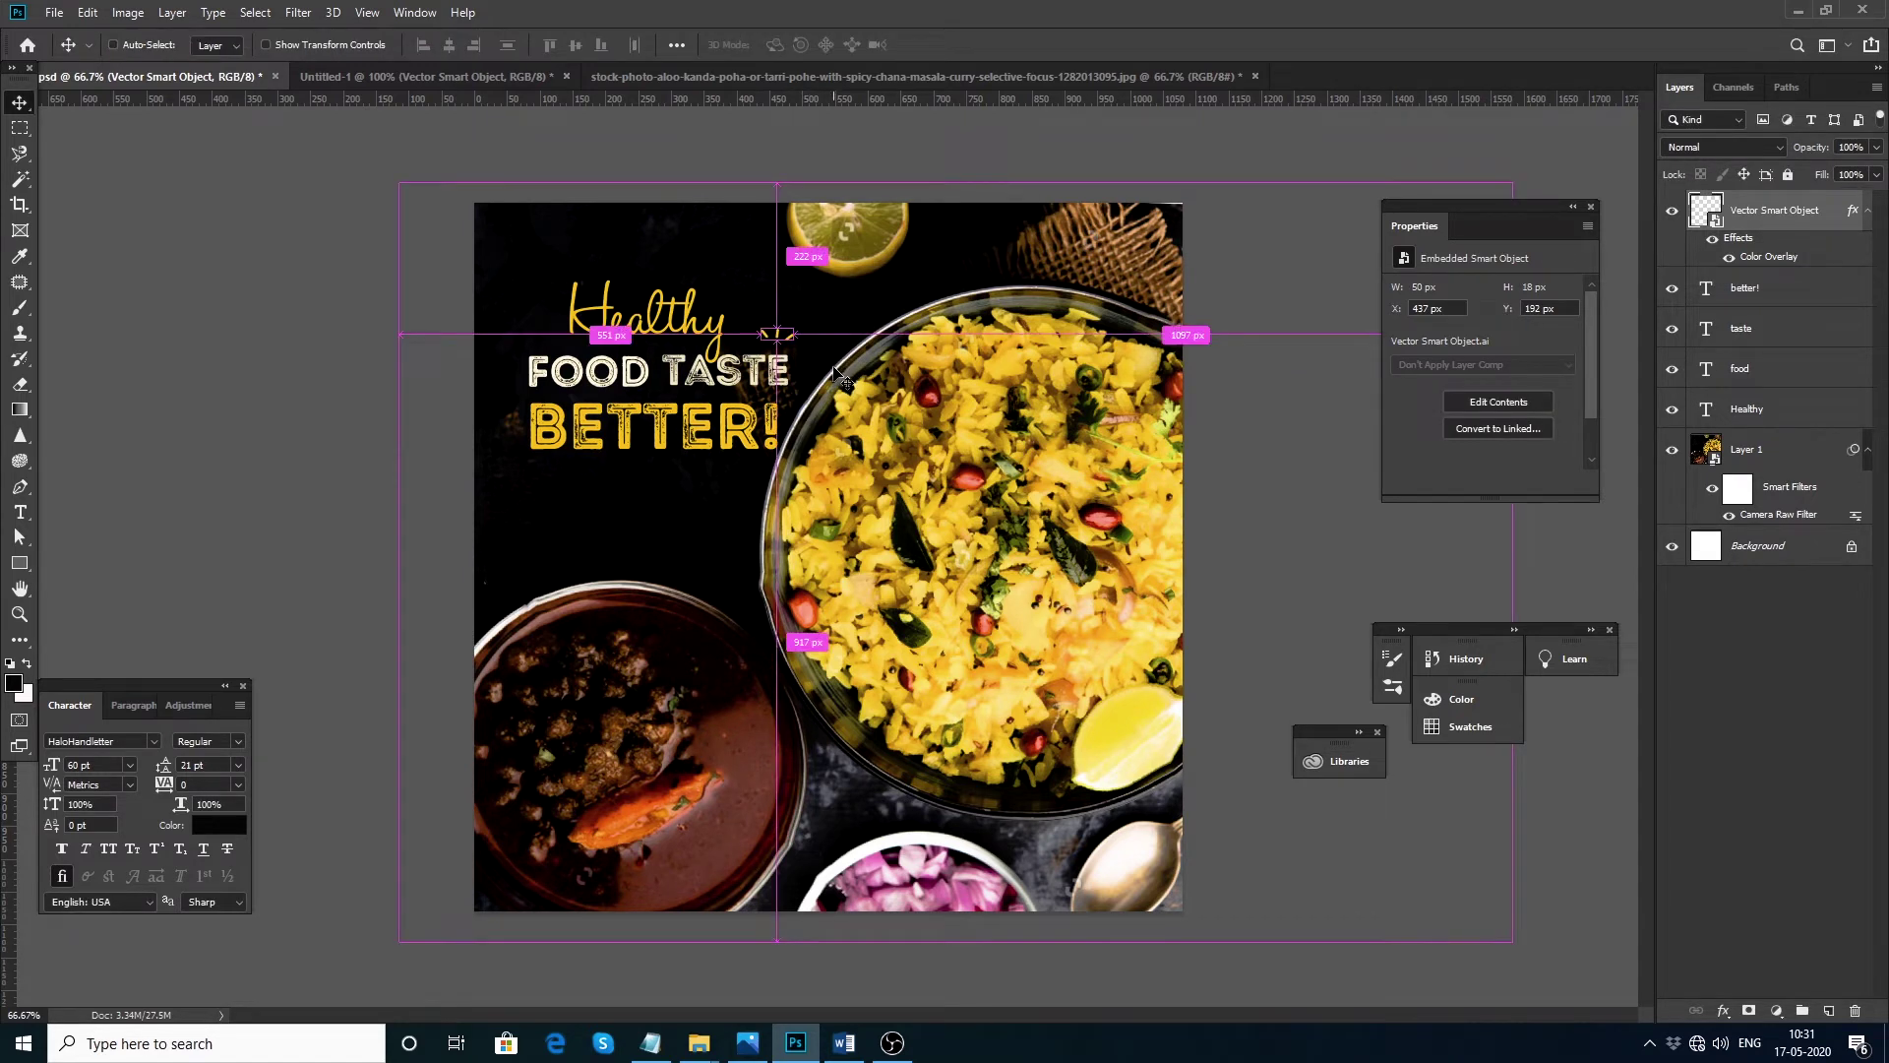
# Step: Move the accent strokes to the upper-left corner of "food", scaled to about 134% and rotated -32.79°
pyautogui.moveTo(777, 340); pyautogui.dragTo(547, 394)
pyautogui.hotkey('ctrl', 't')
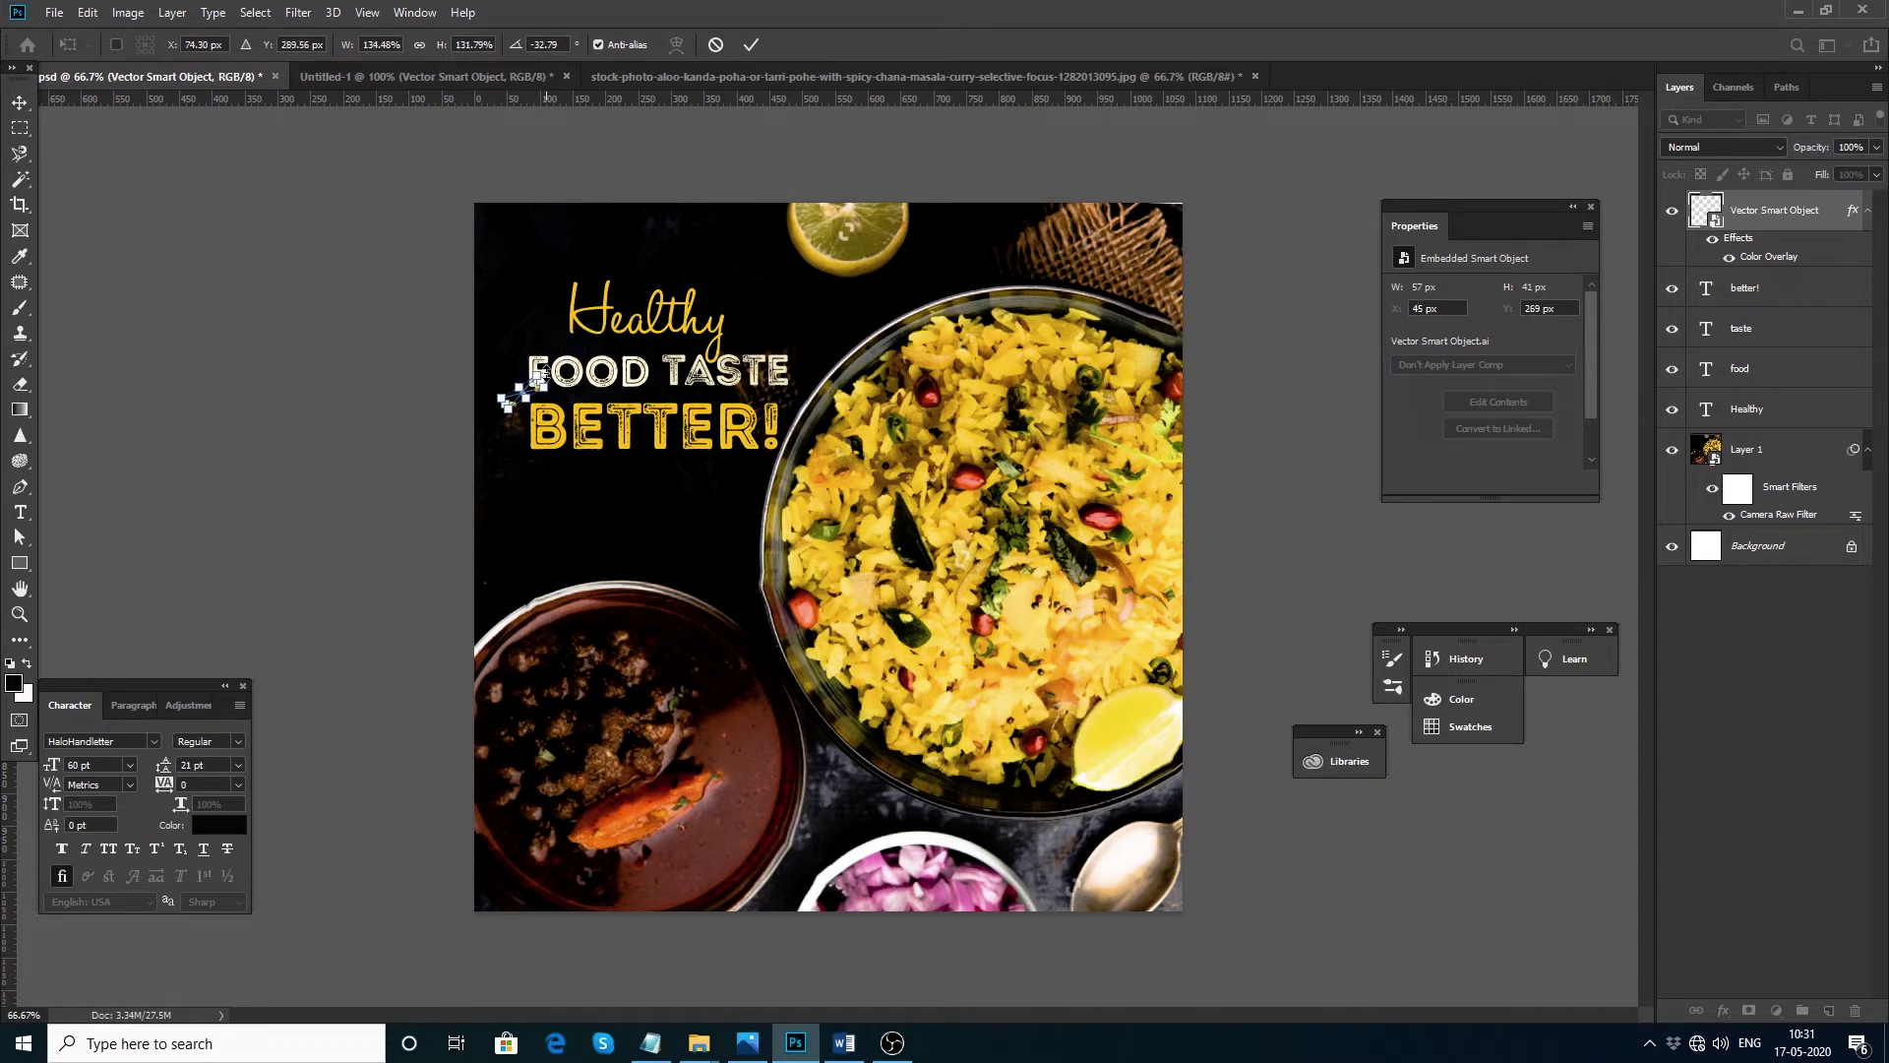
pyautogui.press('Return')
pyautogui.moveTo(528, 398)
pyautogui.mouseDown()
pyautogui.moveTo(569, 492)
pyautogui.moveTo(777, 418)
pyautogui.moveTo(799, 337)
pyautogui.moveTo(523, 350)
pyautogui.mouseUp()
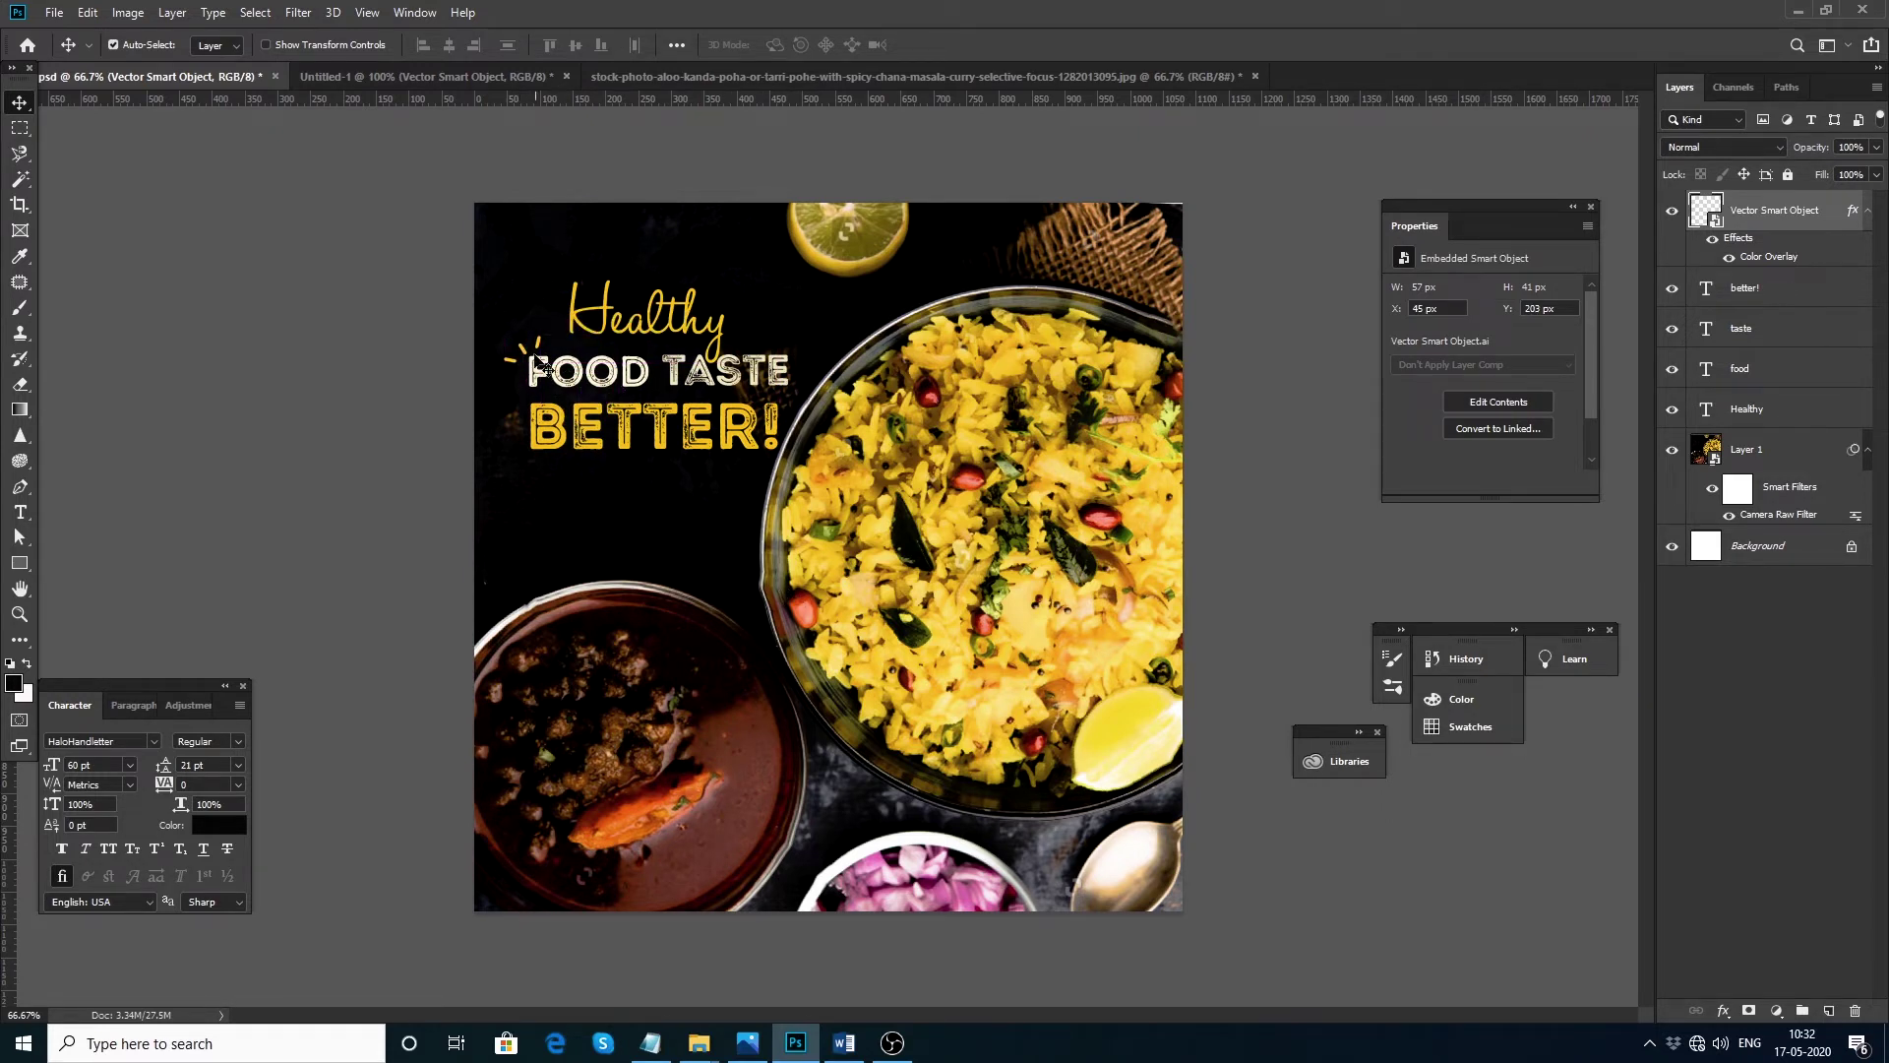
# Step: Duplicate the accent strokes, flip the copy vertically and fit it beside the exclamation mark of "better!"
pyautogui.moveTo(527, 354); pyautogui.dragTo(790, 395)
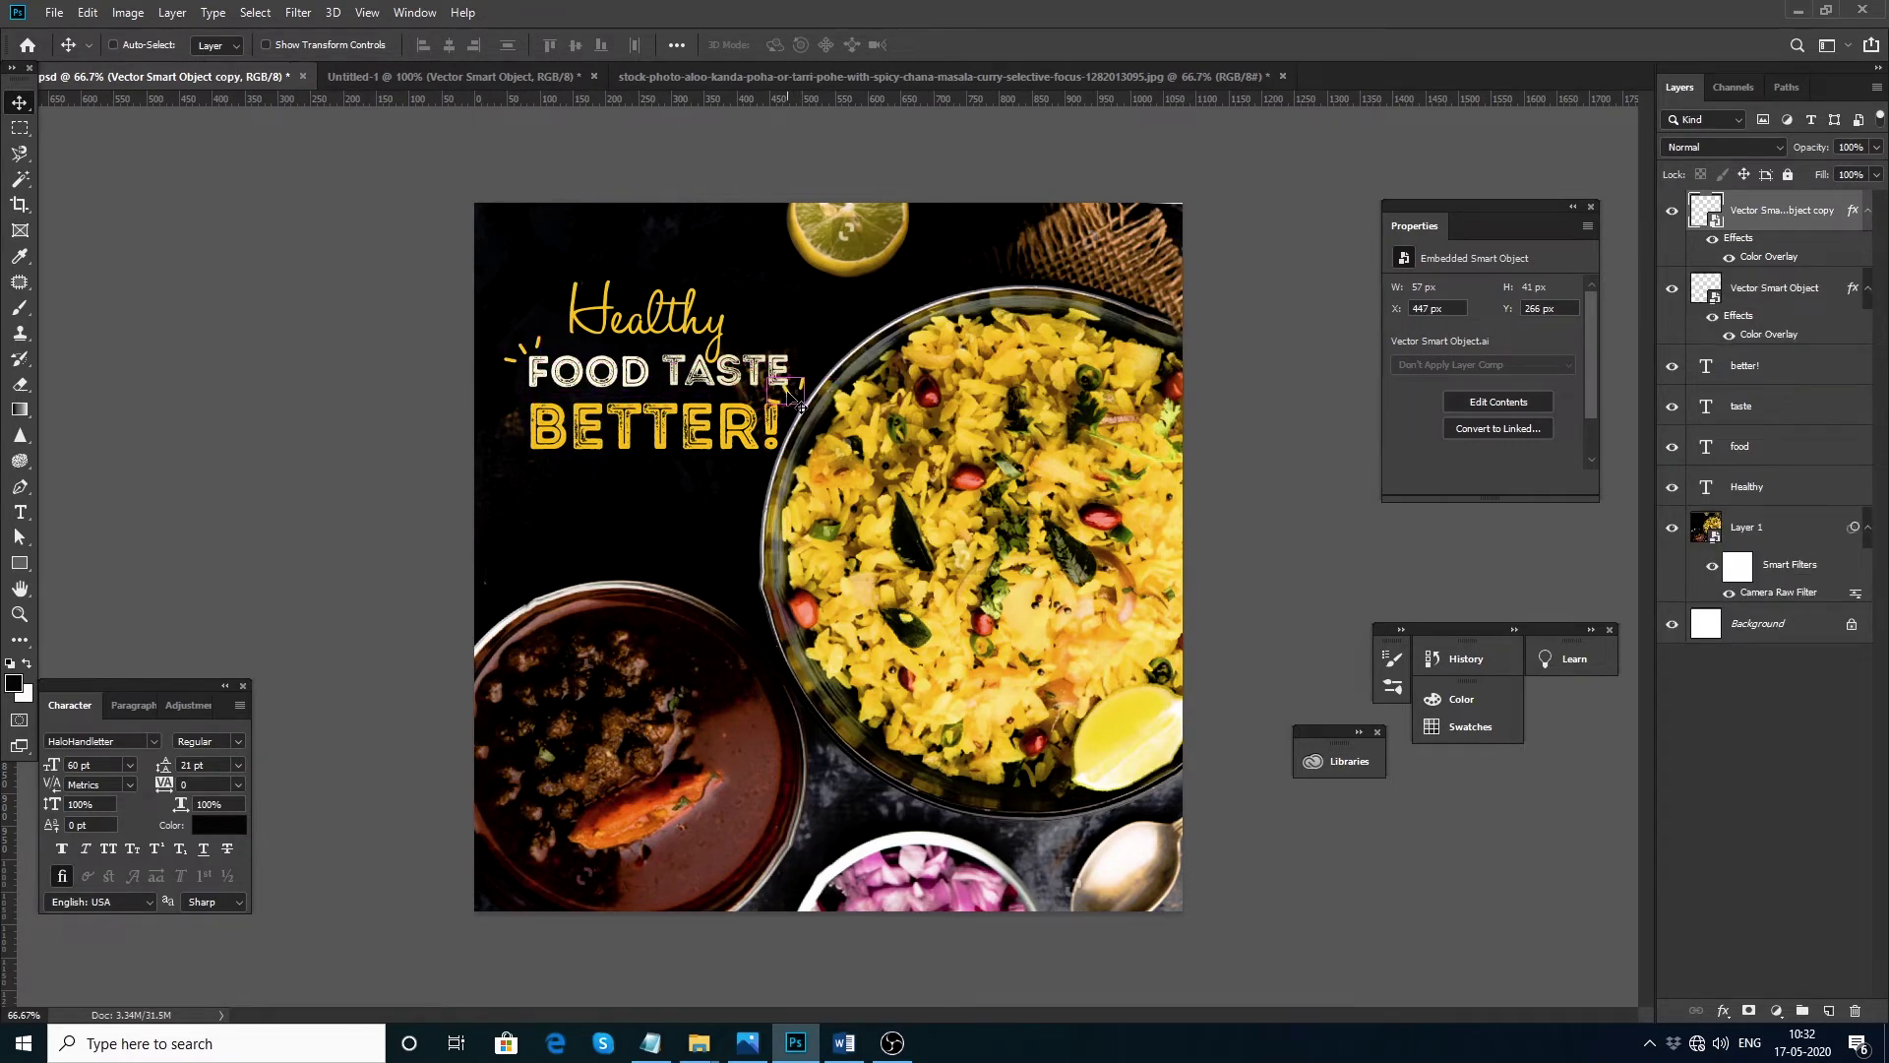
pyautogui.hotkey('ctrl', 't')
pyautogui.rightClick(802, 381)
pyautogui.click(866, 612)
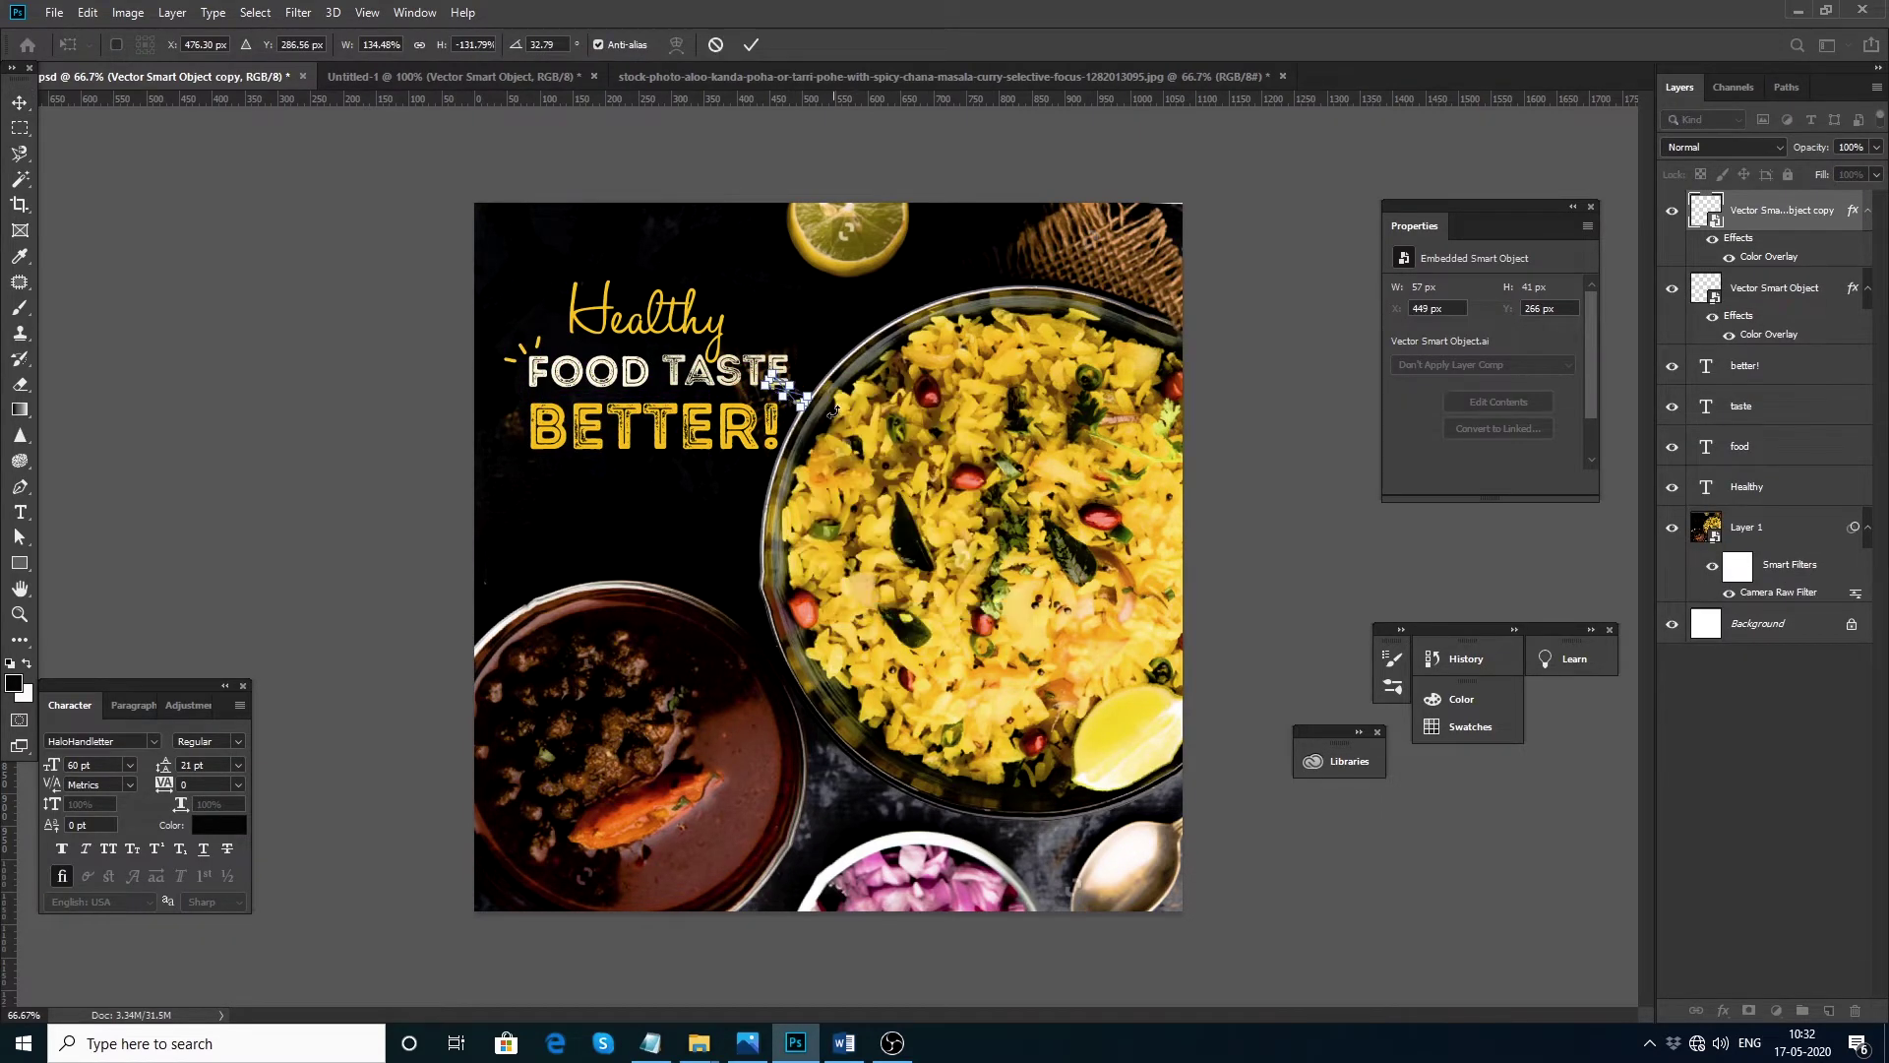
pyautogui.moveTo(799, 398); pyautogui.dragTo(802, 414)
pyautogui.press('Return')
# Step: Shift the food photo slightly right and move the accent copy a little away from the exclamation mark
pyautogui.moveTo(956, 478); pyautogui.dragTo(971, 478)
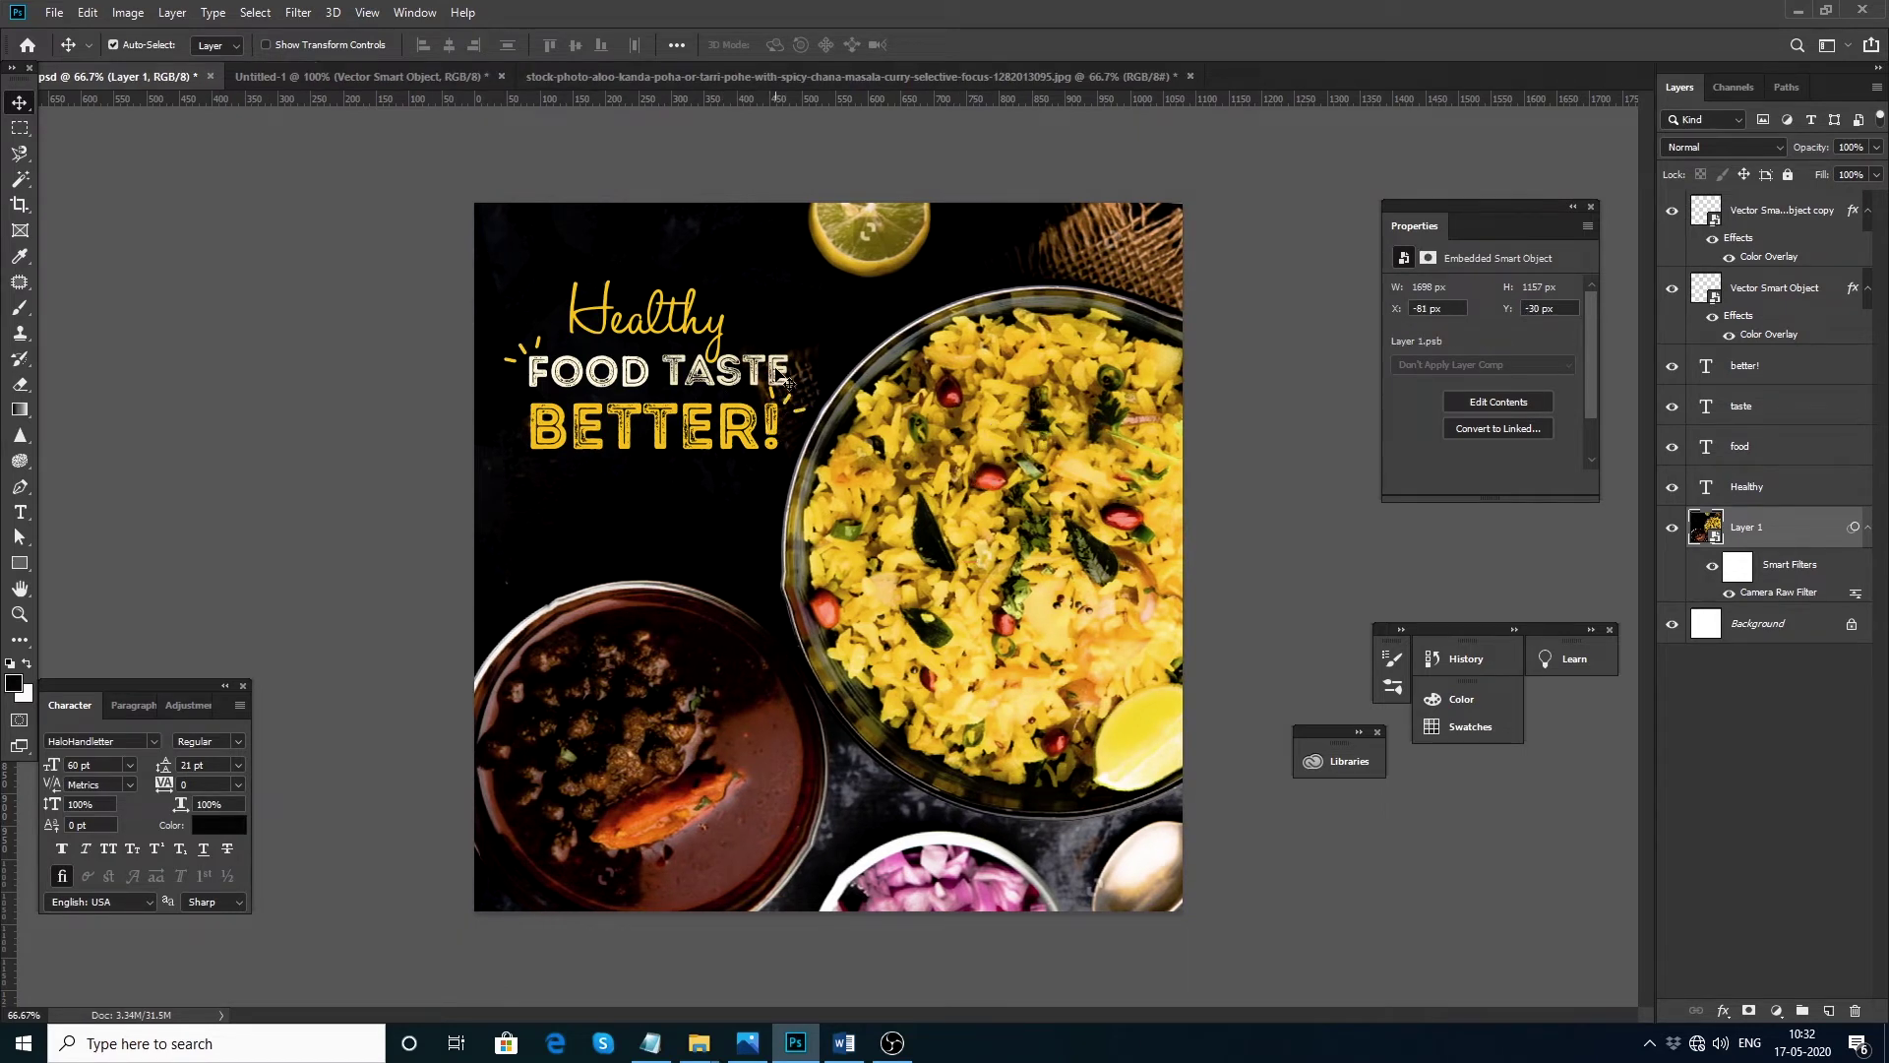
pyautogui.moveTo(787, 402); pyautogui.dragTo(799, 405)
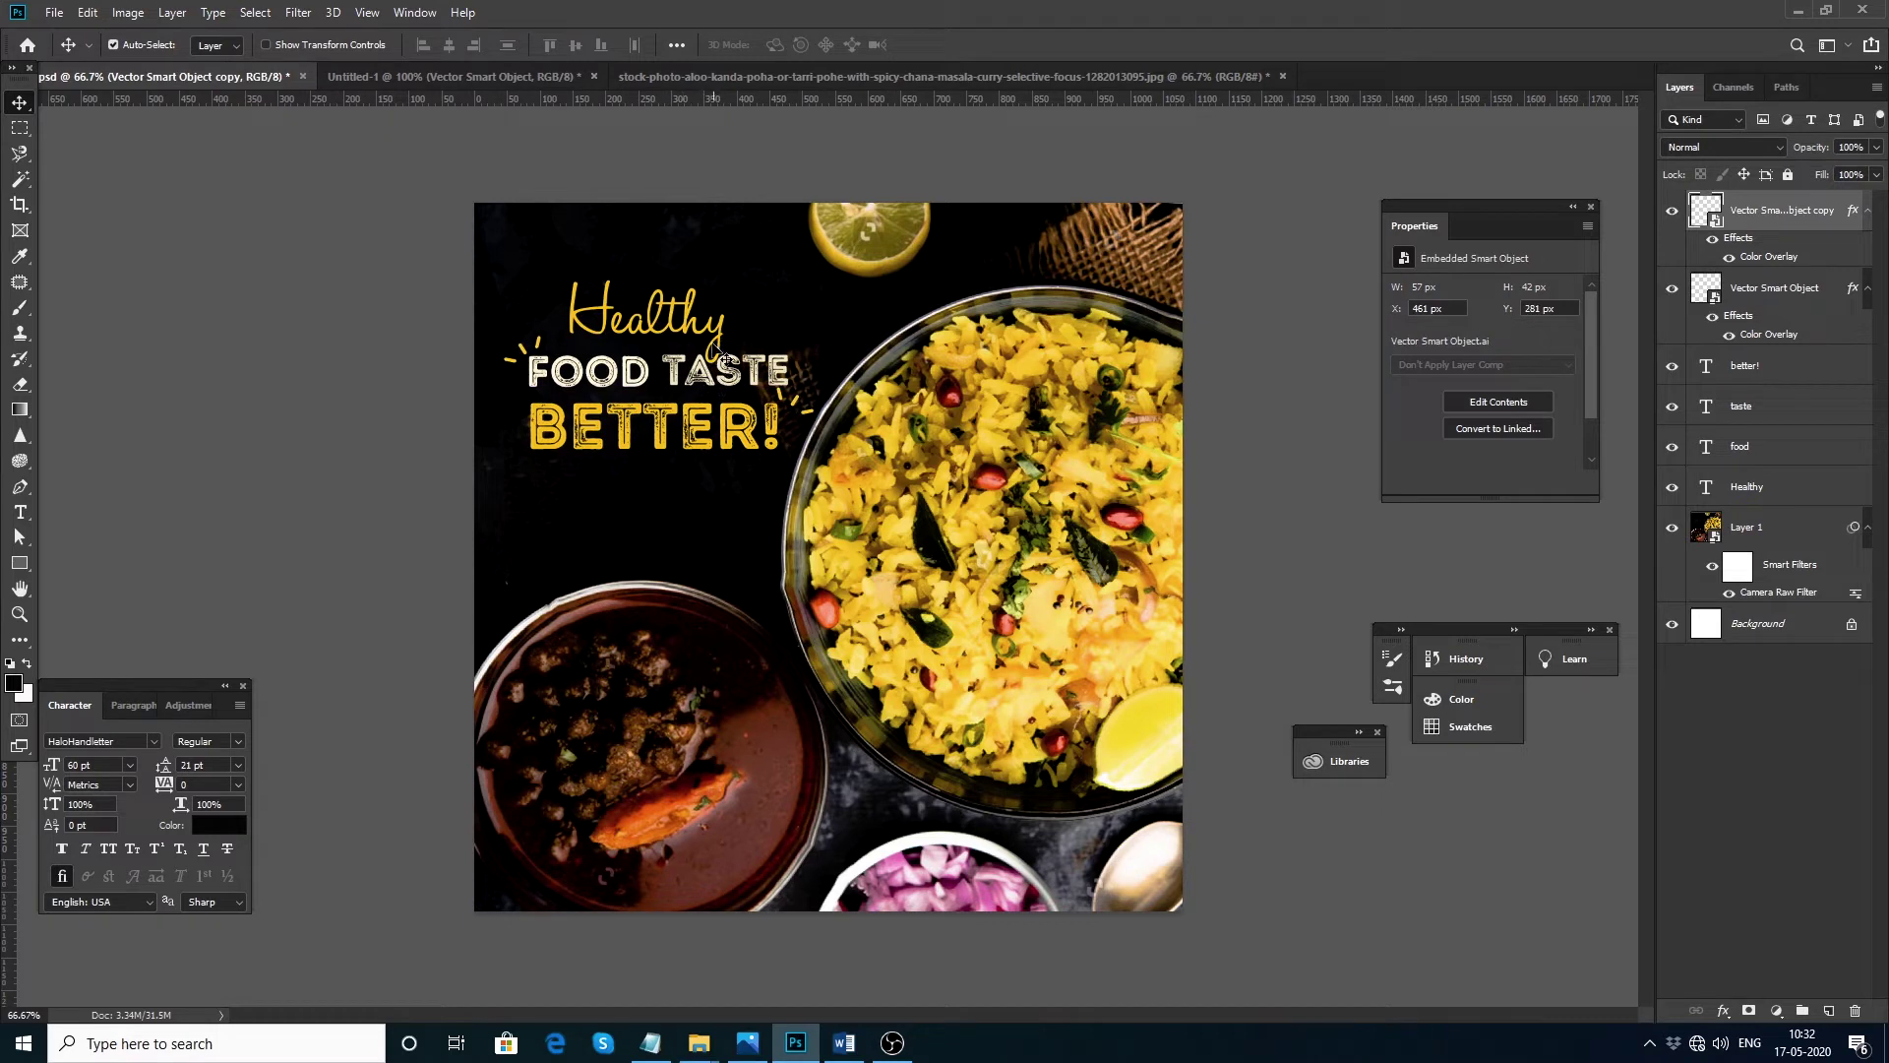
# Step: Deselect the slogan text and save the document
pyautogui.click(660, 440)
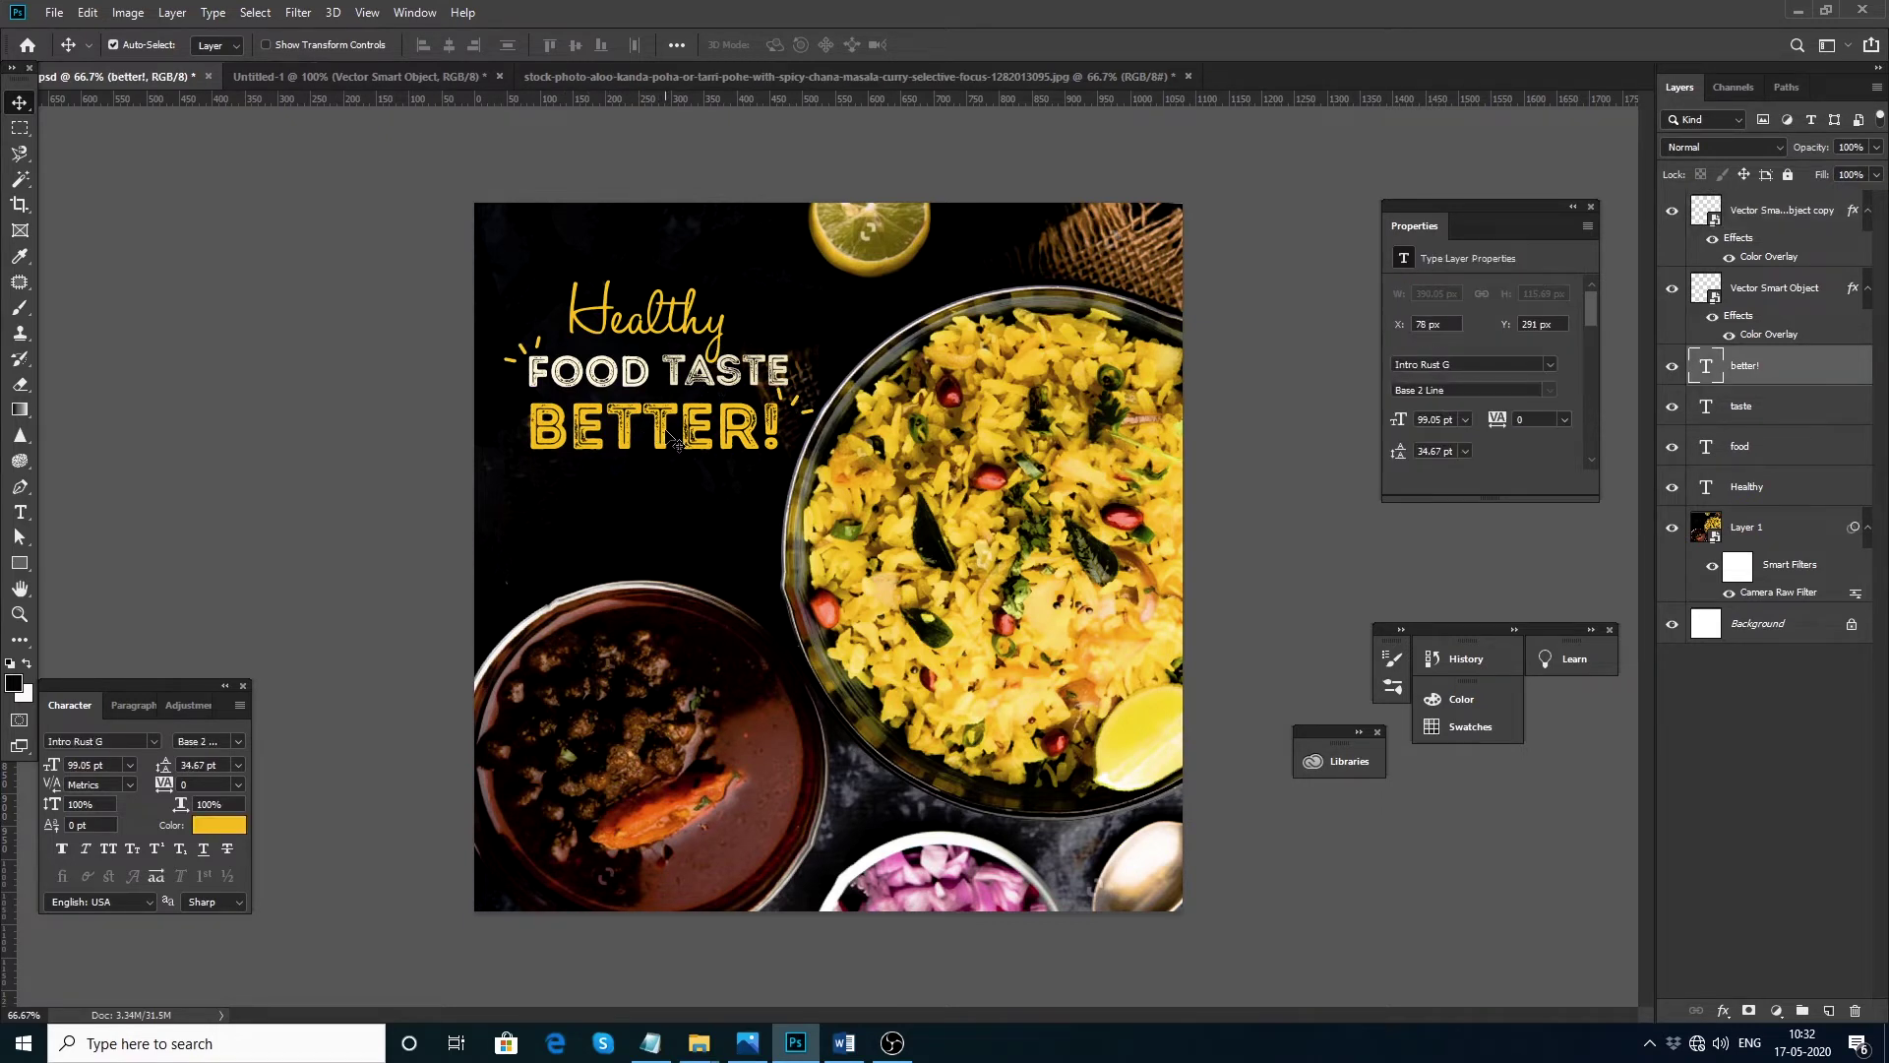
pyautogui.click(369, 464)
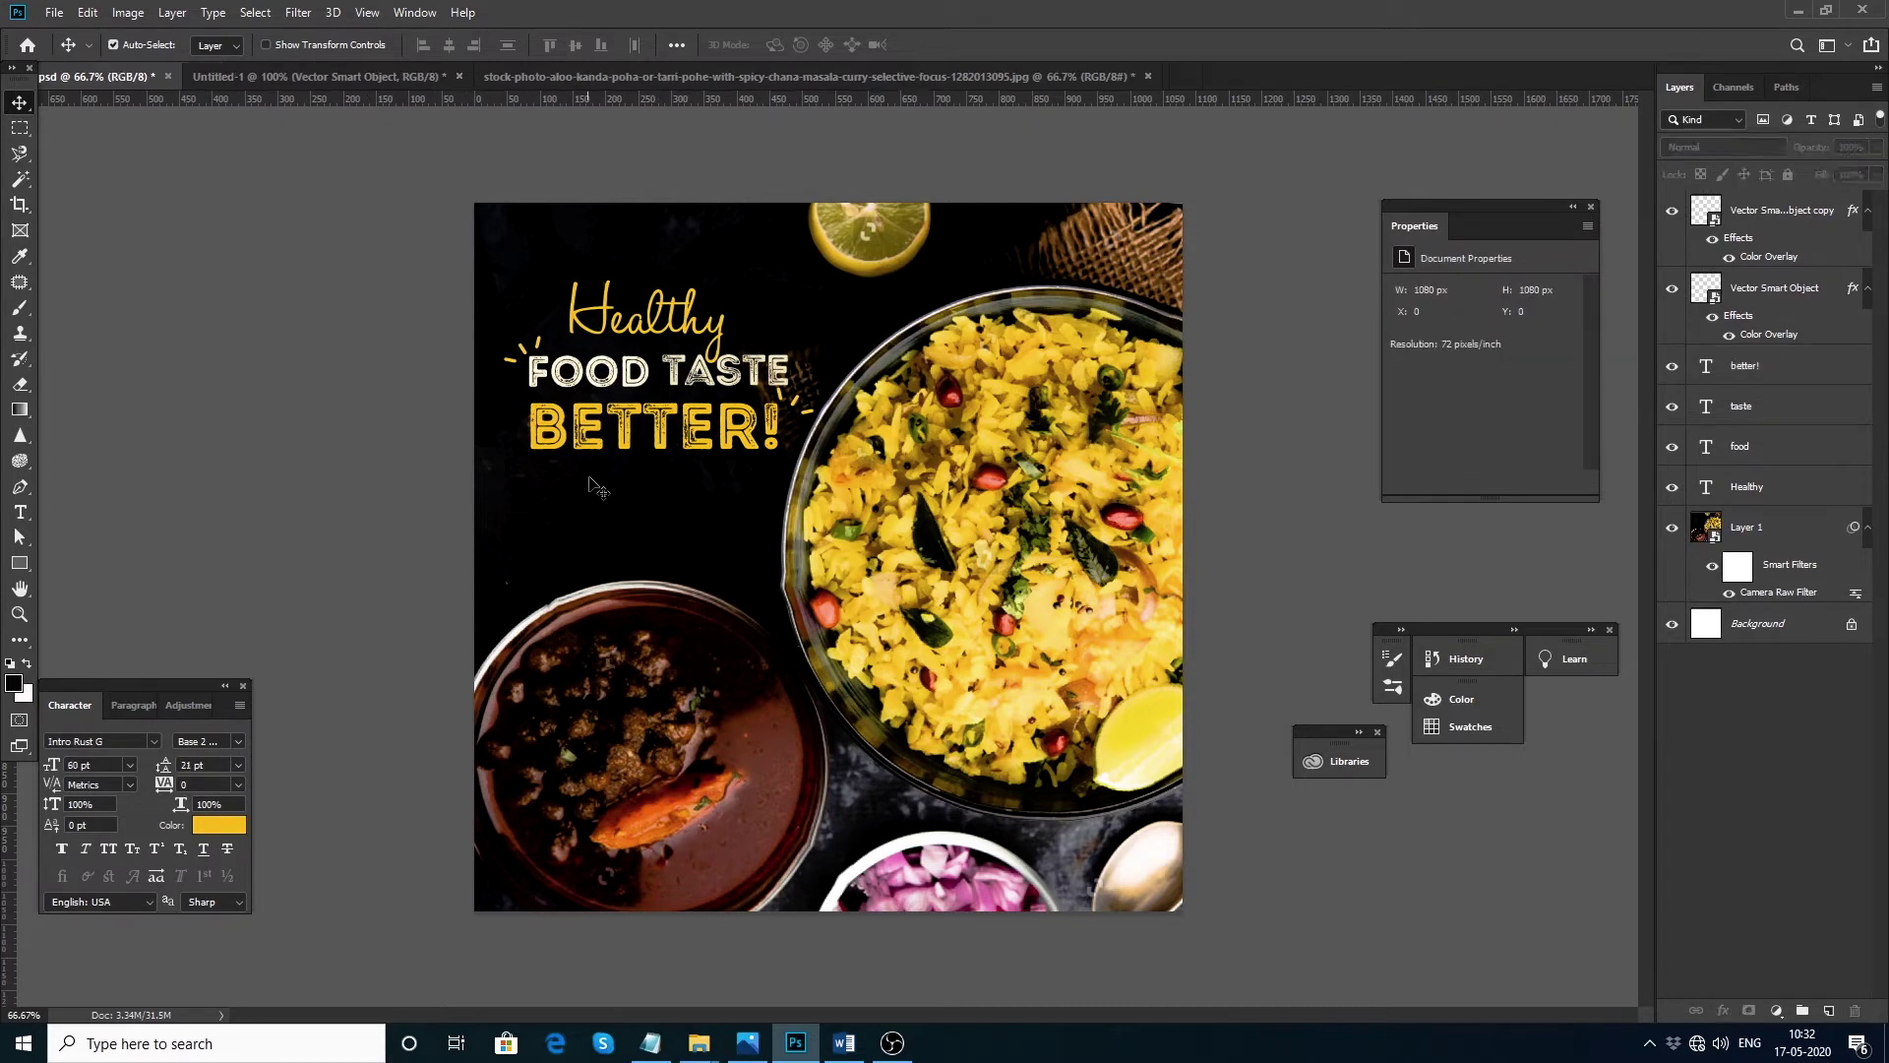
pyautogui.hotkey('ctrl', 's')
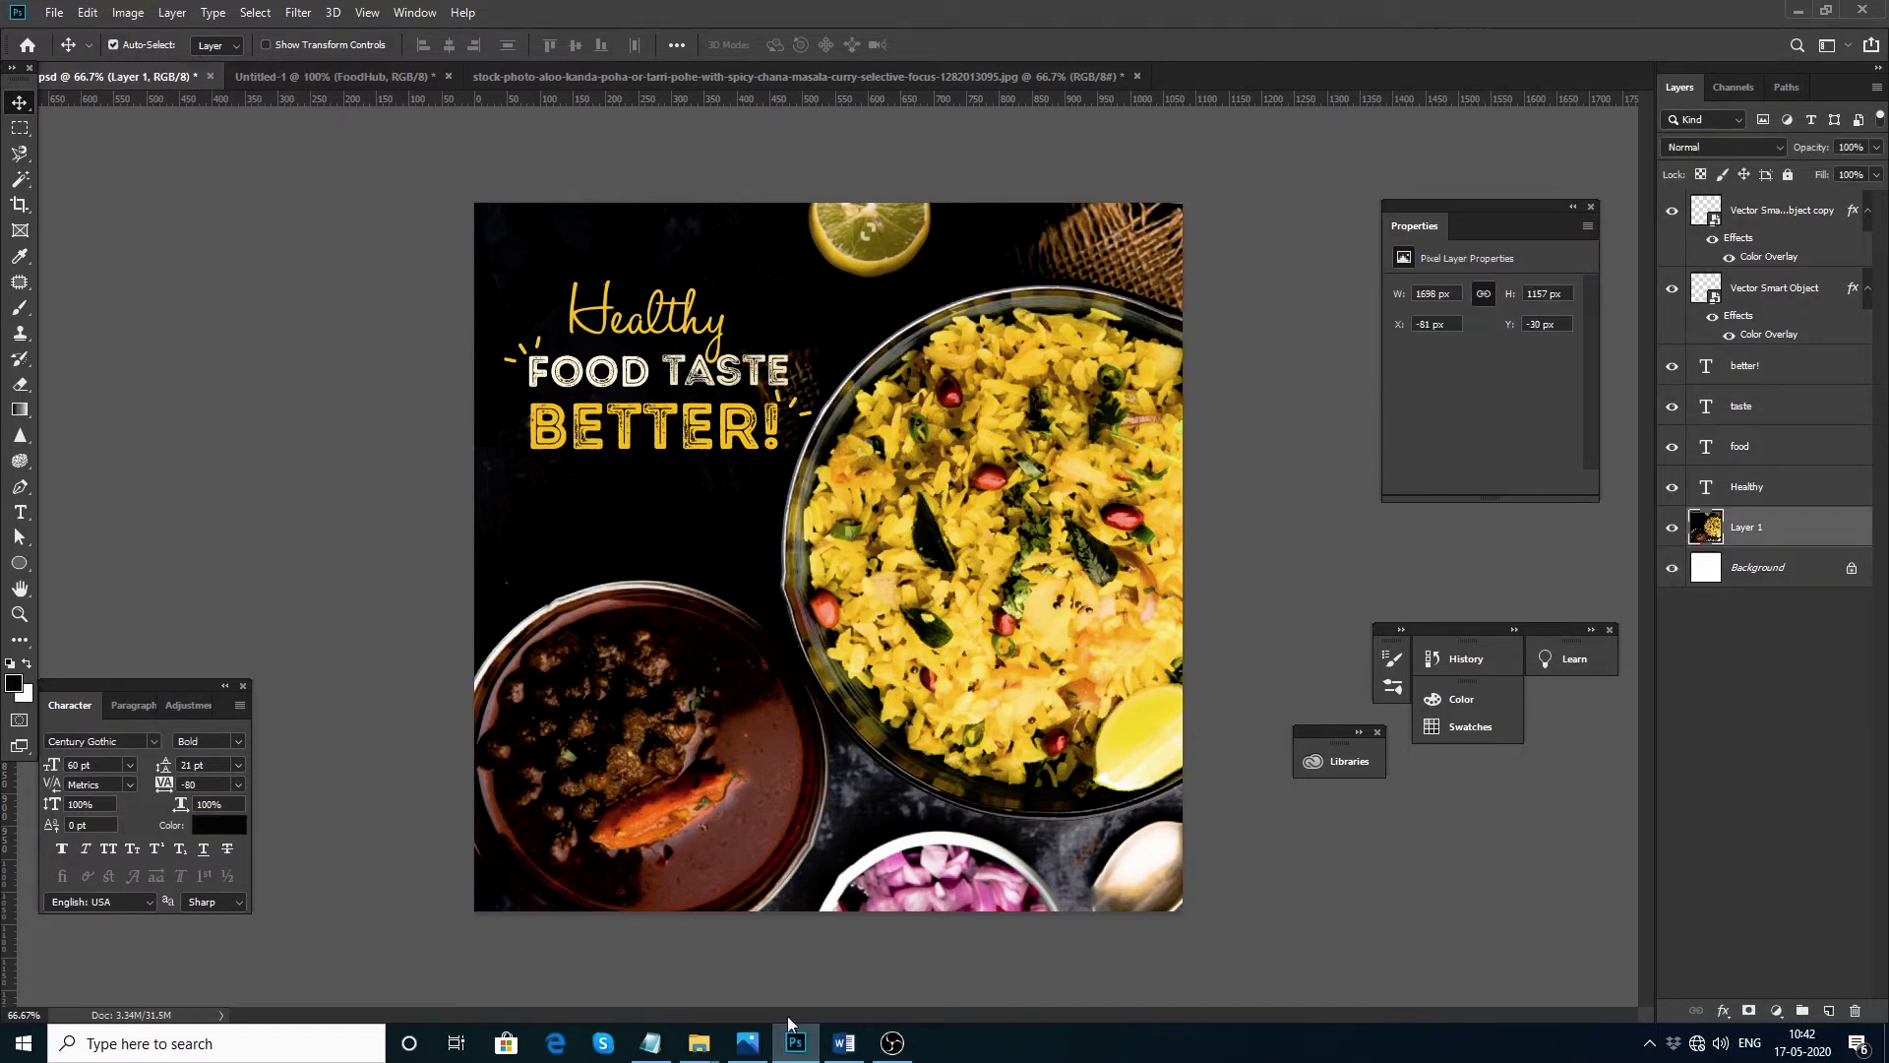
# Step: Nudge the slogan with both accents up, skew it vertically by -4.88° and enlarge it to about 103%
pyautogui.moveTo(478, 279); pyautogui.dragTo(851, 413)
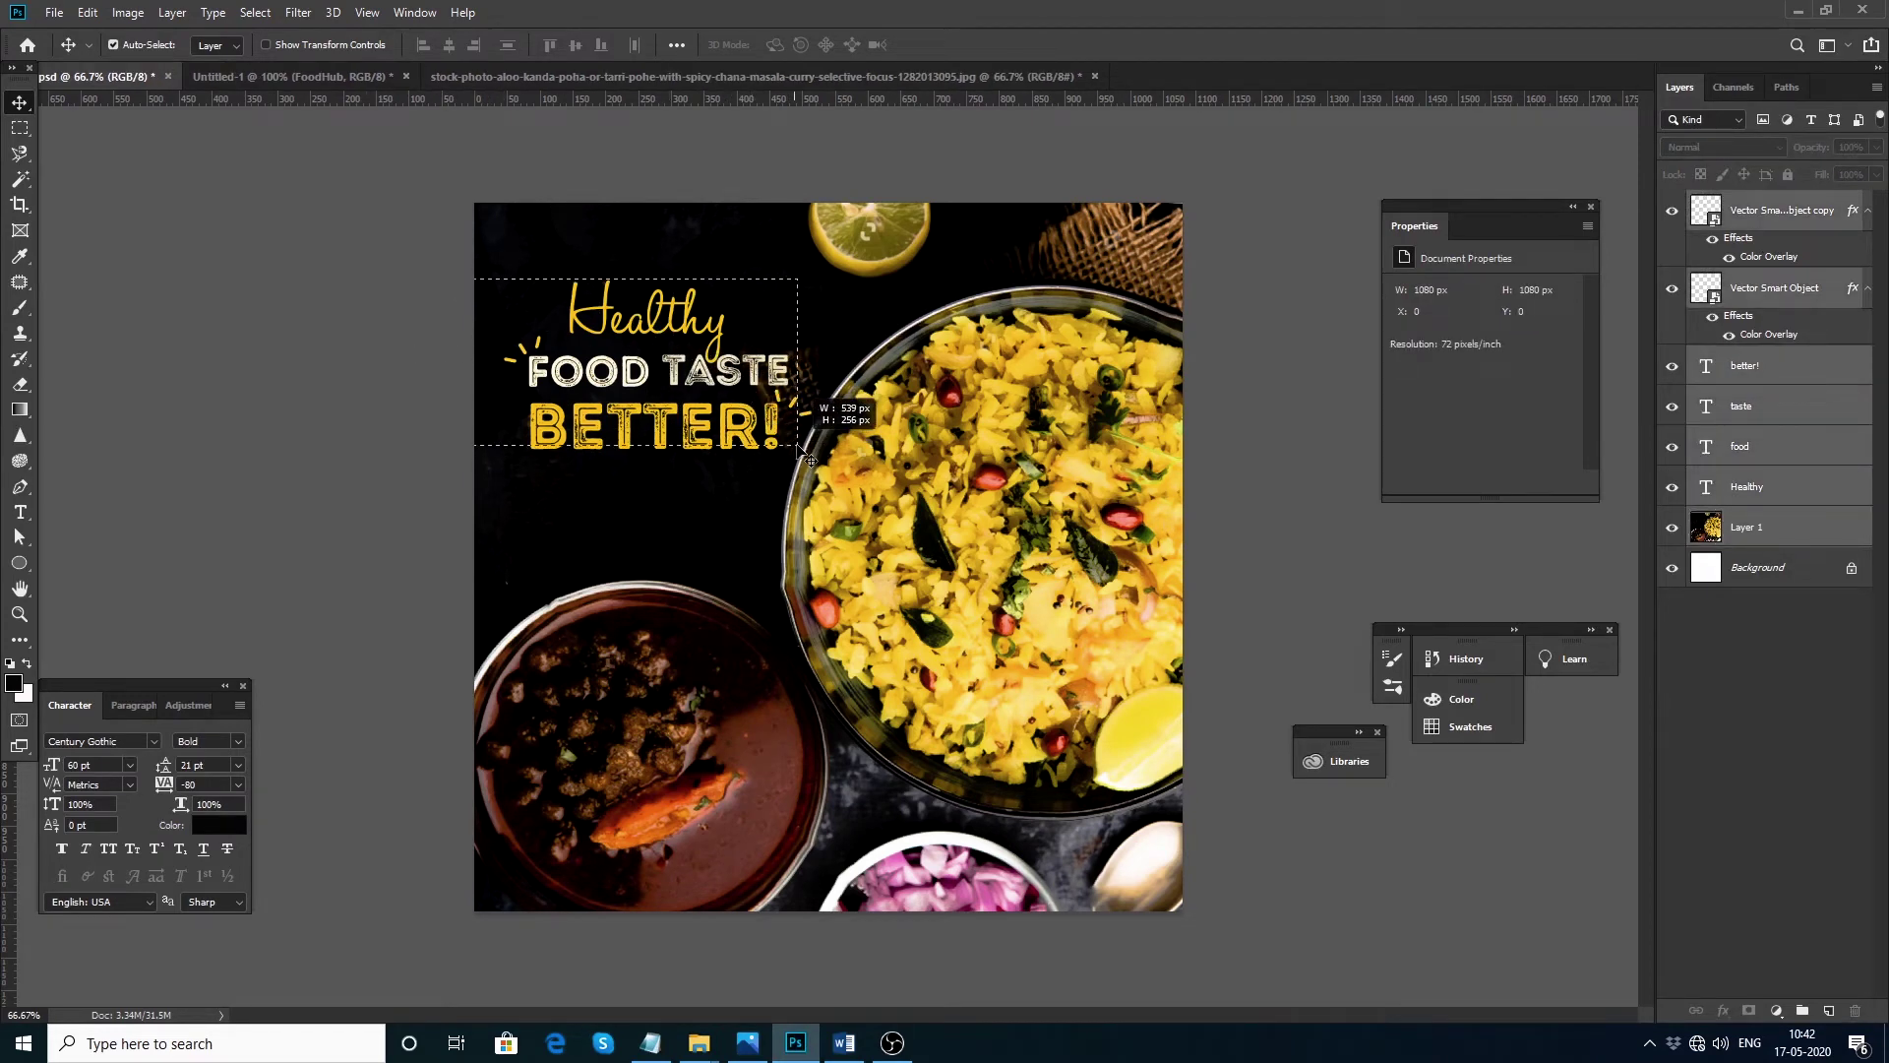
pyautogui.hotkey('ctrl', 't')
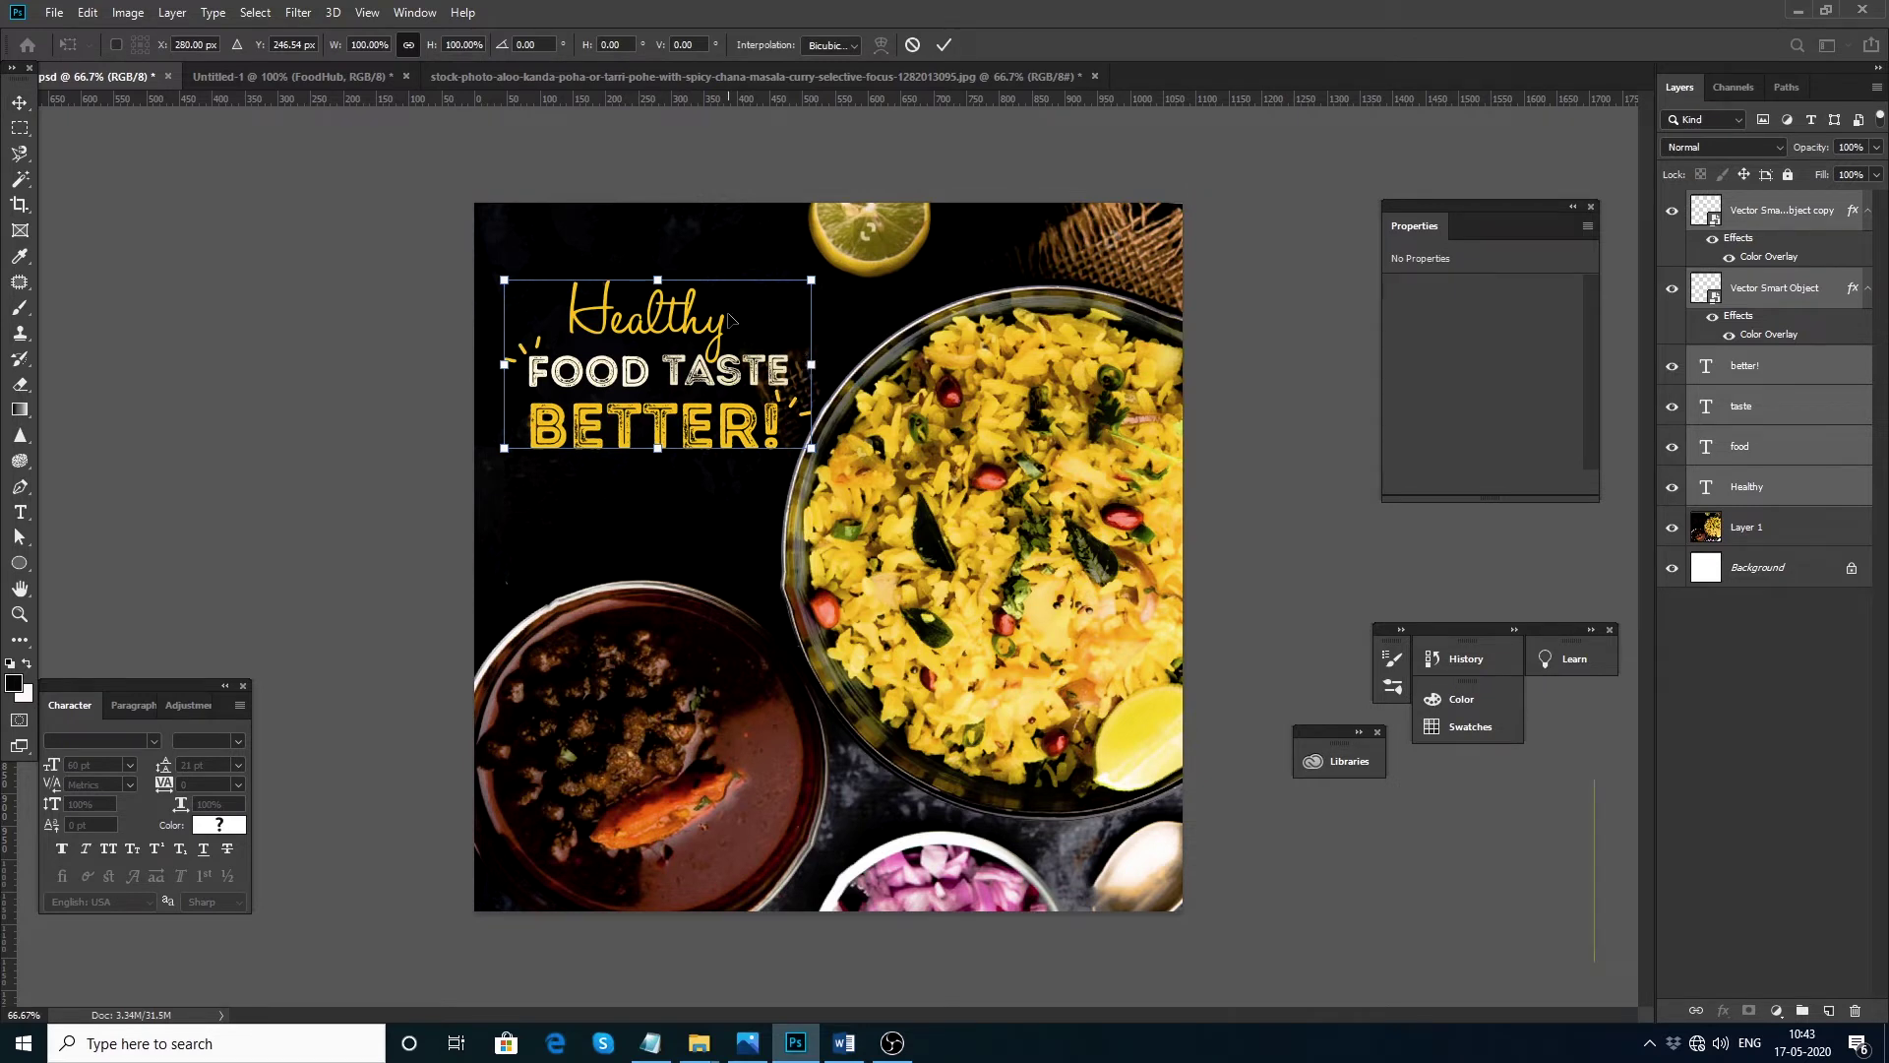
pyautogui.press('Up')
pyautogui.press('Up')
pyautogui.press('Up')
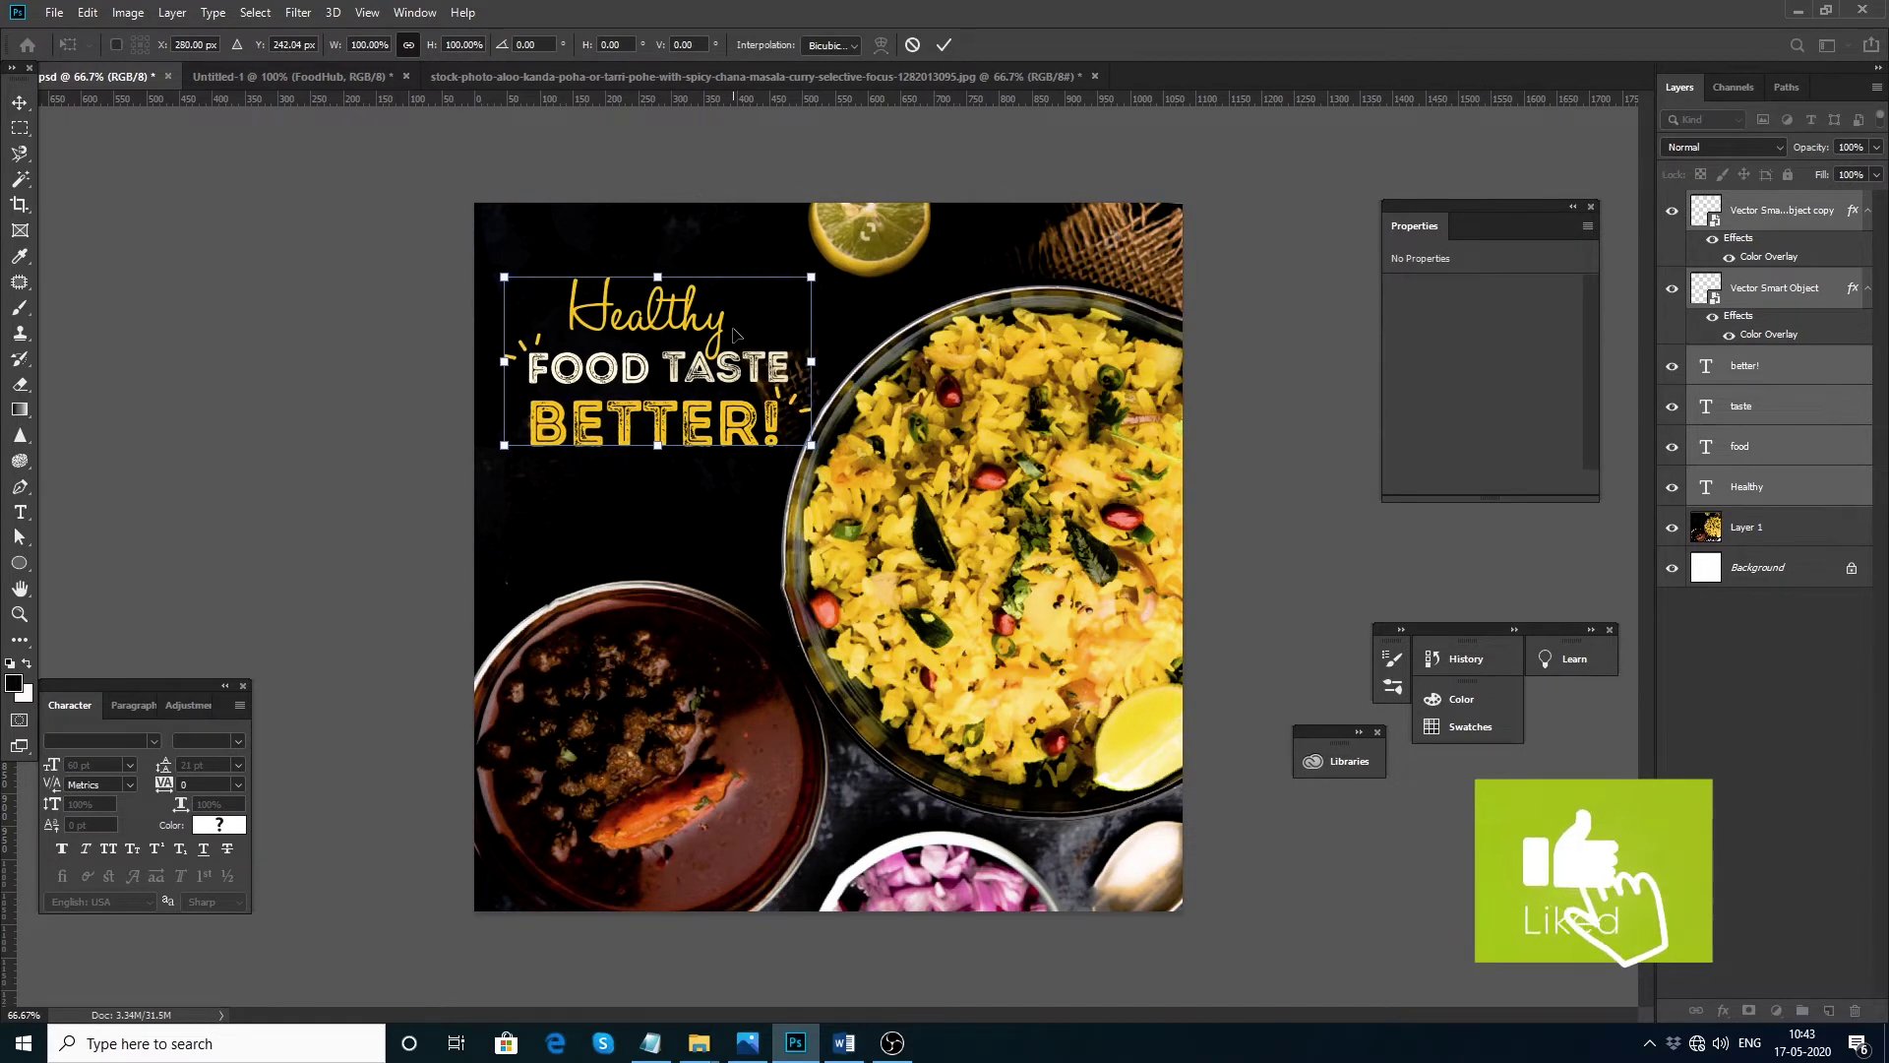
pyautogui.moveTo(813, 363); pyautogui.dragTo(818, 341)
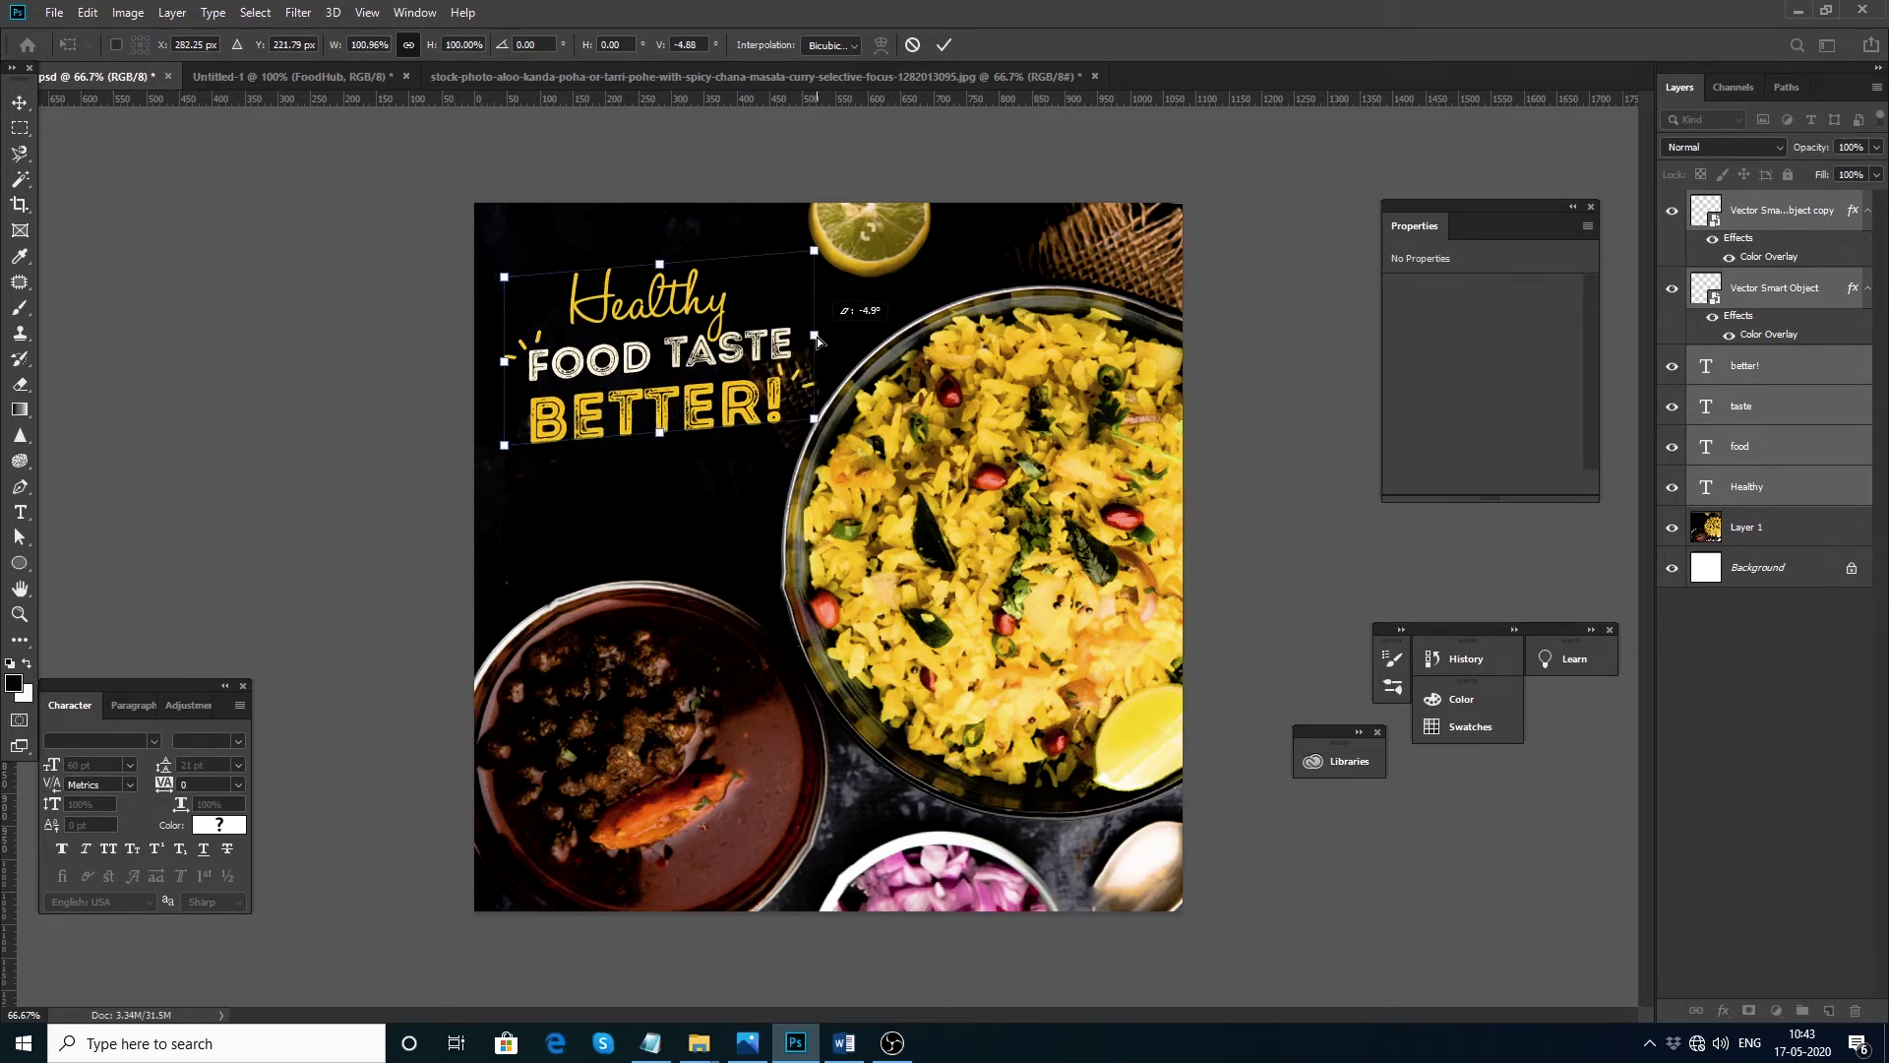
pyautogui.press('Return')
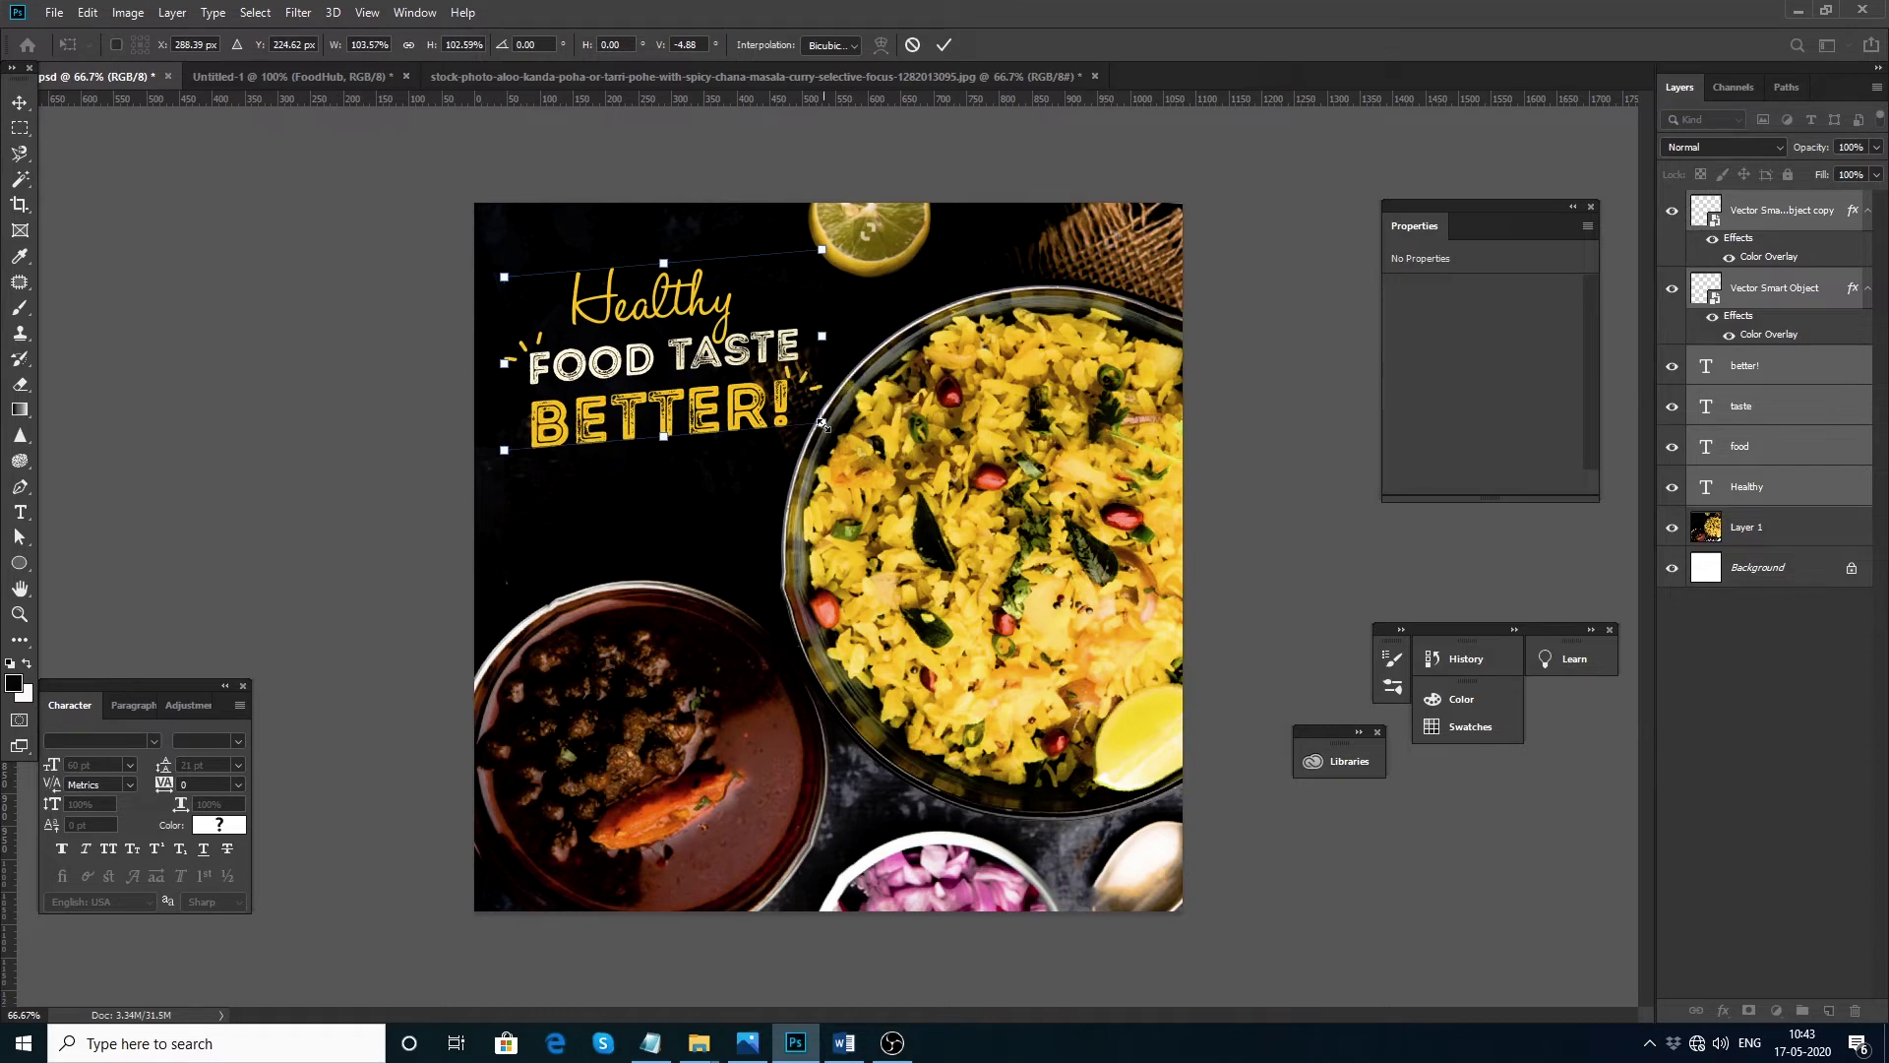
pyautogui.click(403, 457)
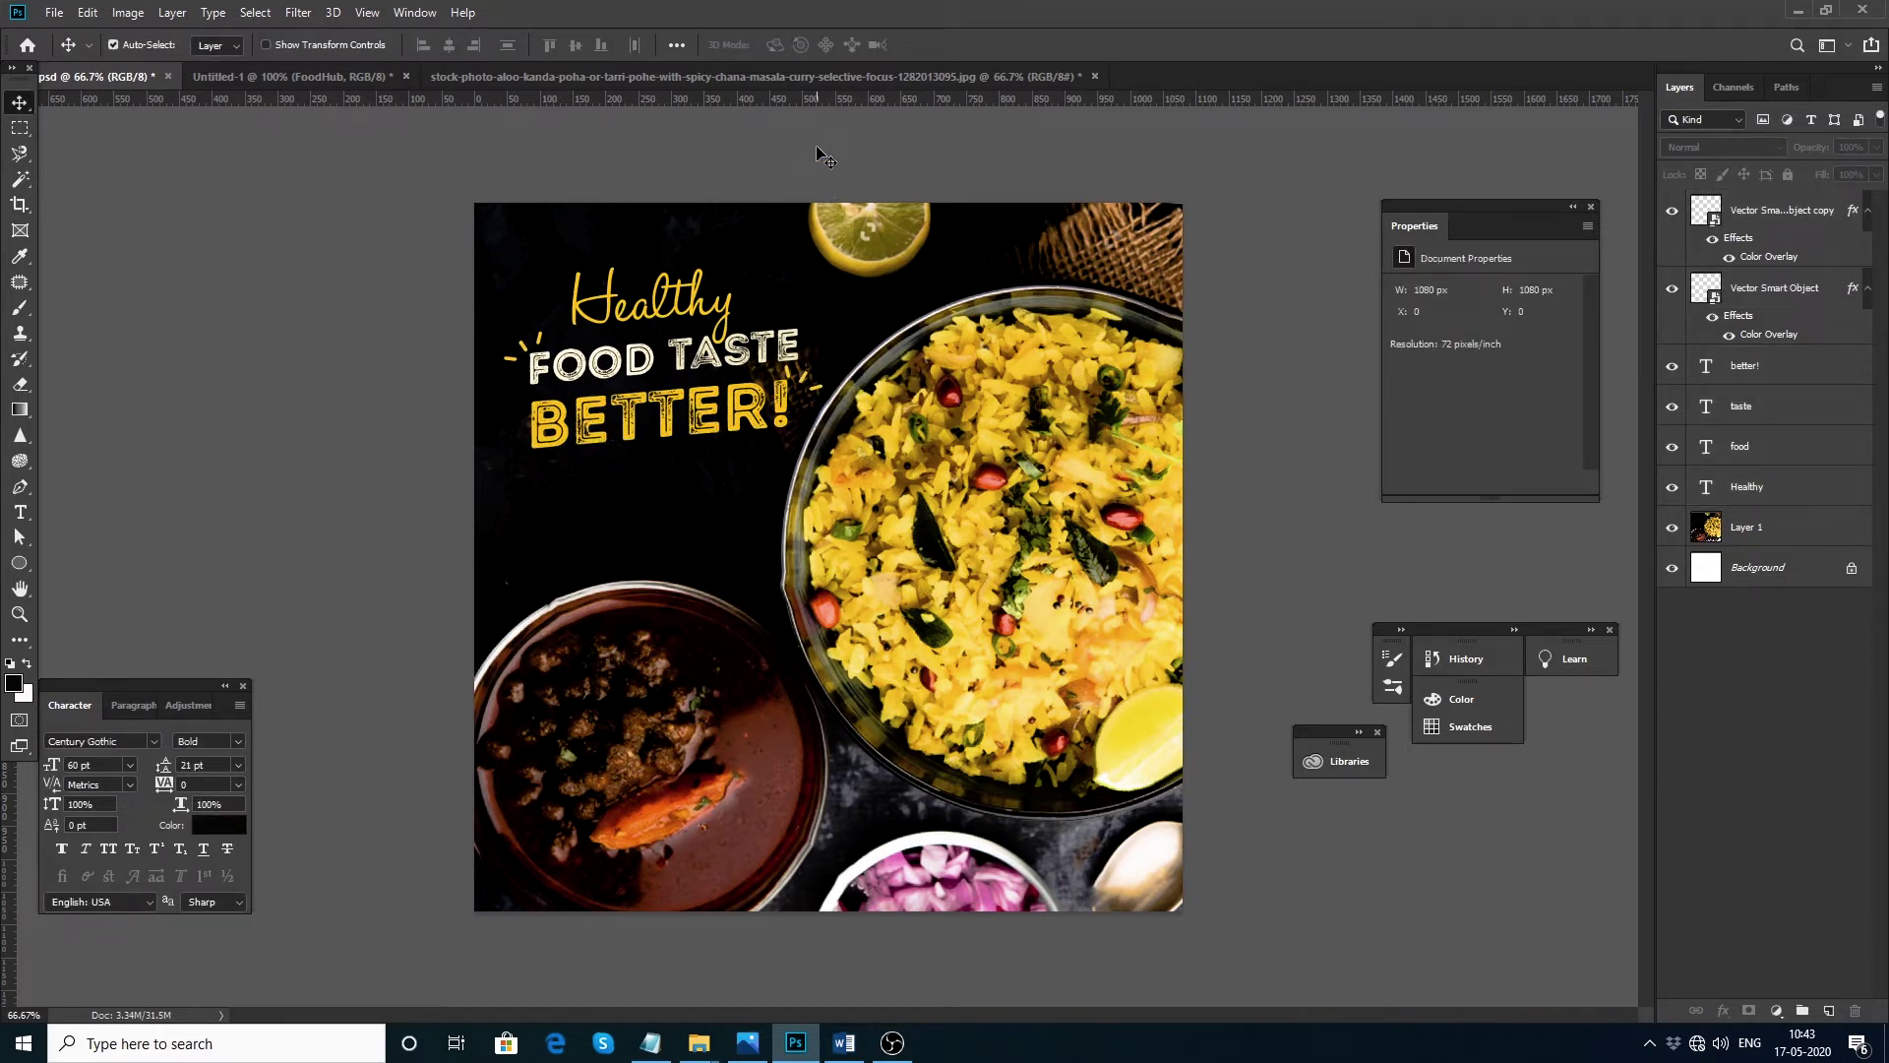
# Step: Reduce the canvas height to 1023 pixels, anchored at the top centre, and nudge the food photo slightly up
pyautogui.moveTo(817, 98); pyautogui.dragTo(492, 103)
pyautogui.click(128, 12)
pyautogui.click(159, 178)
pyautogui.write('1023')
pyautogui.click(929, 421)
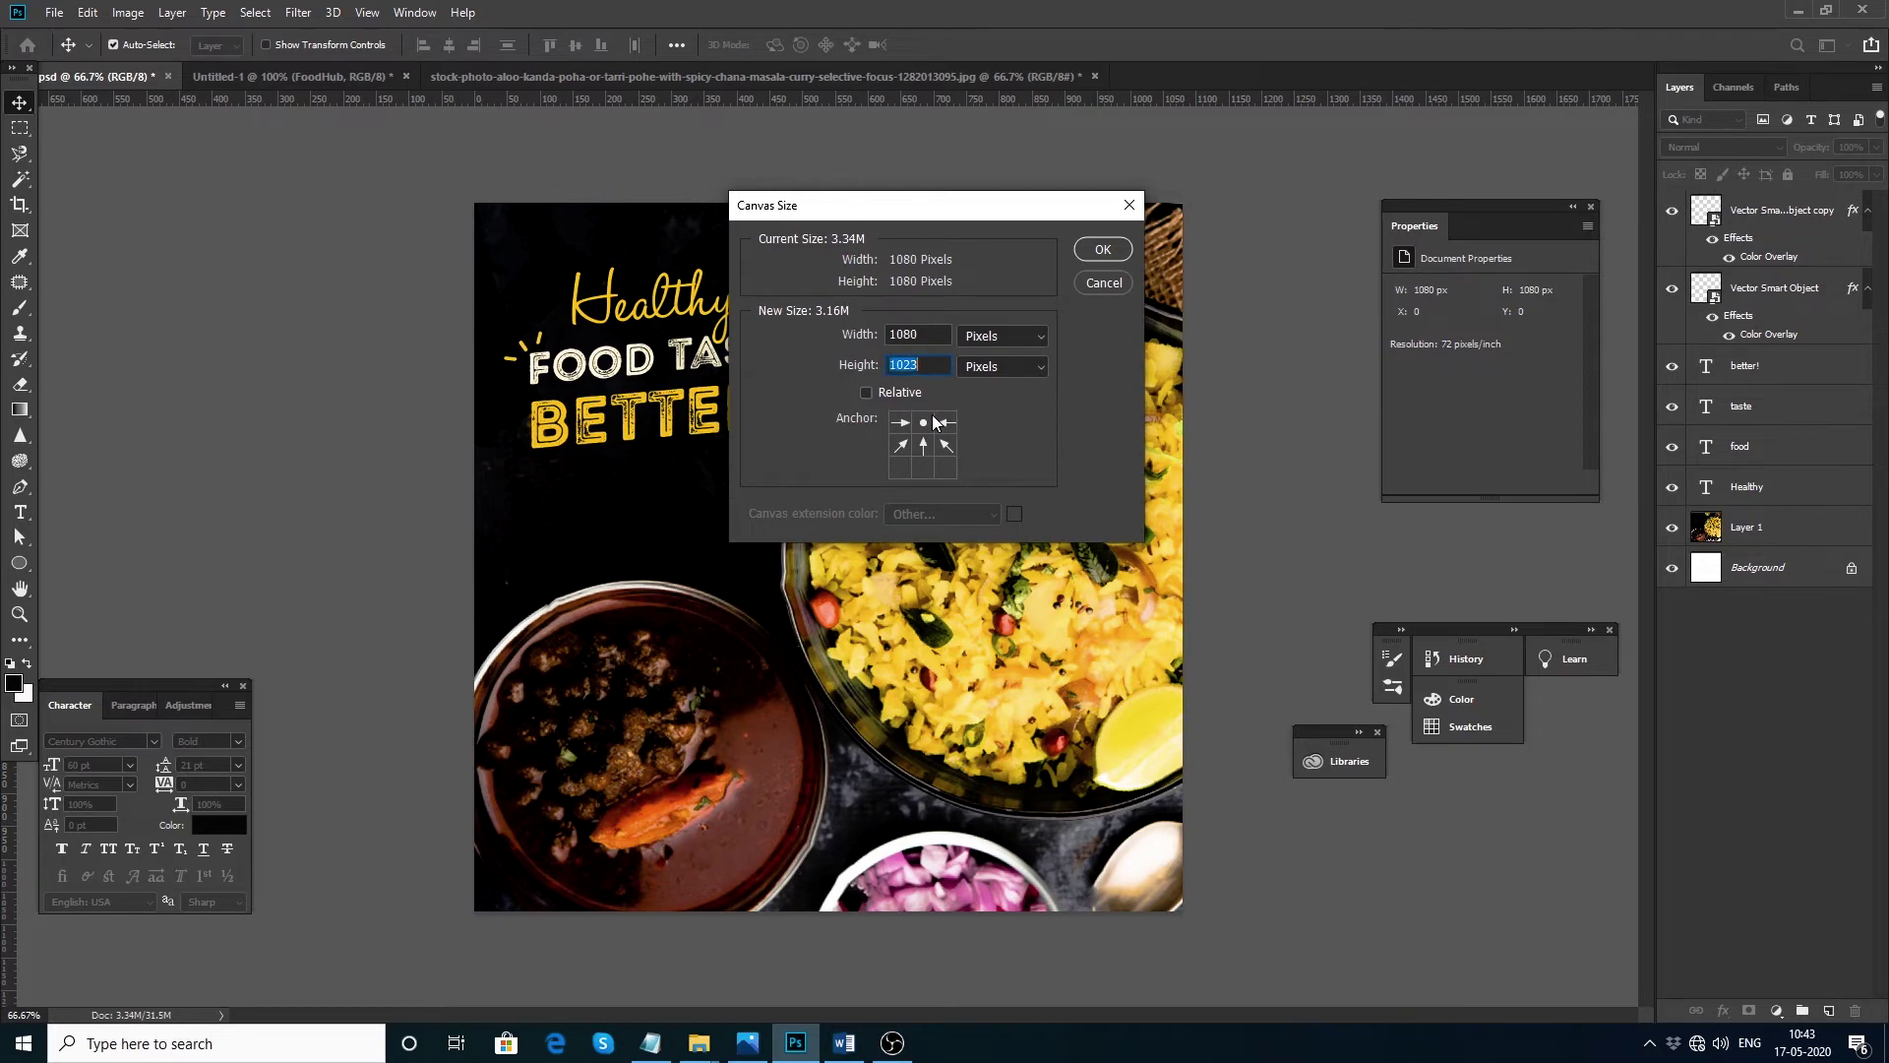
pyautogui.click(1103, 250)
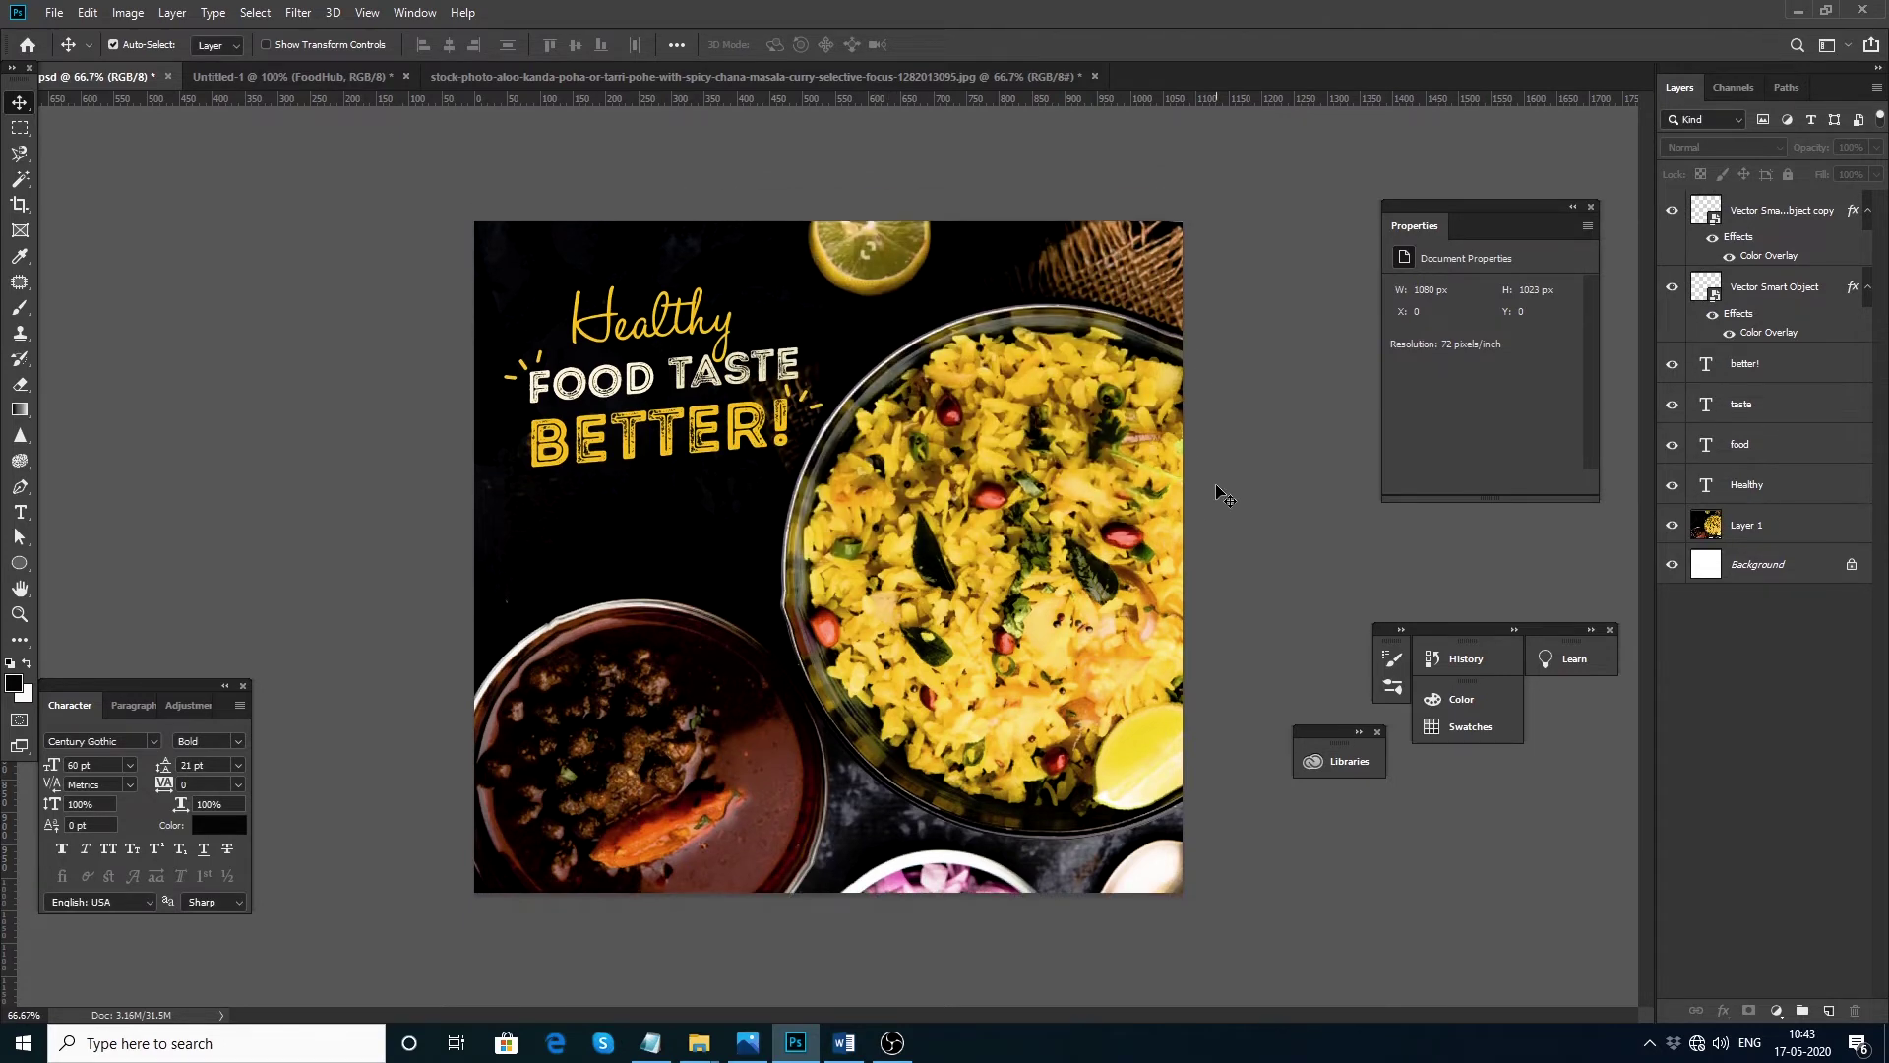
pyautogui.moveTo(1045, 532); pyautogui.dragTo(1052, 519)
pyautogui.click(1289, 584)
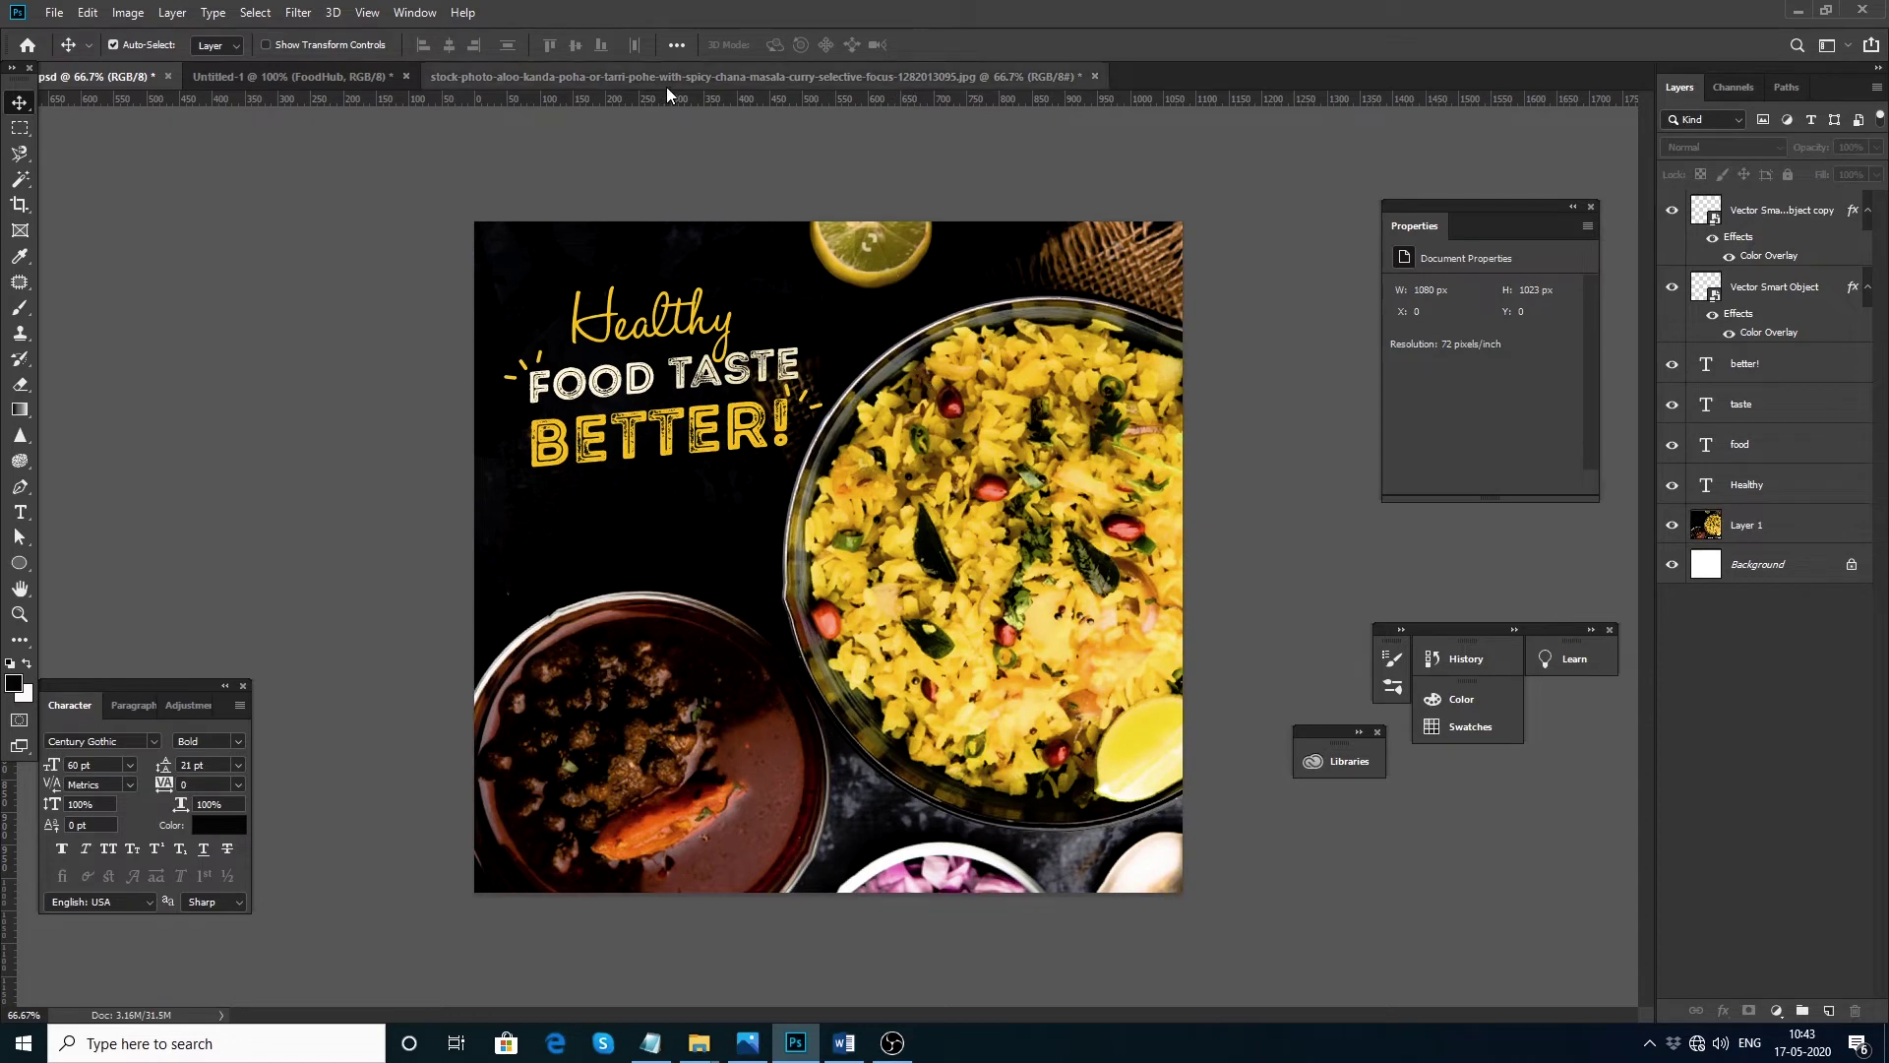
# Step: Copy the FoodHub logo with its accent strokes from the Untitled-1 document onto the curry bowl in the poster
pyautogui.click(359, 76)
pyautogui.moveTo(898, 595); pyautogui.dragTo(591, 433)
pyautogui.hotkey('ctrl', 'z')
pyautogui.moveTo(670, 746); pyautogui.dragTo(377, 835)
# Step: Recolour the word "Food" in the FoodHub logo to near-white fffefd
pyautogui.press('t')
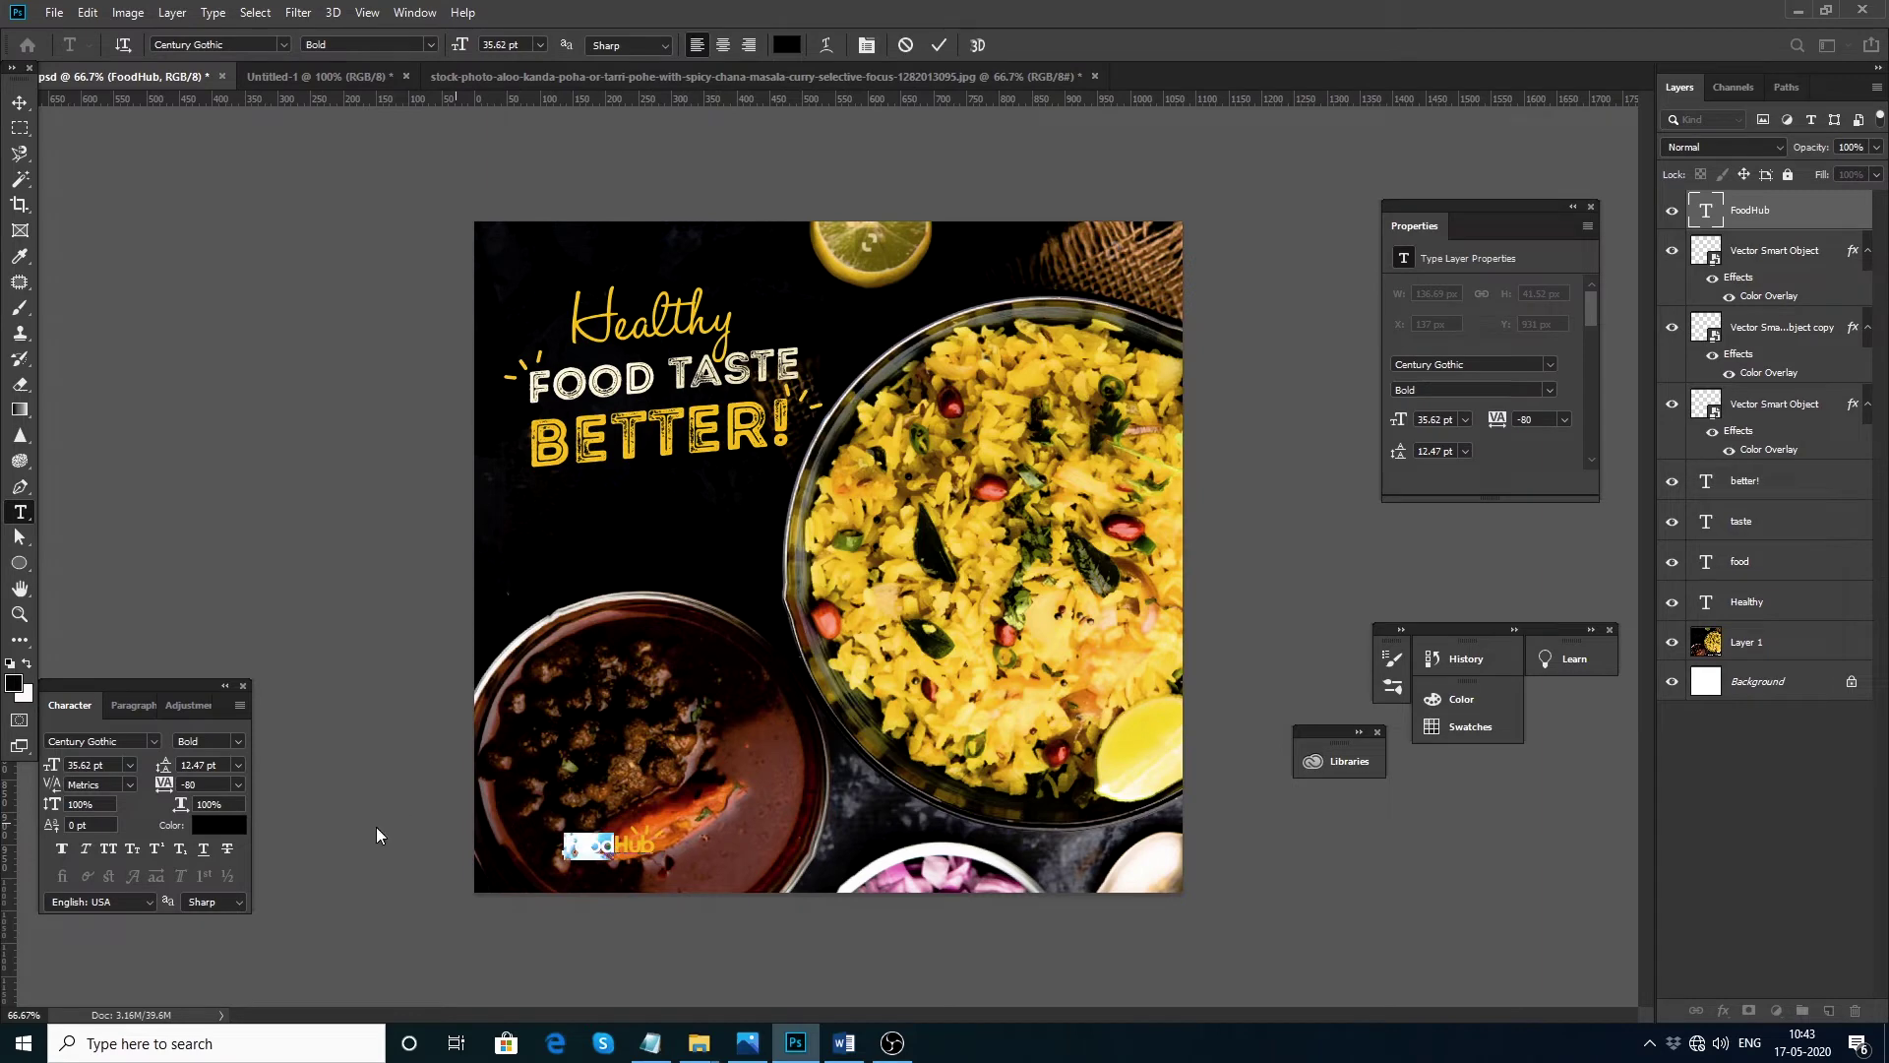
pyautogui.click(243, 824)
pyautogui.click(1245, 443)
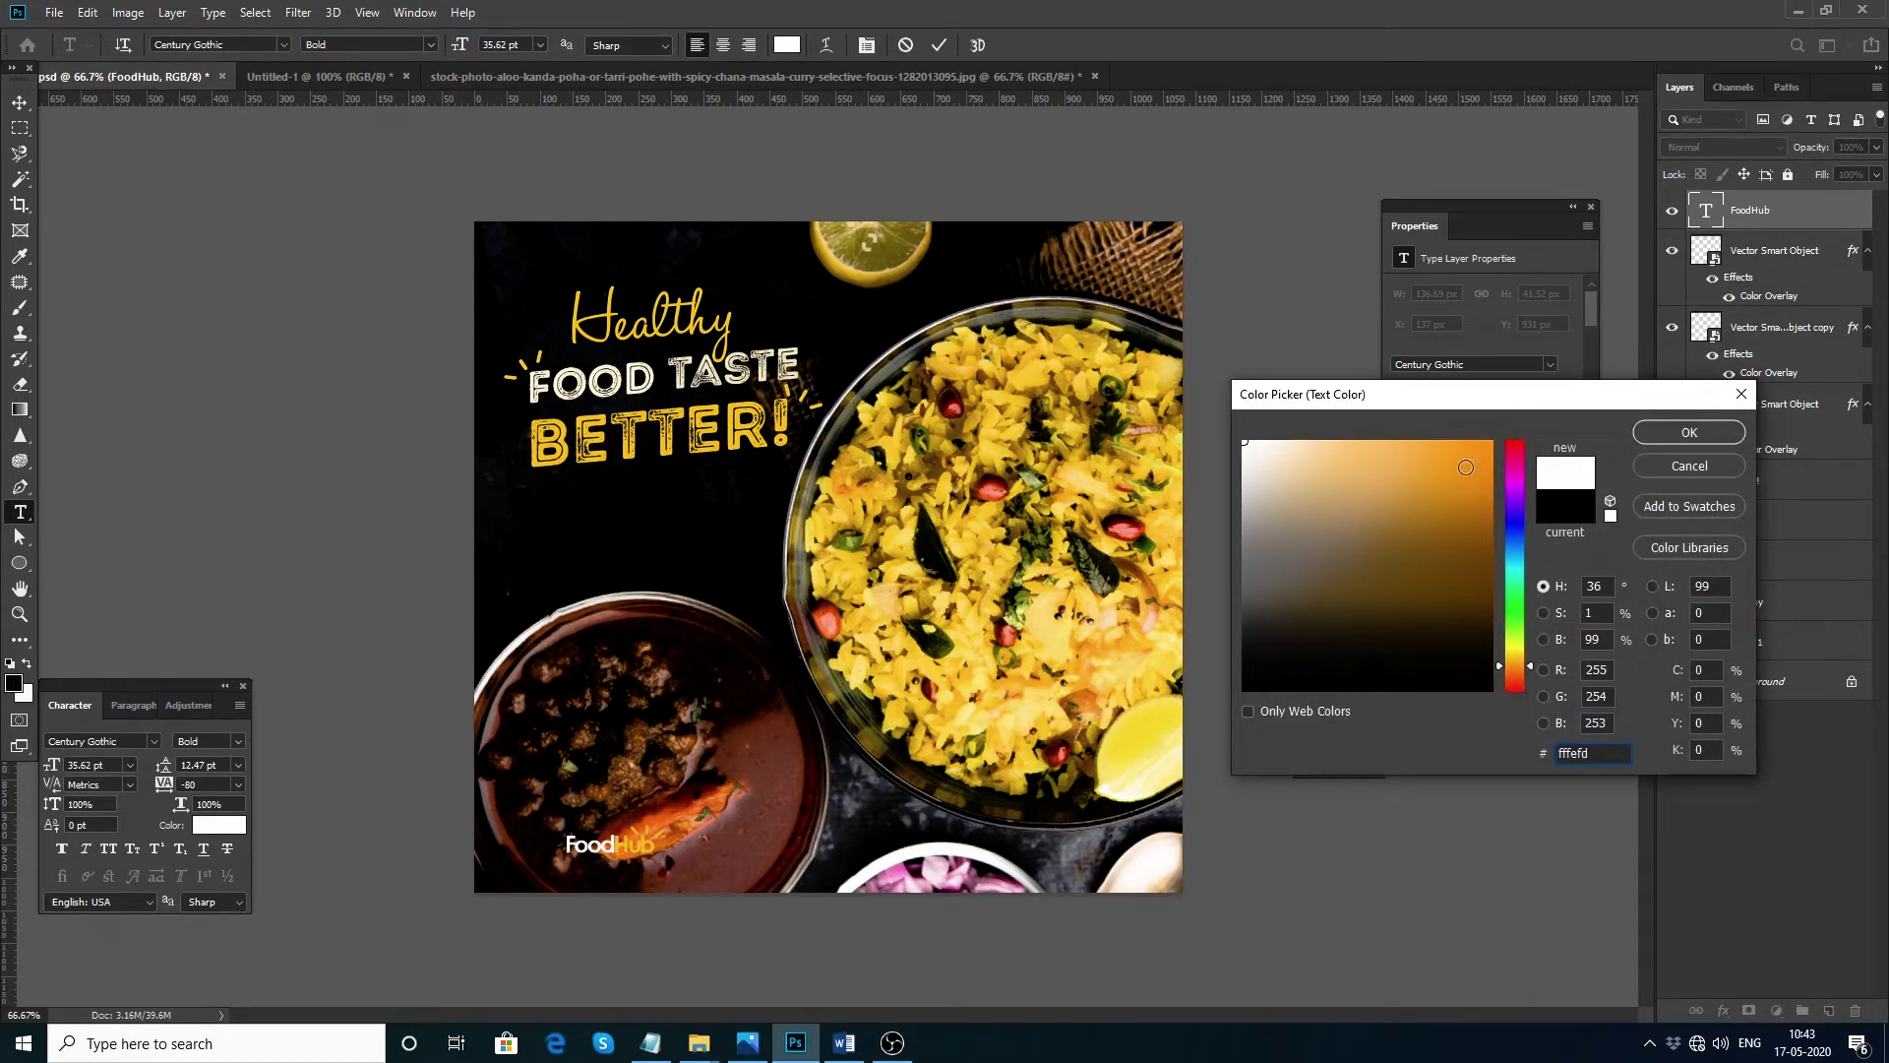
pyautogui.click(1636, 434)
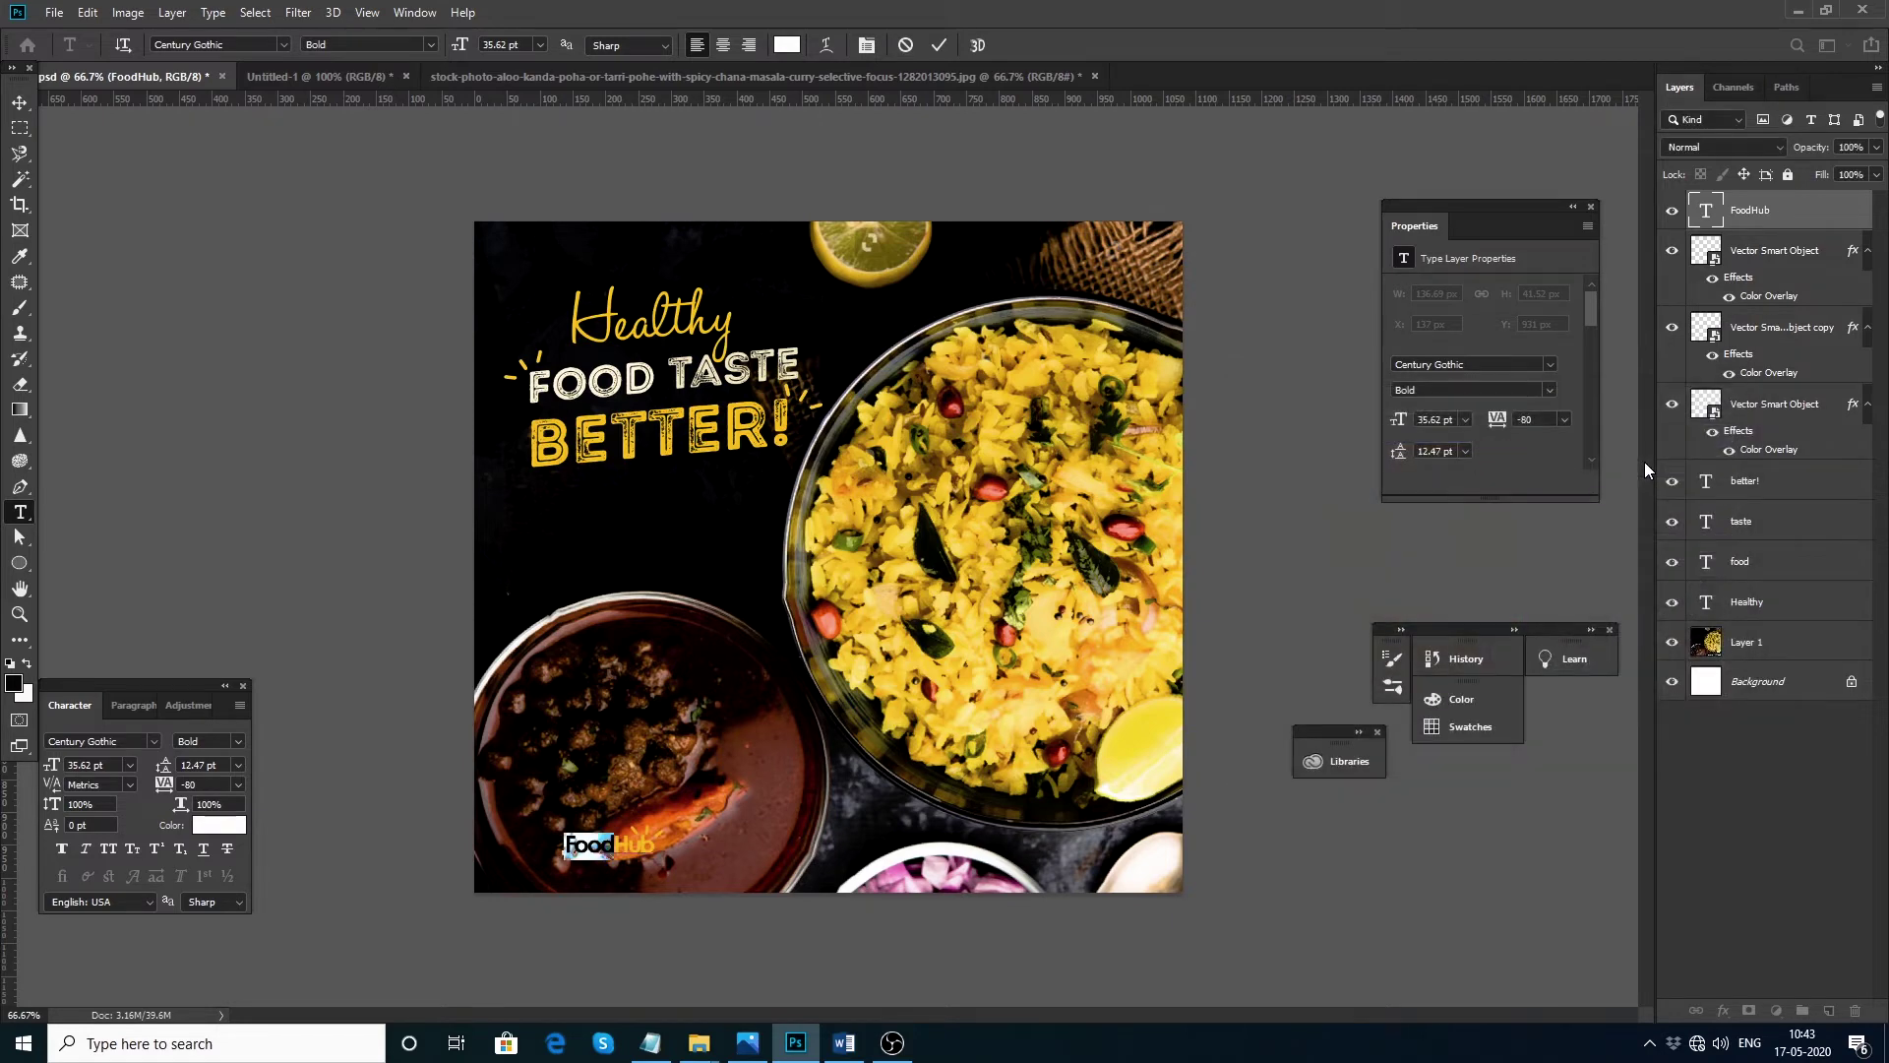
pyautogui.click(18, 101)
pyautogui.click(93, 168)
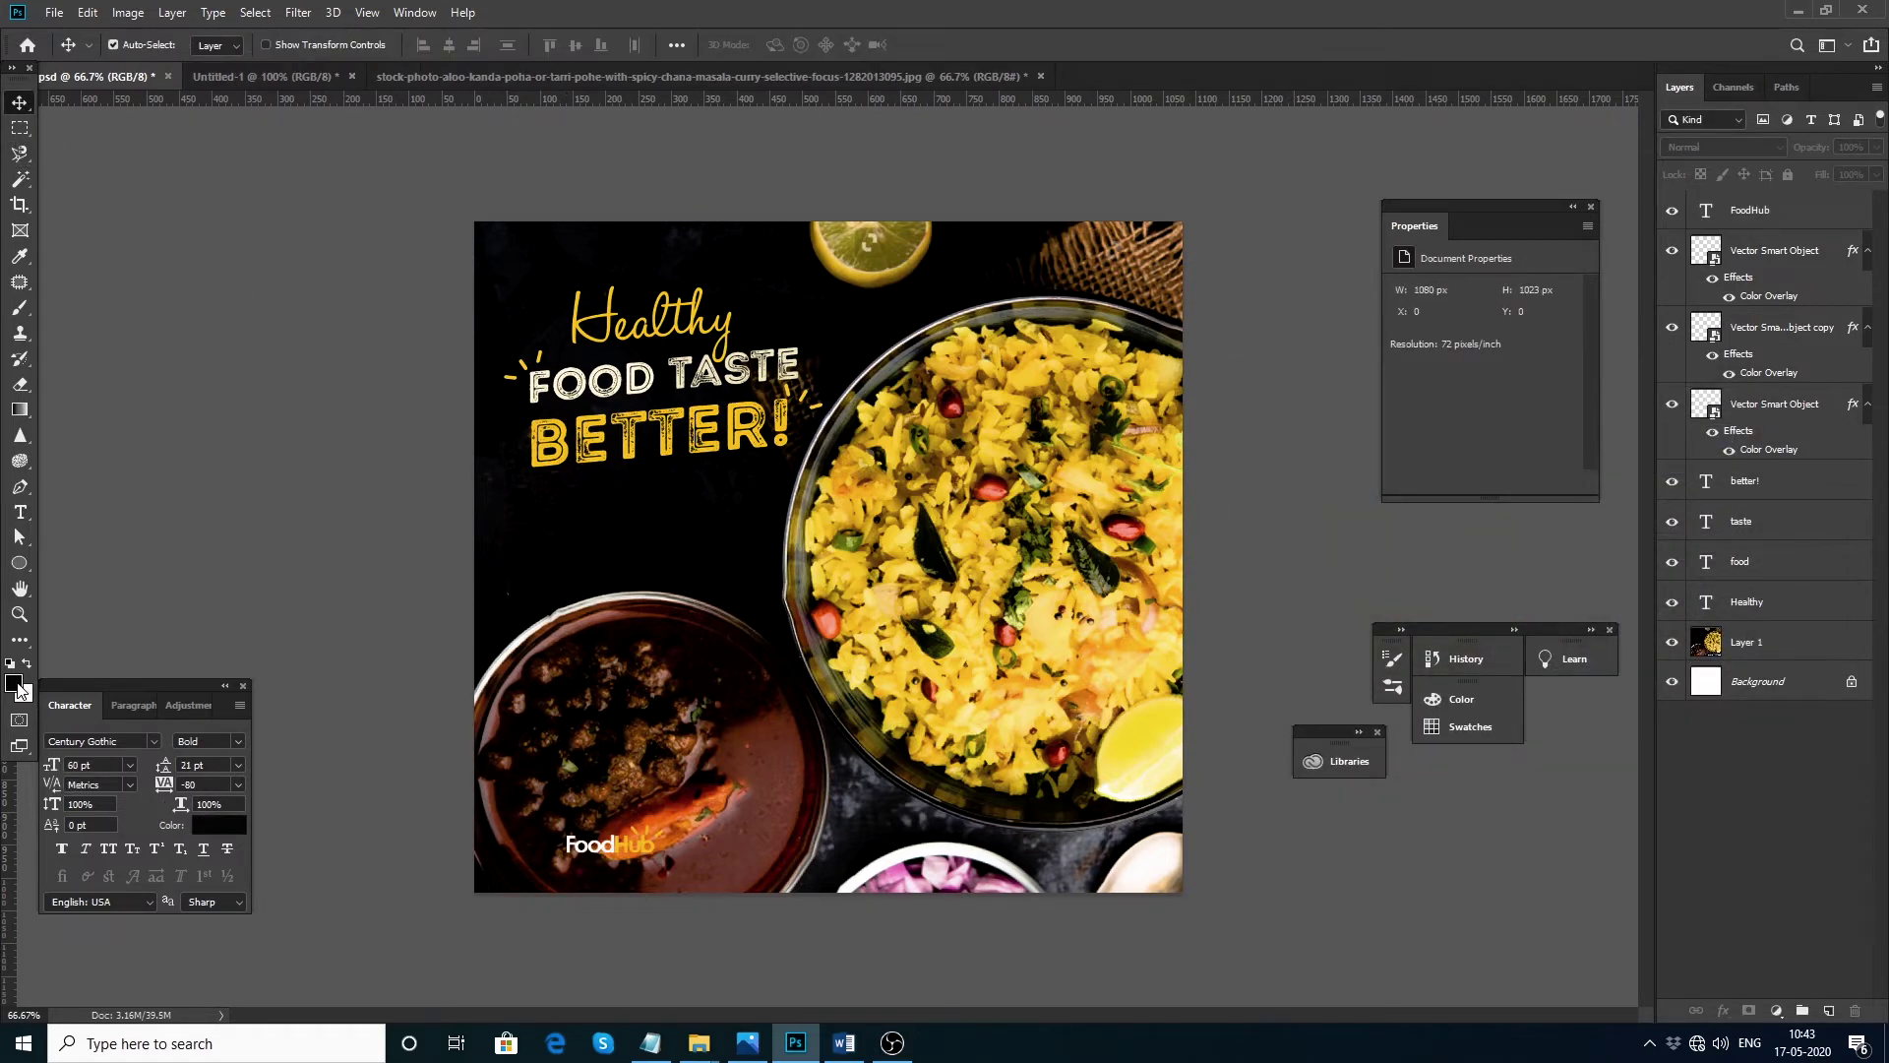
# Step: Draw a rectangle about 207 × 48 px over the FoodHub logo and send it behind the logo layers
pyautogui.click(18, 563)
pyautogui.click(99, 566)
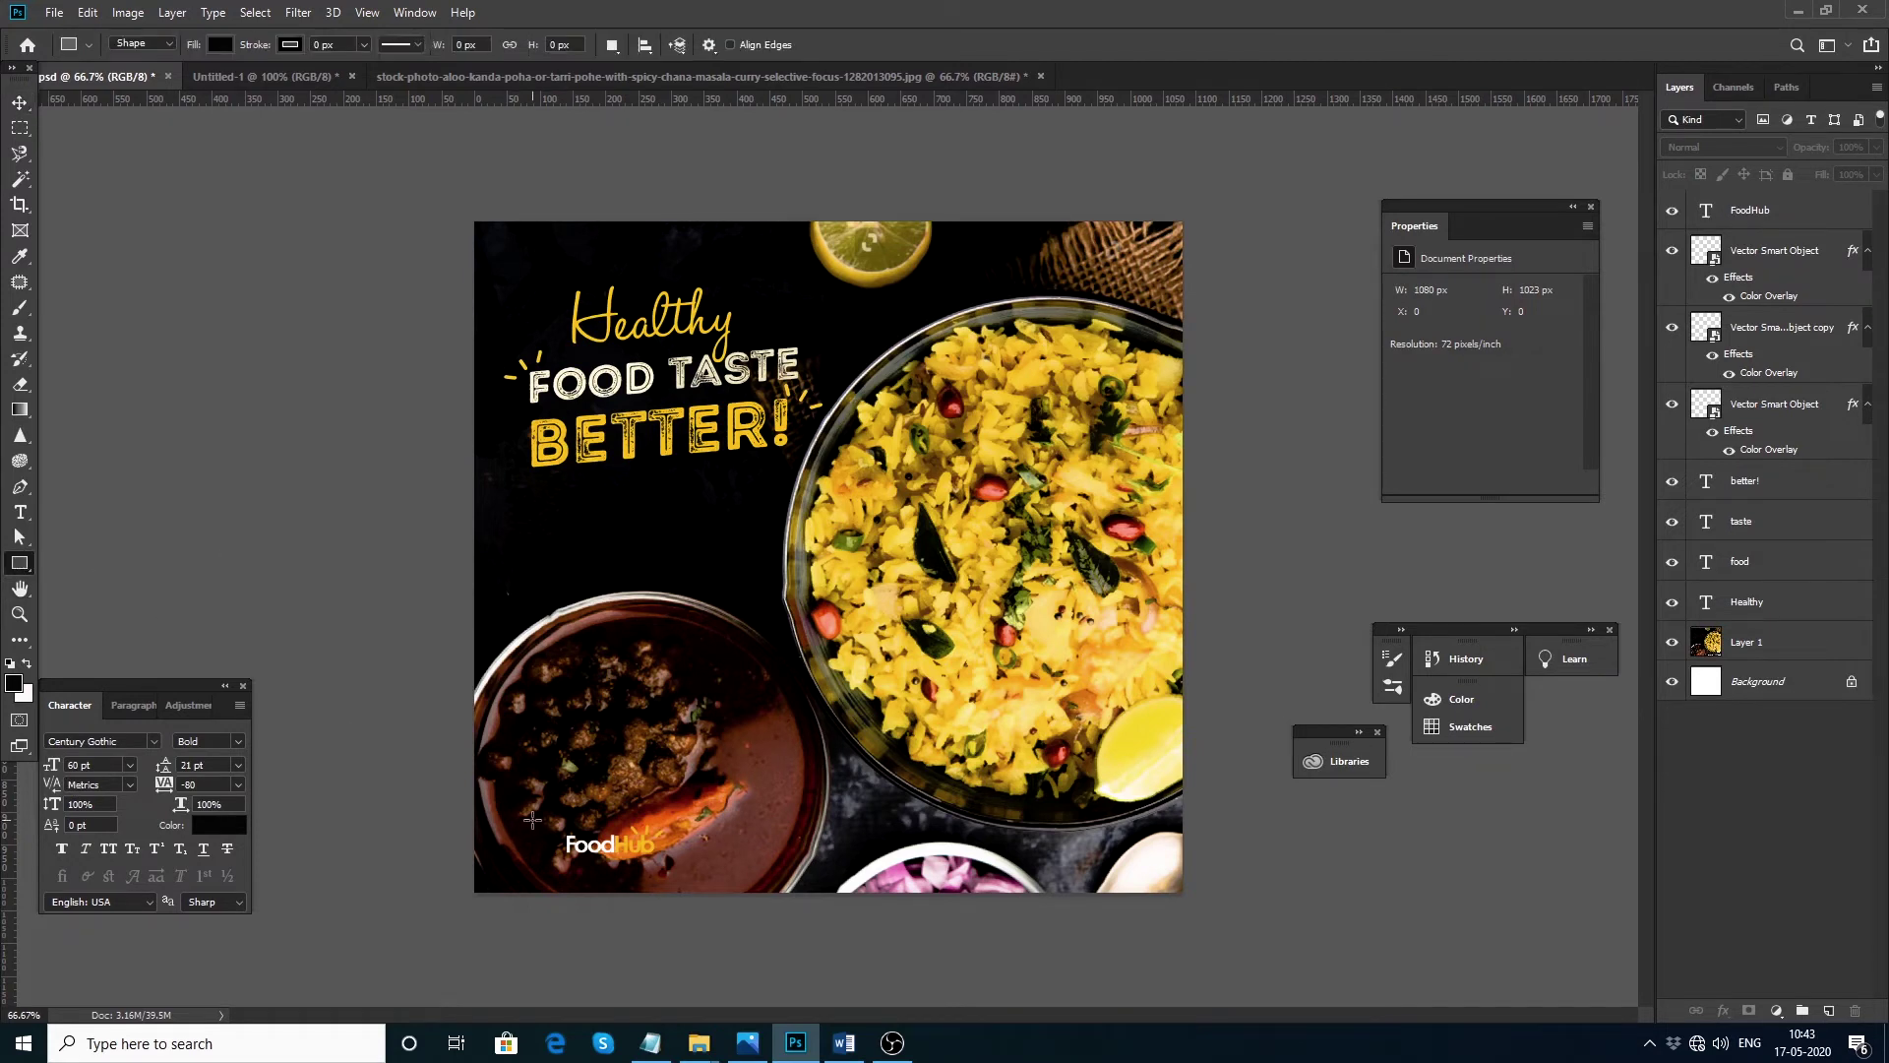
pyautogui.moveTo(547, 825); pyautogui.dragTo(683, 857)
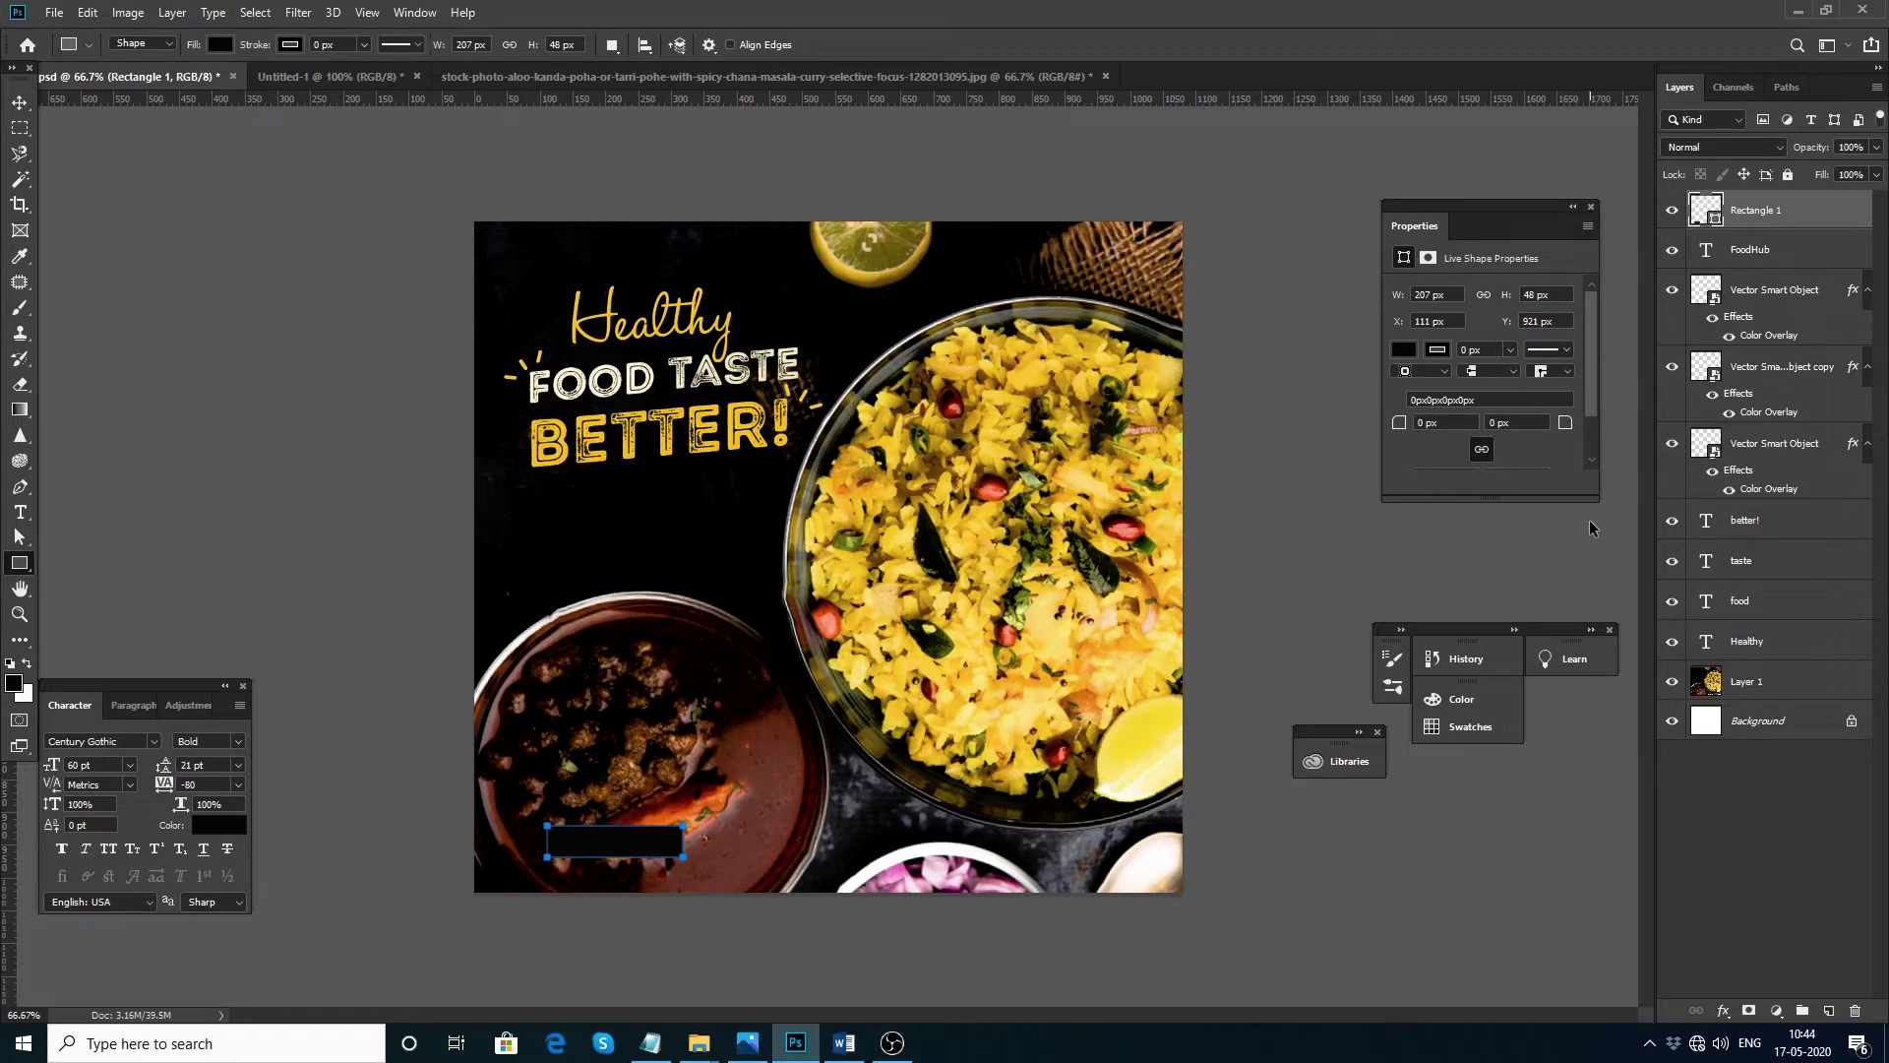
pyautogui.hotkey('ctrl', 'shift', '[')
pyautogui.hotkey('ctrl', ']')
pyautogui.hotkey('ctrl', ']')
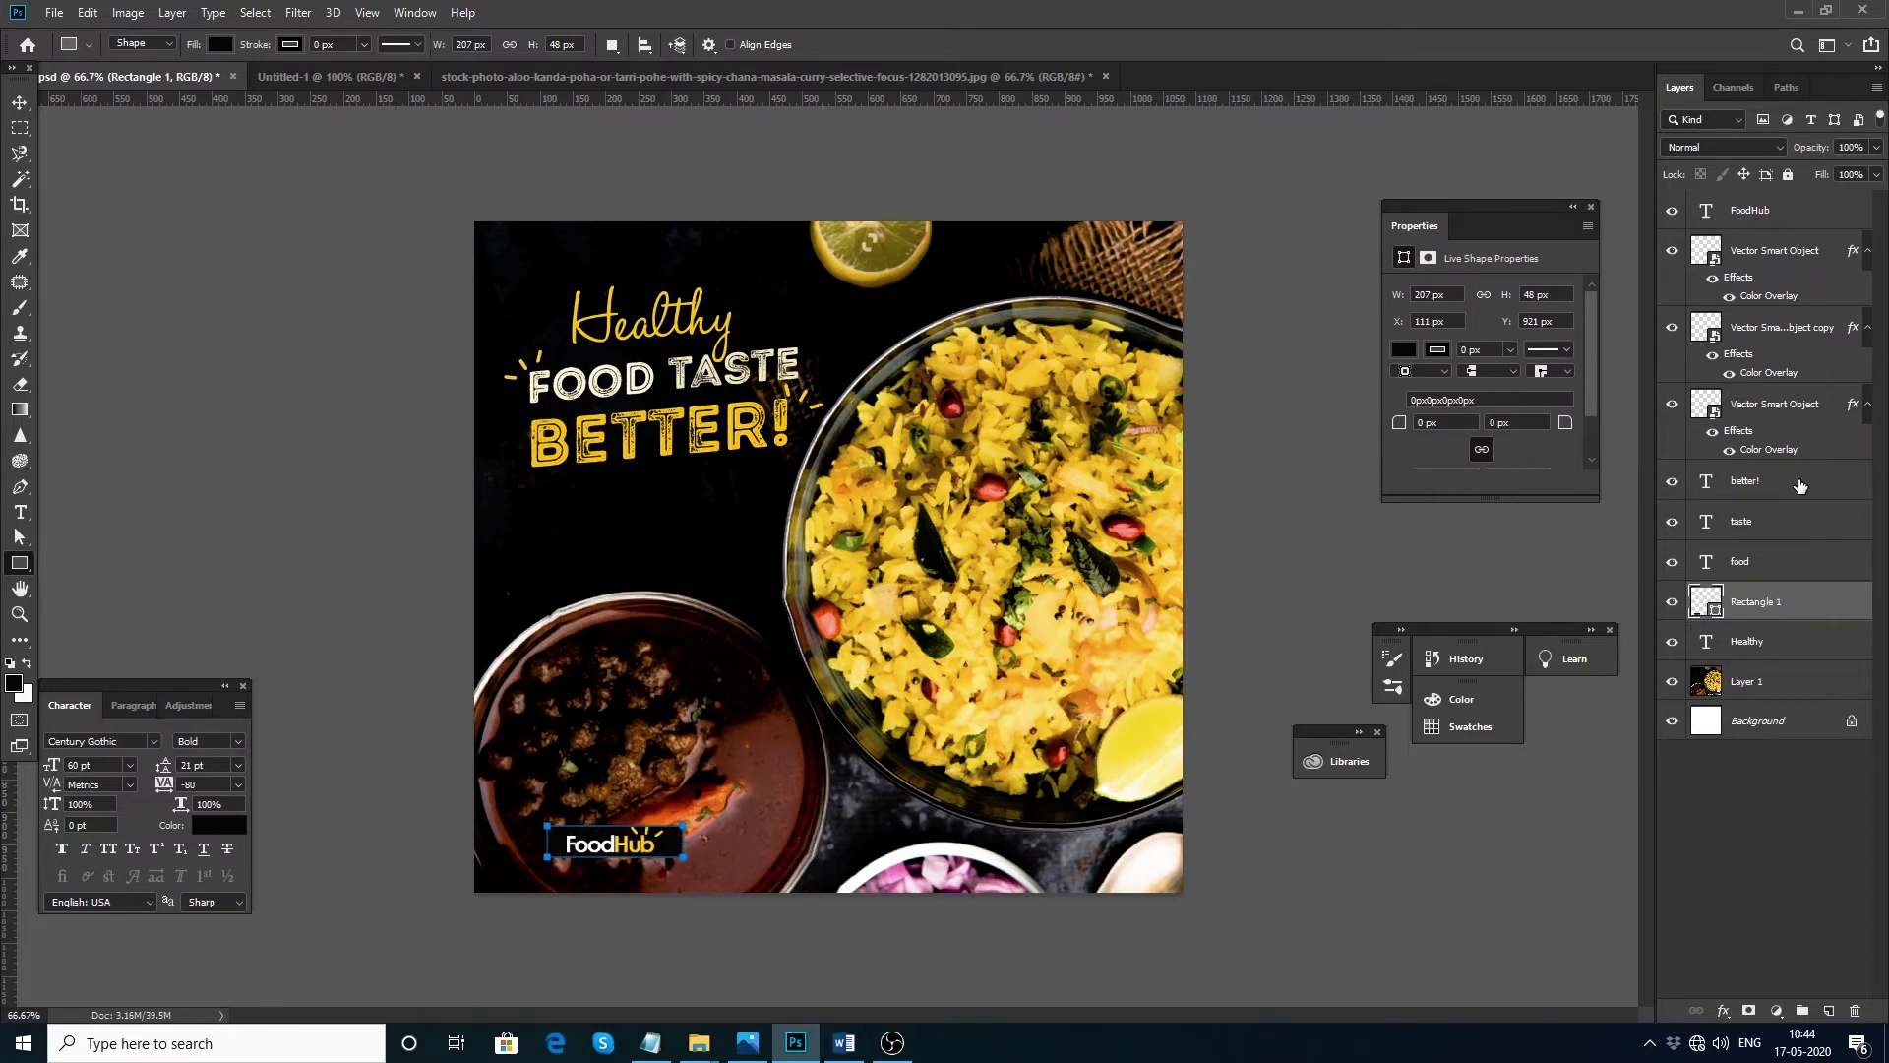
# Step: Give the rectangle a near-black 070706 Color Overlay and lower its layer opacity to 78%
pyautogui.doubleClick(1820, 609)
pyautogui.click(1160, 682)
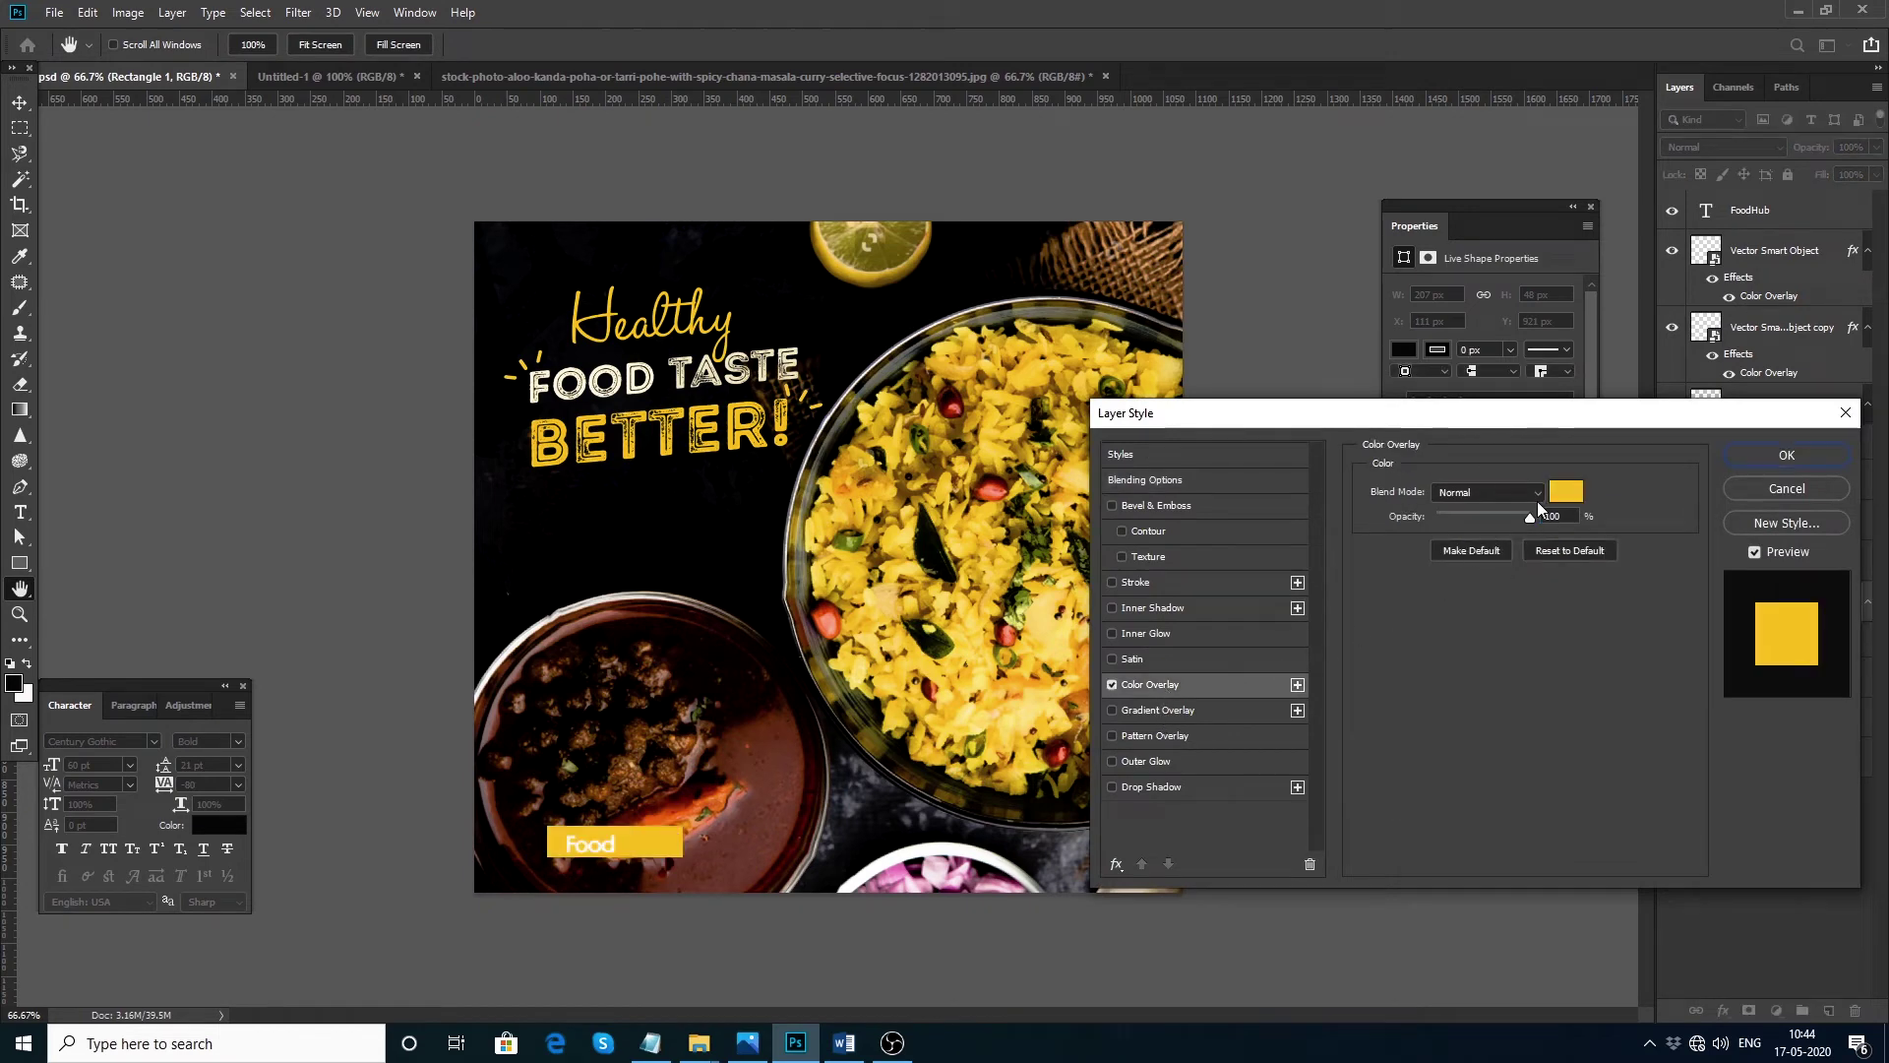
pyautogui.click(1570, 493)
pyautogui.click(1263, 684)
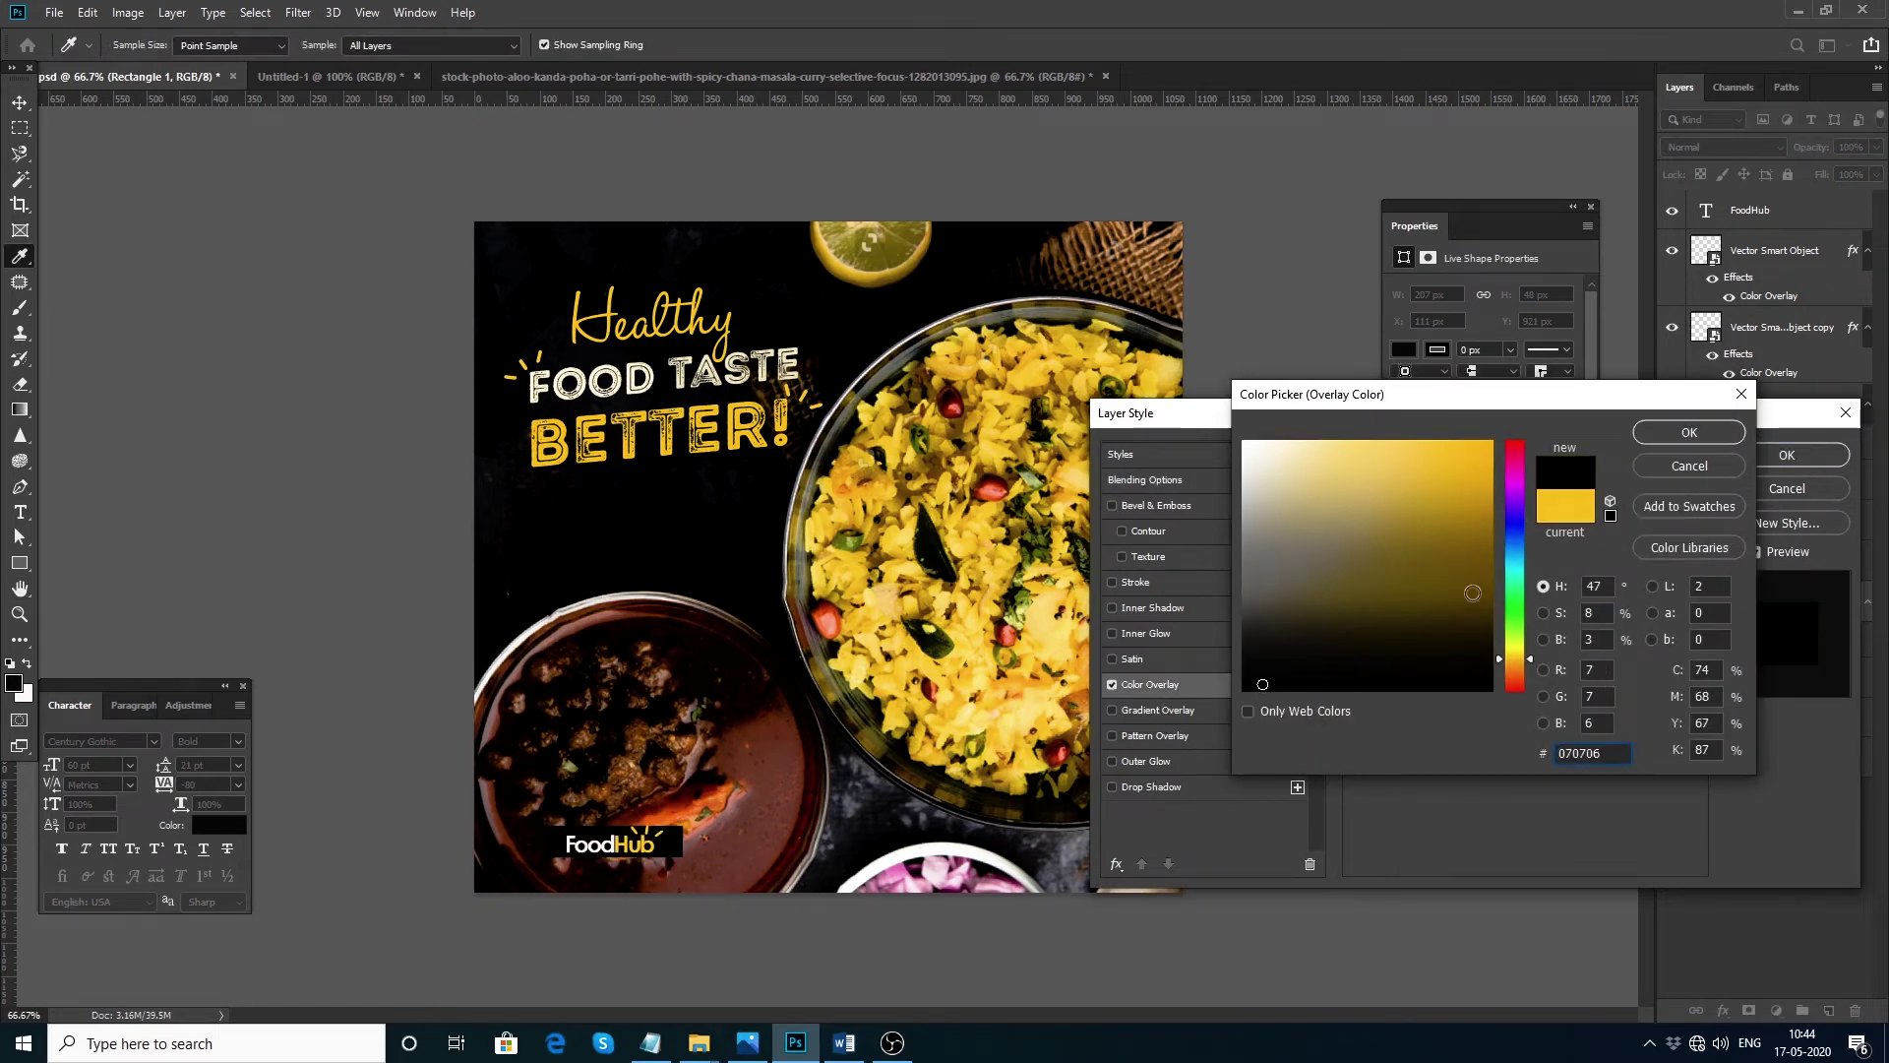
pyautogui.click(1689, 432)
pyautogui.click(1787, 455)
pyautogui.click(1876, 146)
pyautogui.moveTo(1859, 174); pyautogui.dragTo(1856, 173)
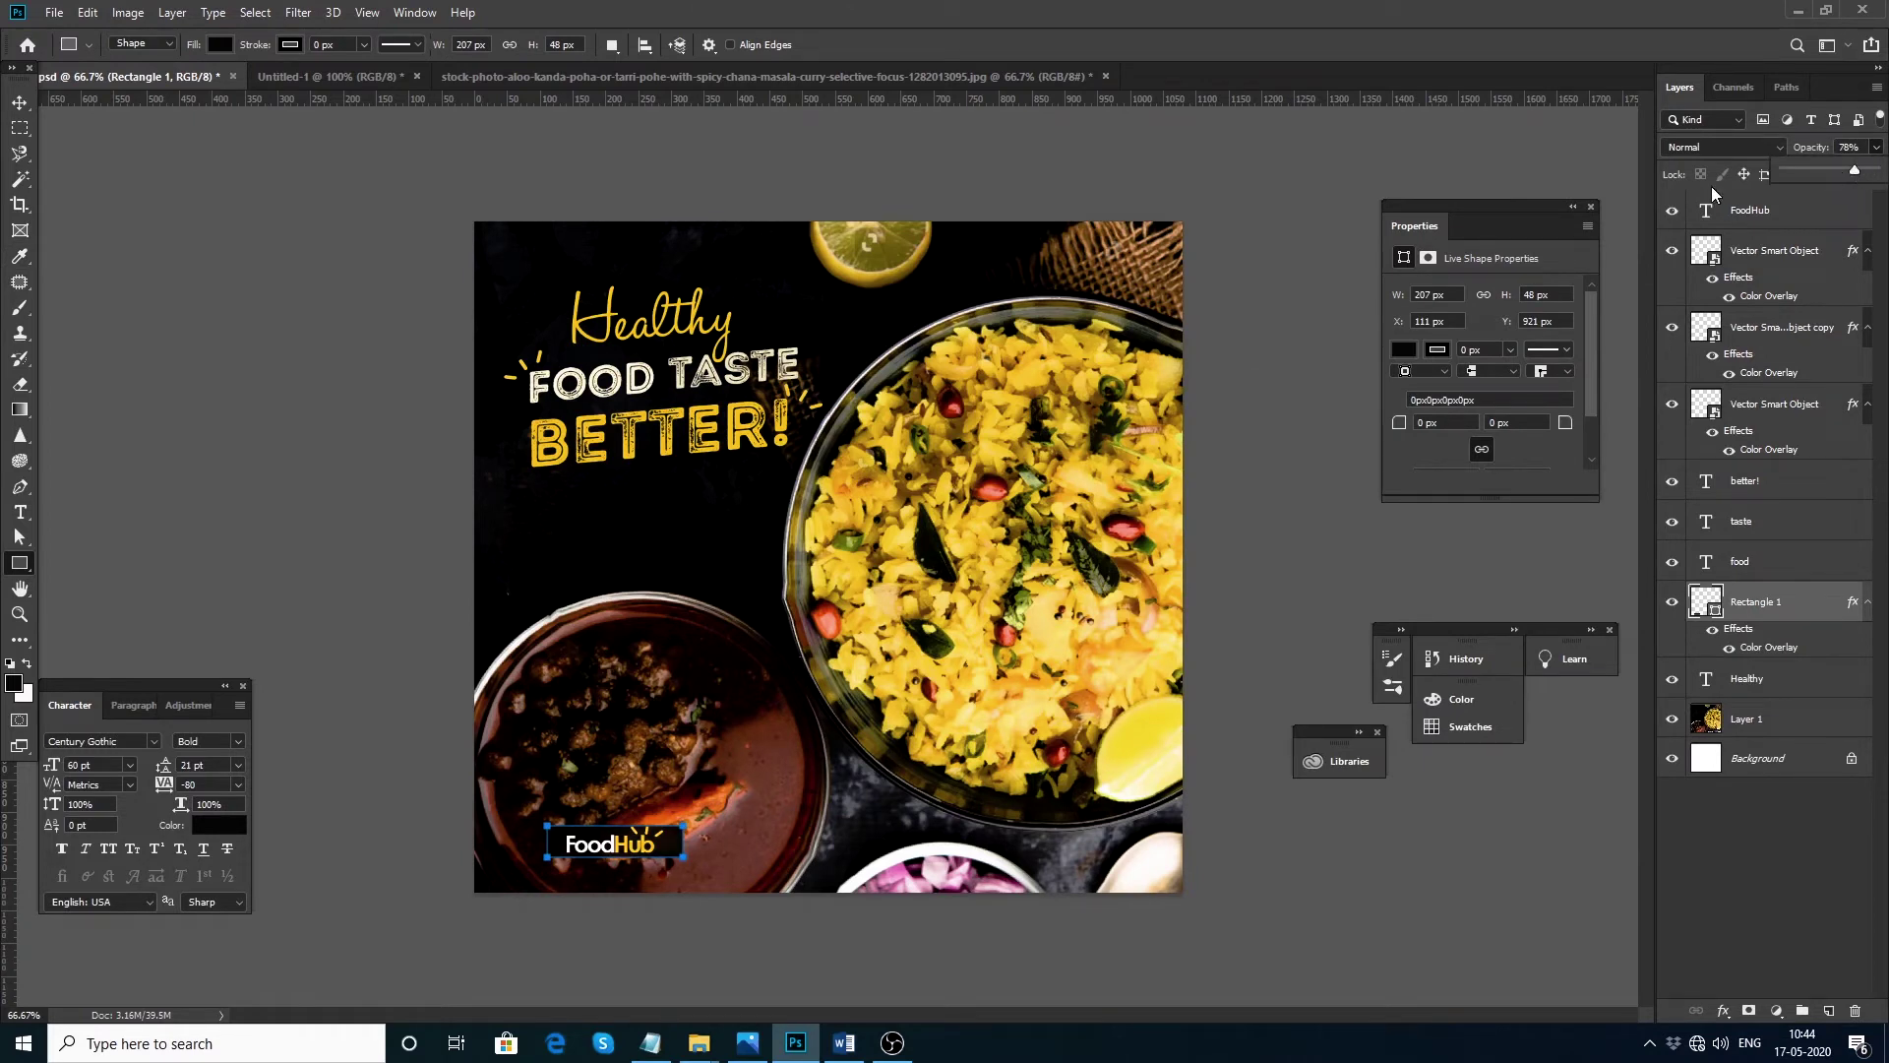
pyautogui.click(19, 102)
pyautogui.click(152, 279)
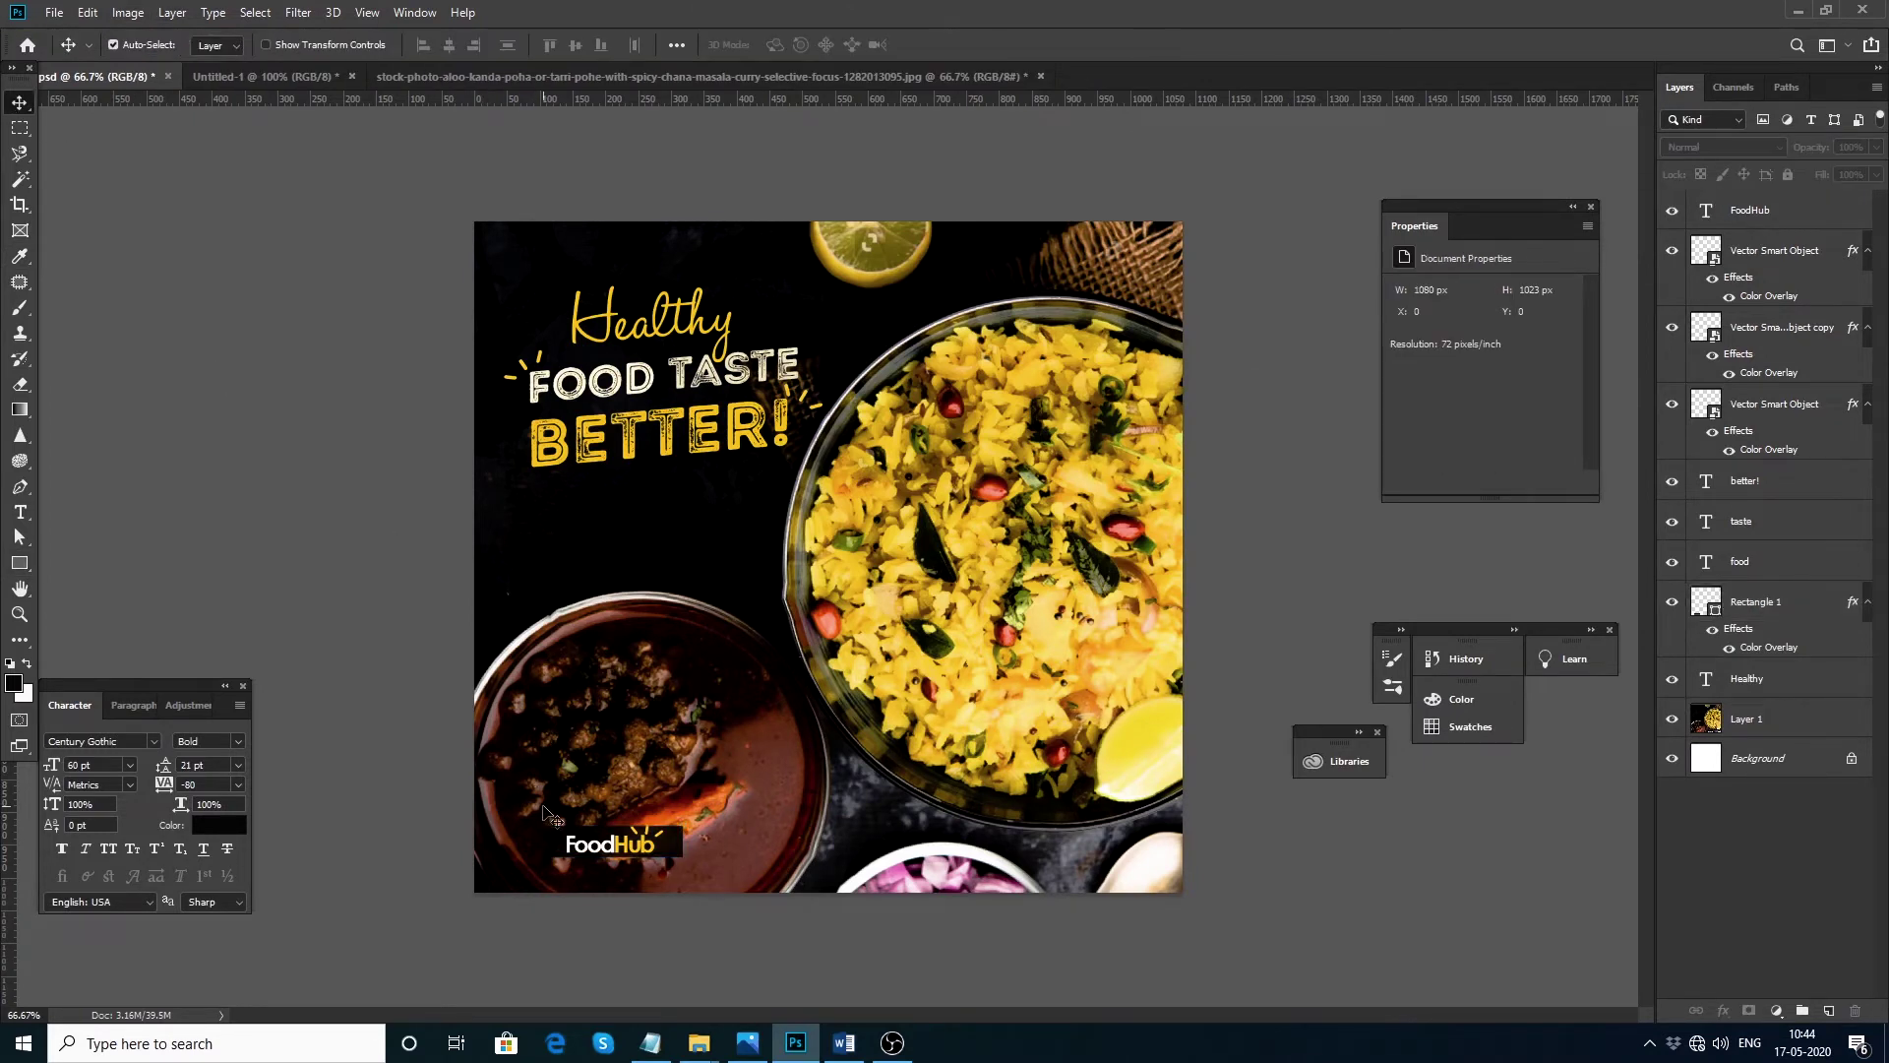
# Step: Resize the backing rectangle to about 170 × 51 px around the FoodHub logo and select it together with the logo layers
pyautogui.moveTo(672, 858); pyautogui.dragTo(560, 844)
pyautogui.hotkey('ctrl', 't')
pyautogui.moveTo(686, 844); pyautogui.dragTo(671, 845)
pyautogui.press('Return')
pyautogui.click(664, 939)
pyautogui.click(582, 746)
pyautogui.click(625, 850)
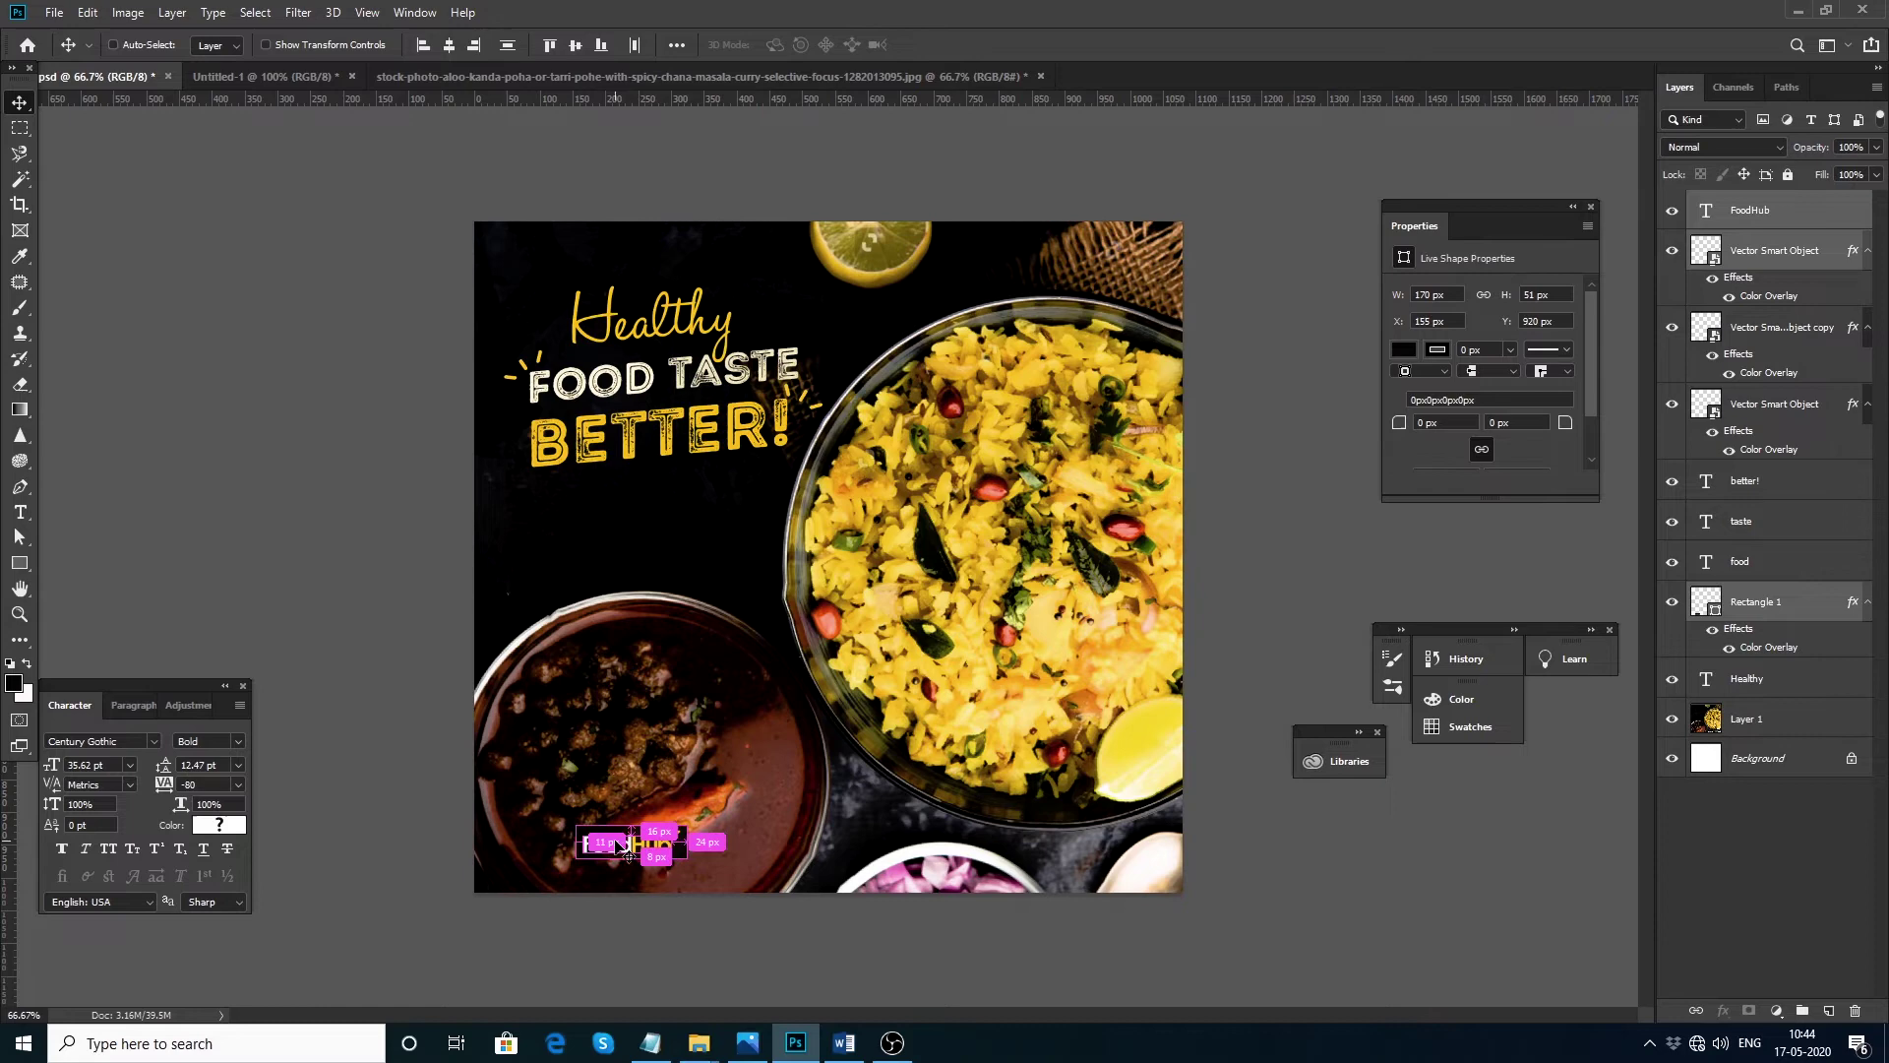
pyautogui.hotkey('ctrl', 't')
pyautogui.press('Return')
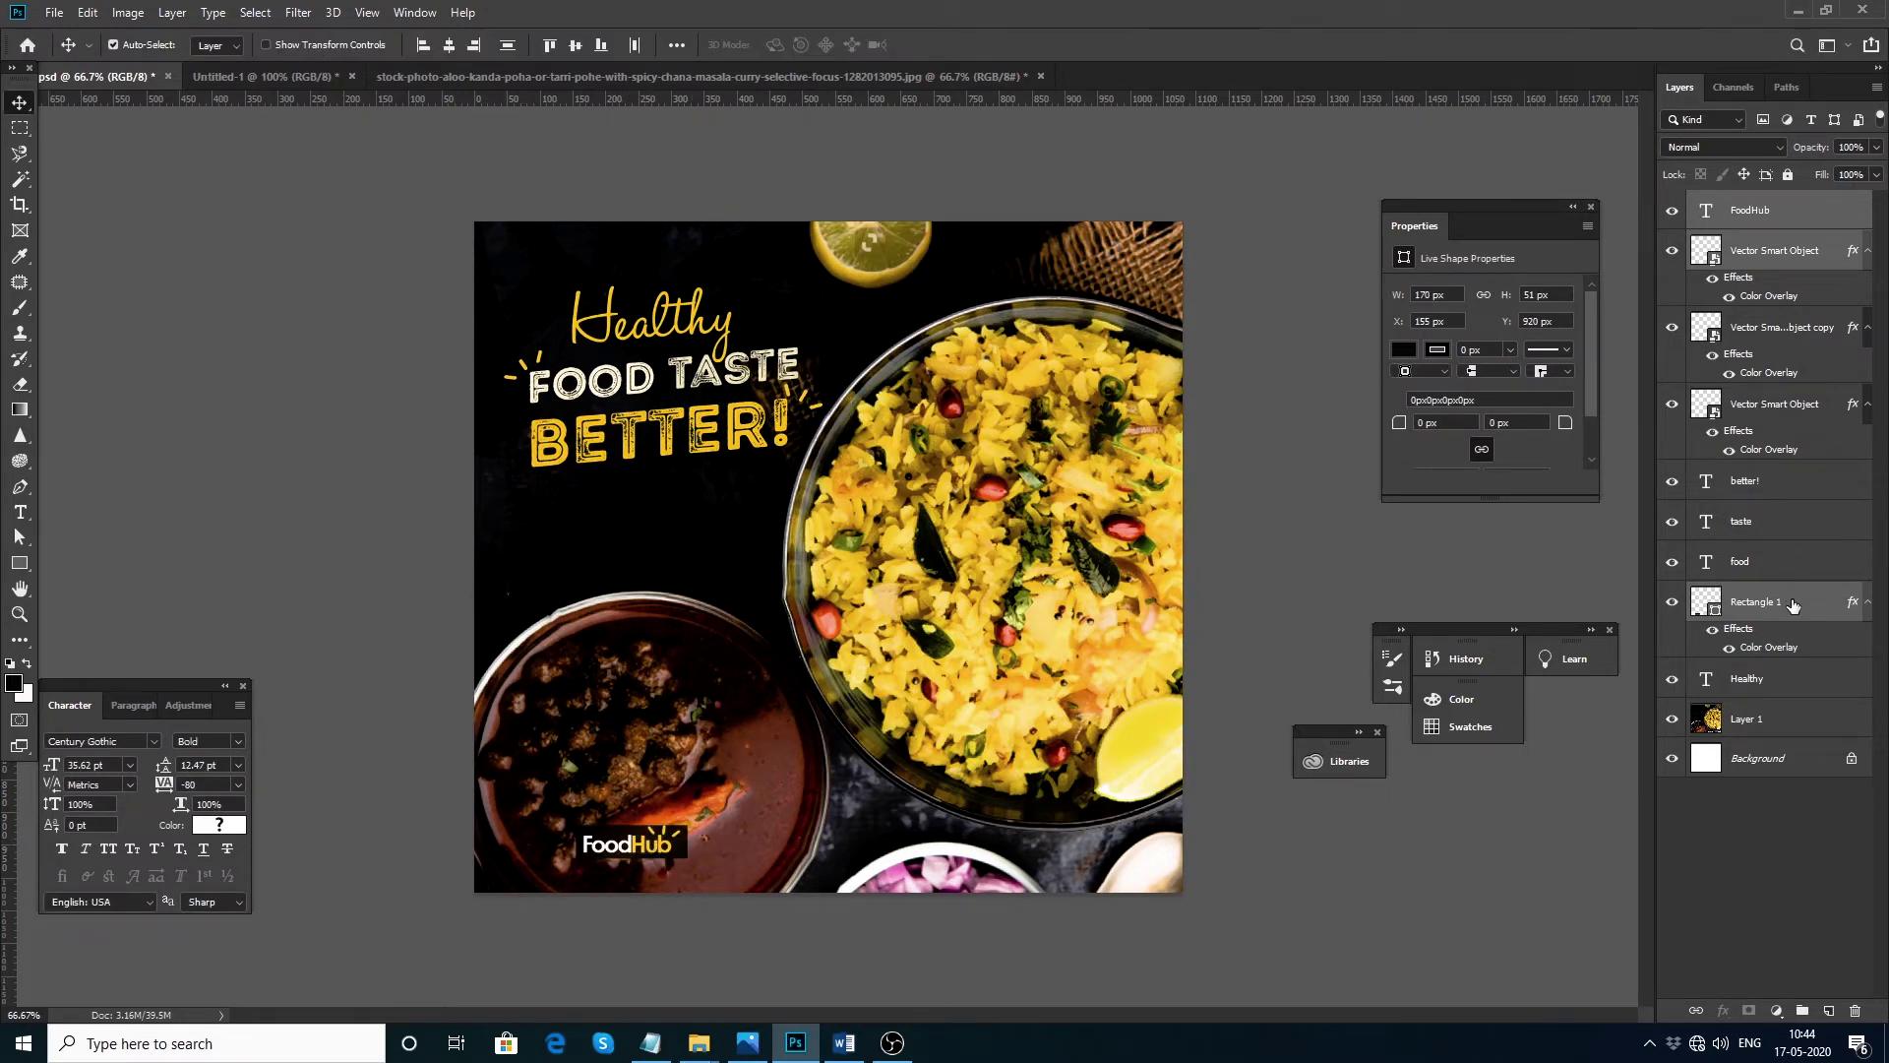
# Step: Stack the backing rectangle directly beneath the logo's text and accent strokes, and link the three layers
pyautogui.hotkey('ctrl', ']')
pyautogui.hotkey('ctrl', ']')
pyautogui.hotkey('ctrl', ']')
pyautogui.hotkey('ctrl', ']')
pyautogui.hotkey('ctrl', ']')
pyautogui.rightClick(1788, 331)
pyautogui.click(1570, 600)
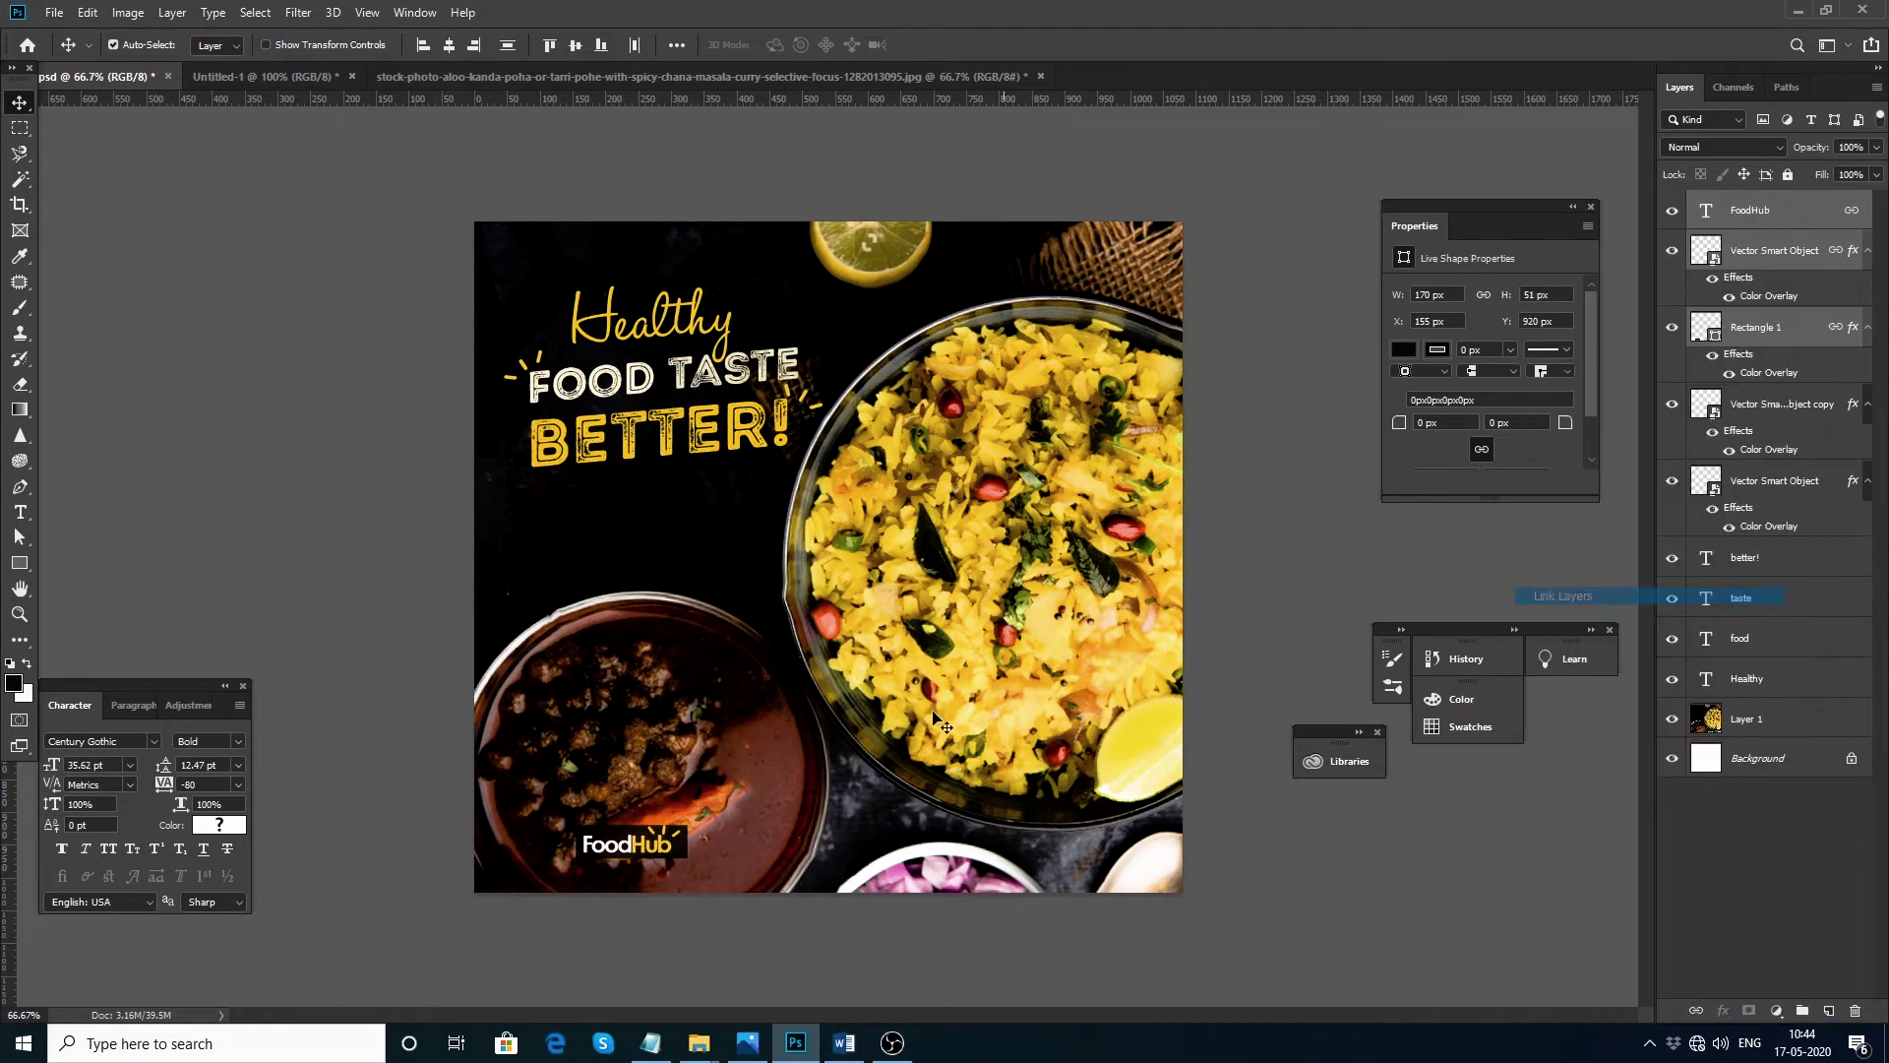
# Step: Move the linked FoodHub logo to the dark area below the slogan, above the curry bowl
pyautogui.moveTo(639, 831); pyautogui.dragTo(720, 557)
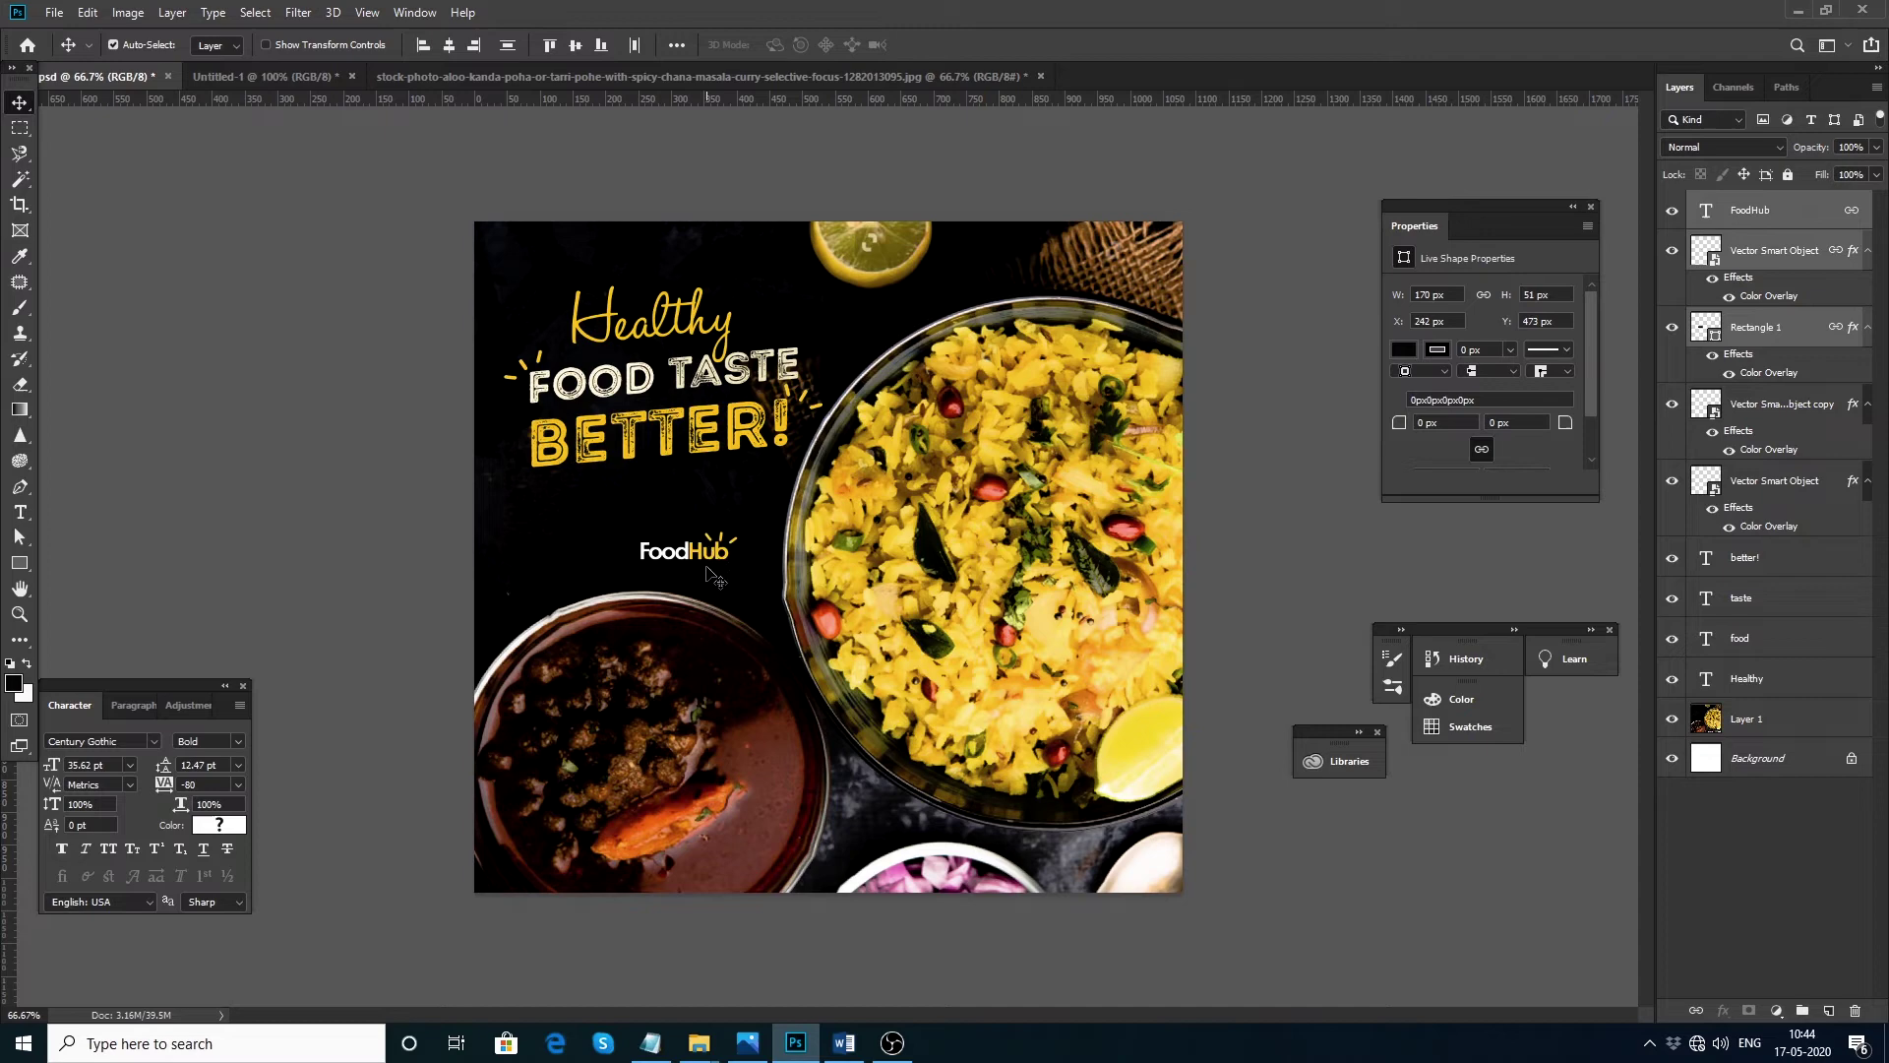
pyautogui.moveTo(713, 553); pyautogui.dragTo(717, 541)
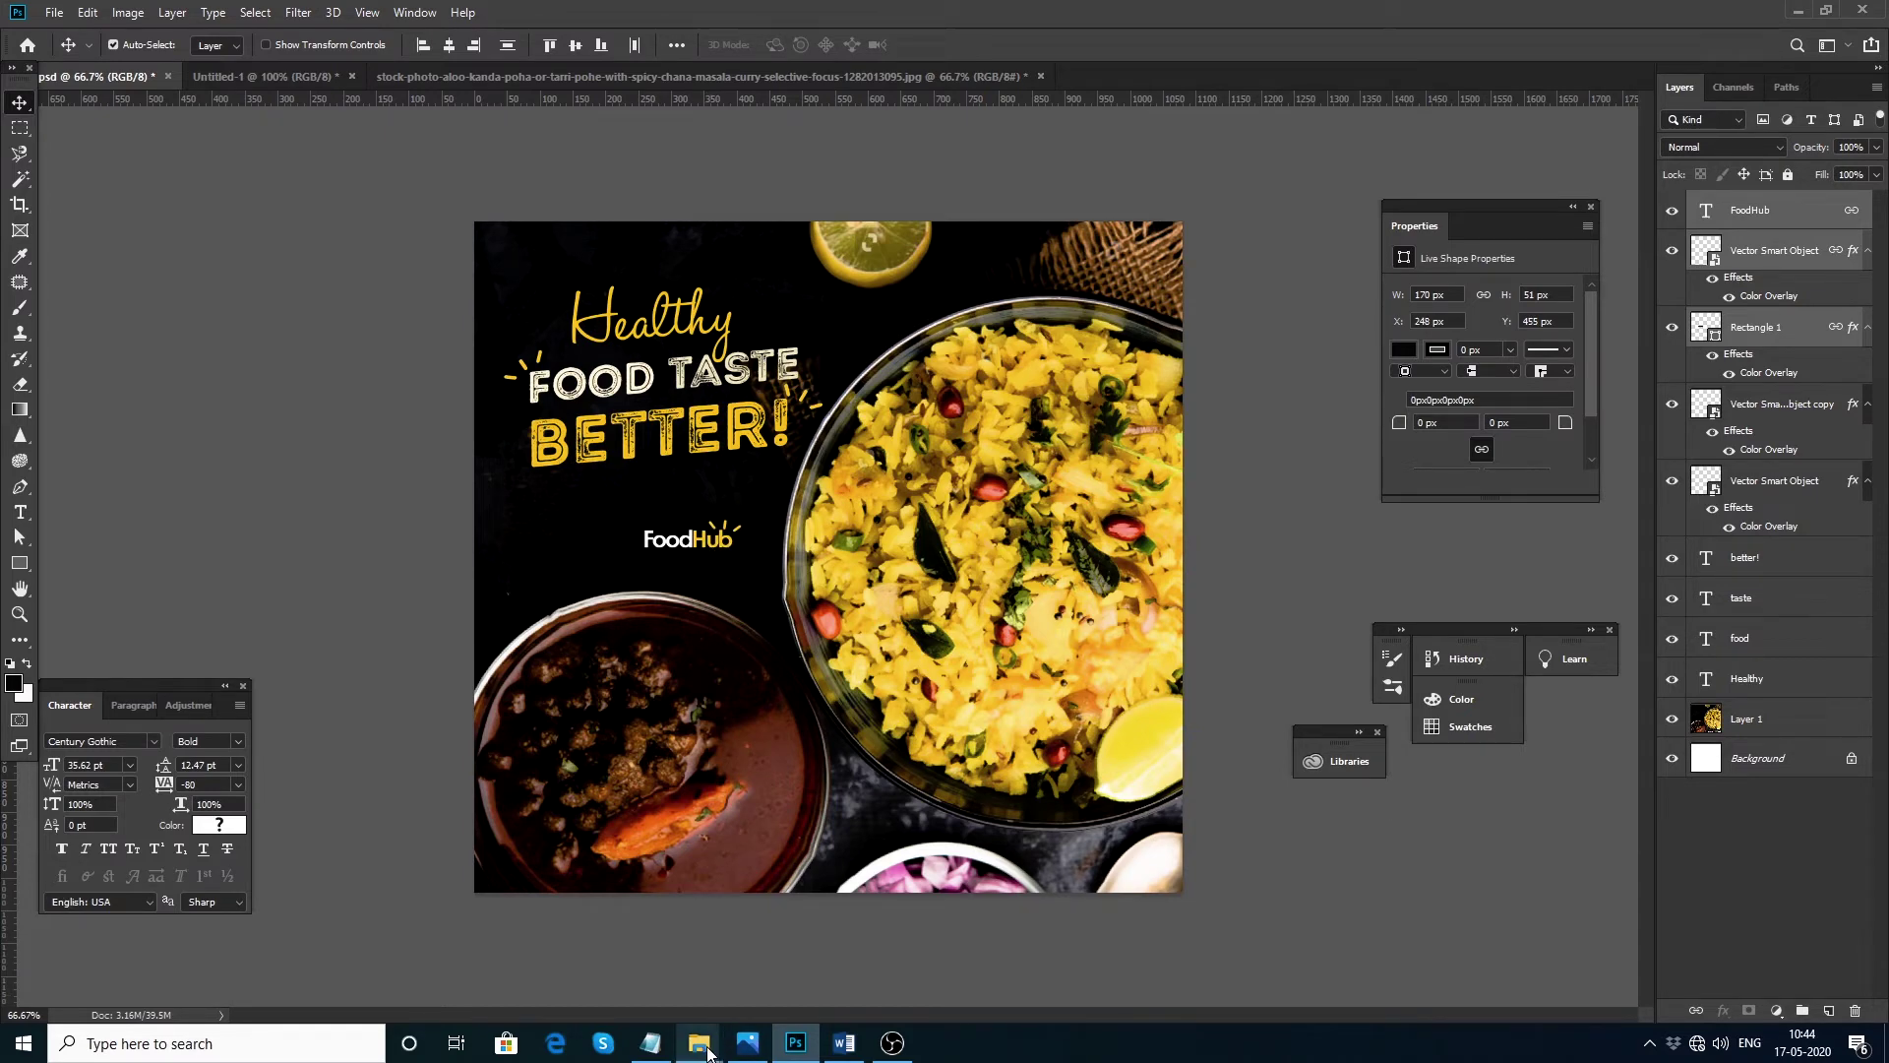
# Step: Copy "Book for table" from the Notepad notes and paste it as new text over the curry bowl in the Photoshop poster
pyautogui.moveTo(706, 1051)
pyautogui.click(651, 1043)
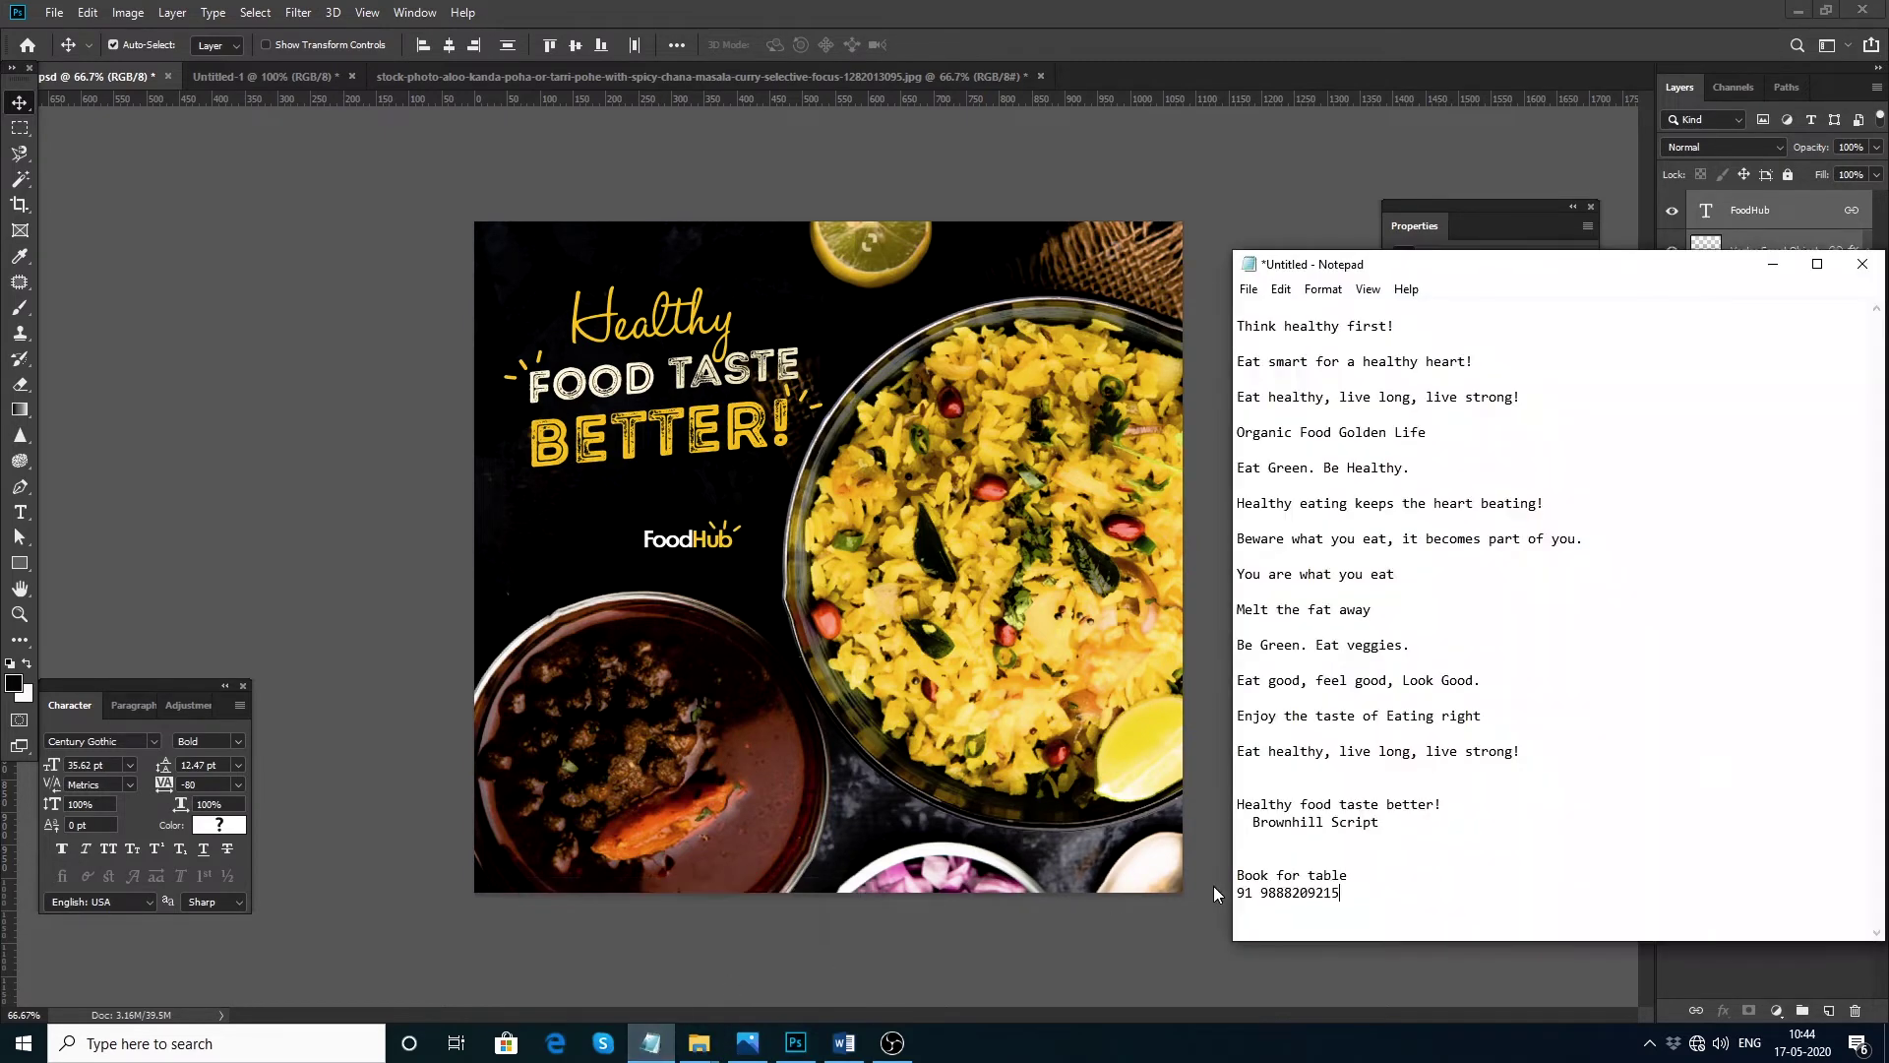
pyautogui.moveTo(1362, 896); pyautogui.dragTo(1237, 876)
pyautogui.hotkey('ctrl', 'c')
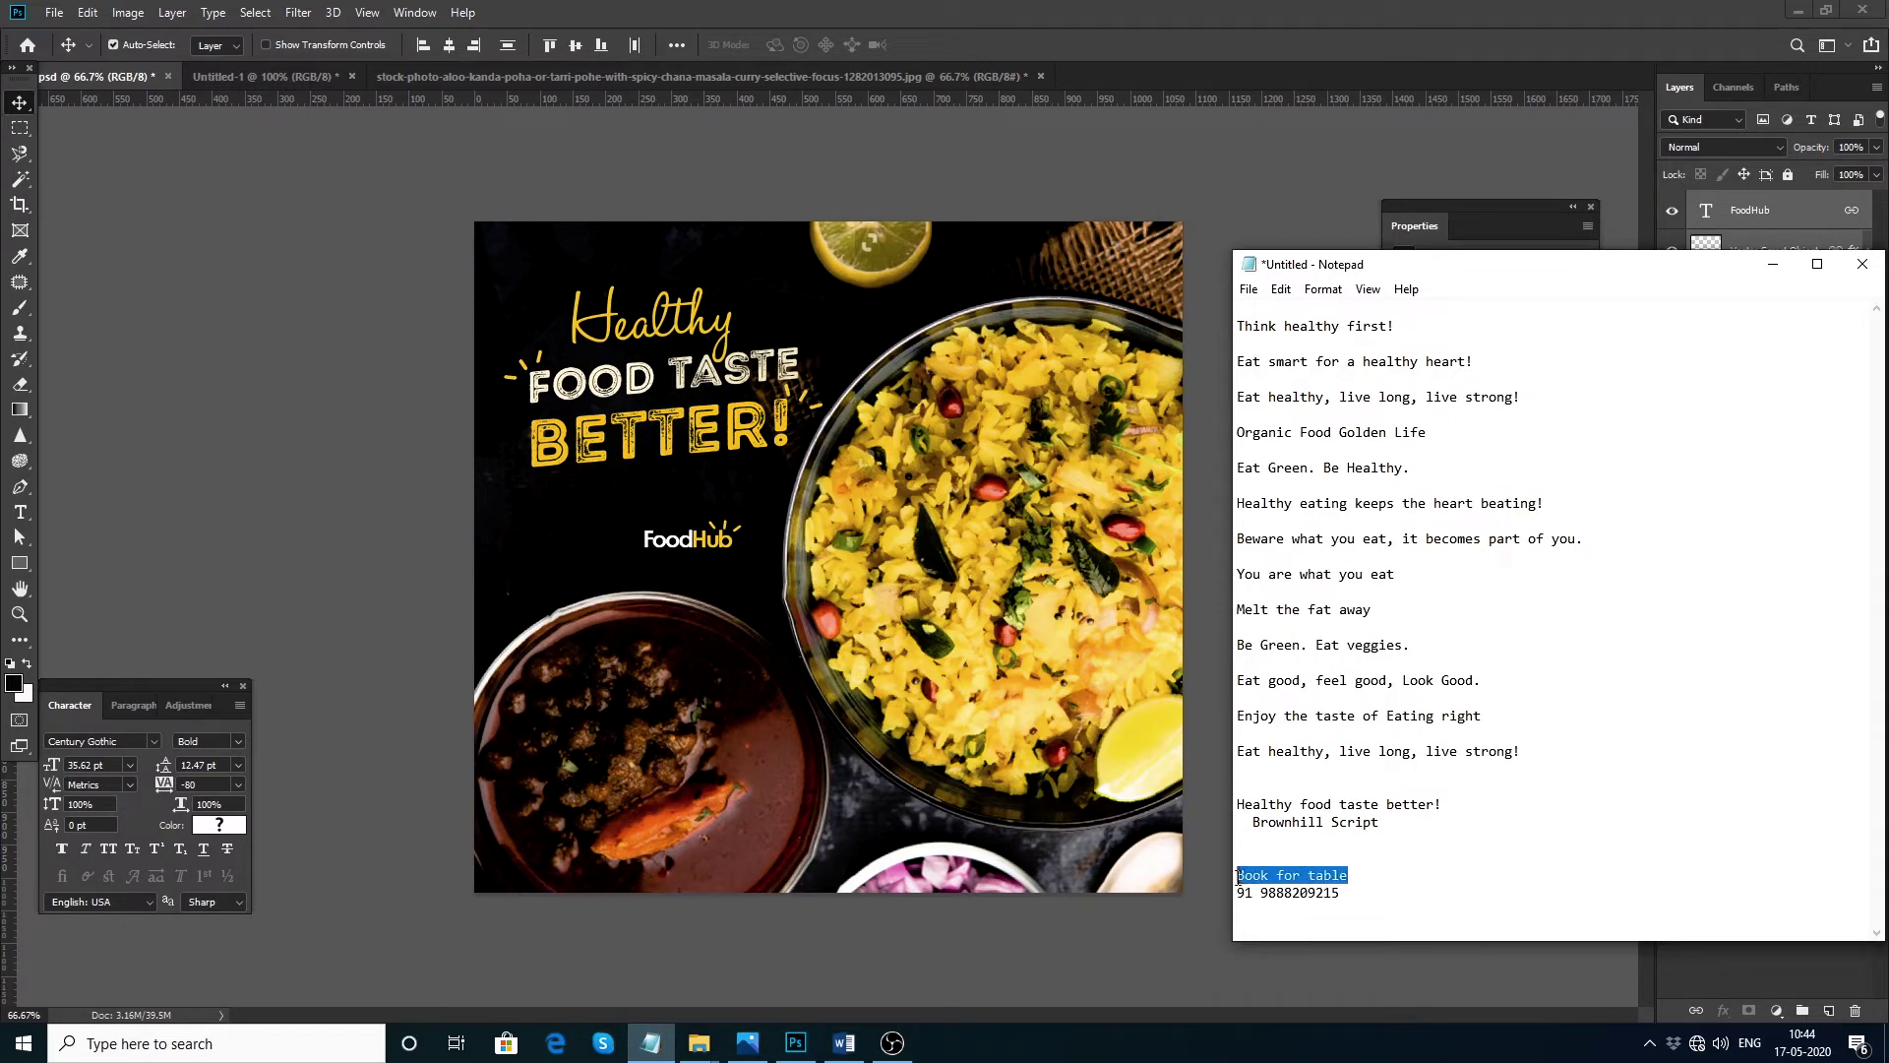
pyautogui.click(687, 585)
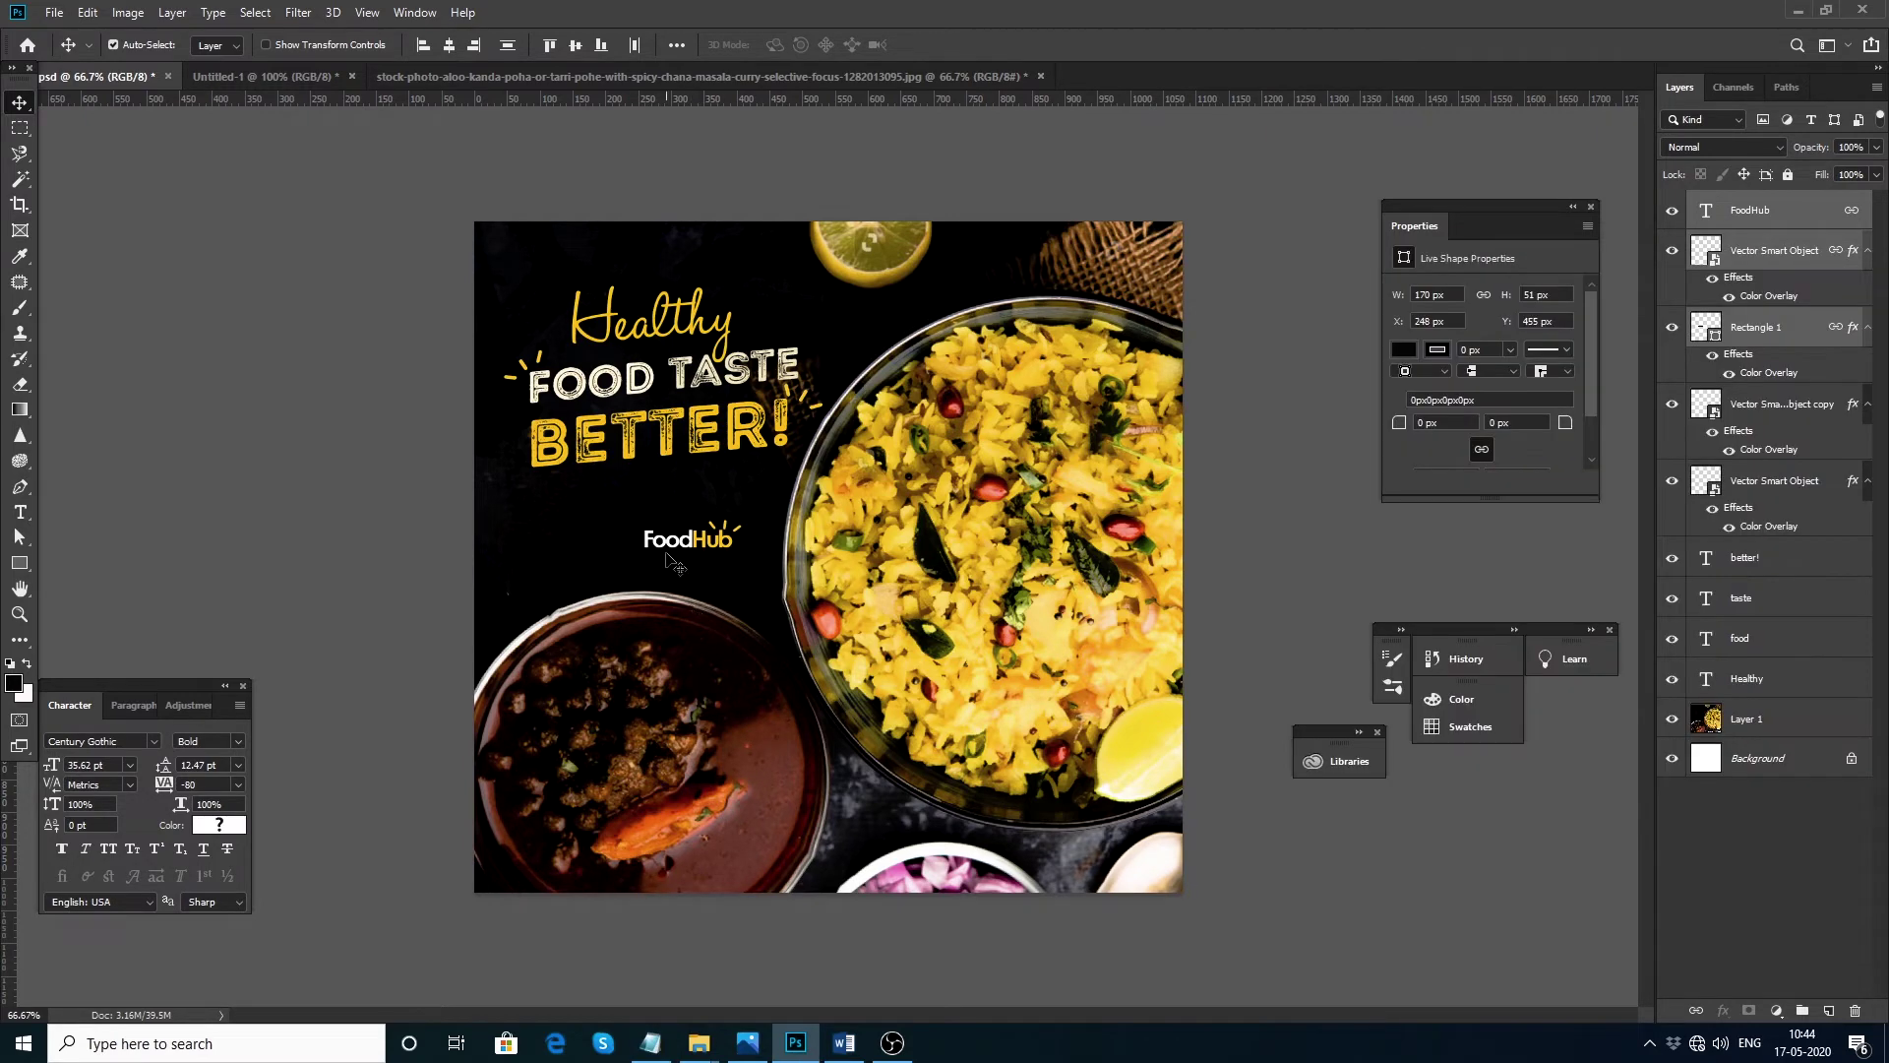
pyautogui.press('t')
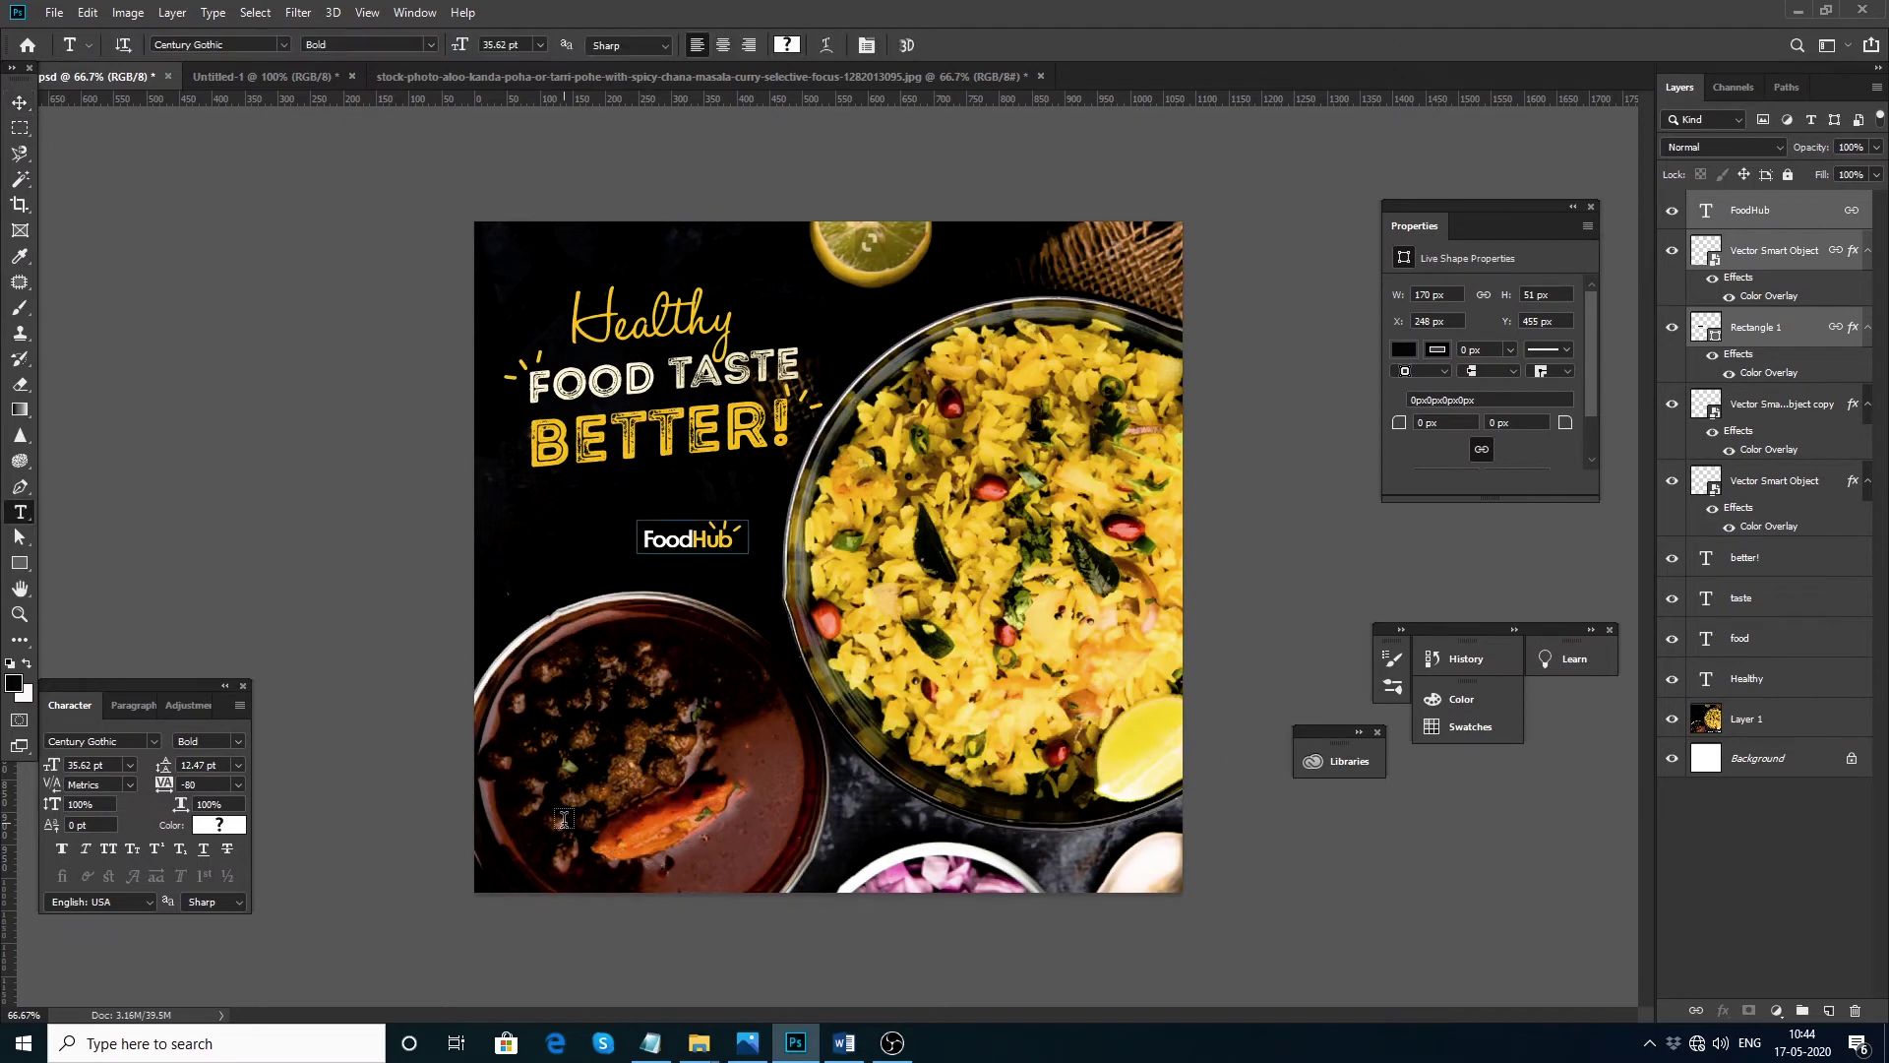
pyautogui.click(564, 819)
pyautogui.hotkey('ctrl', 'v')
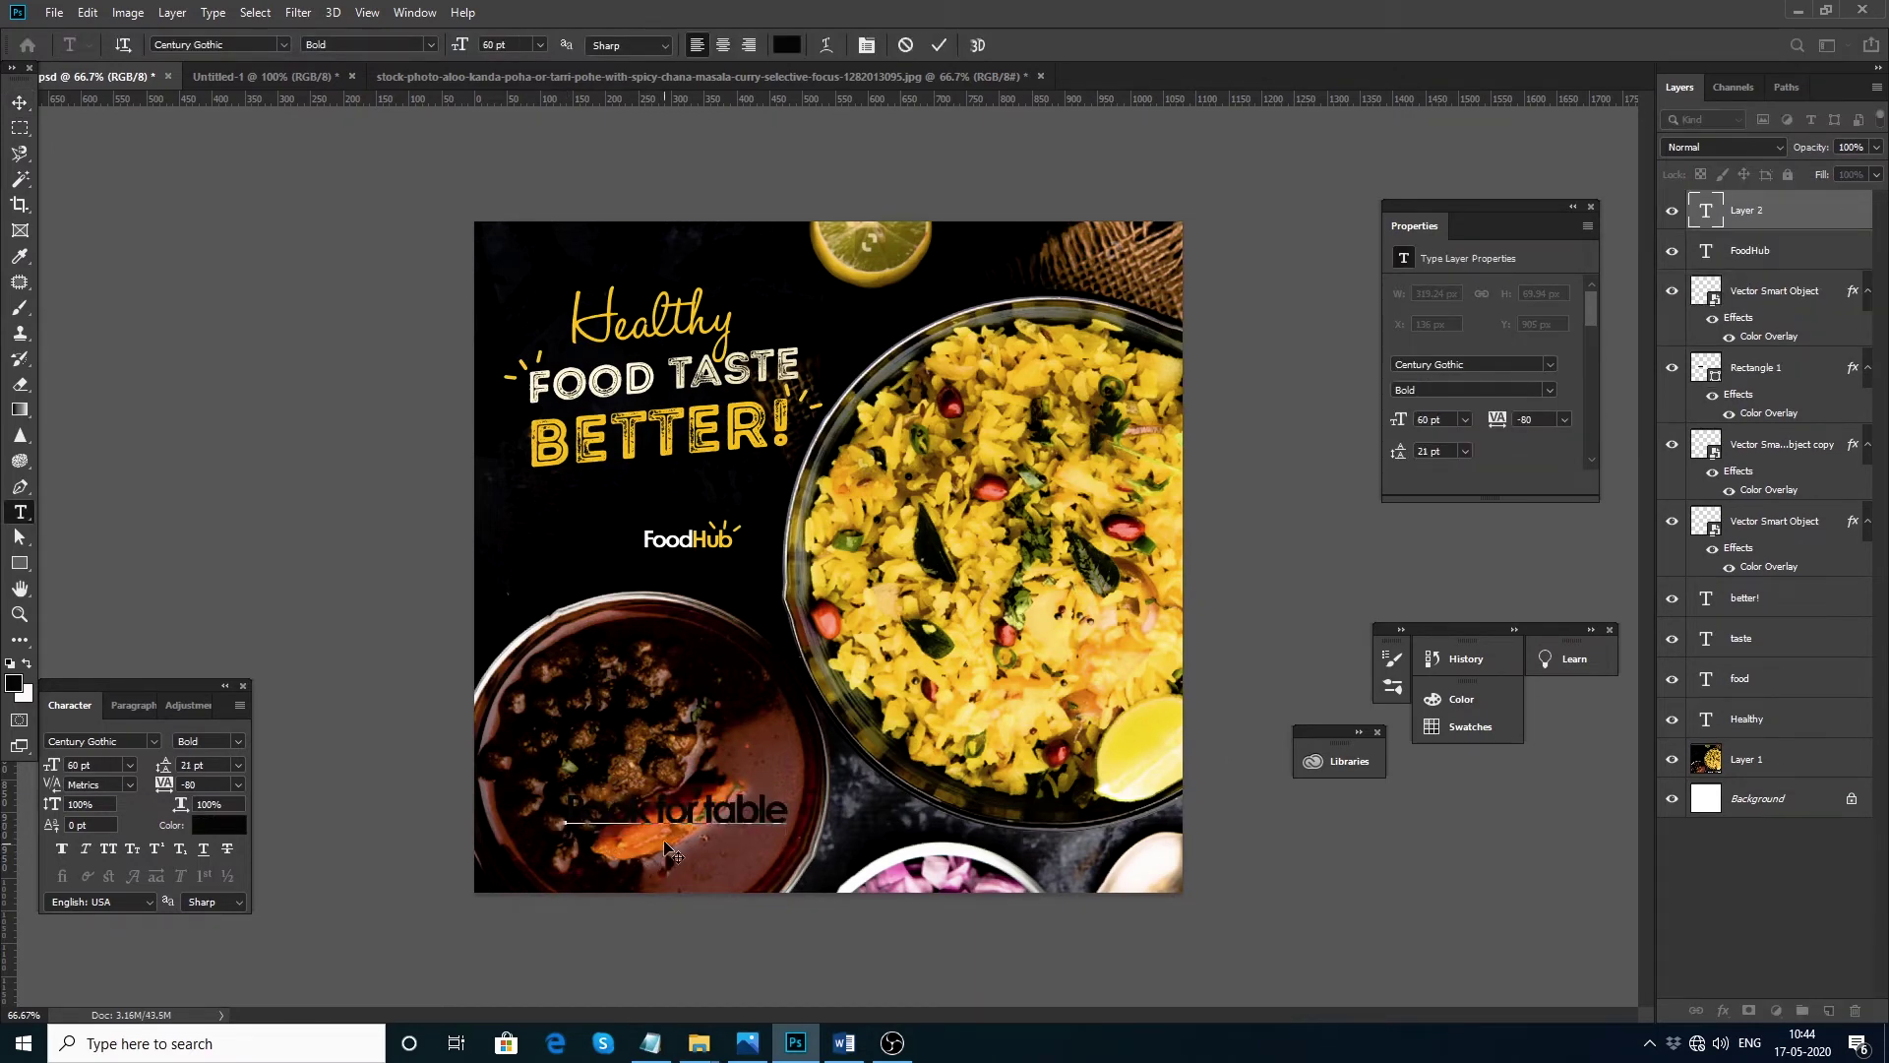
pyautogui.click(20, 102)
# Step: Set the colour of the "Book for table" text to white ffffff
pyautogui.click(212, 825)
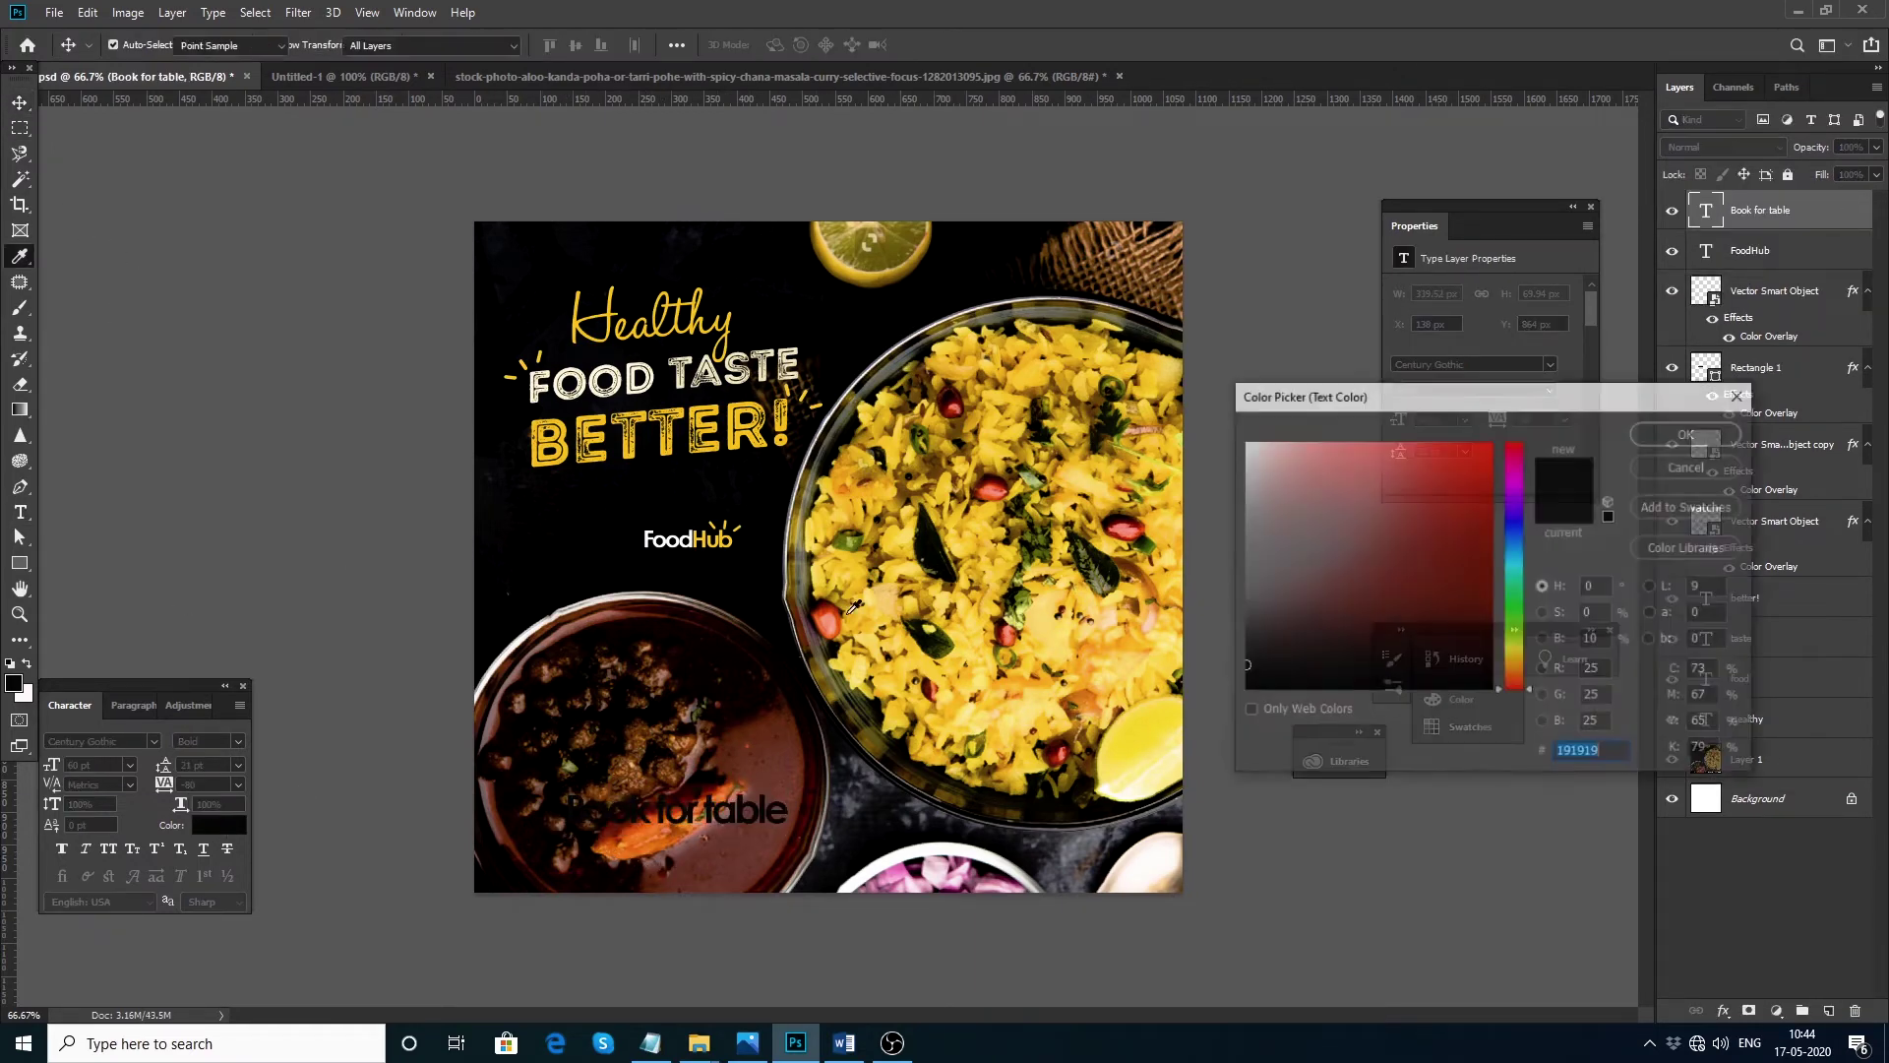
pyautogui.write('ffffff')
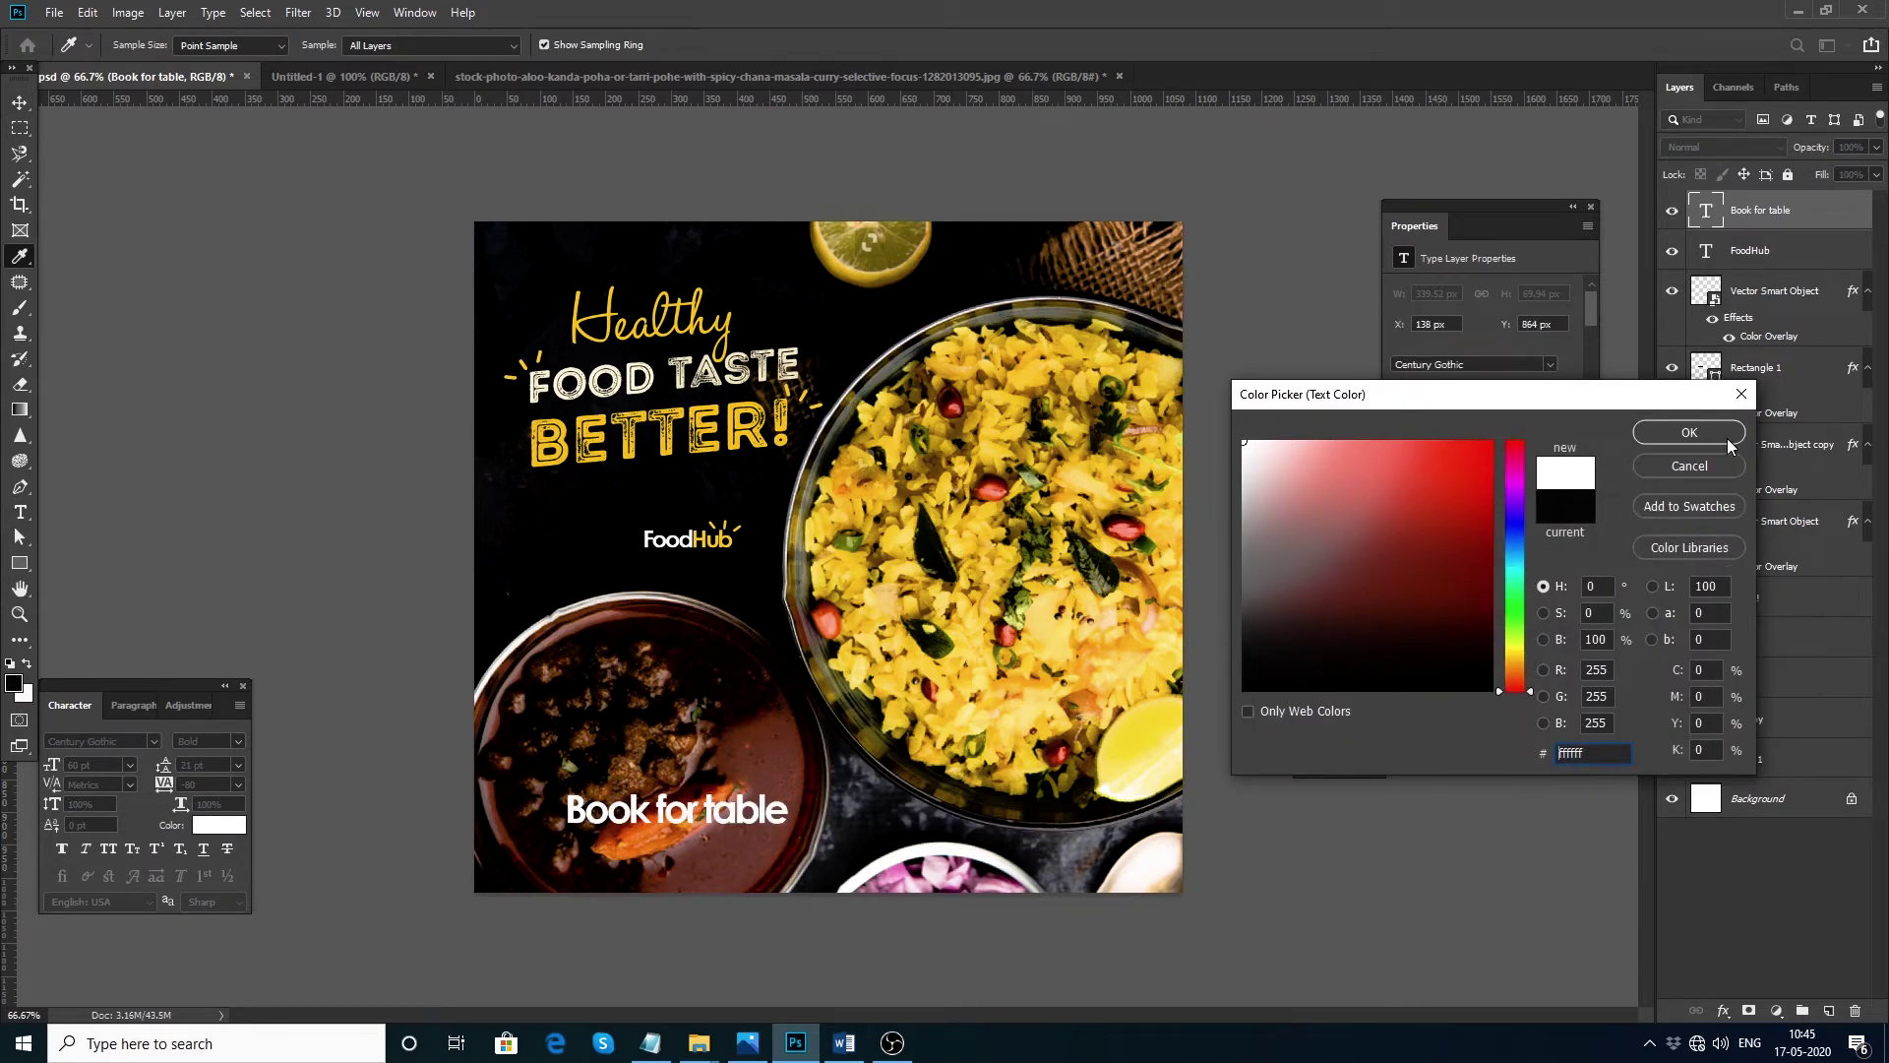
pyautogui.click(1728, 440)
# Step: Format "Book for table" with tracking 0, leading 16 pt and size 34 pt, and move it slightly up and left
pyautogui.scroll(8, 211, 781)
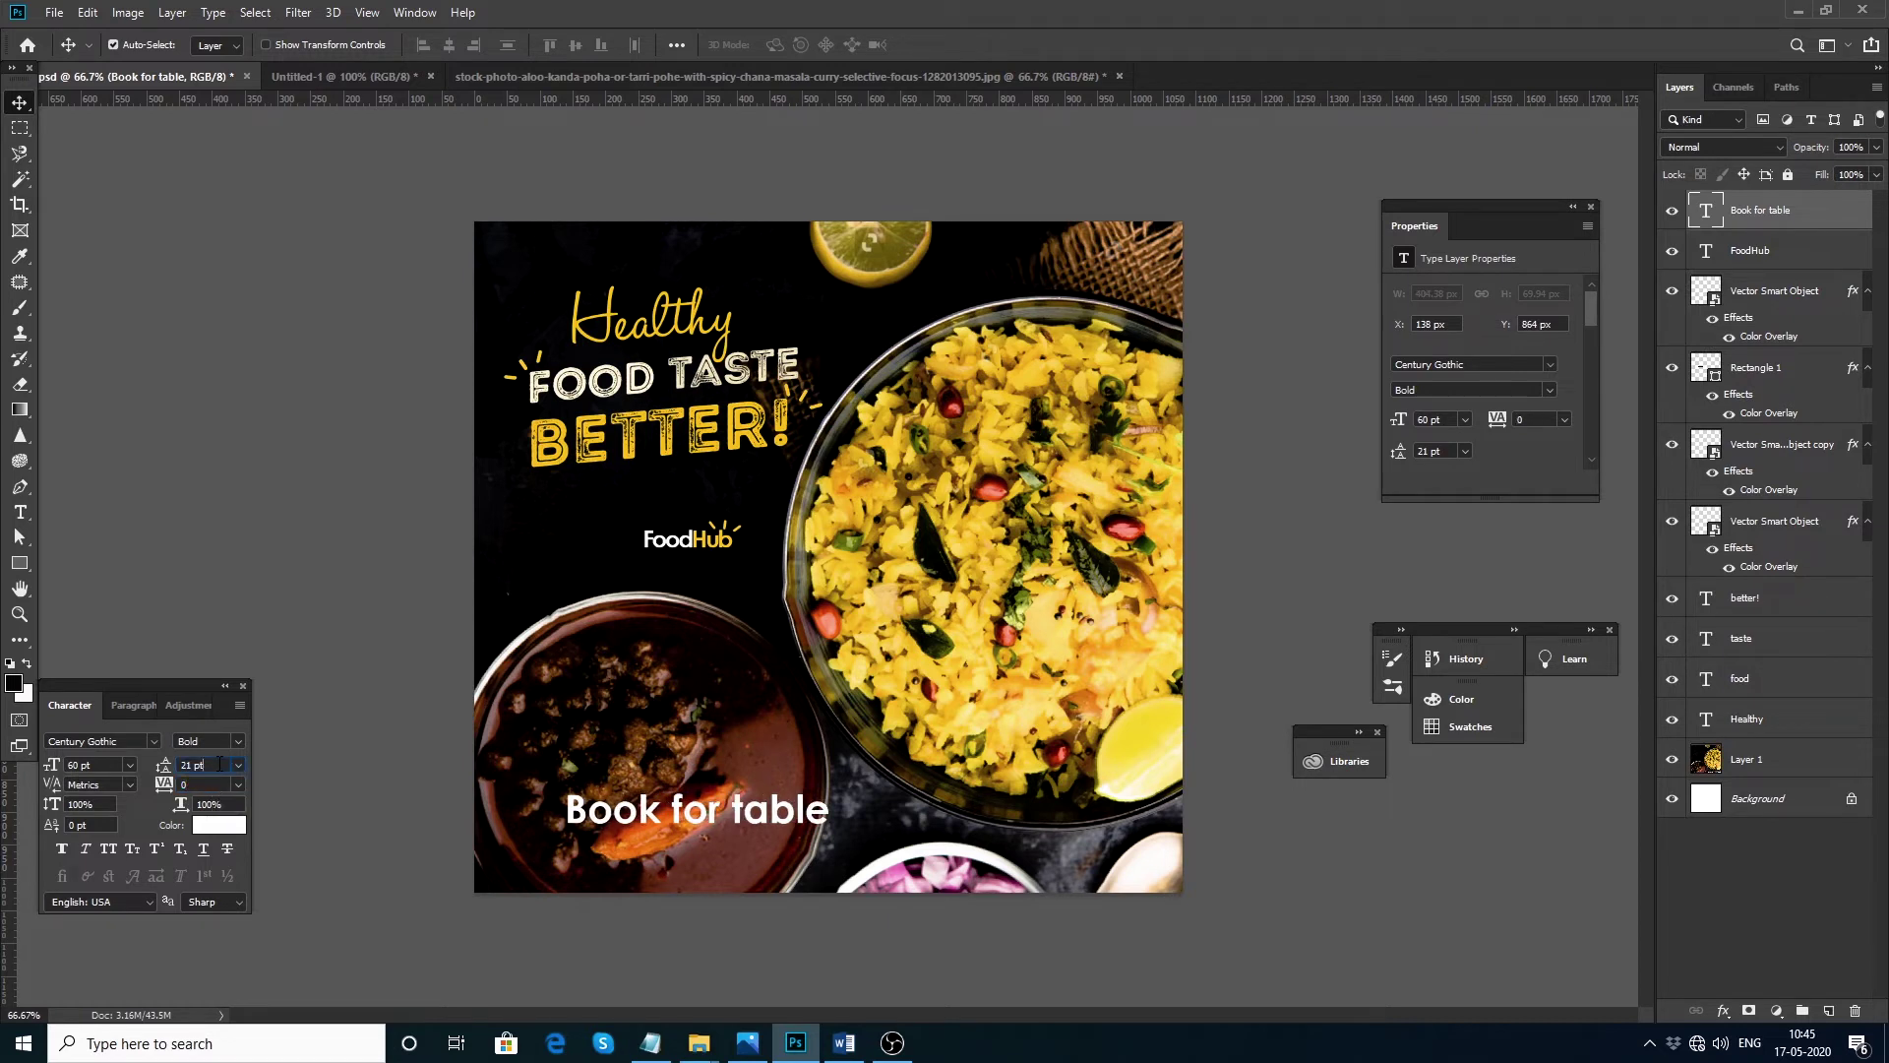
pyautogui.scroll(-3, 218, 765)
pyautogui.scroll(-15, 98, 766)
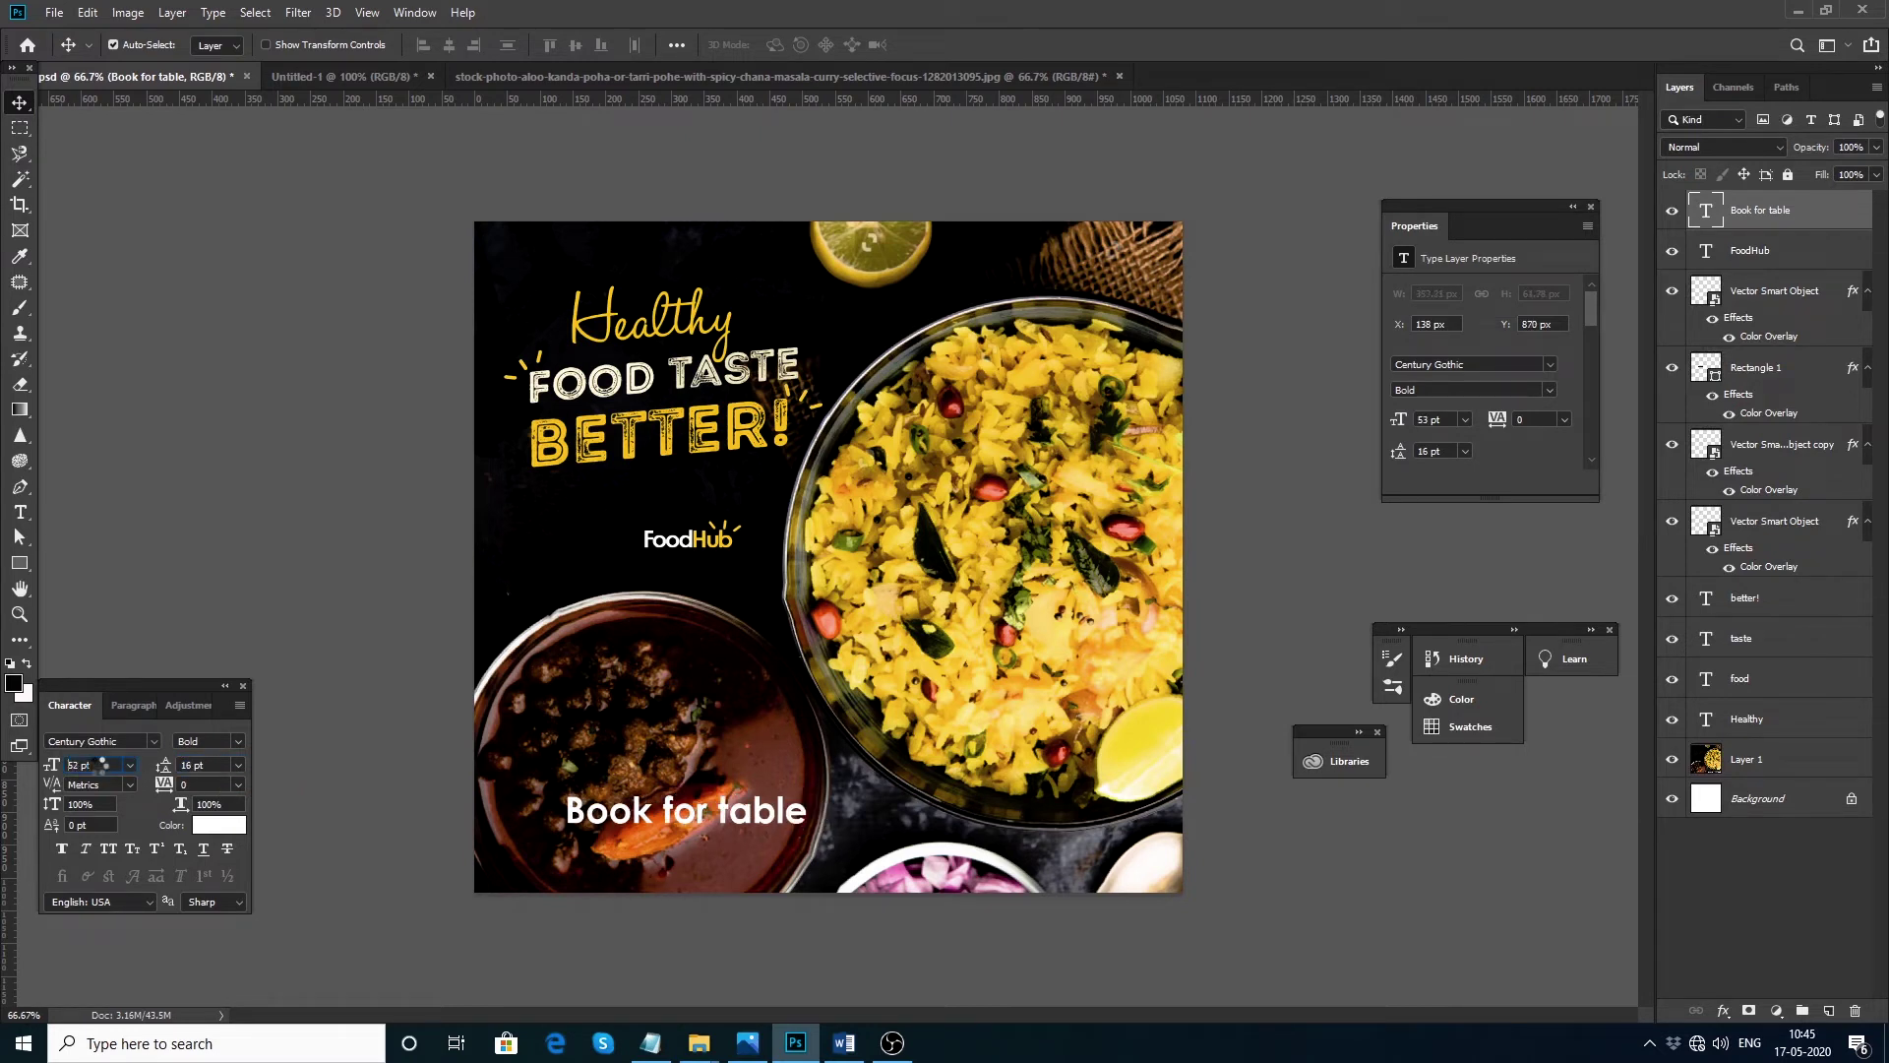
pyautogui.scroll(-11, 99, 773)
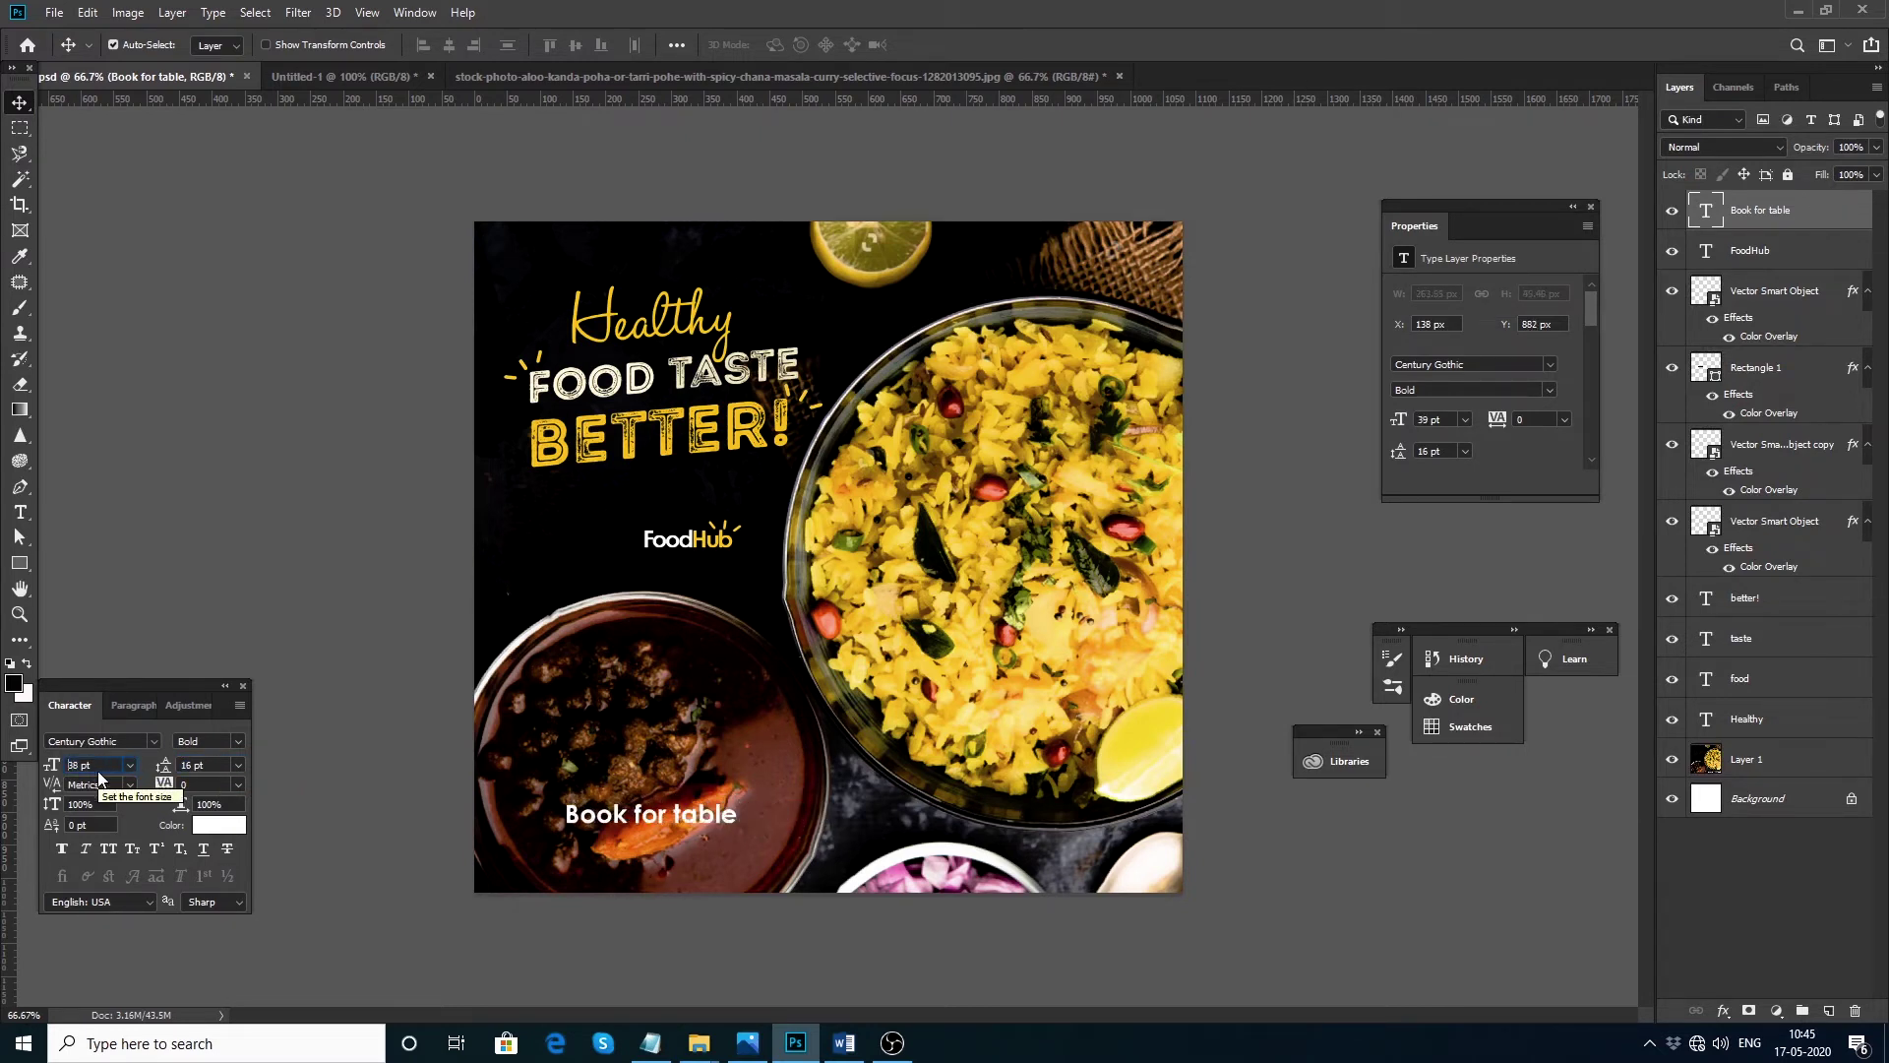
pyautogui.click(413, 832)
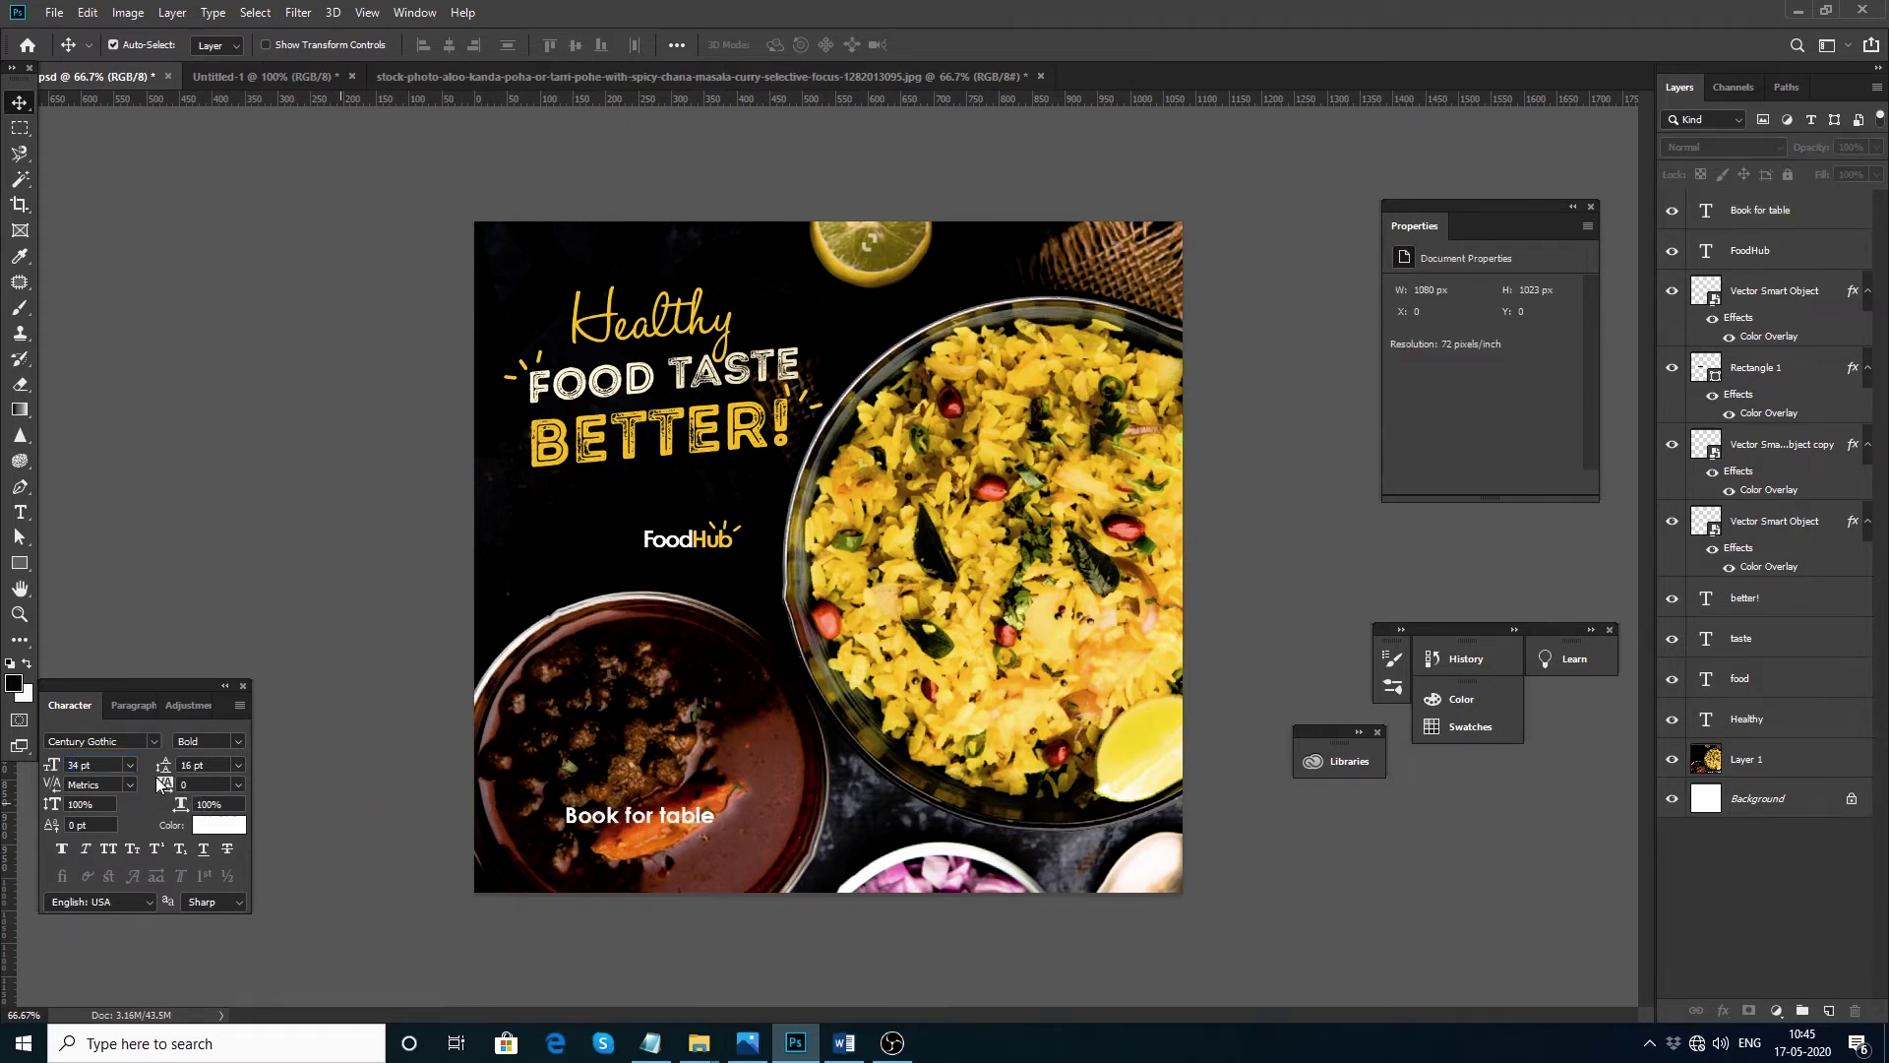
pyautogui.moveTo(649, 817)
pyautogui.mouseDown()
pyautogui.moveTo(621, 760)
pyautogui.moveTo(959, 817)
pyautogui.moveTo(838, 810)
pyautogui.moveTo(627, 738)
pyautogui.moveTo(619, 784)
pyautogui.moveTo(635, 784)
pyautogui.mouseUp()
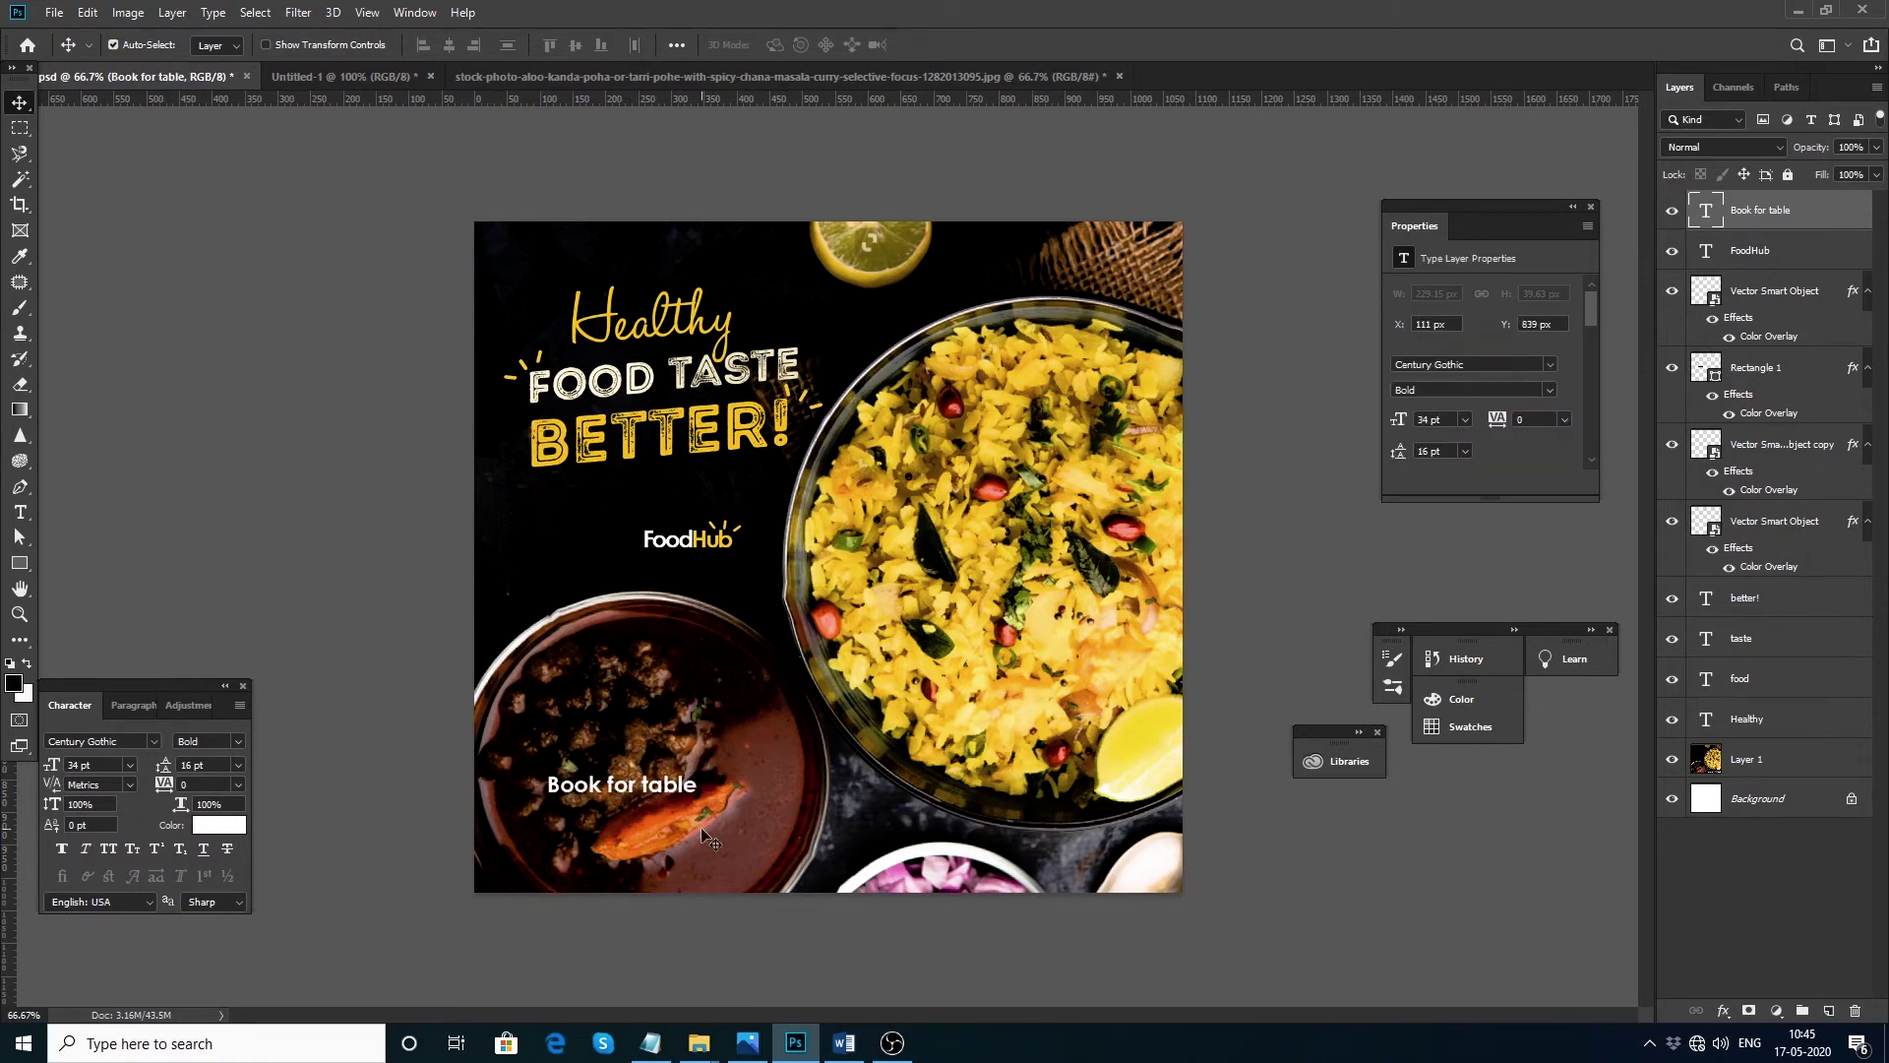
# Step: Add a colon after "Book for table" on the poster and copy the phone number from the Notepad notes
pyautogui.doubleClick(696, 793)
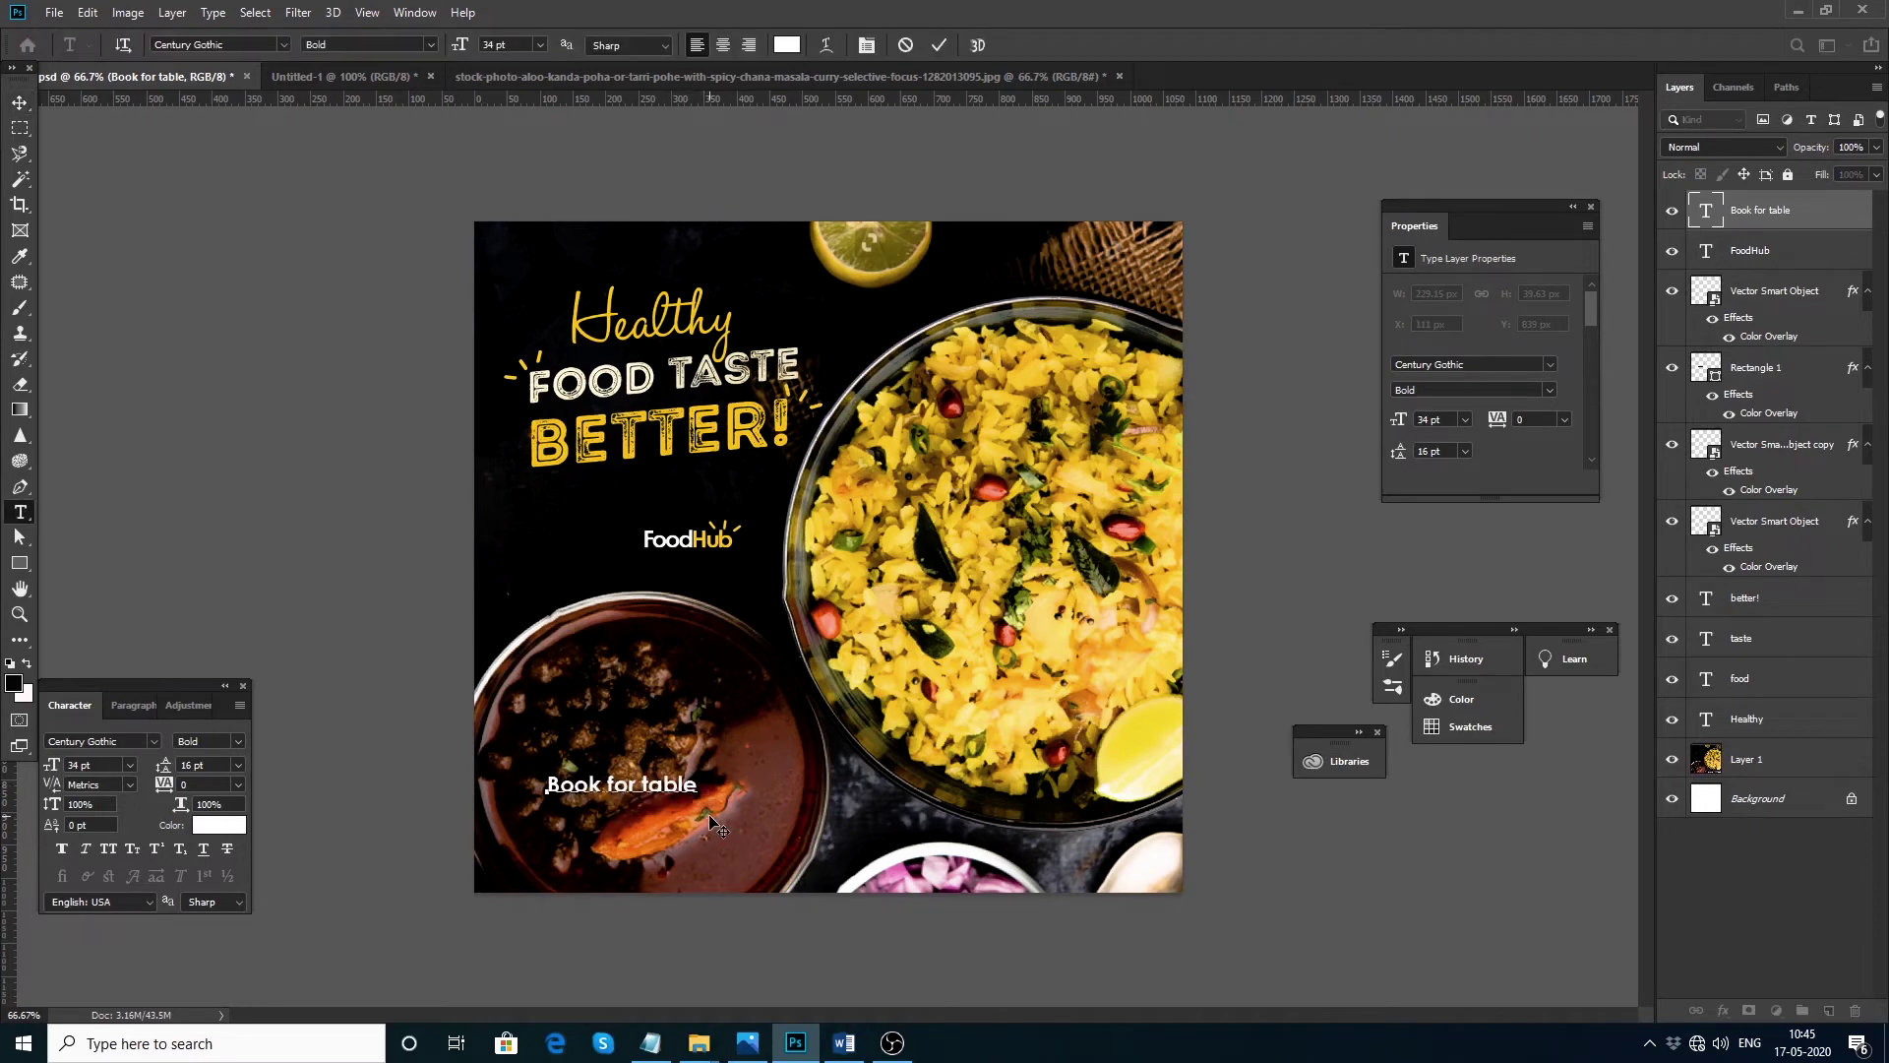
pyautogui.write(':')
pyautogui.click(651, 1044)
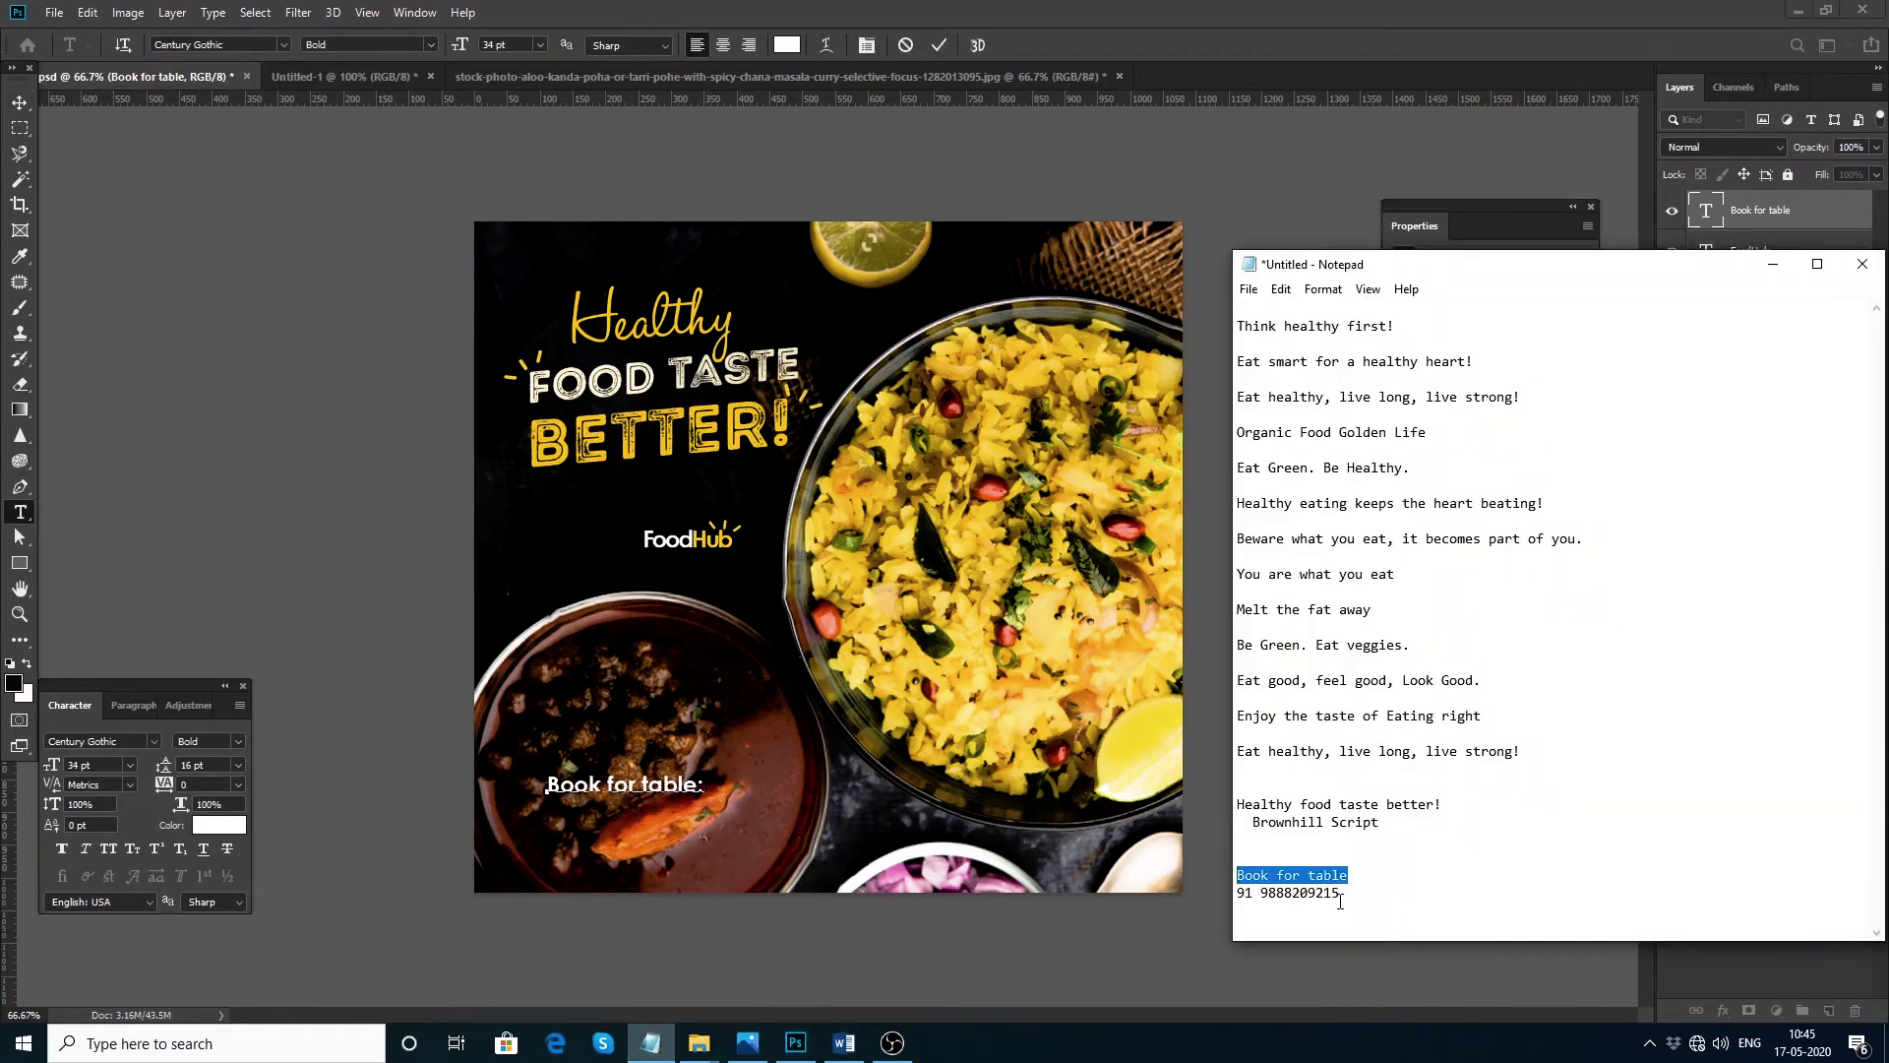
pyautogui.moveTo(1341, 895); pyautogui.dragTo(1217, 893)
pyautogui.hotkey('ctrl', 'x')
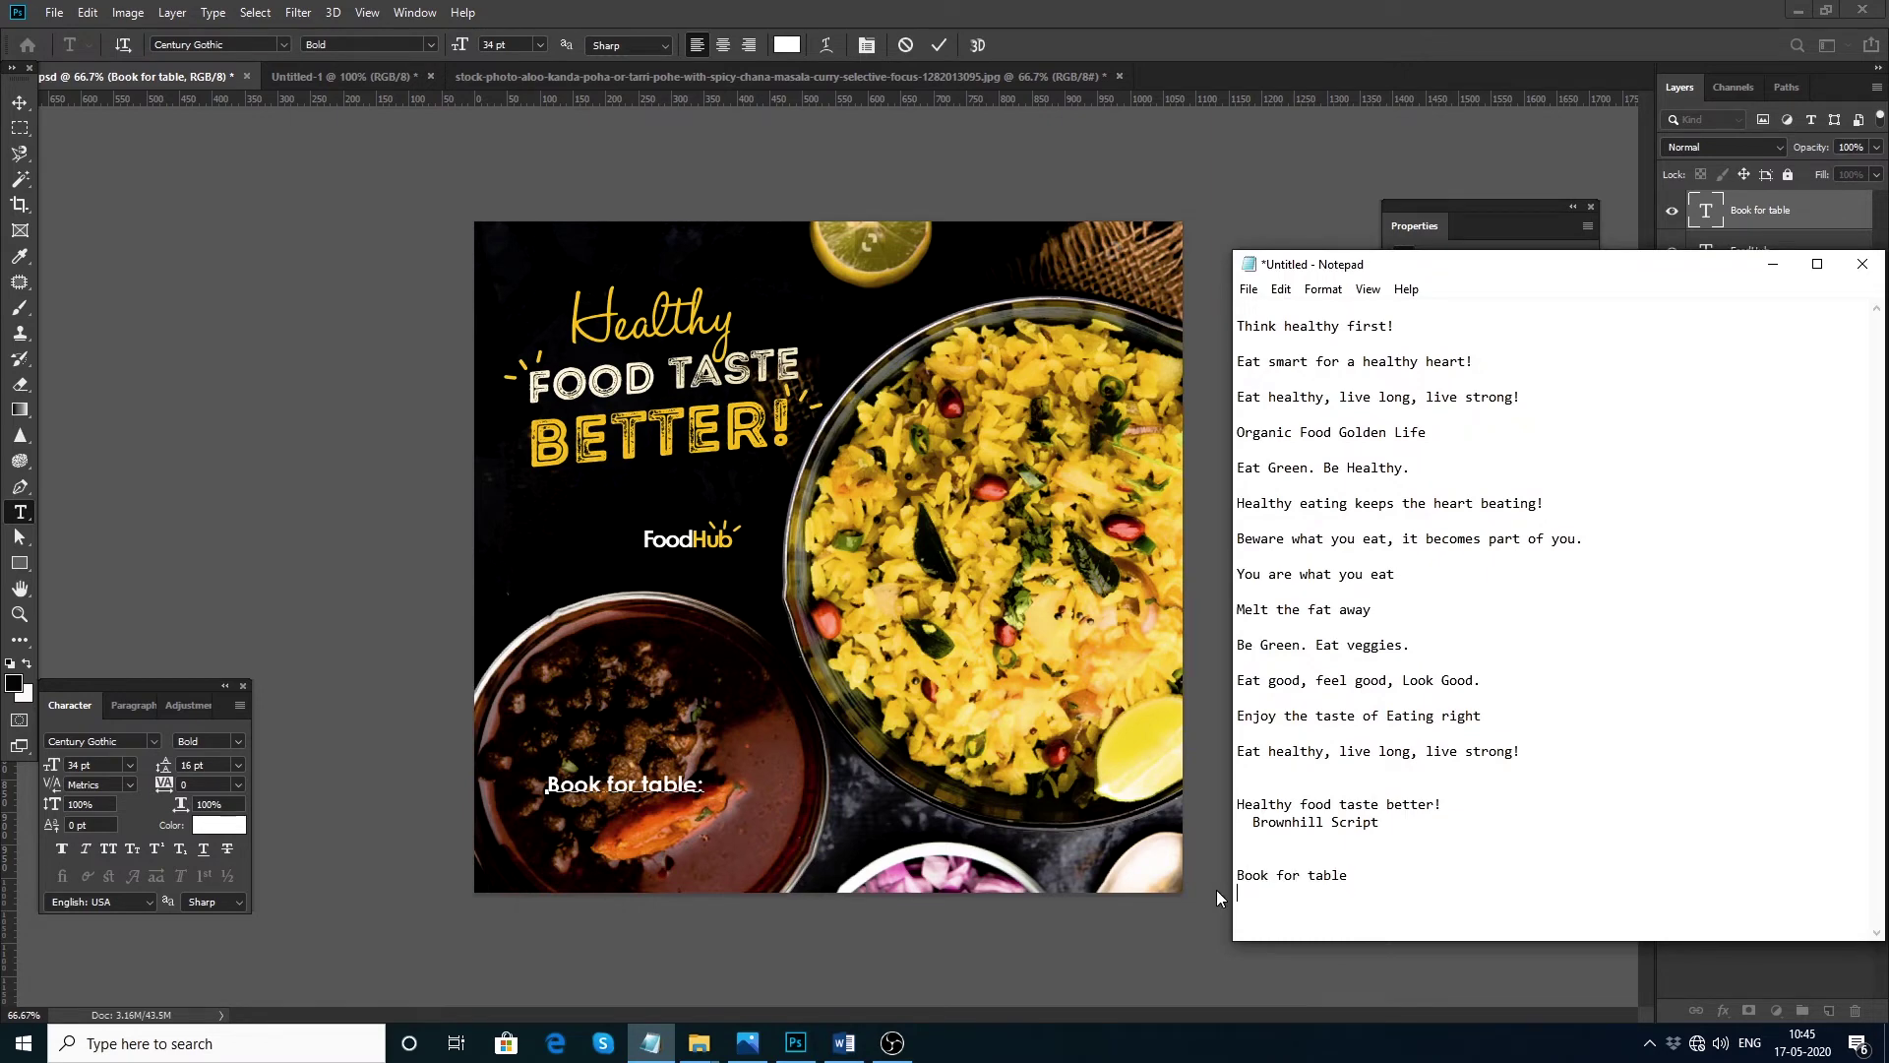
pyautogui.hotkey('ctrl', 'z')
pyautogui.click(703, 782)
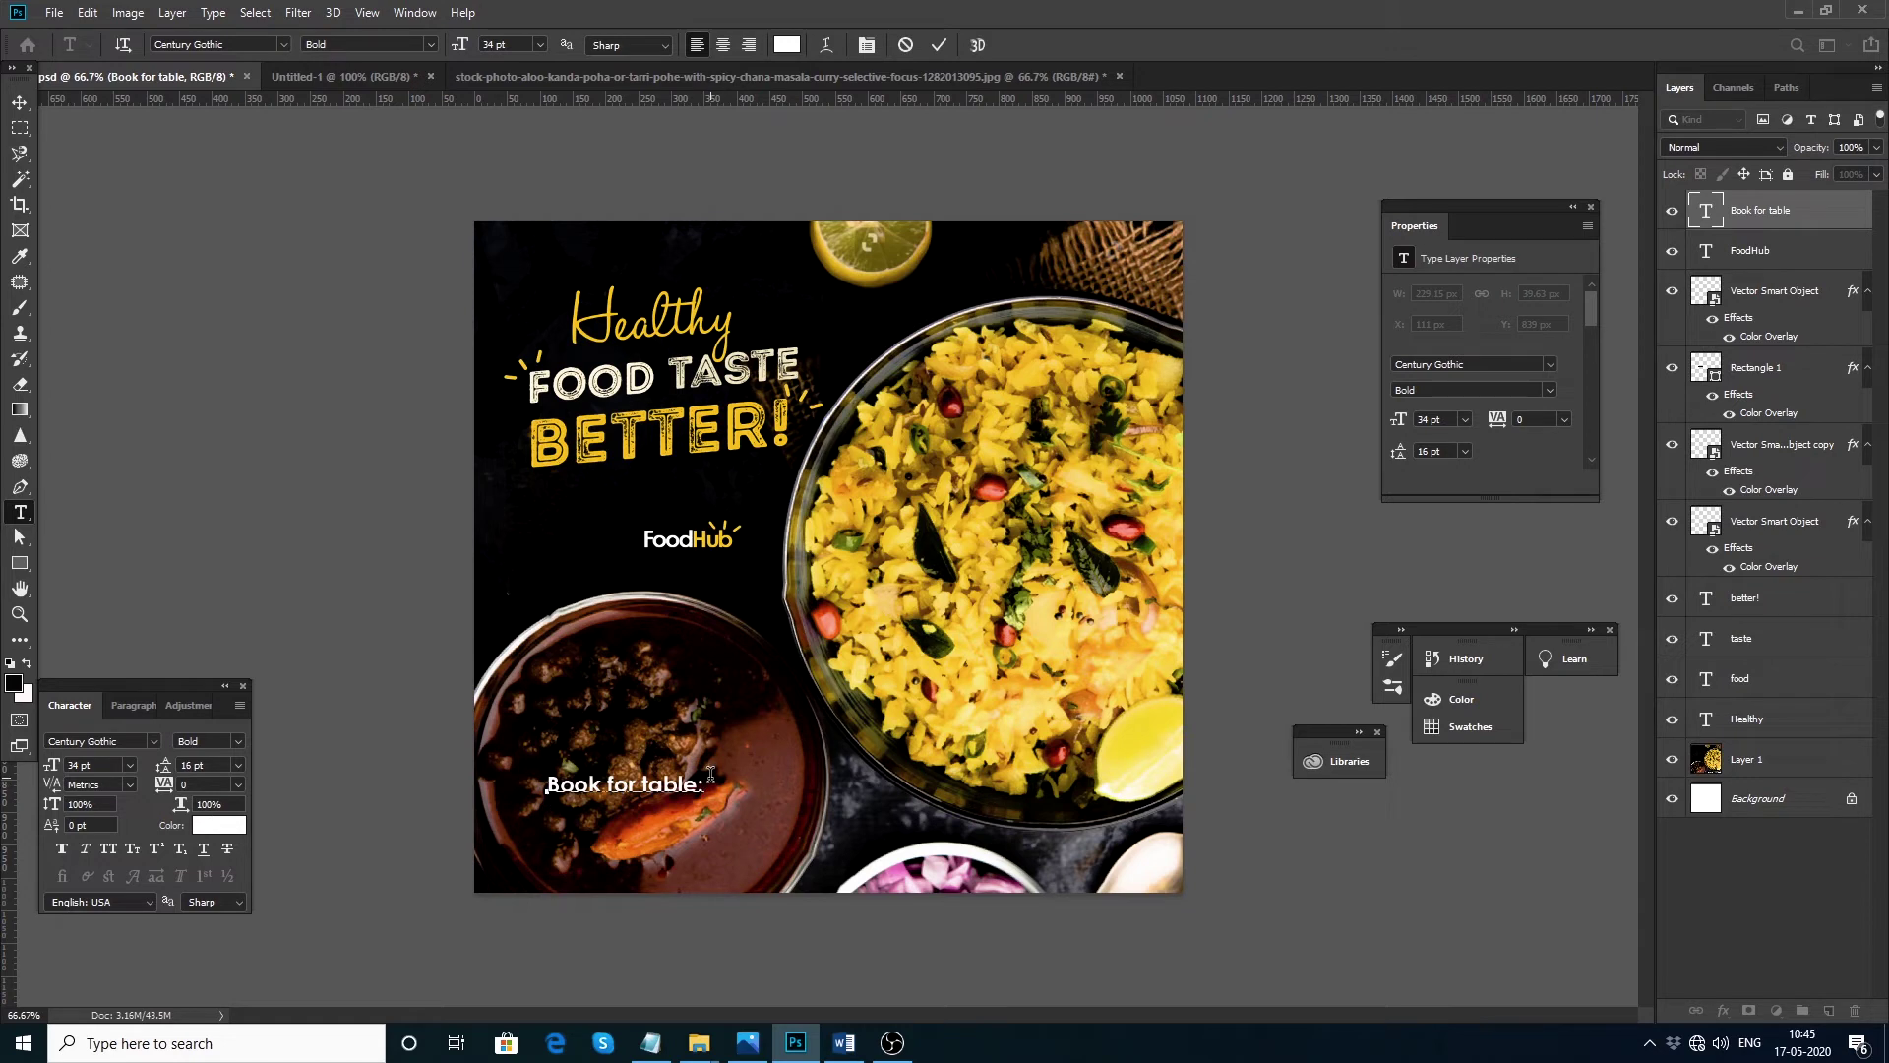
pyautogui.click(20, 103)
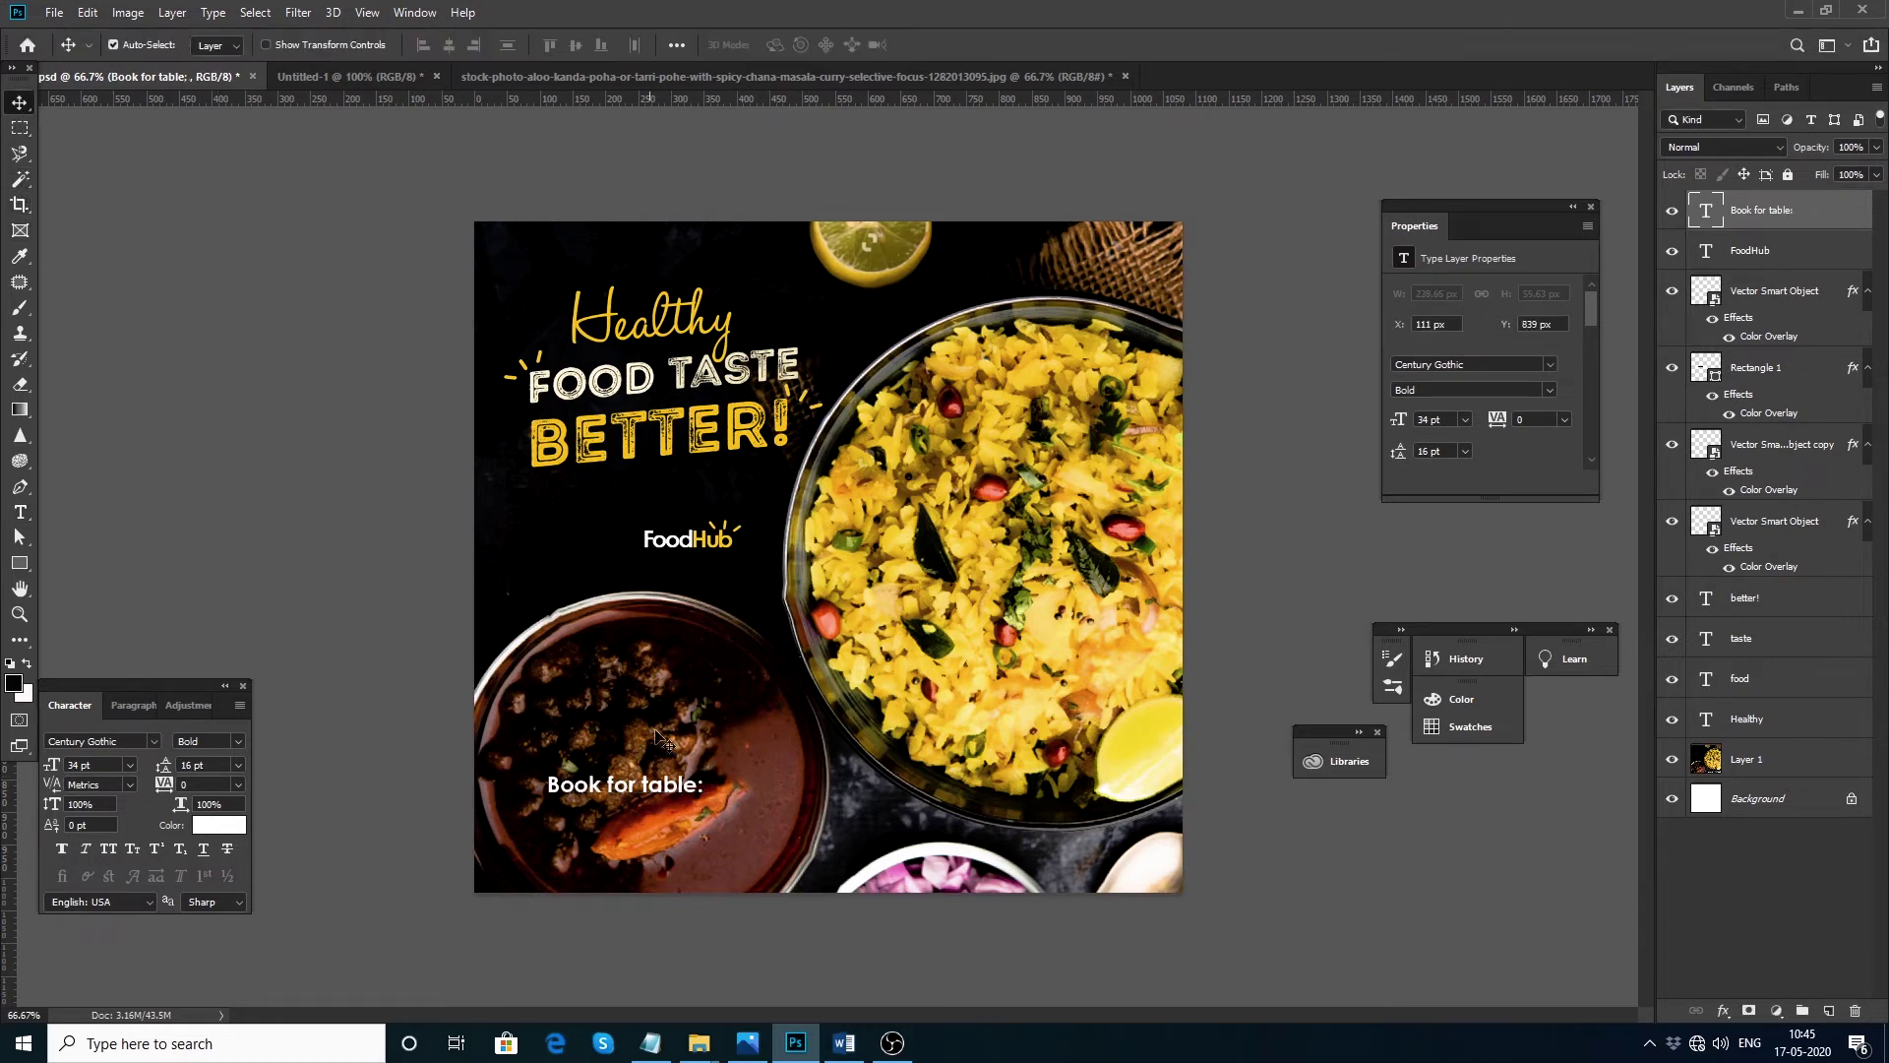
# Step: Duplicate "Book for table:" about 40 px below and replace the copy's text with the copied phone number, preceded by a plus sign
pyautogui.moveTo(653, 797); pyautogui.dragTo(648, 816)
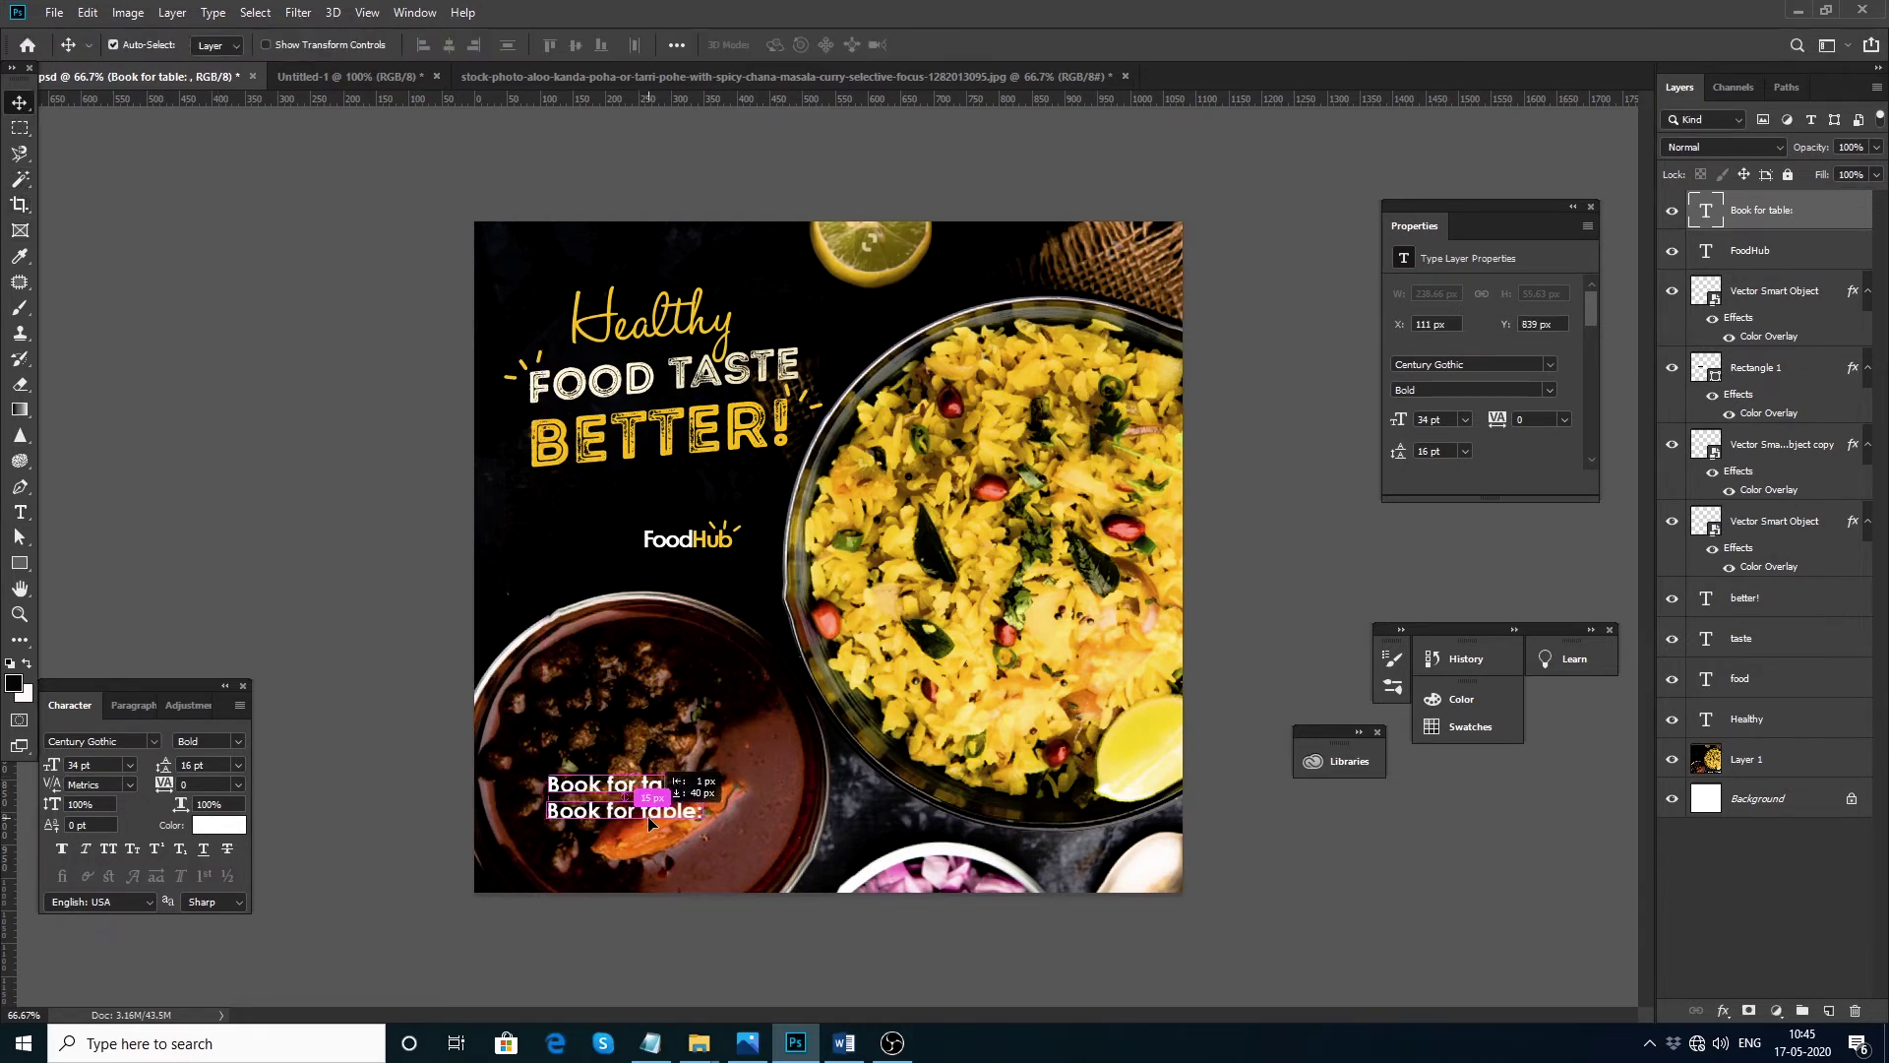
pyautogui.doubleClick(648, 817)
pyautogui.hotkey('ctrl', 'v')
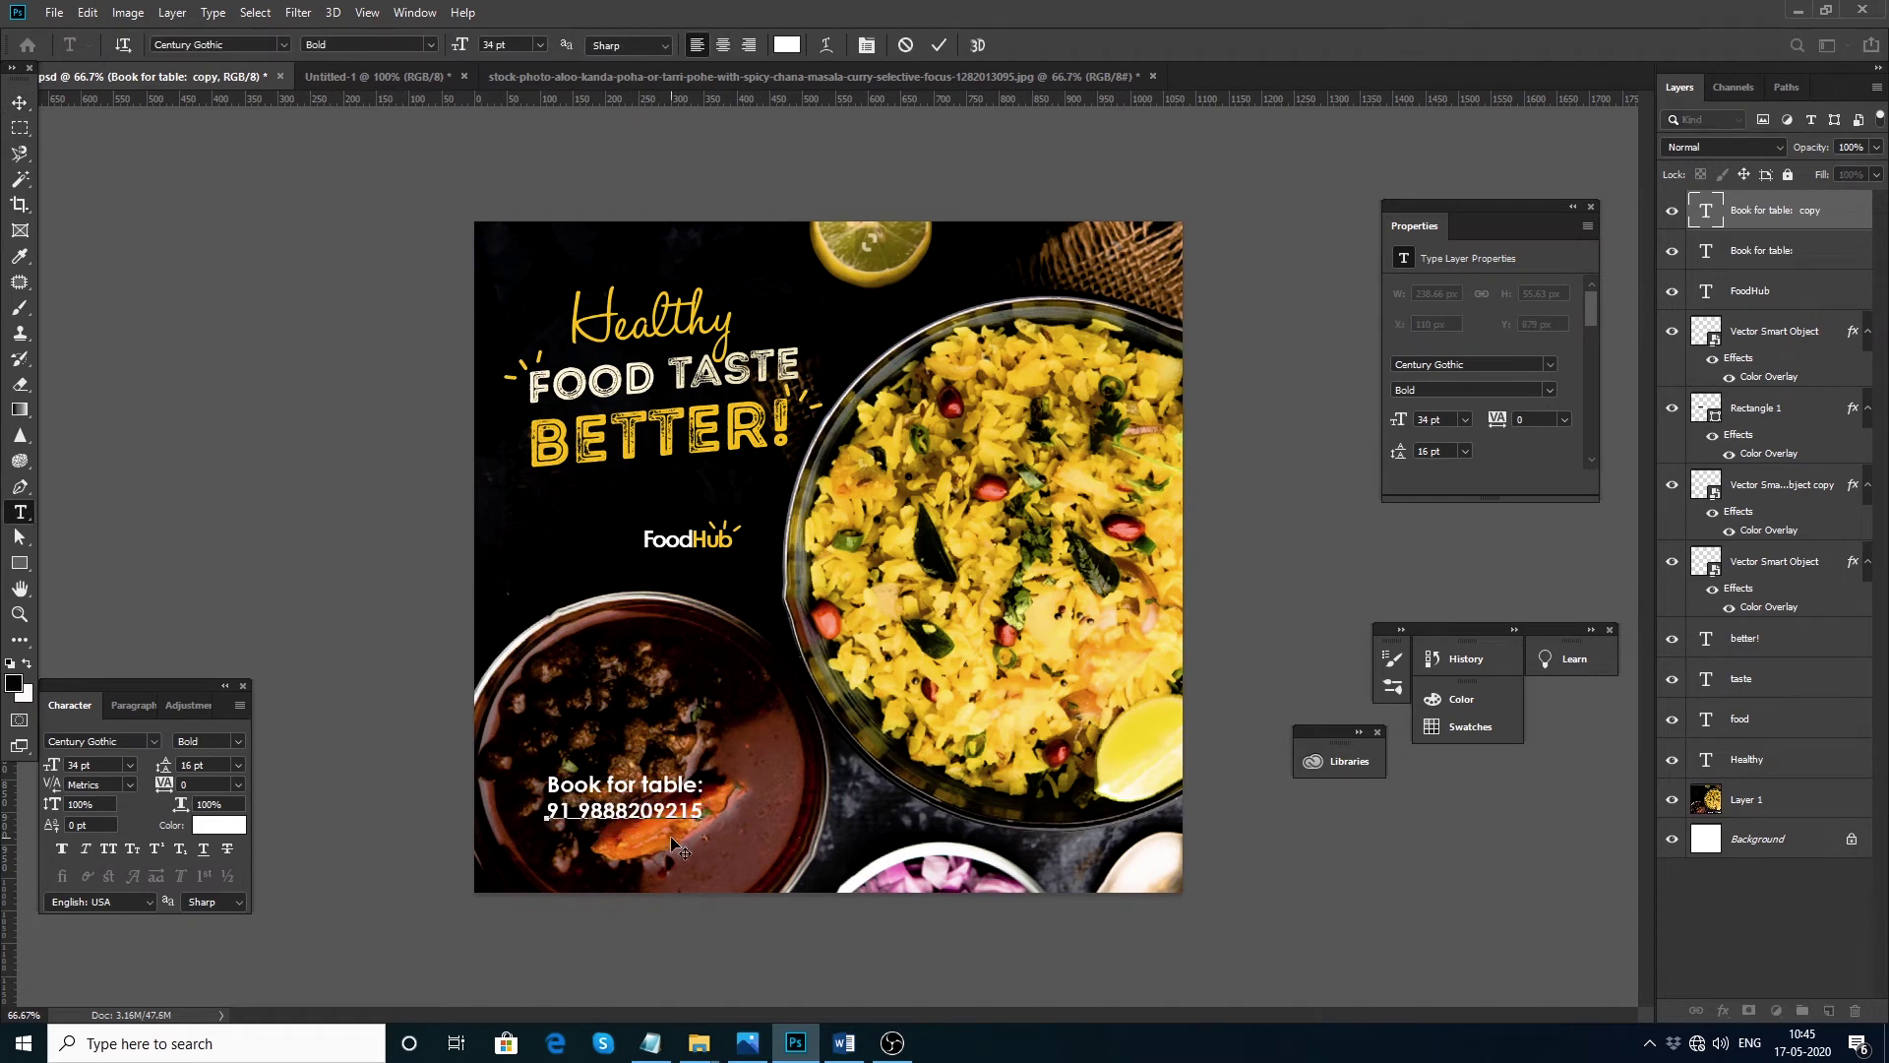
pyautogui.write('+')
pyautogui.click(20, 102)
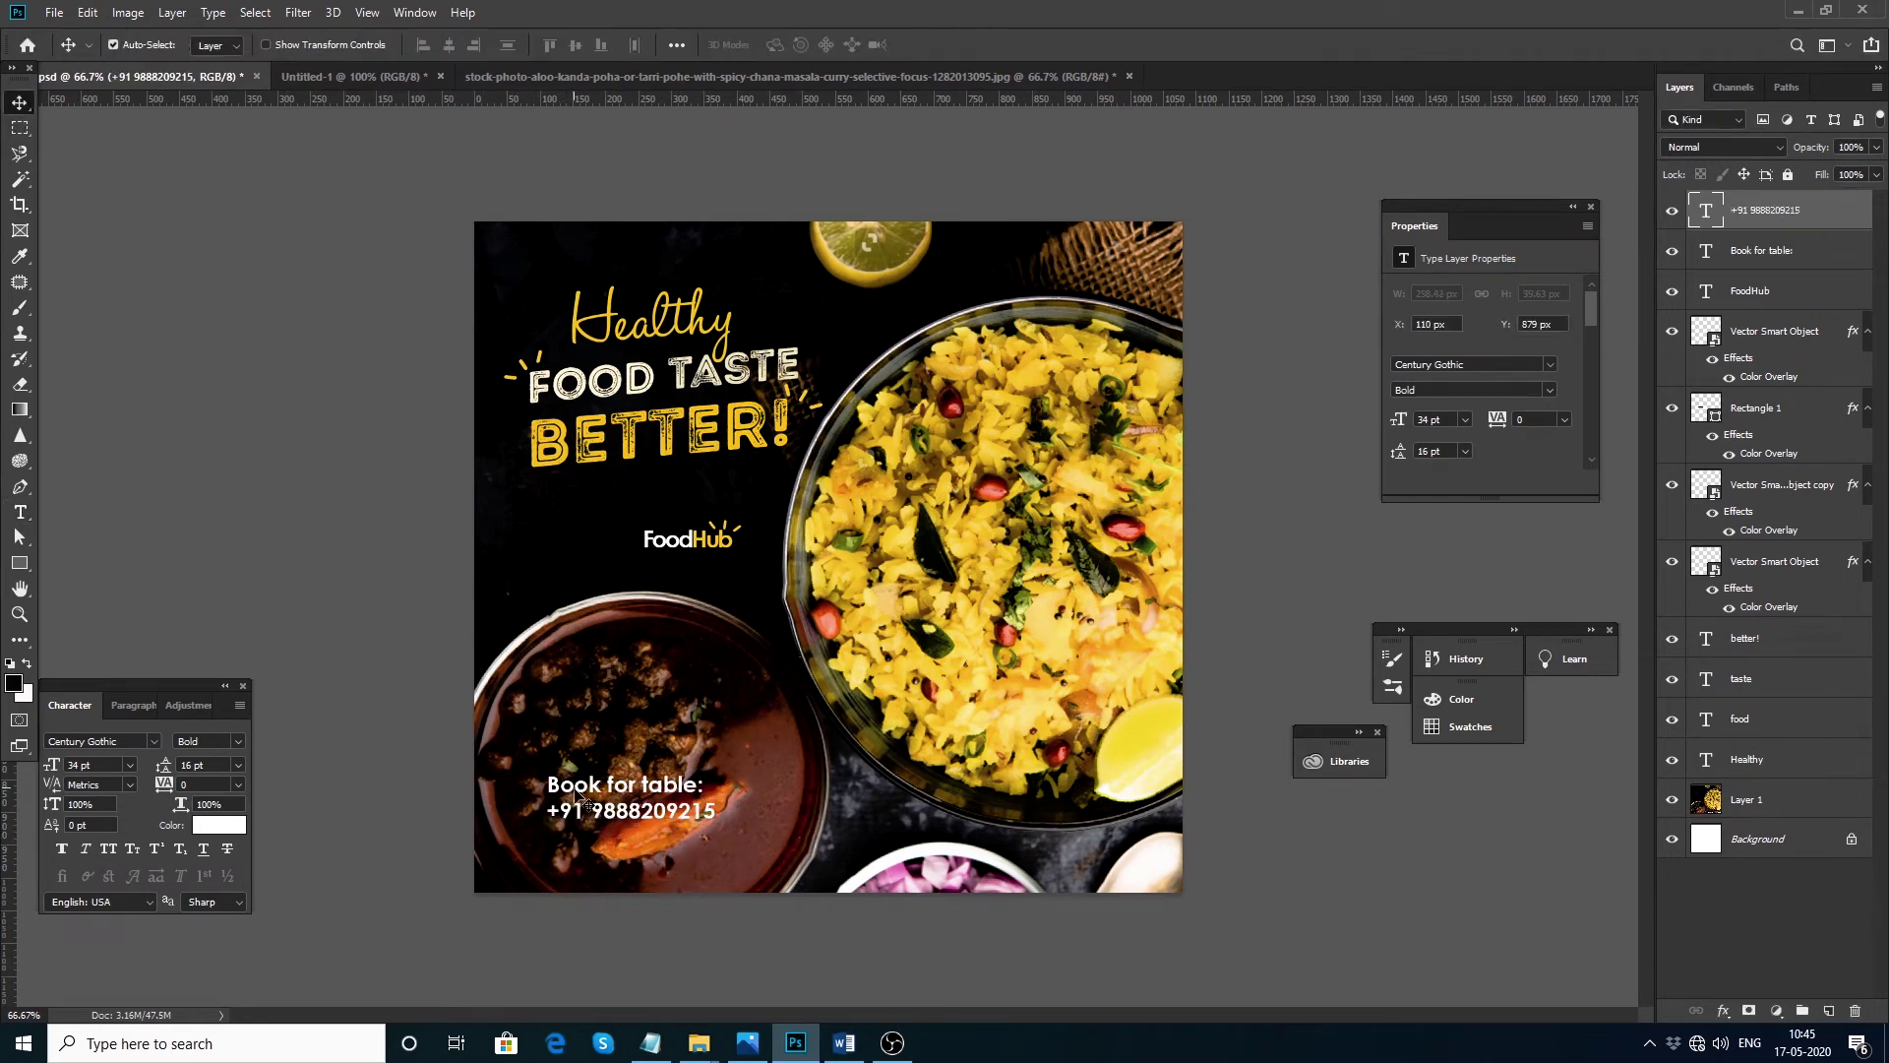
# Step: Set the phone number's font style to Regular and shift "Book for table:" slightly right, to about X 120 px, Y 841 px
pyautogui.click(234, 742)
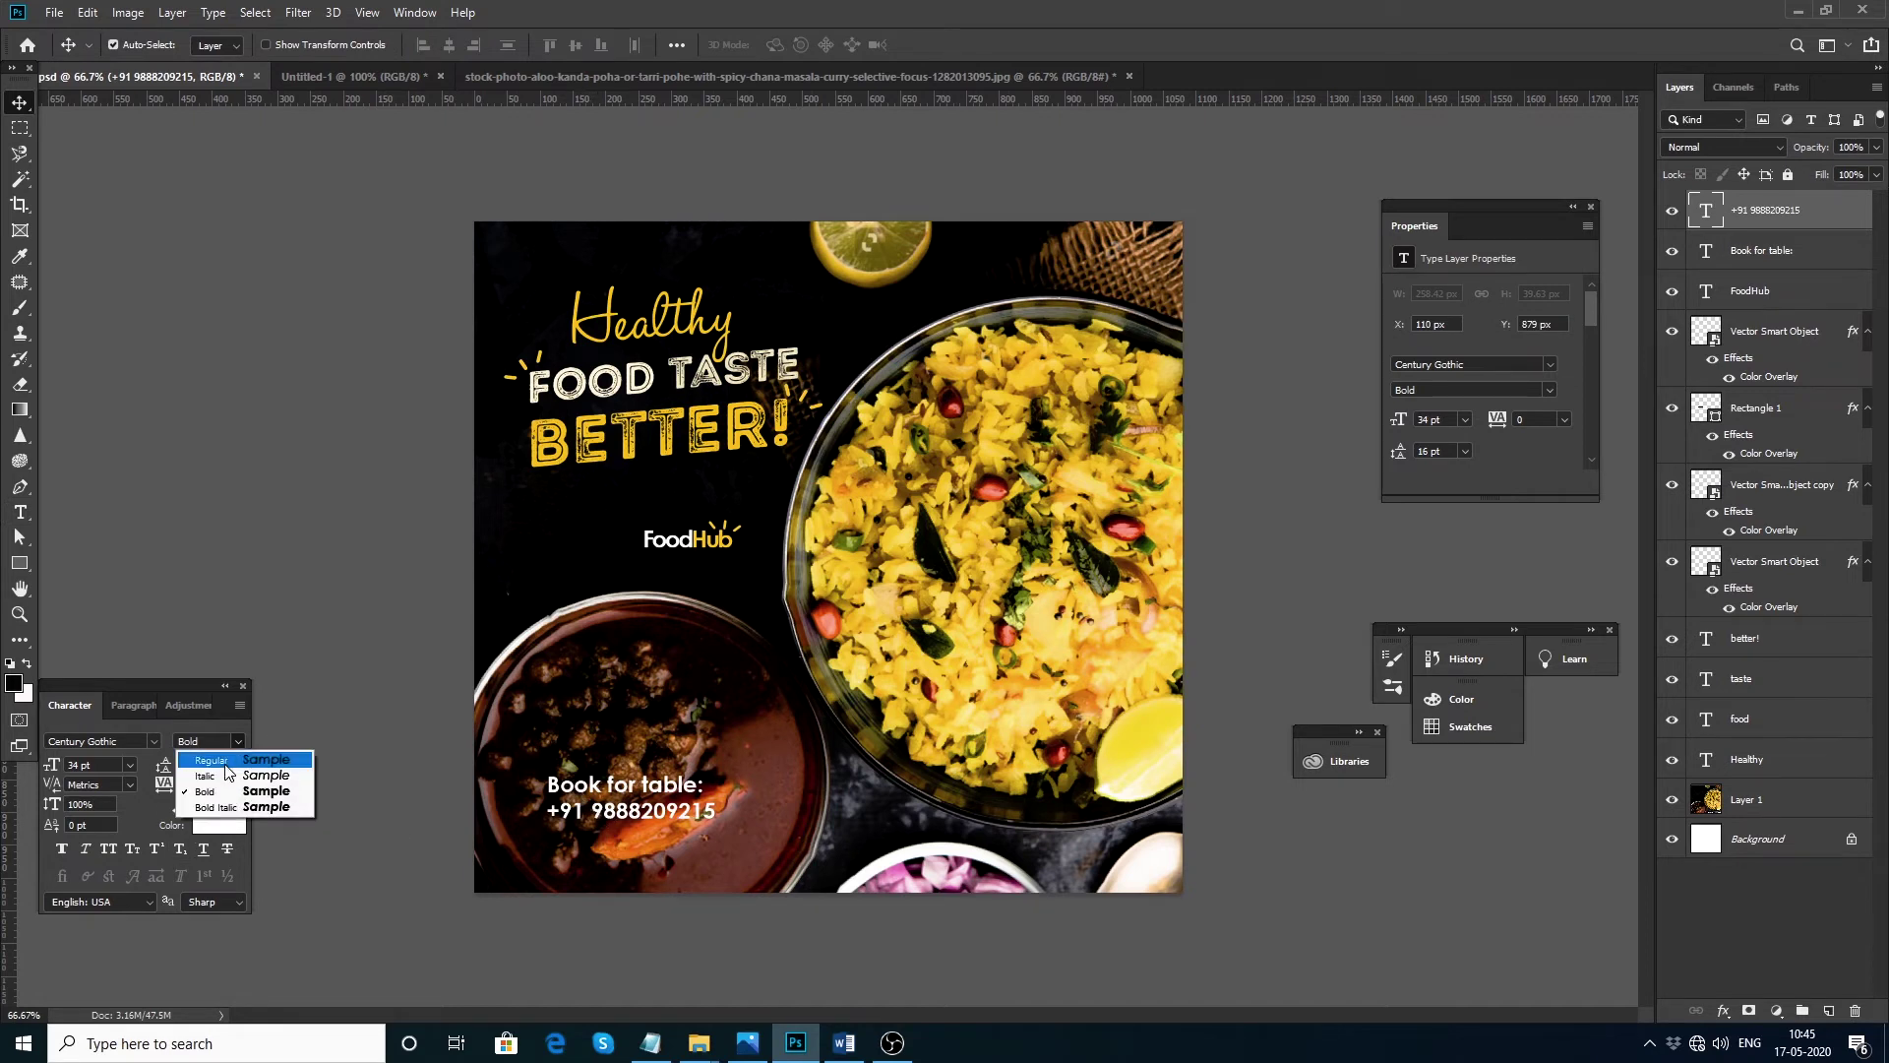
pyautogui.click(197, 757)
pyautogui.moveTo(630, 788); pyautogui.dragTo(636, 788)
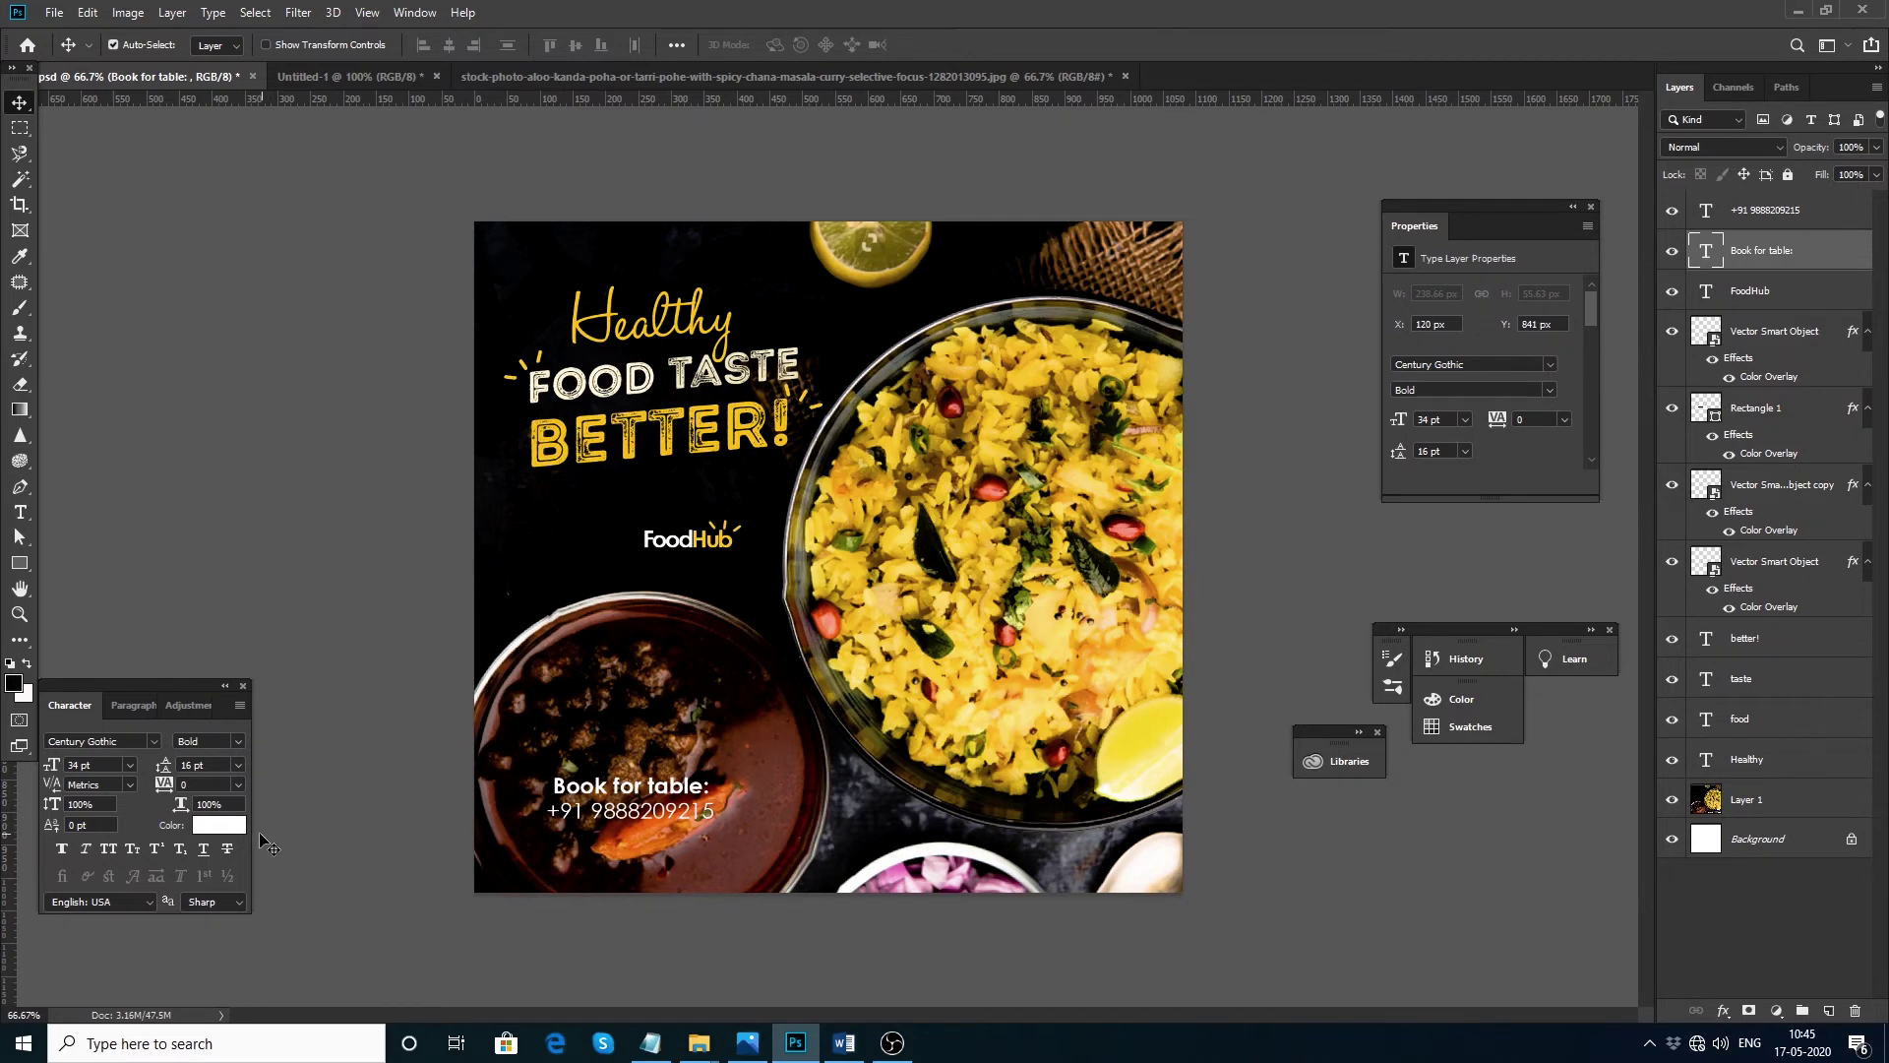
# Step: Colour the "Book for table:" text yellow fdc908, sampled from the slogan
pyautogui.click(221, 827)
pyautogui.click(721, 404)
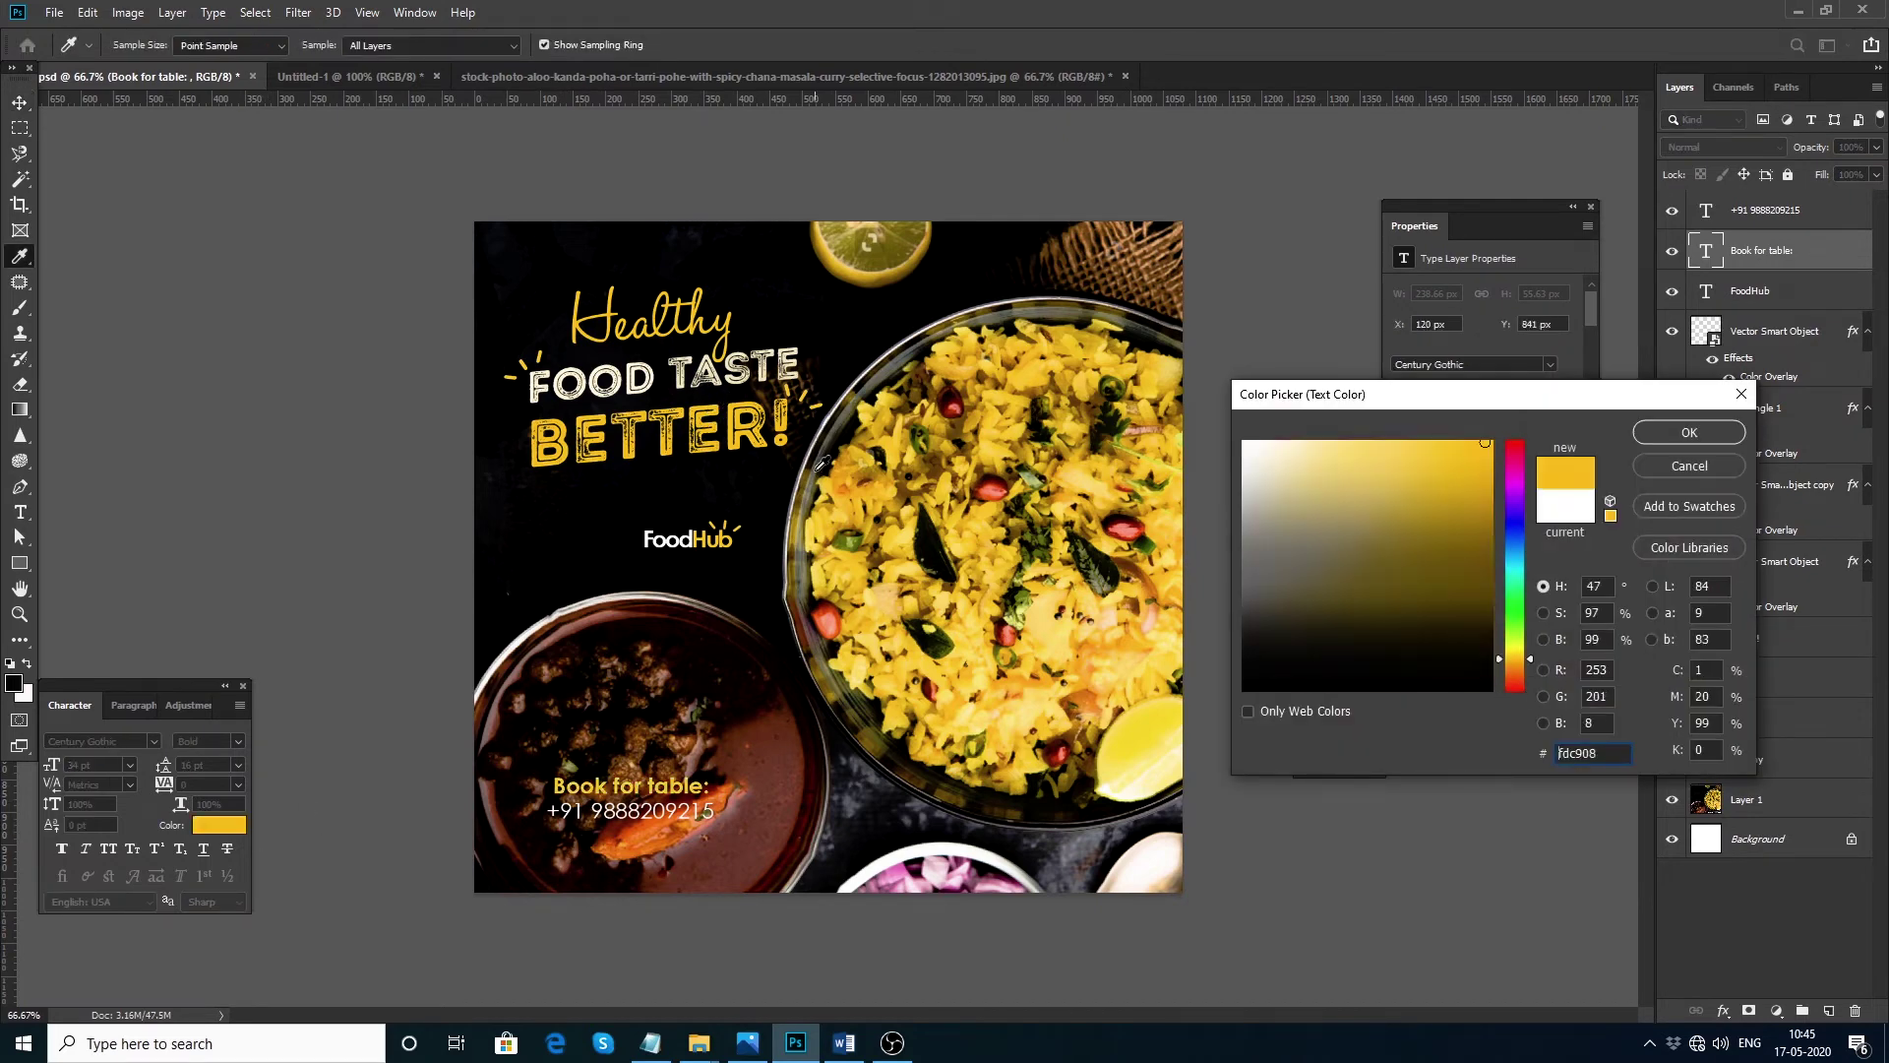
pyautogui.click(1650, 439)
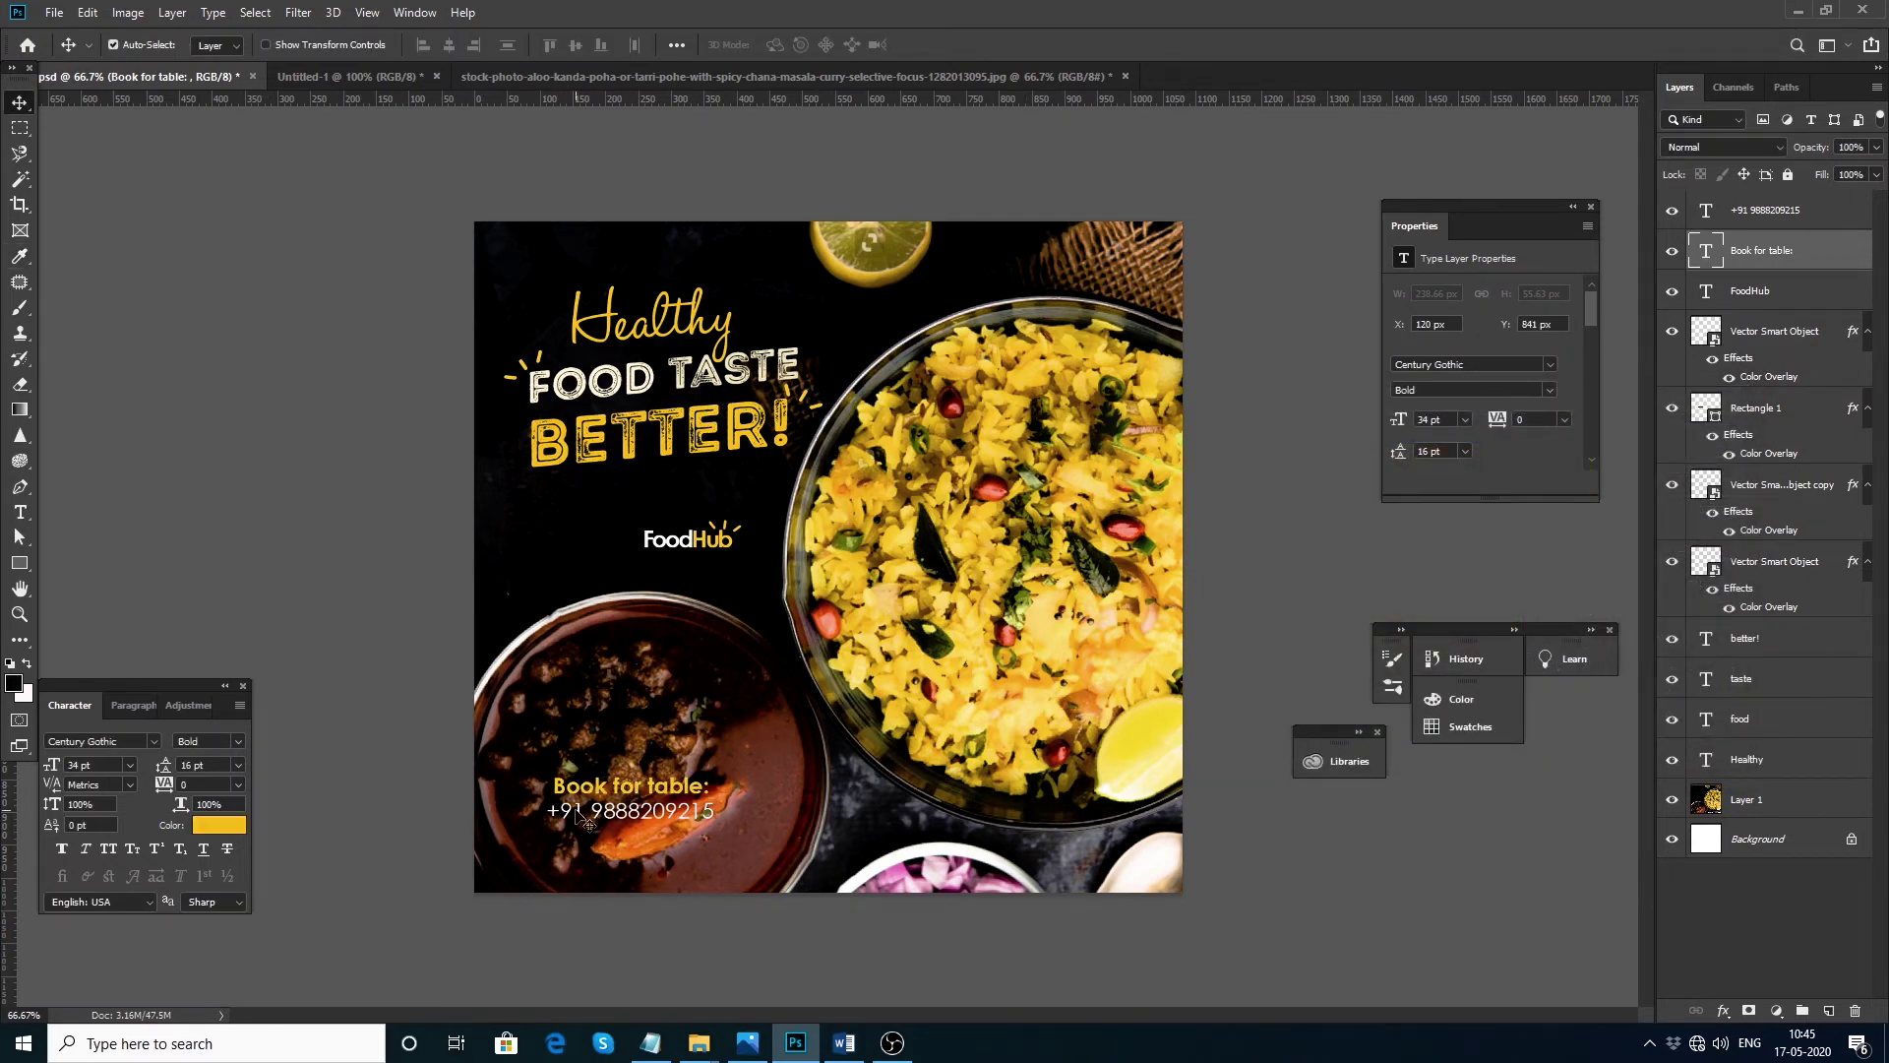
# Step: Draw a rounded rectangle about 335 × 139 px over the contact text on the curry bowl
pyautogui.click(19, 565)
pyautogui.click(90, 581)
pyautogui.moveTo(522, 752); pyautogui.dragTo(742, 843)
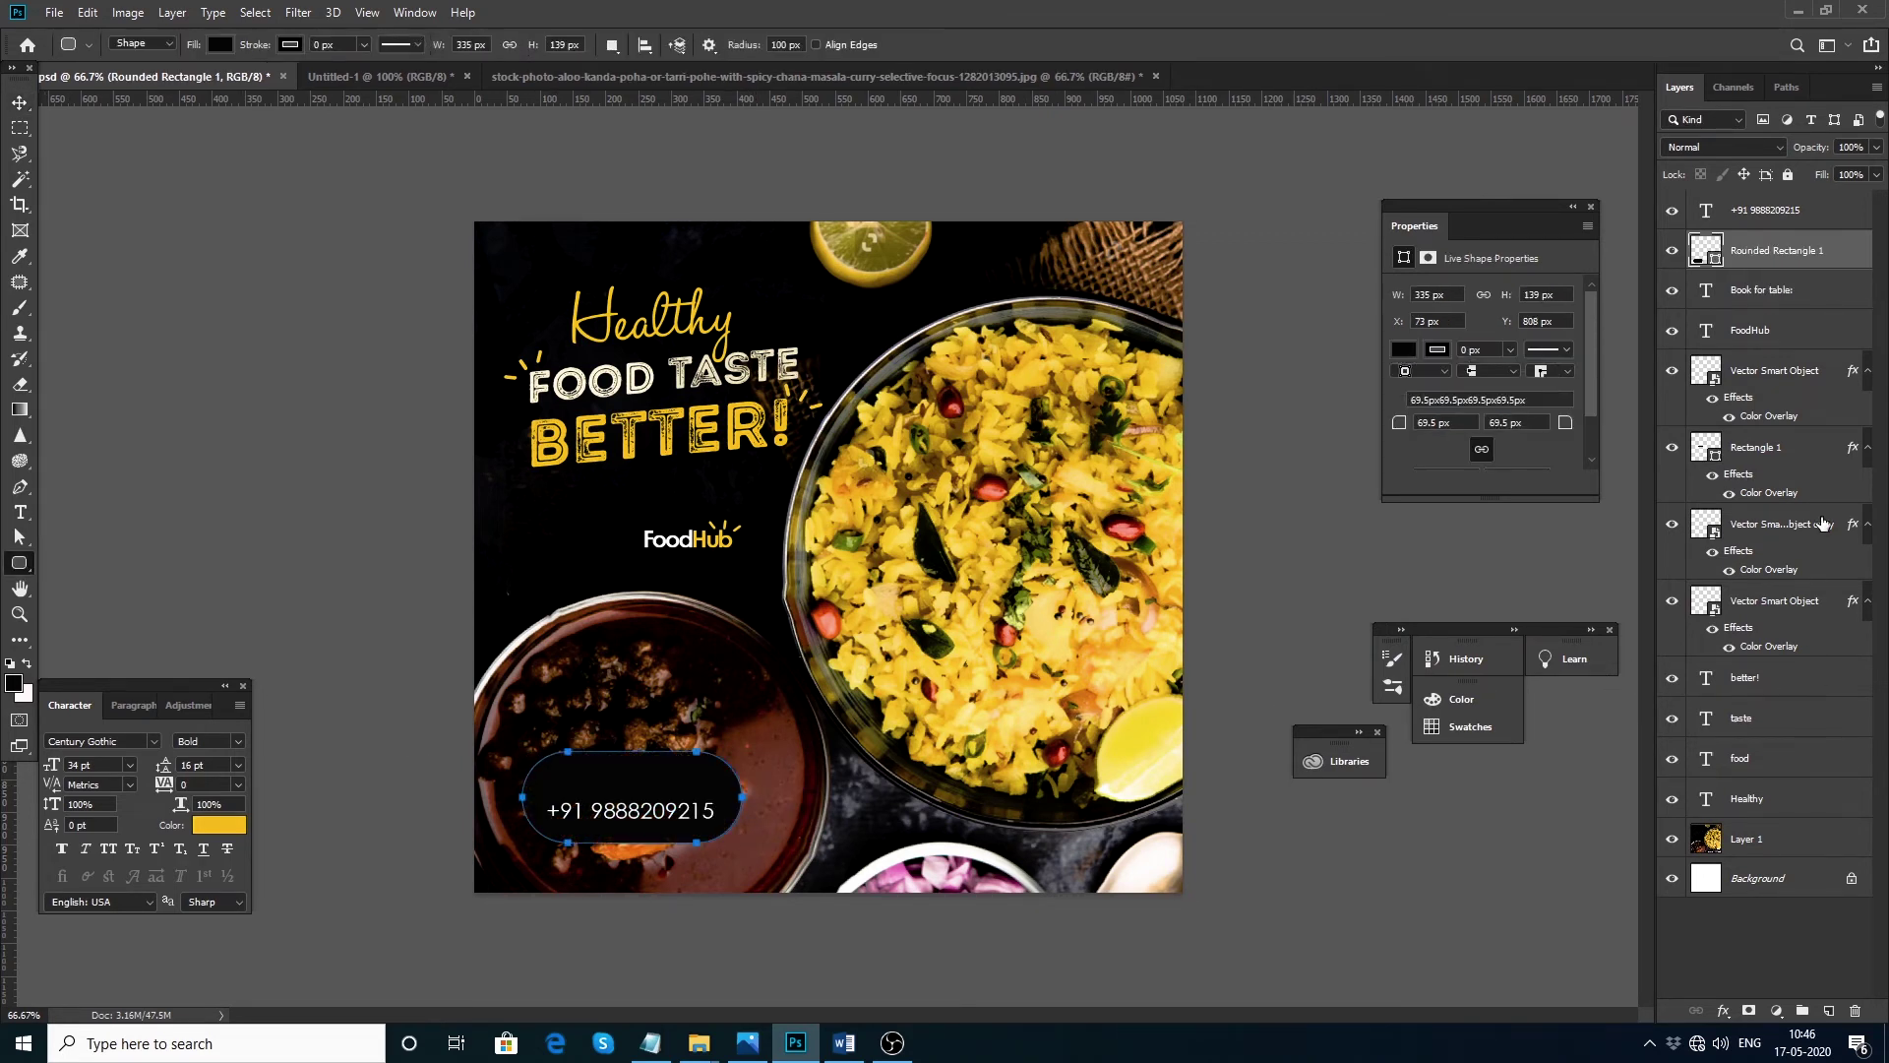
# Step: Add a Color Overlay to the rounded rectangle in a reddish brown sampled from the curry, after trying the slogan yellow and black
pyautogui.doubleClick(1849, 256)
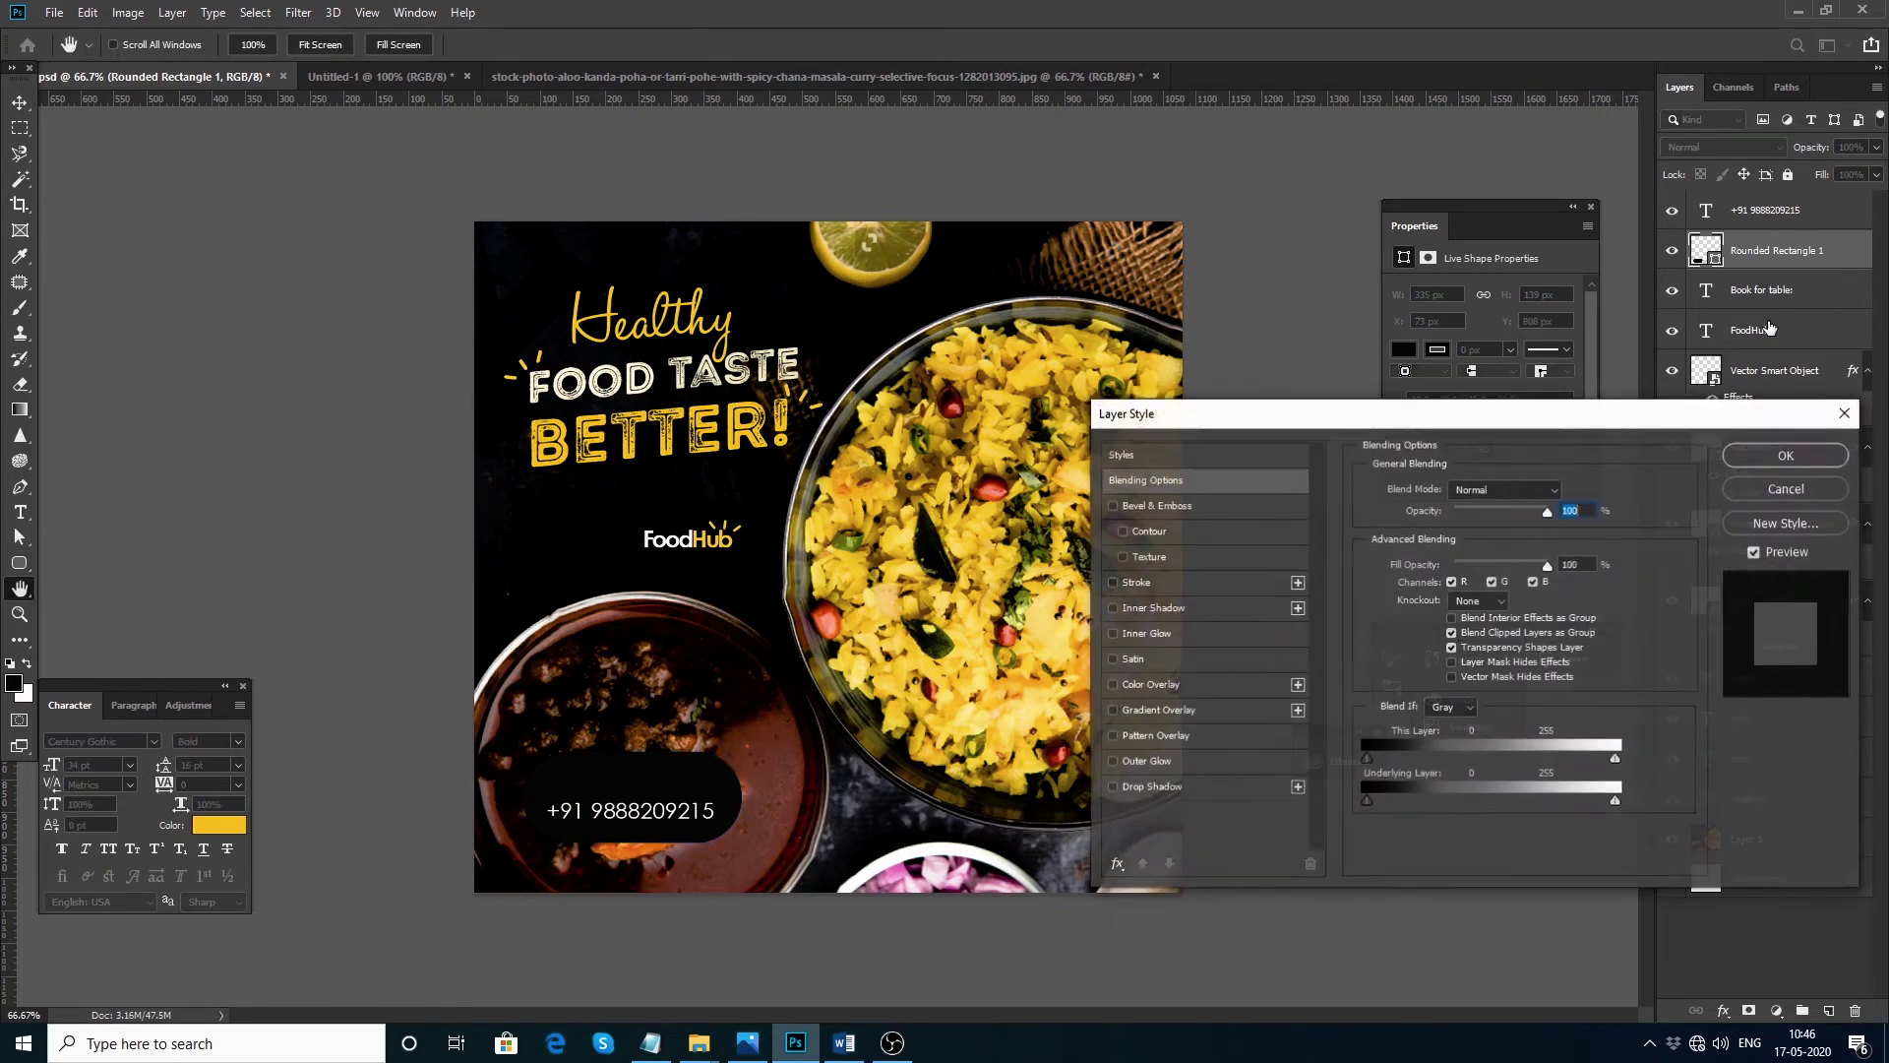
pyautogui.click(1151, 685)
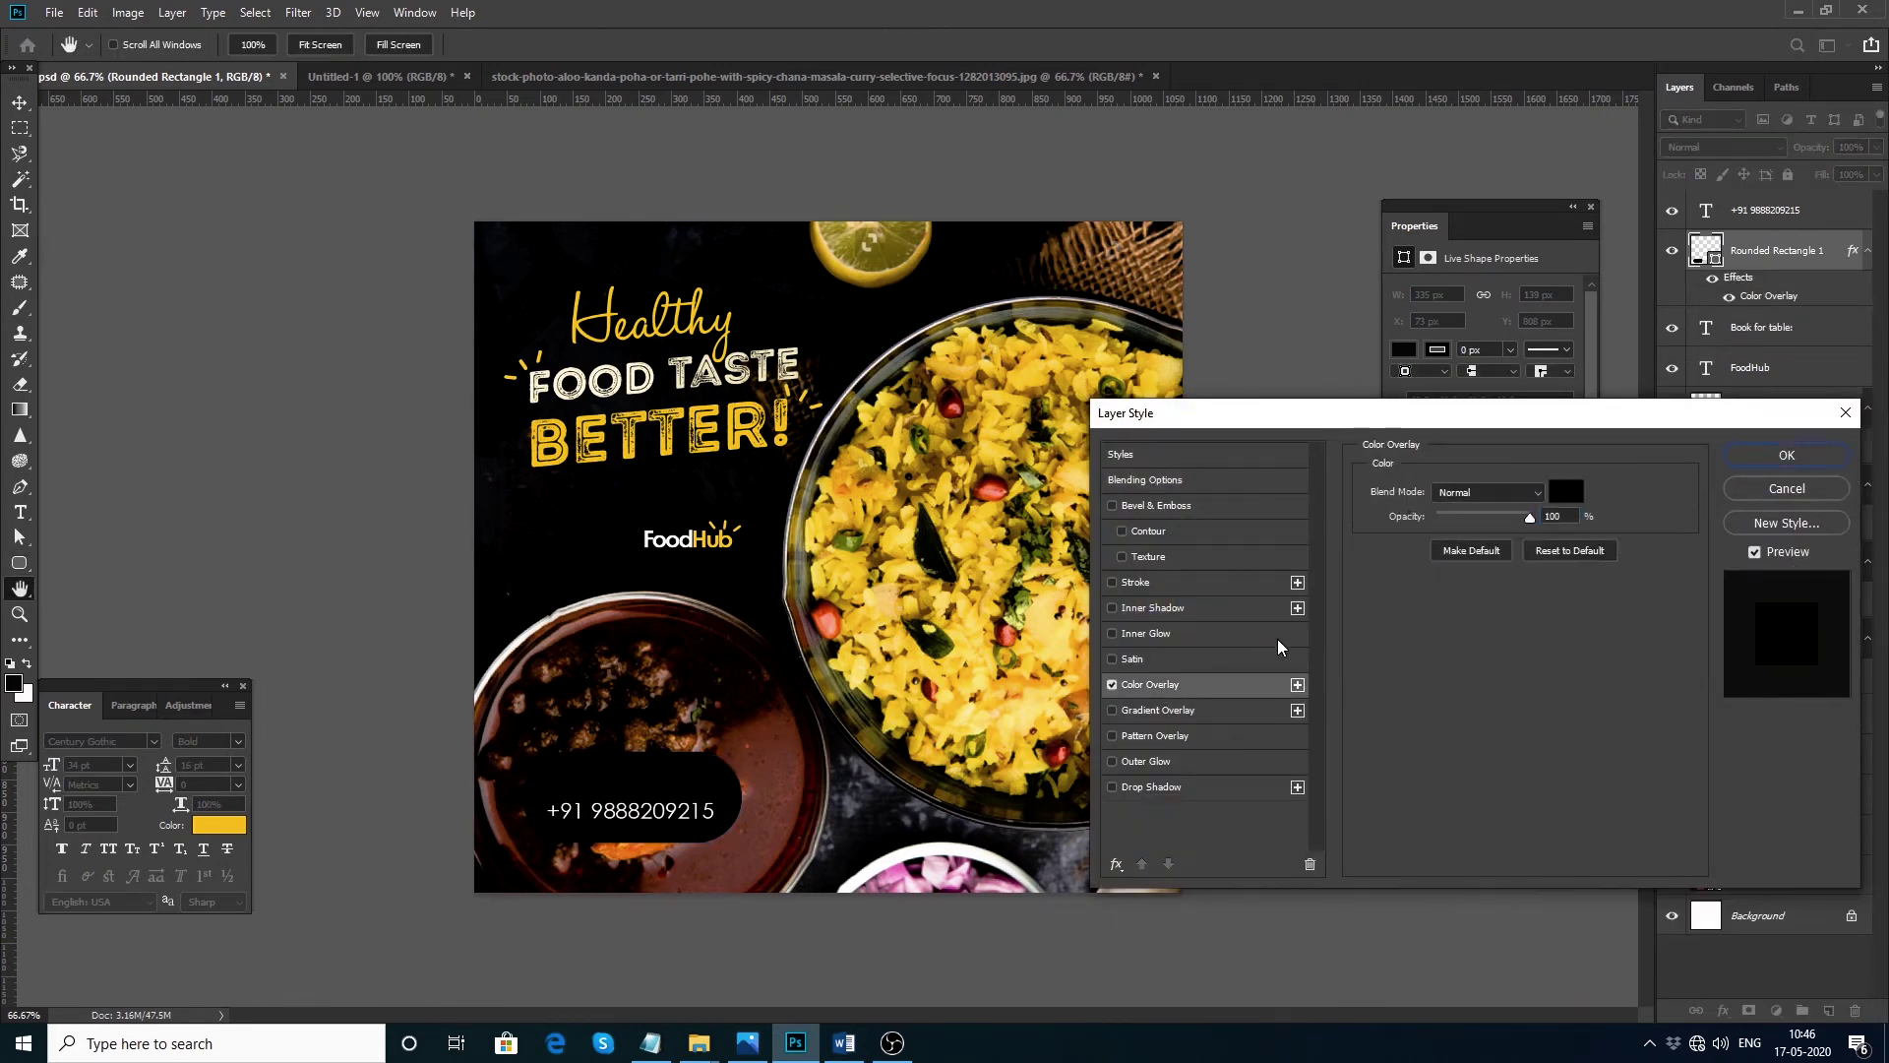
pyautogui.click(1563, 492)
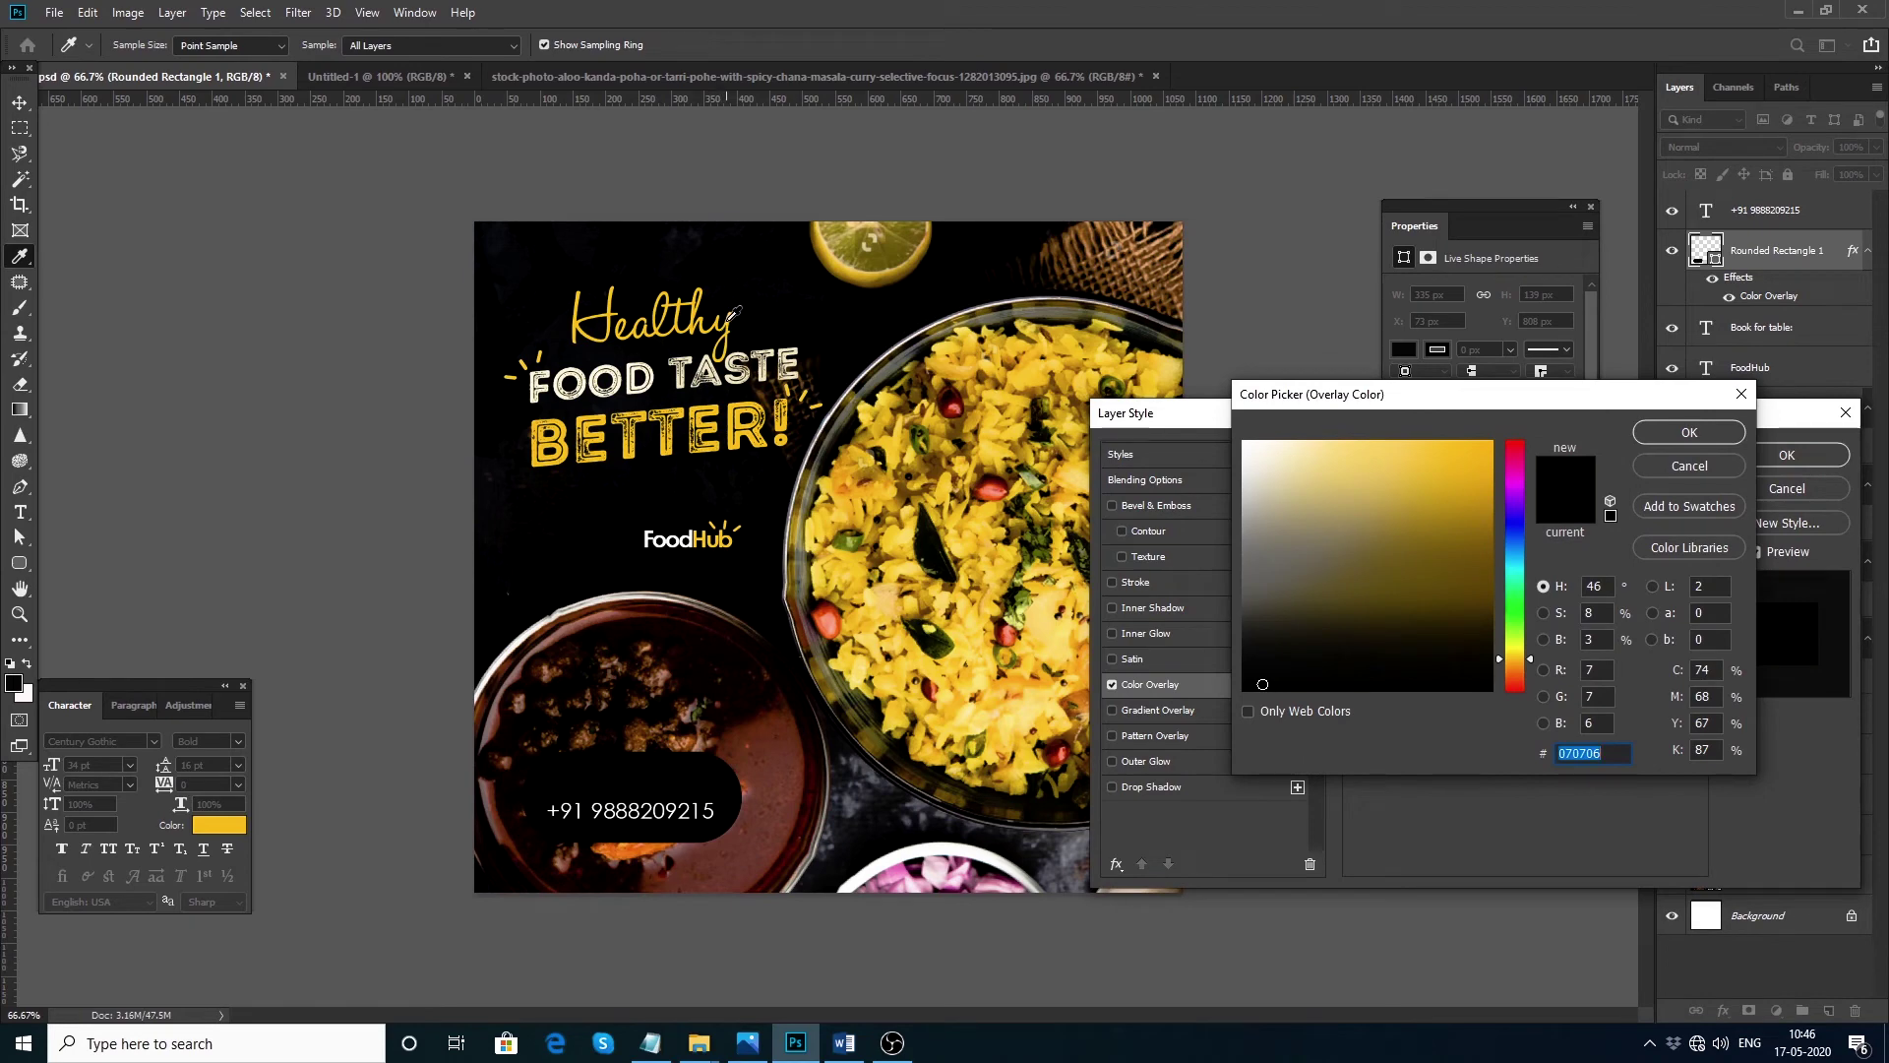
pyautogui.click(731, 317)
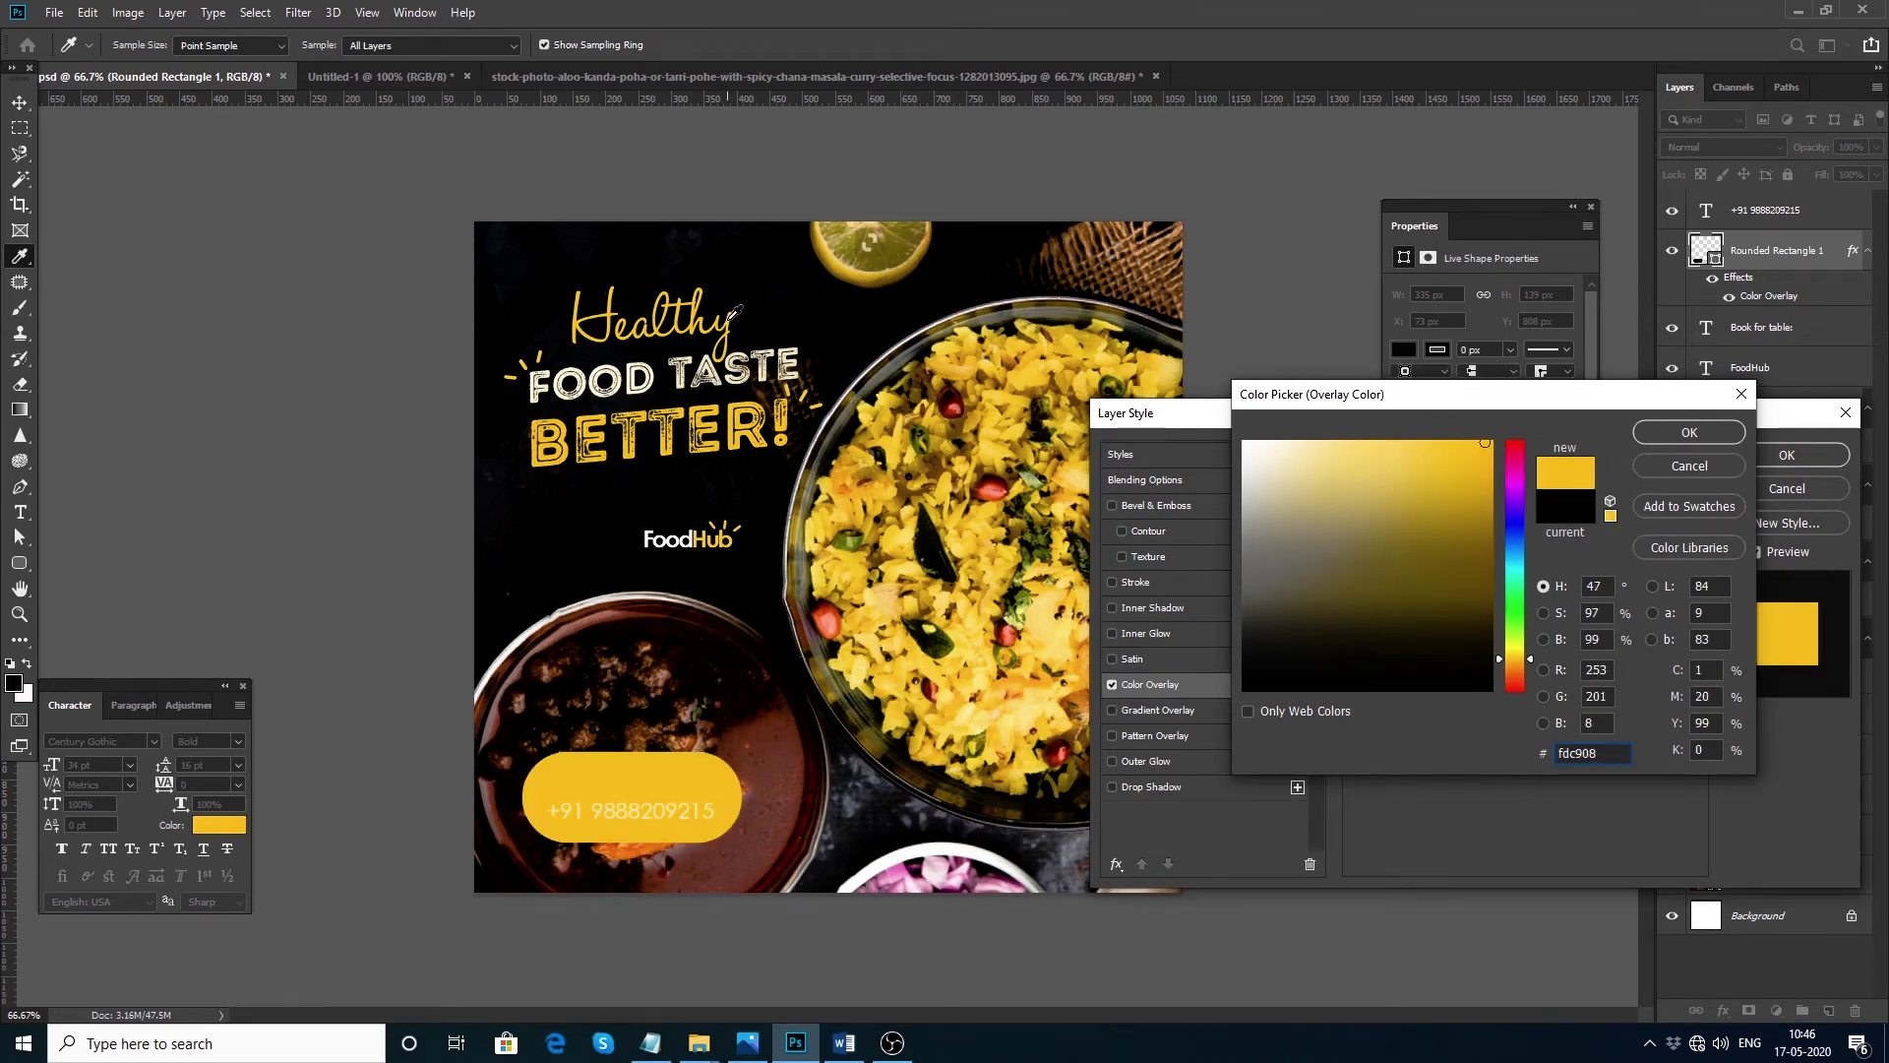
pyautogui.click(1663, 433)
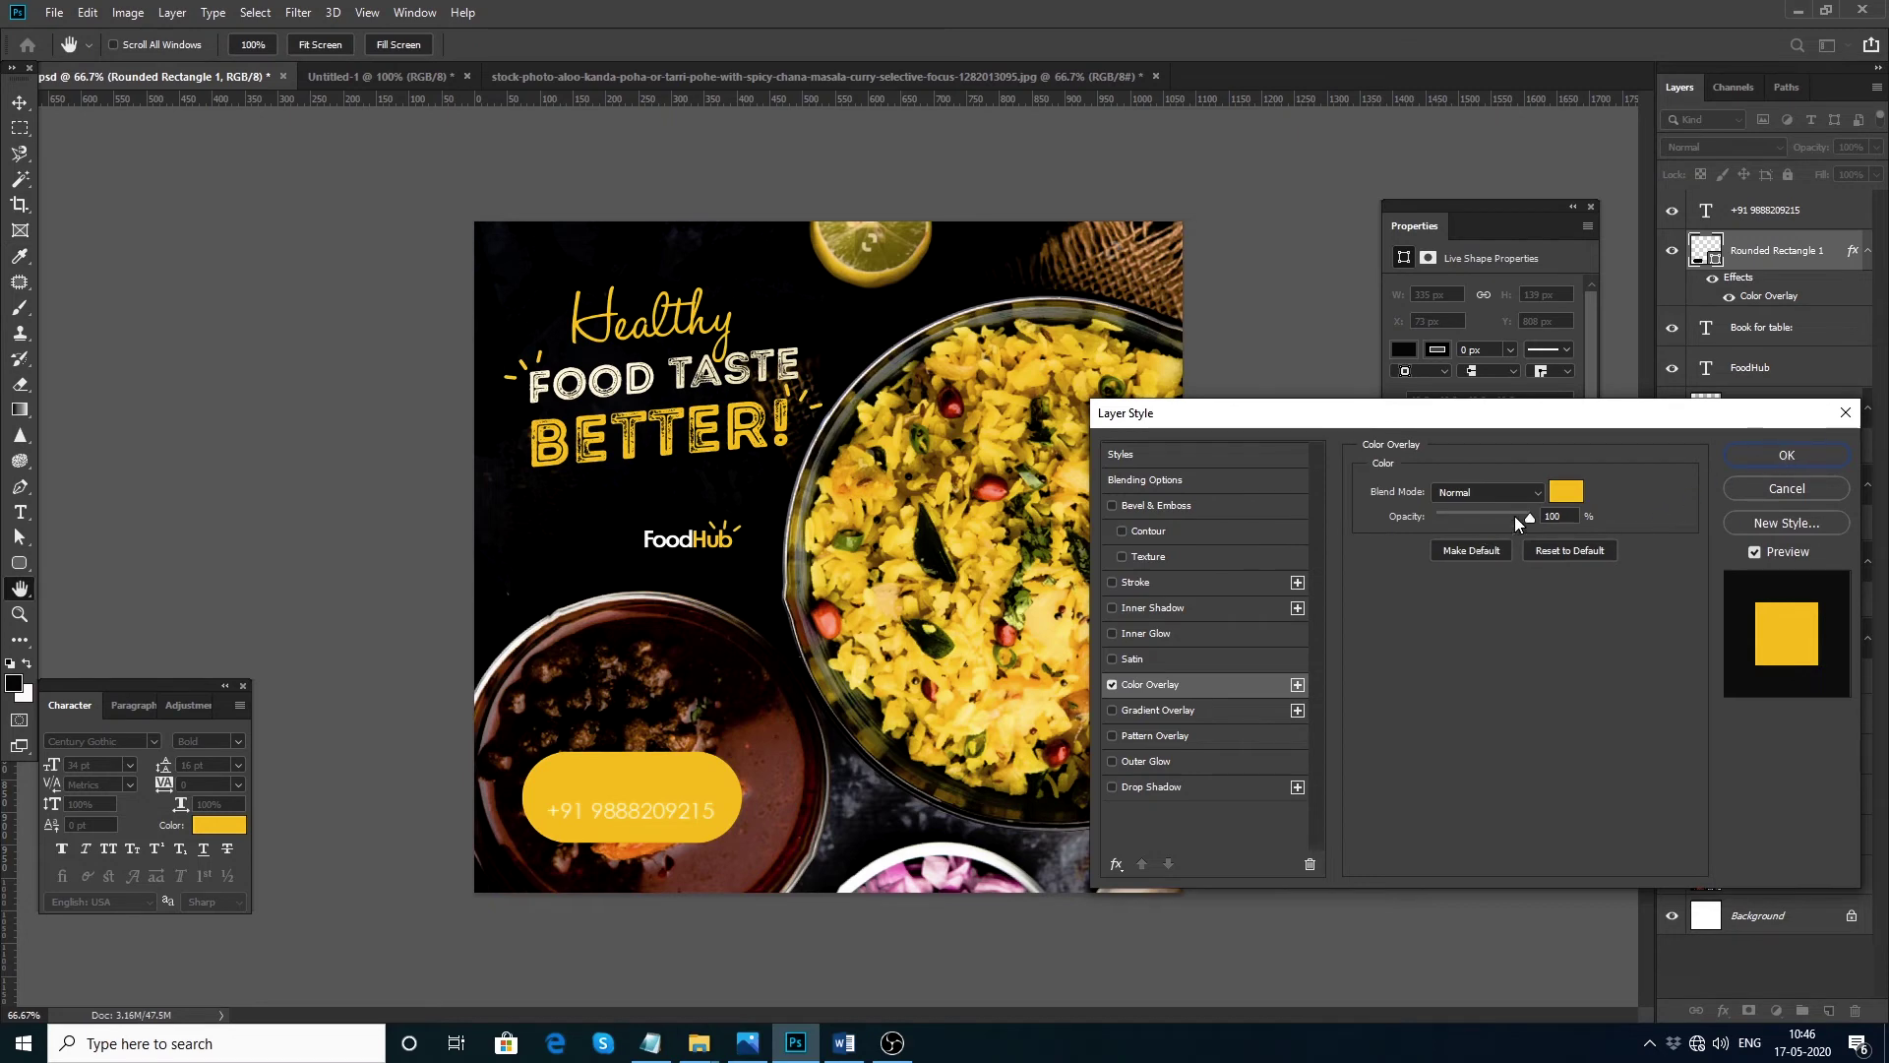
pyautogui.click(1565, 491)
pyautogui.click(729, 580)
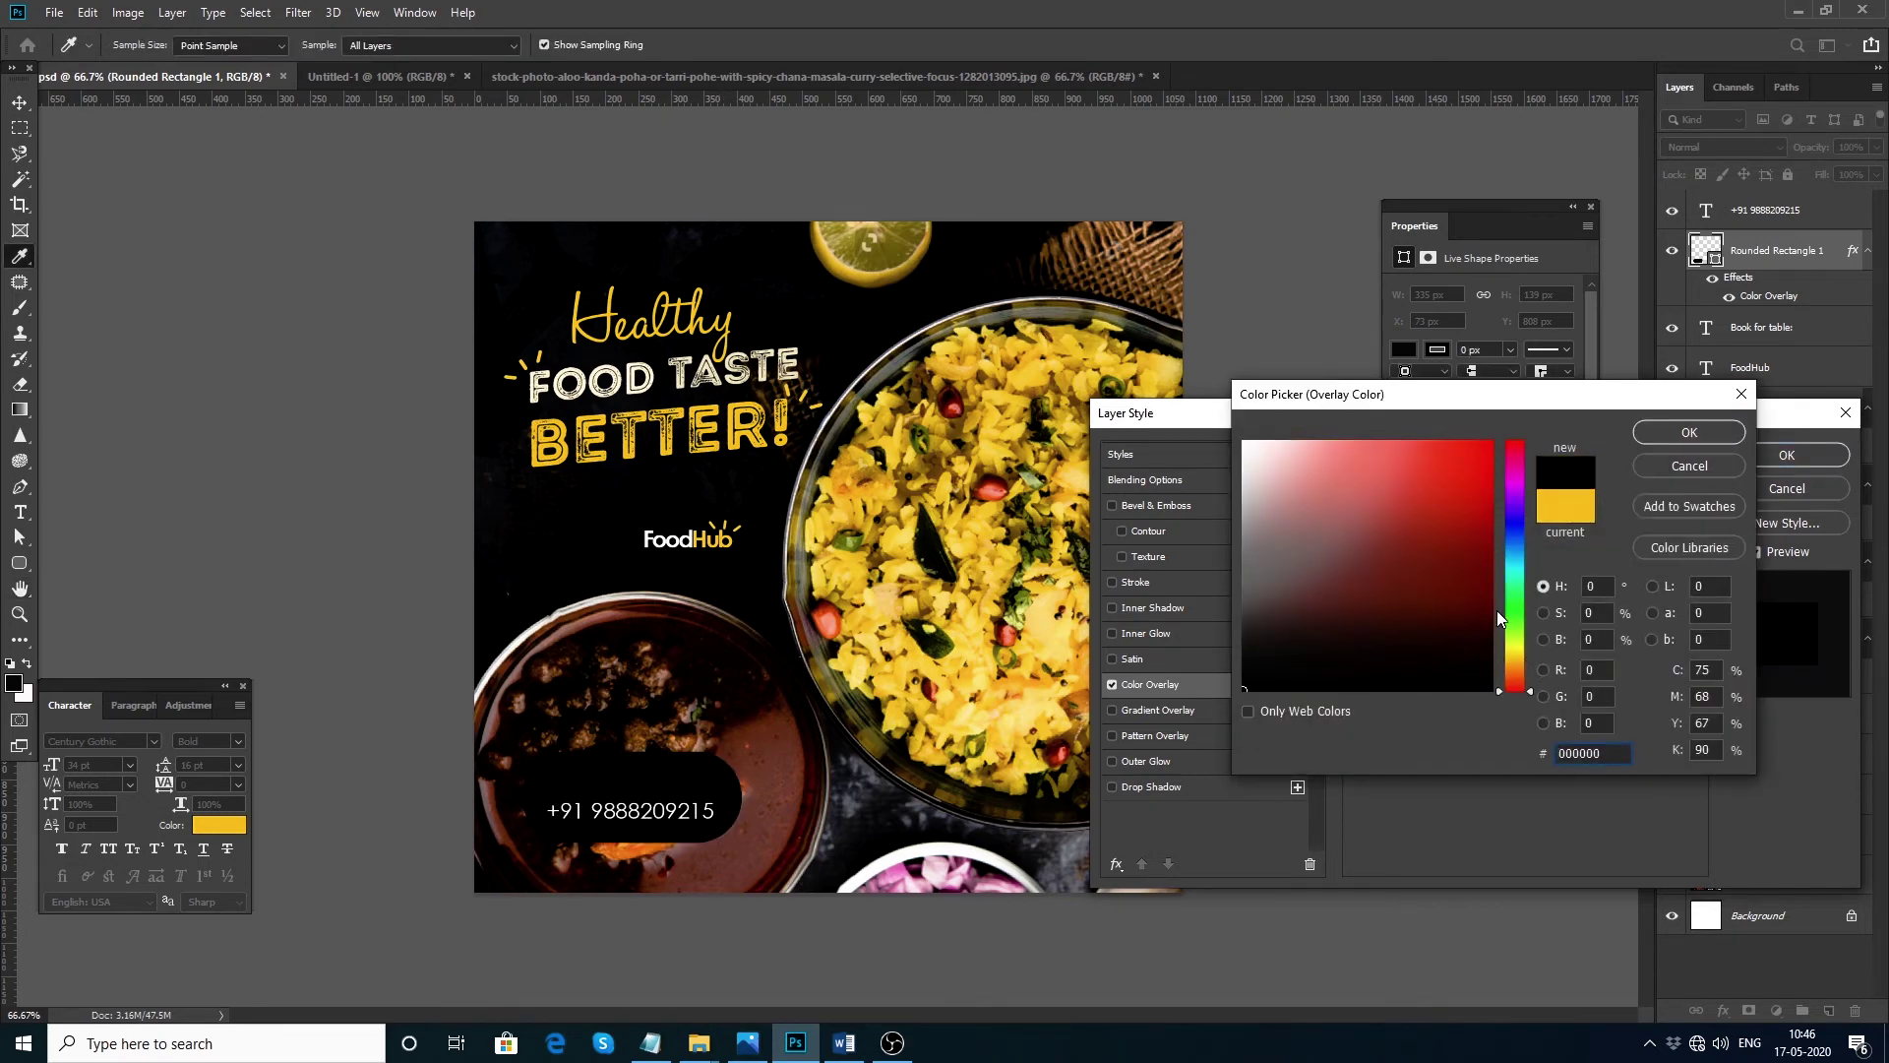
pyautogui.click(765, 699)
pyautogui.click(1673, 435)
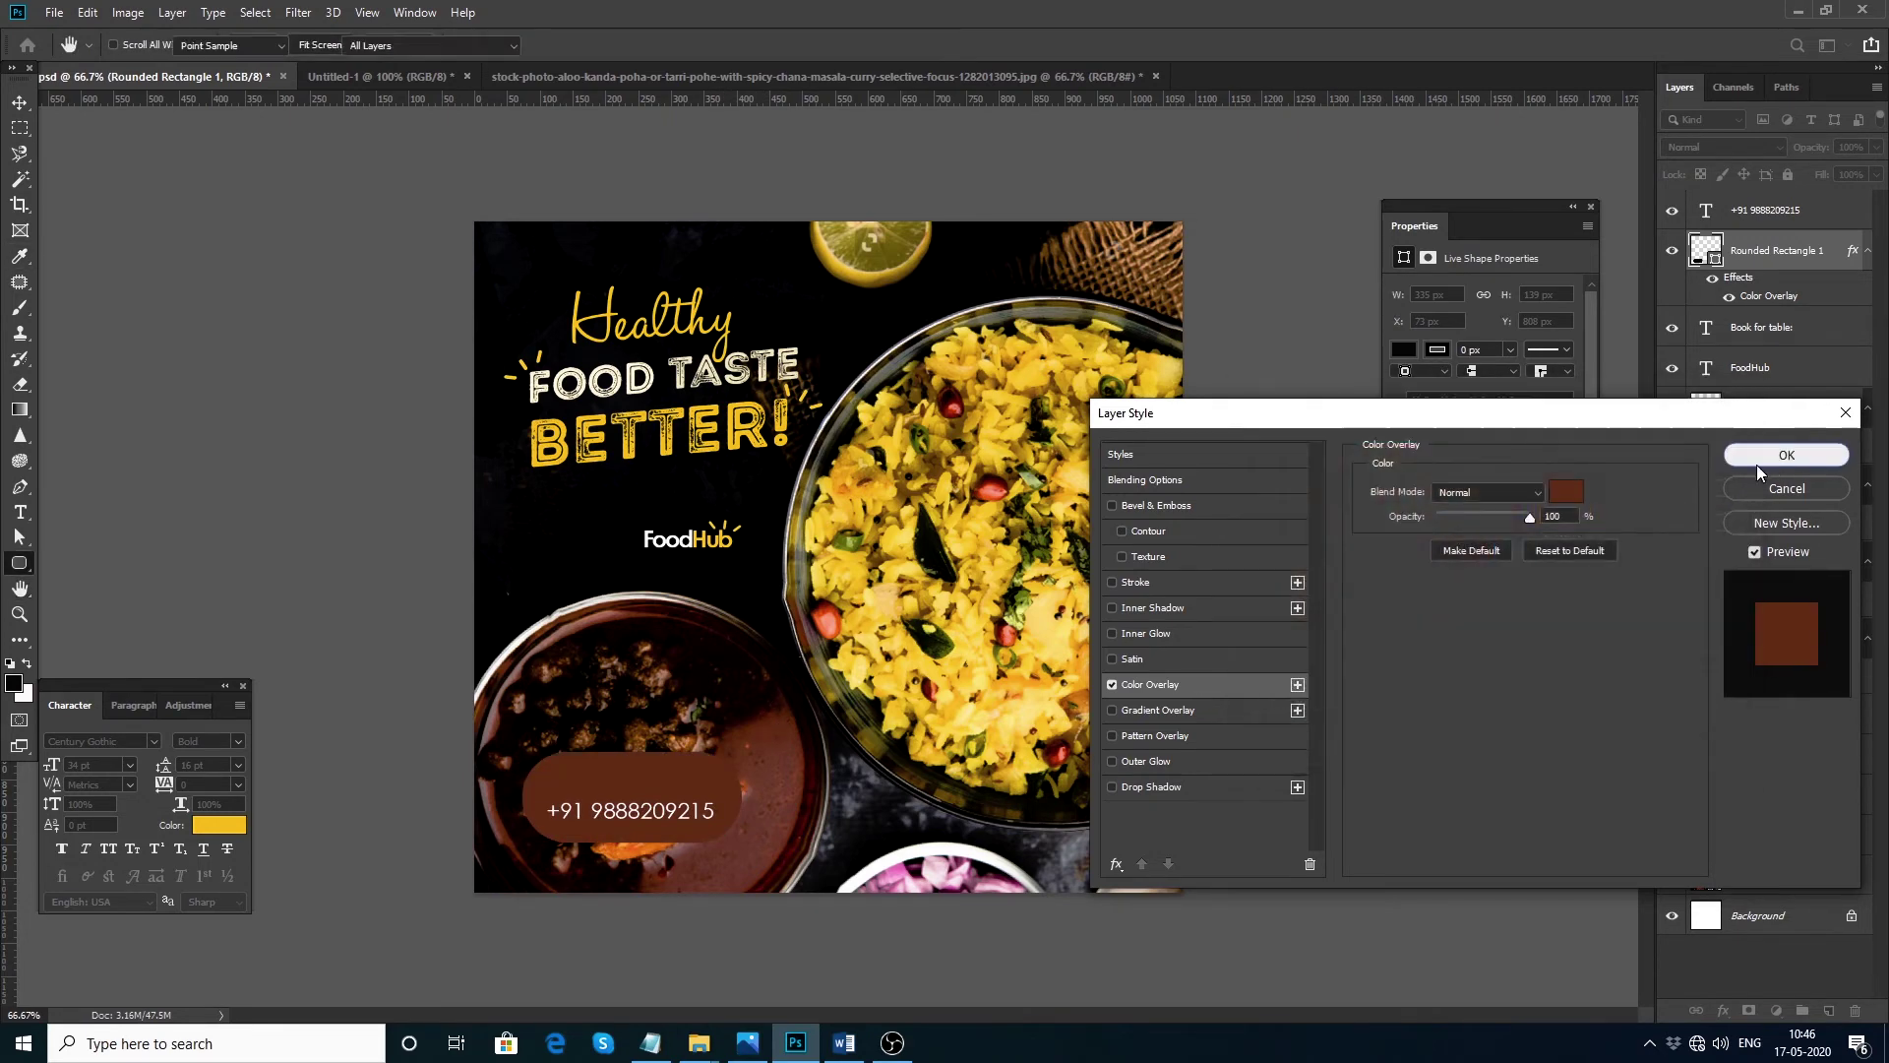
pyautogui.click(1774, 457)
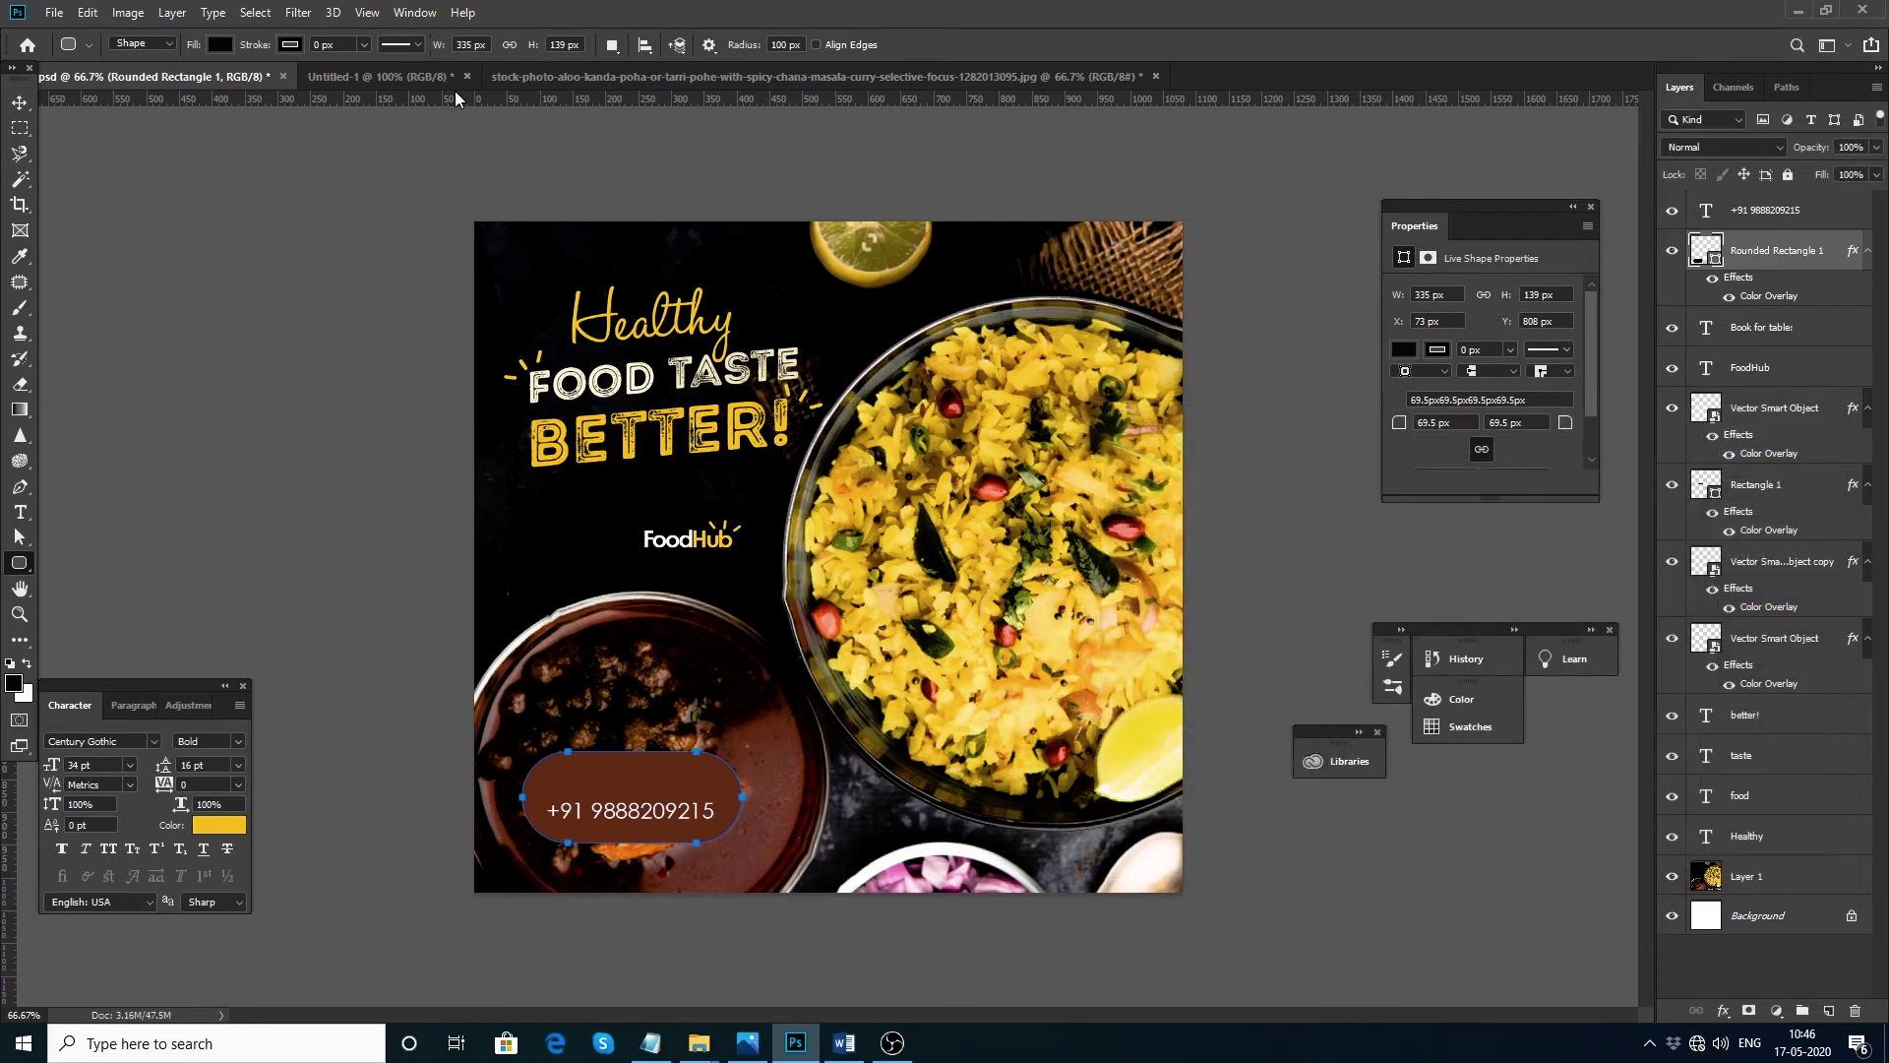
# Step: Convert the rounded rectangle to a smart object and apply a Gaussian Blur with a radius of 92.7 pixels
pyautogui.click(298, 11)
pyautogui.moveTo(316, 239)
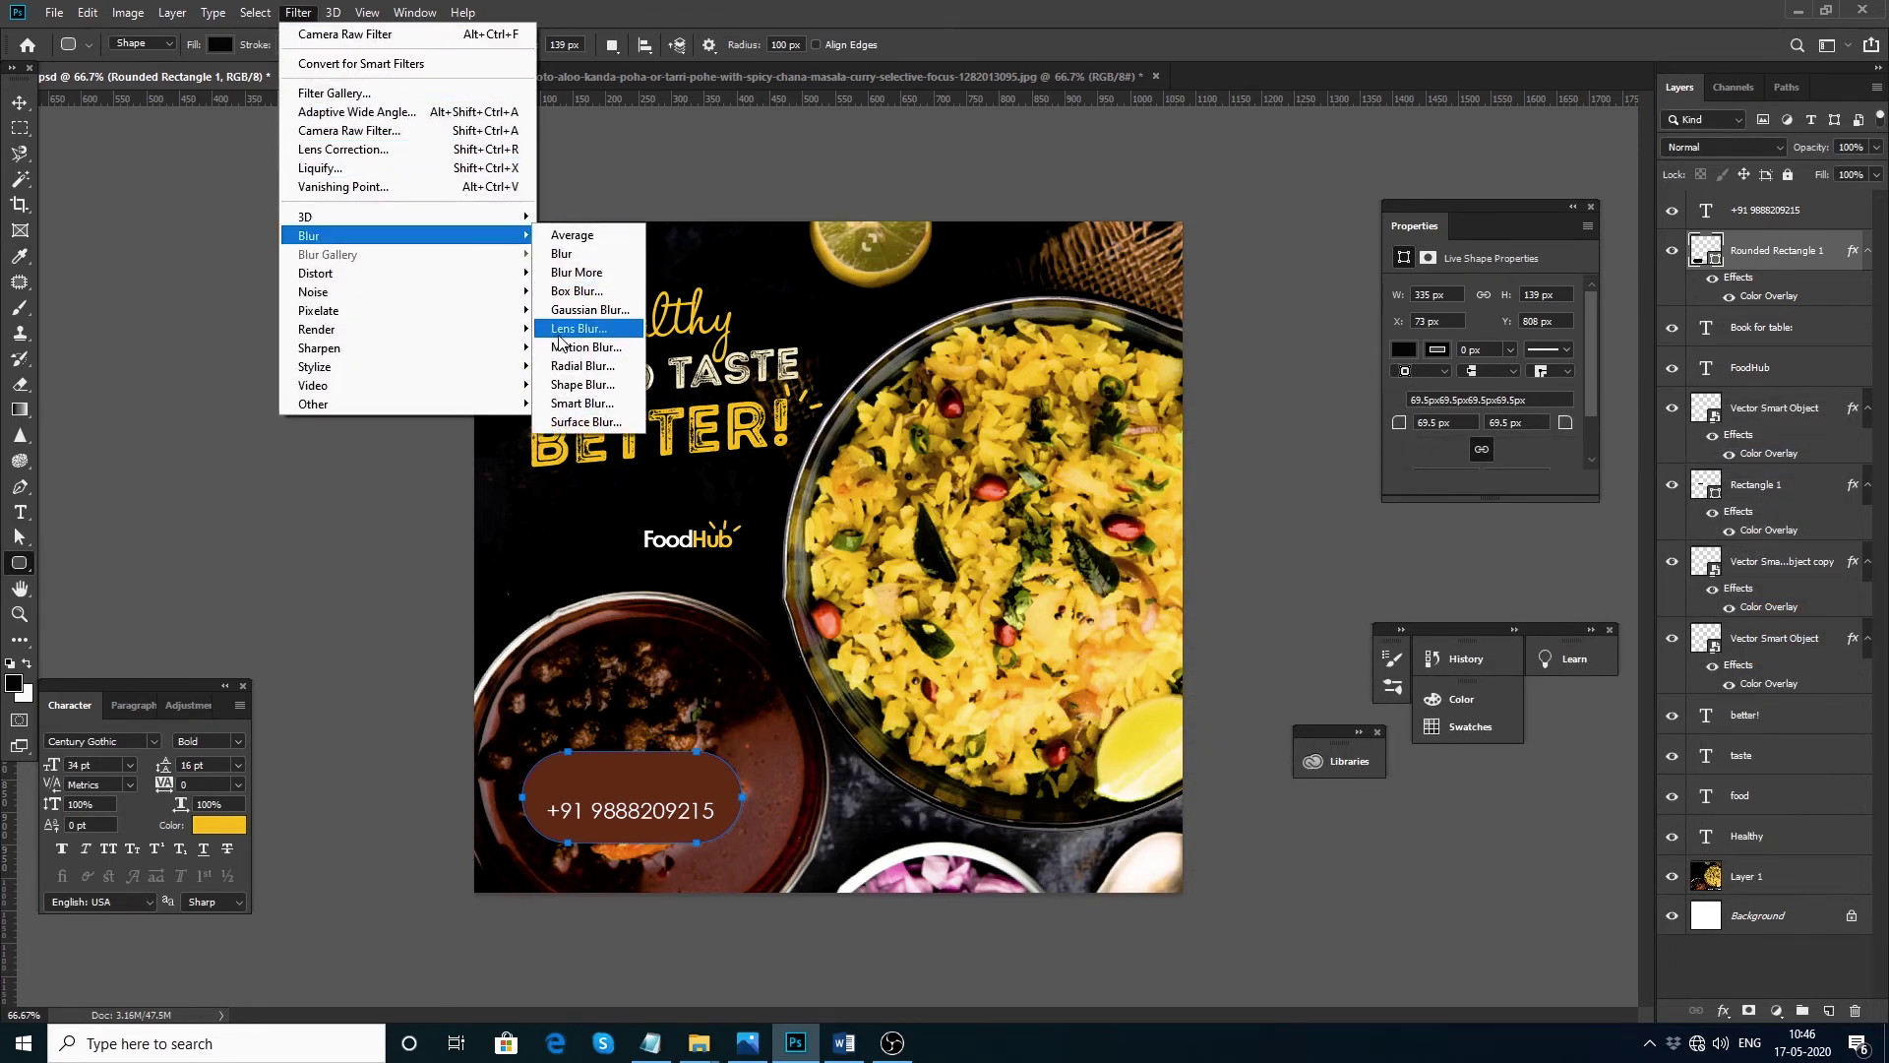
pyautogui.click(583, 311)
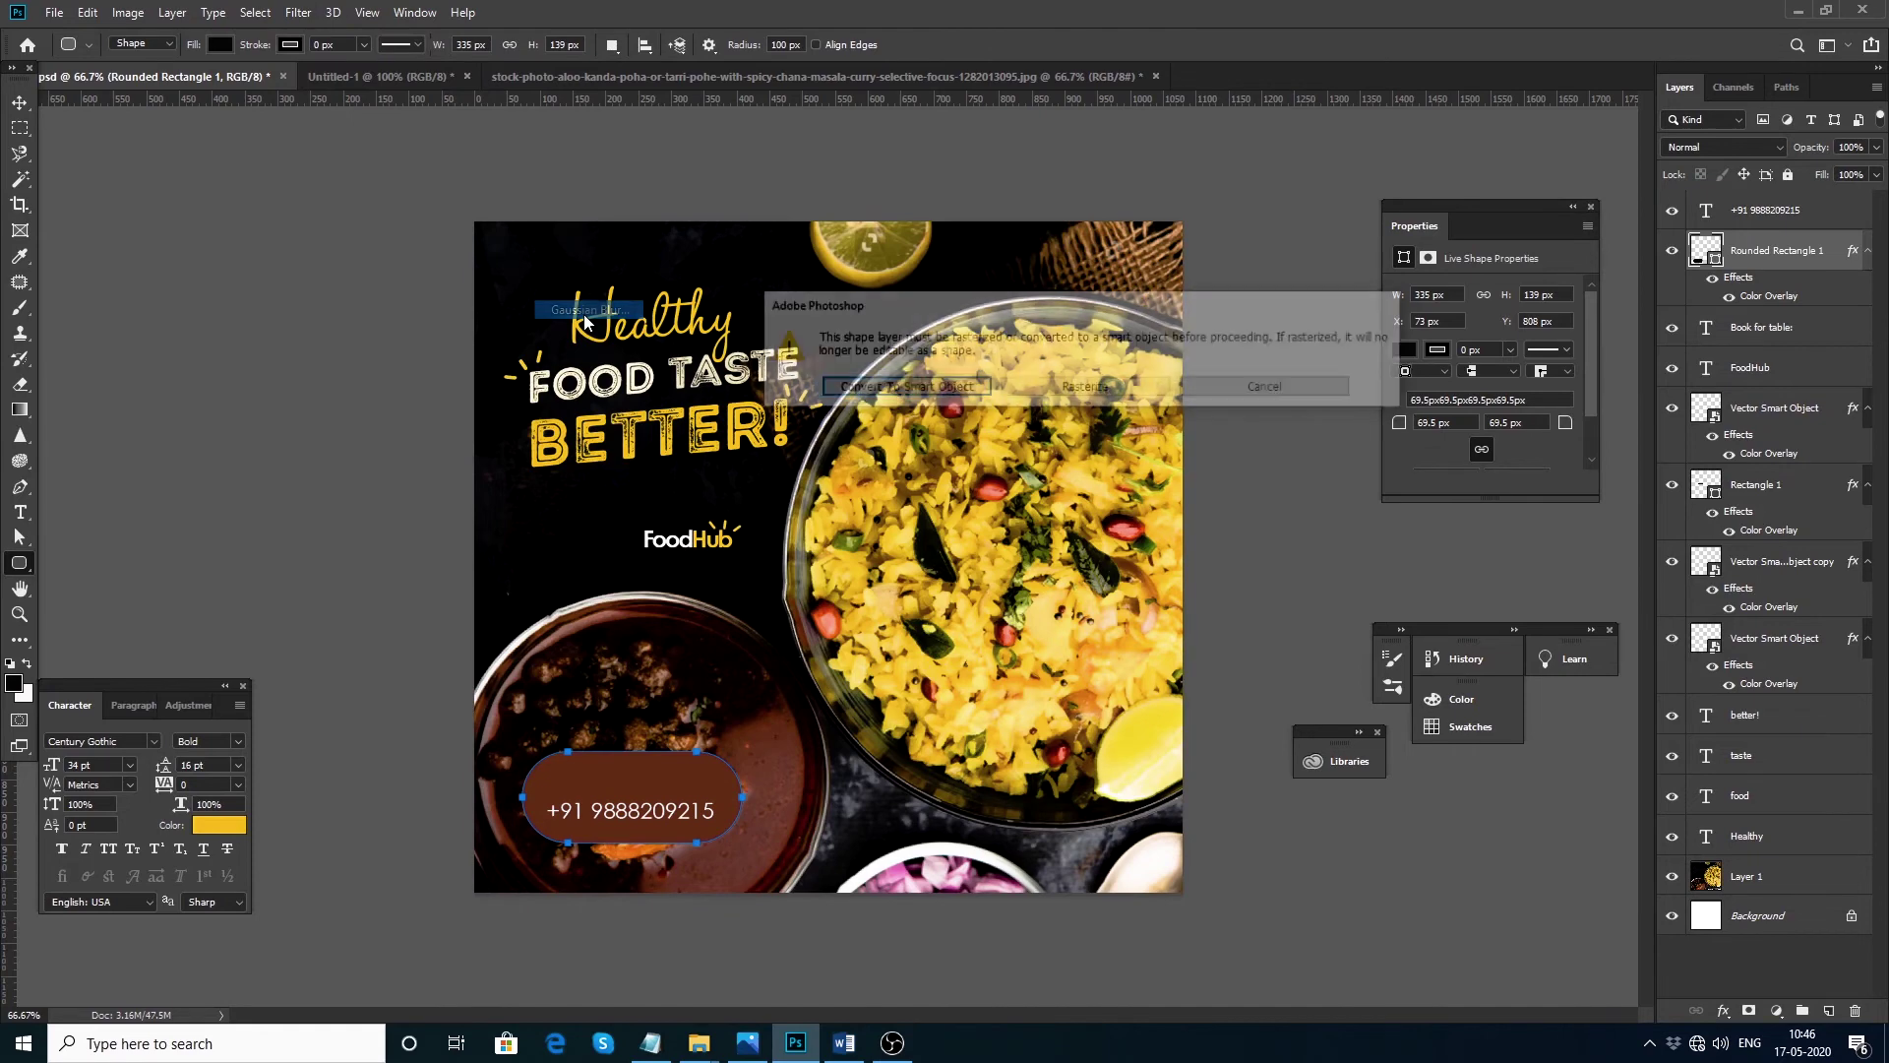
pyautogui.click(974, 390)
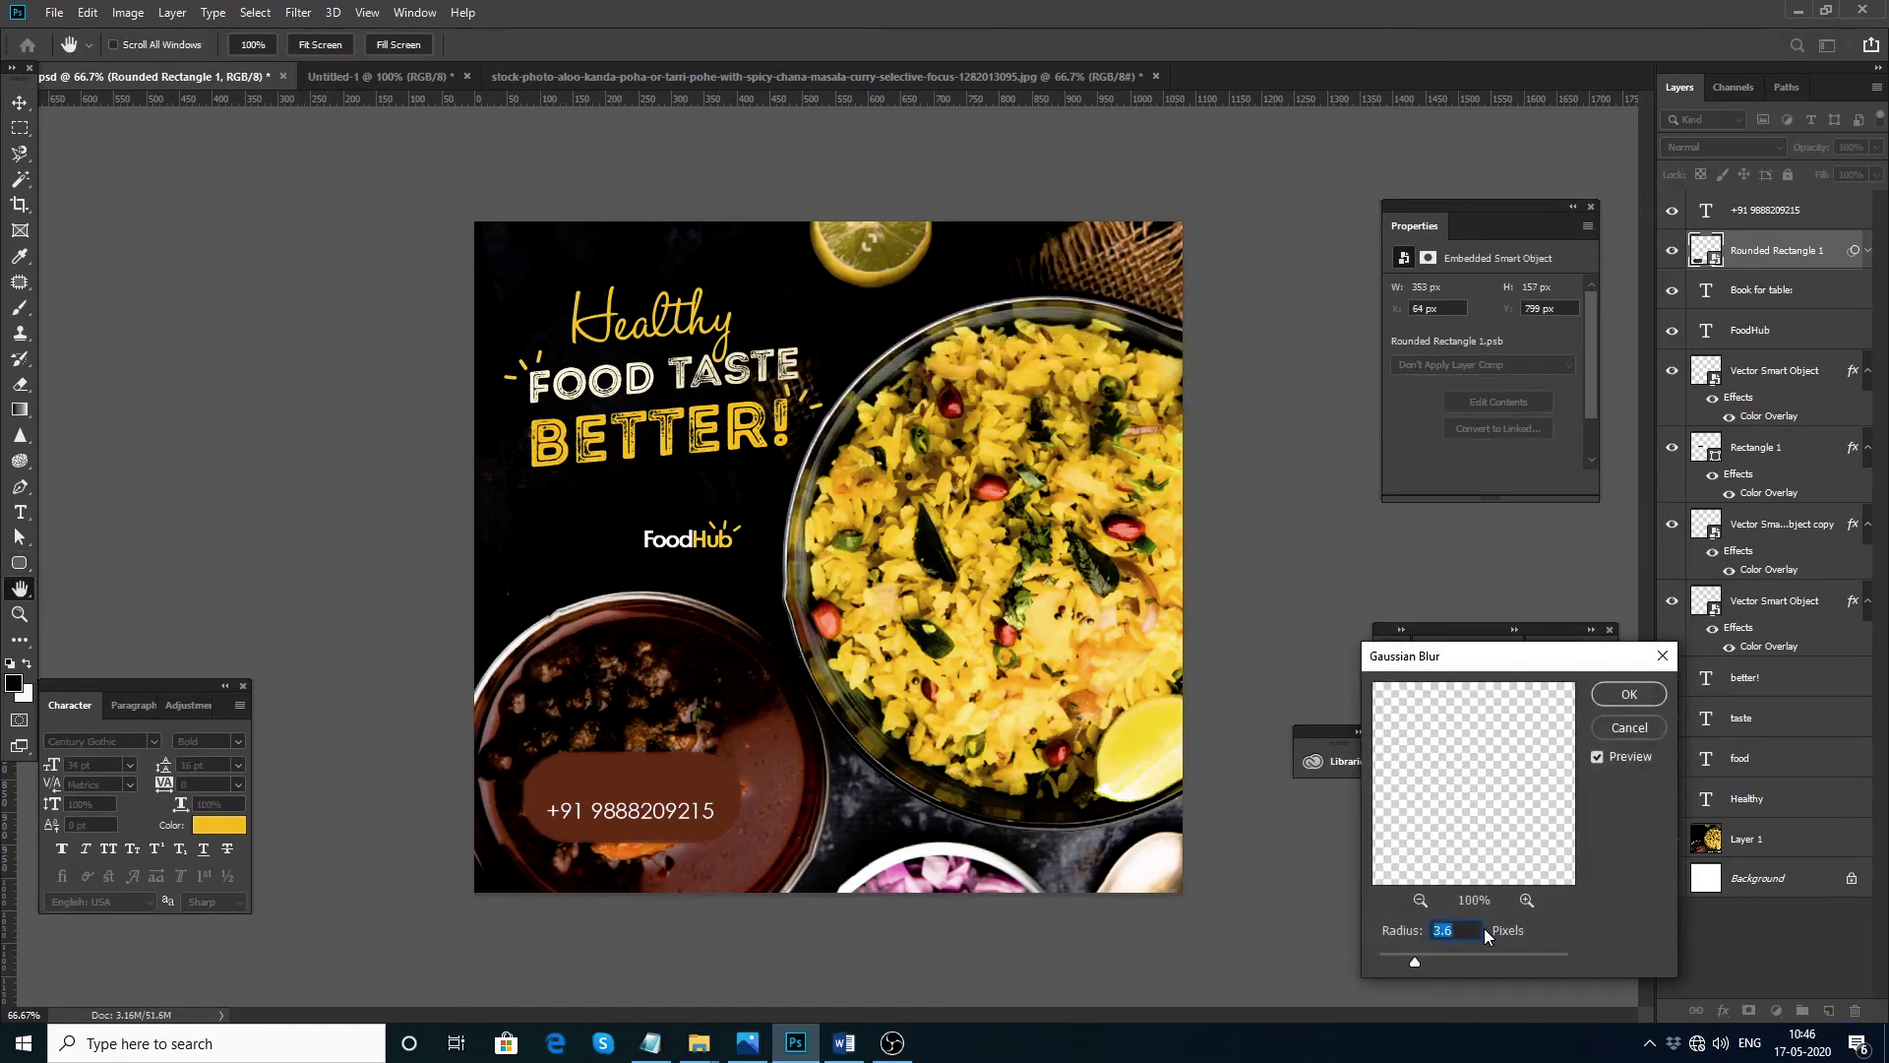
pyautogui.moveTo(1462, 953)
pyautogui.mouseDown()
pyautogui.moveTo(1503, 960)
pyautogui.moveTo(1480, 955)
pyautogui.mouseUp()
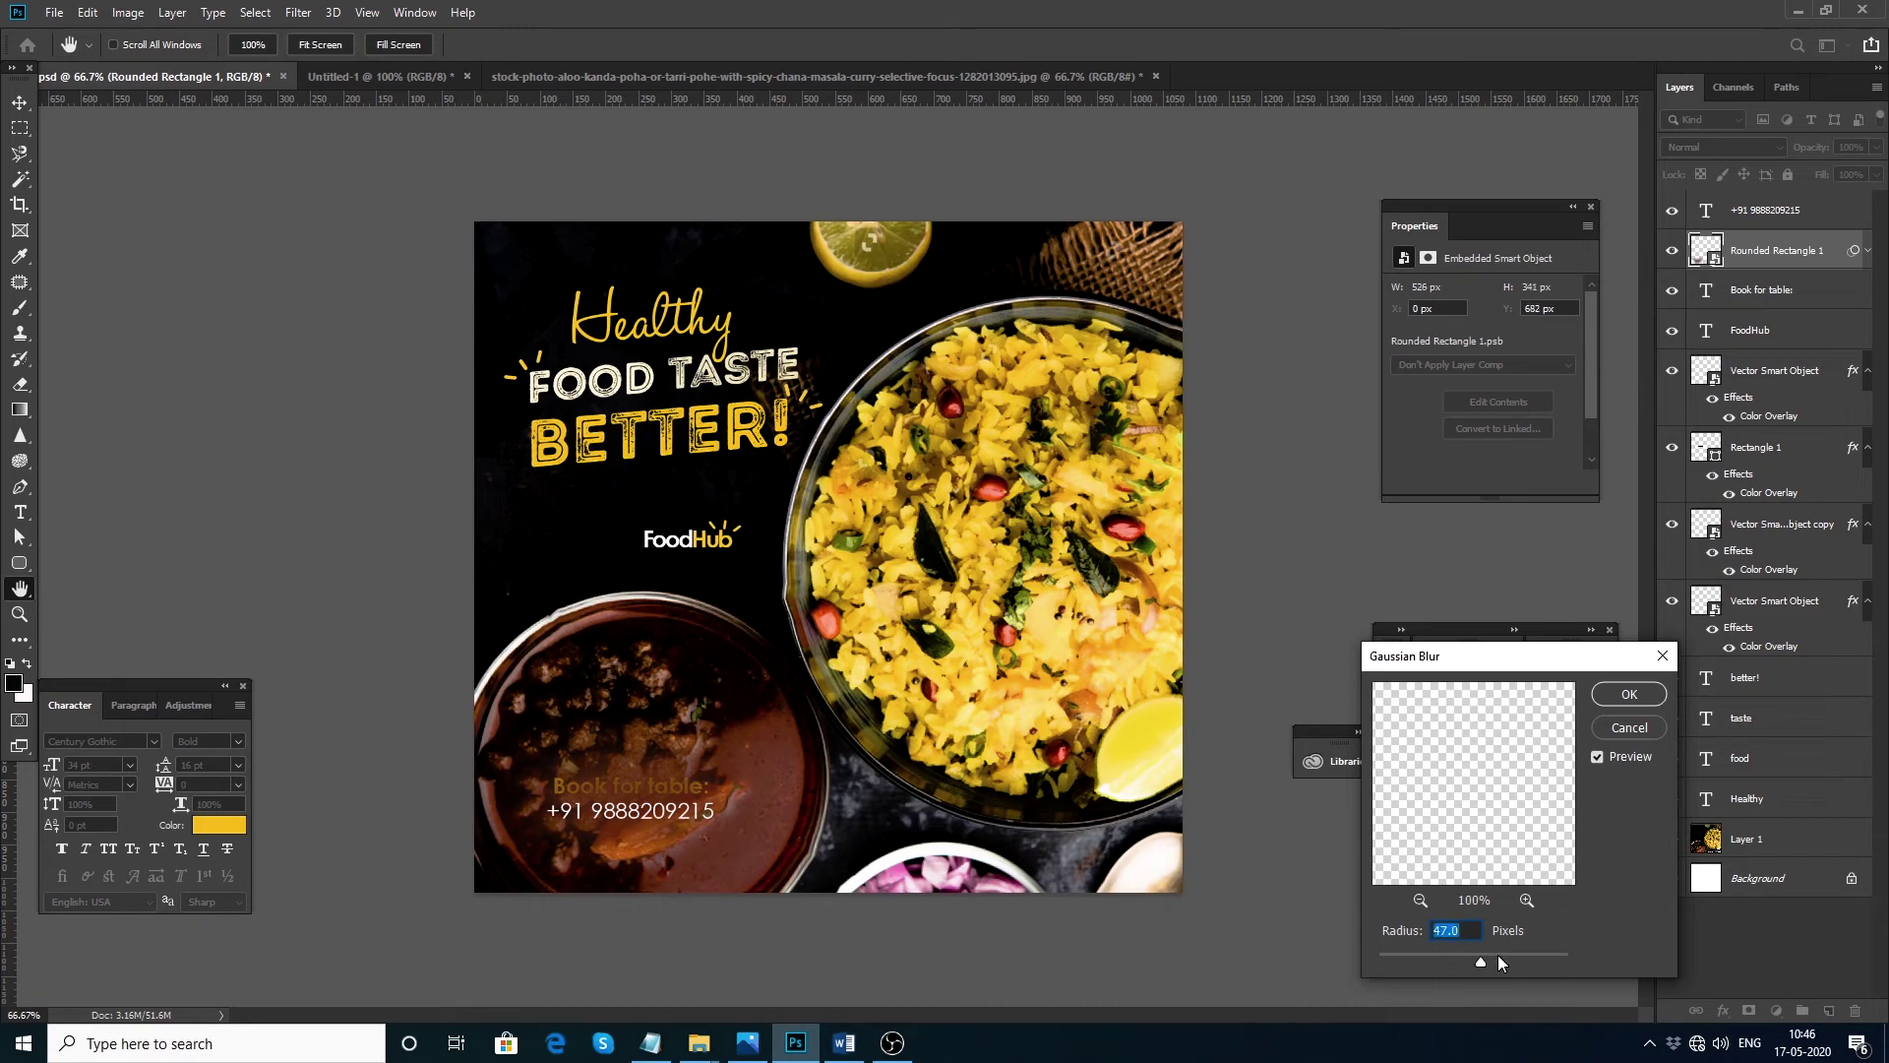
pyautogui.click(1629, 695)
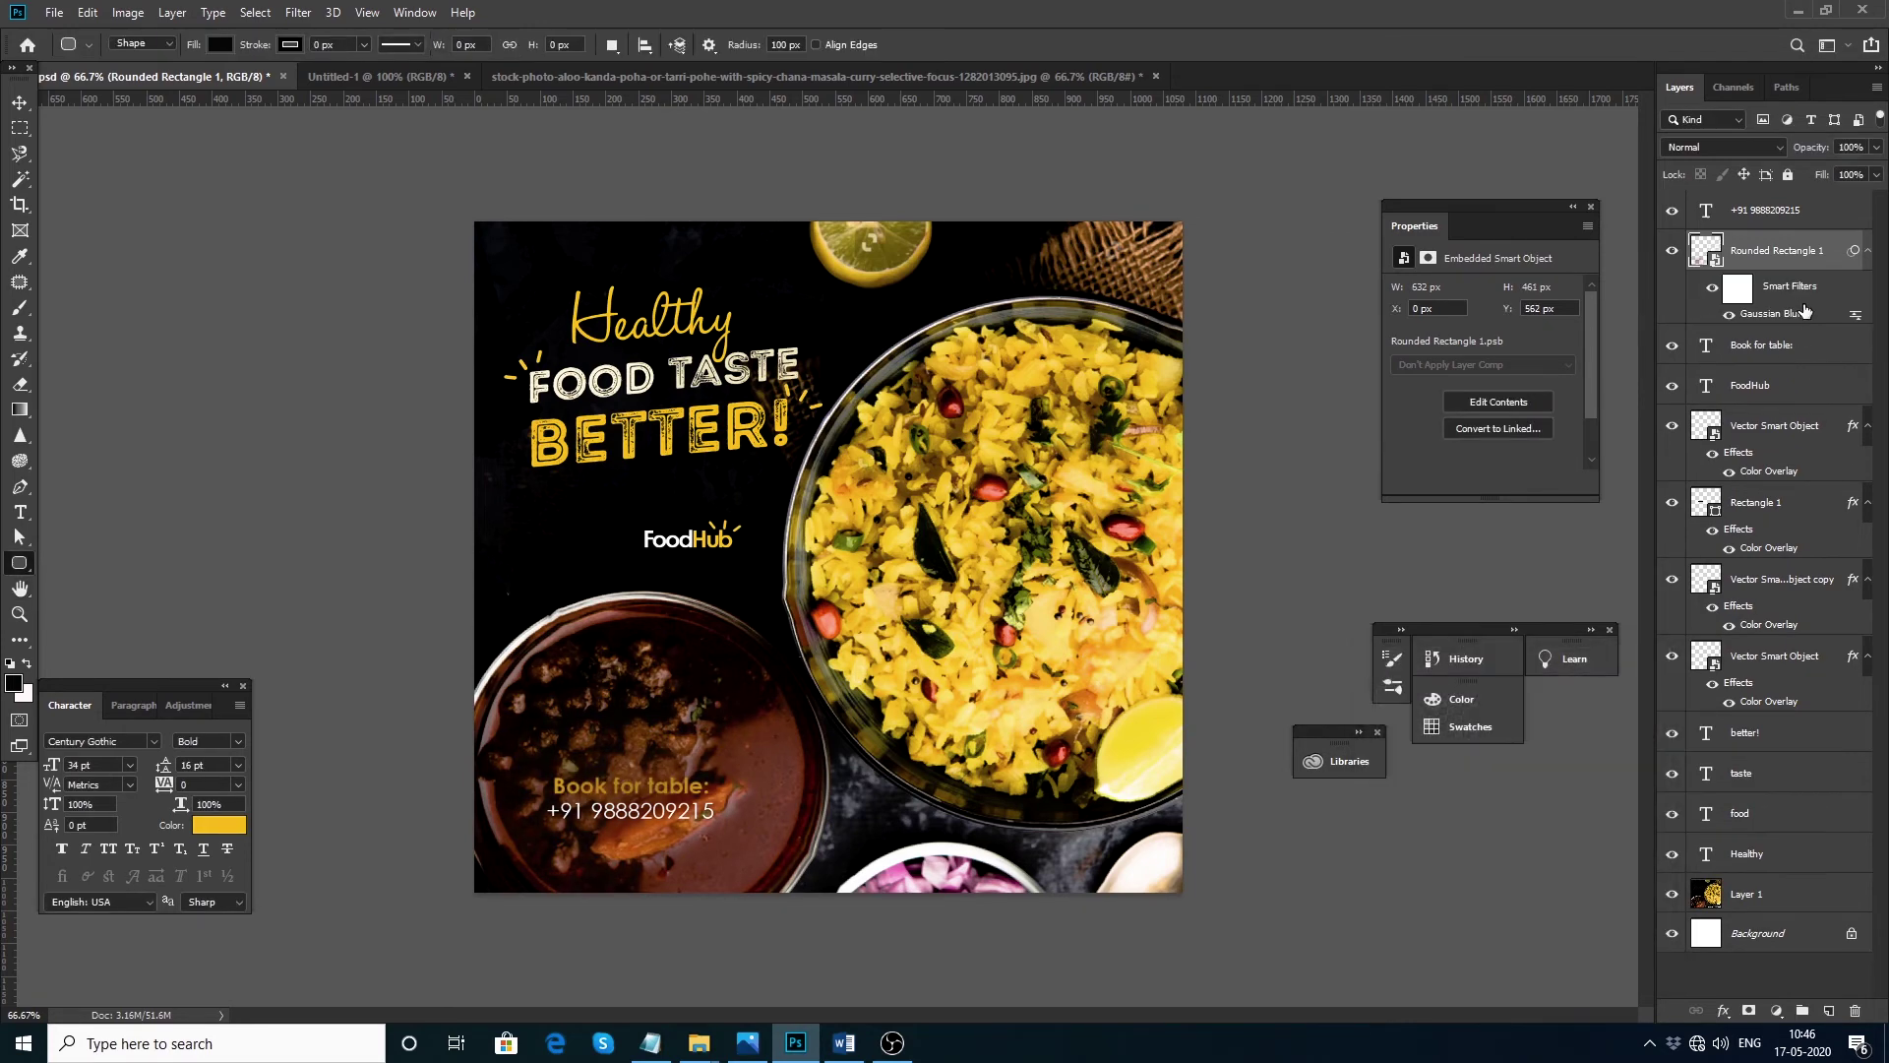
pyautogui.doubleClick(1786, 315)
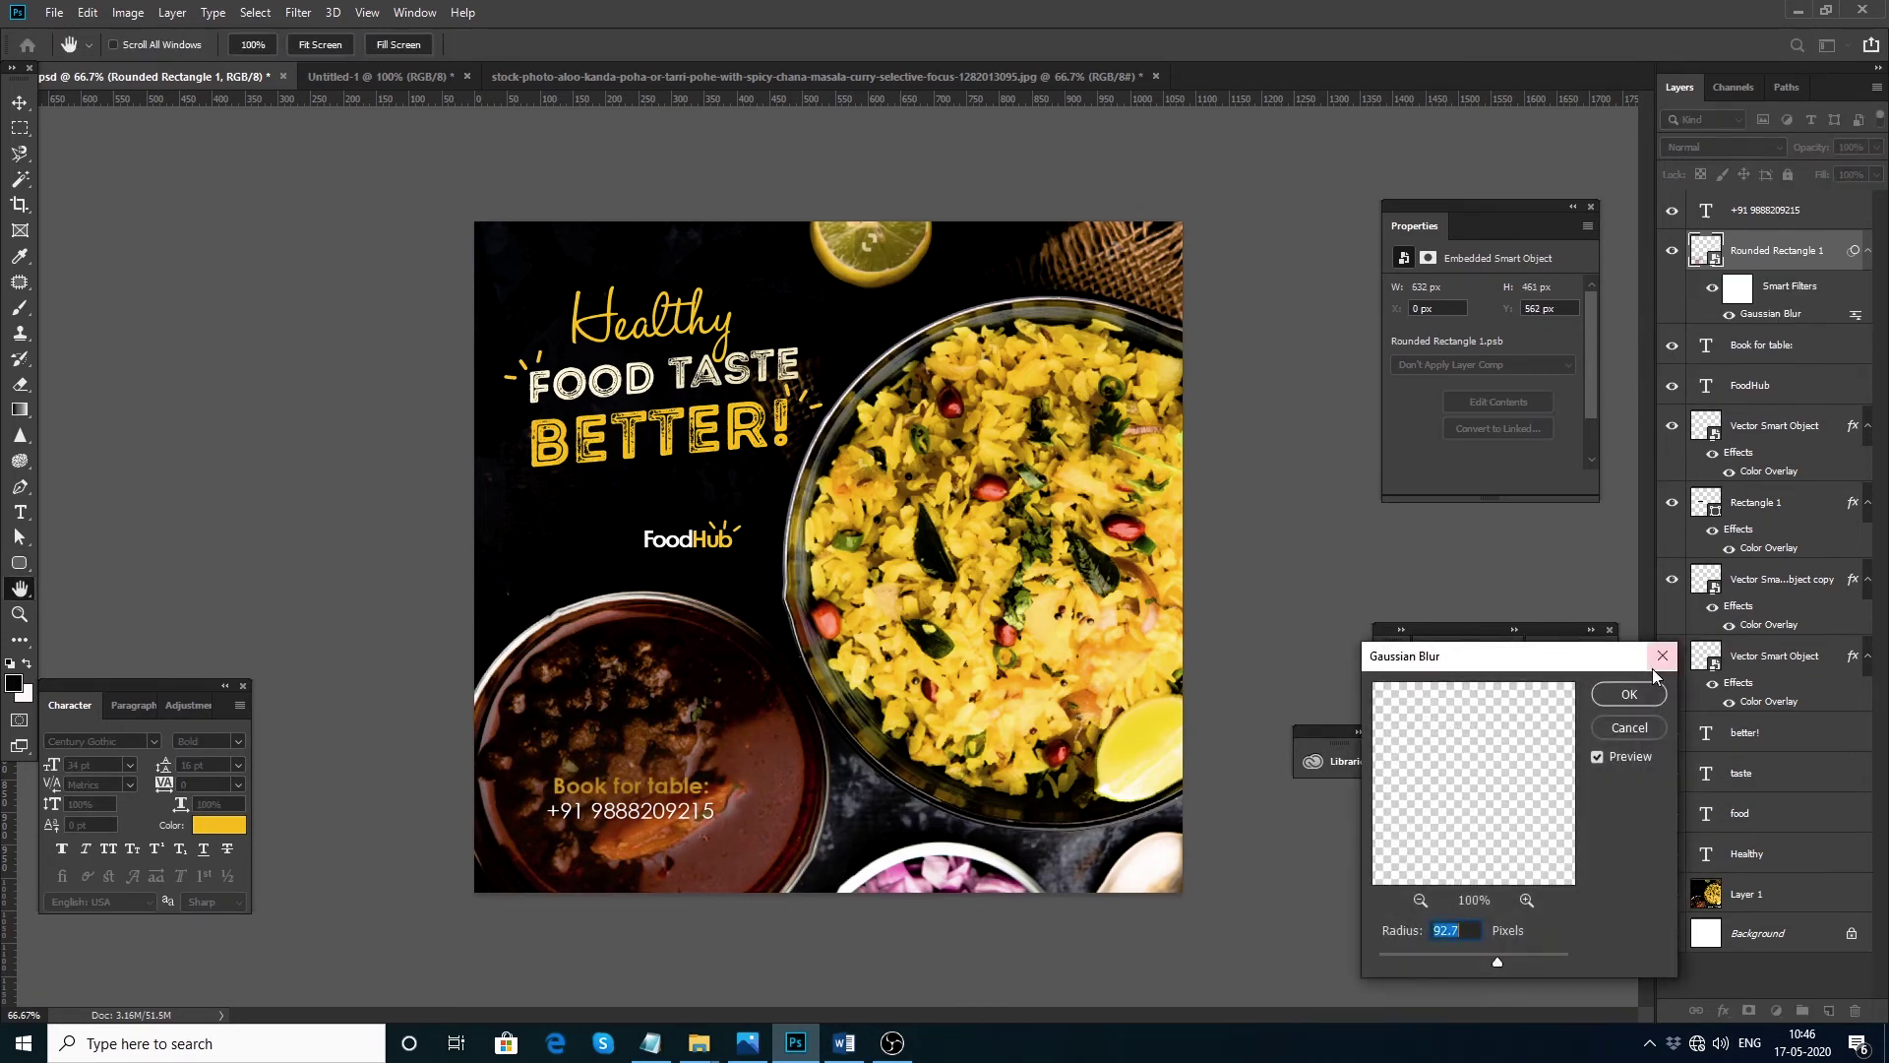
pyautogui.click(1633, 695)
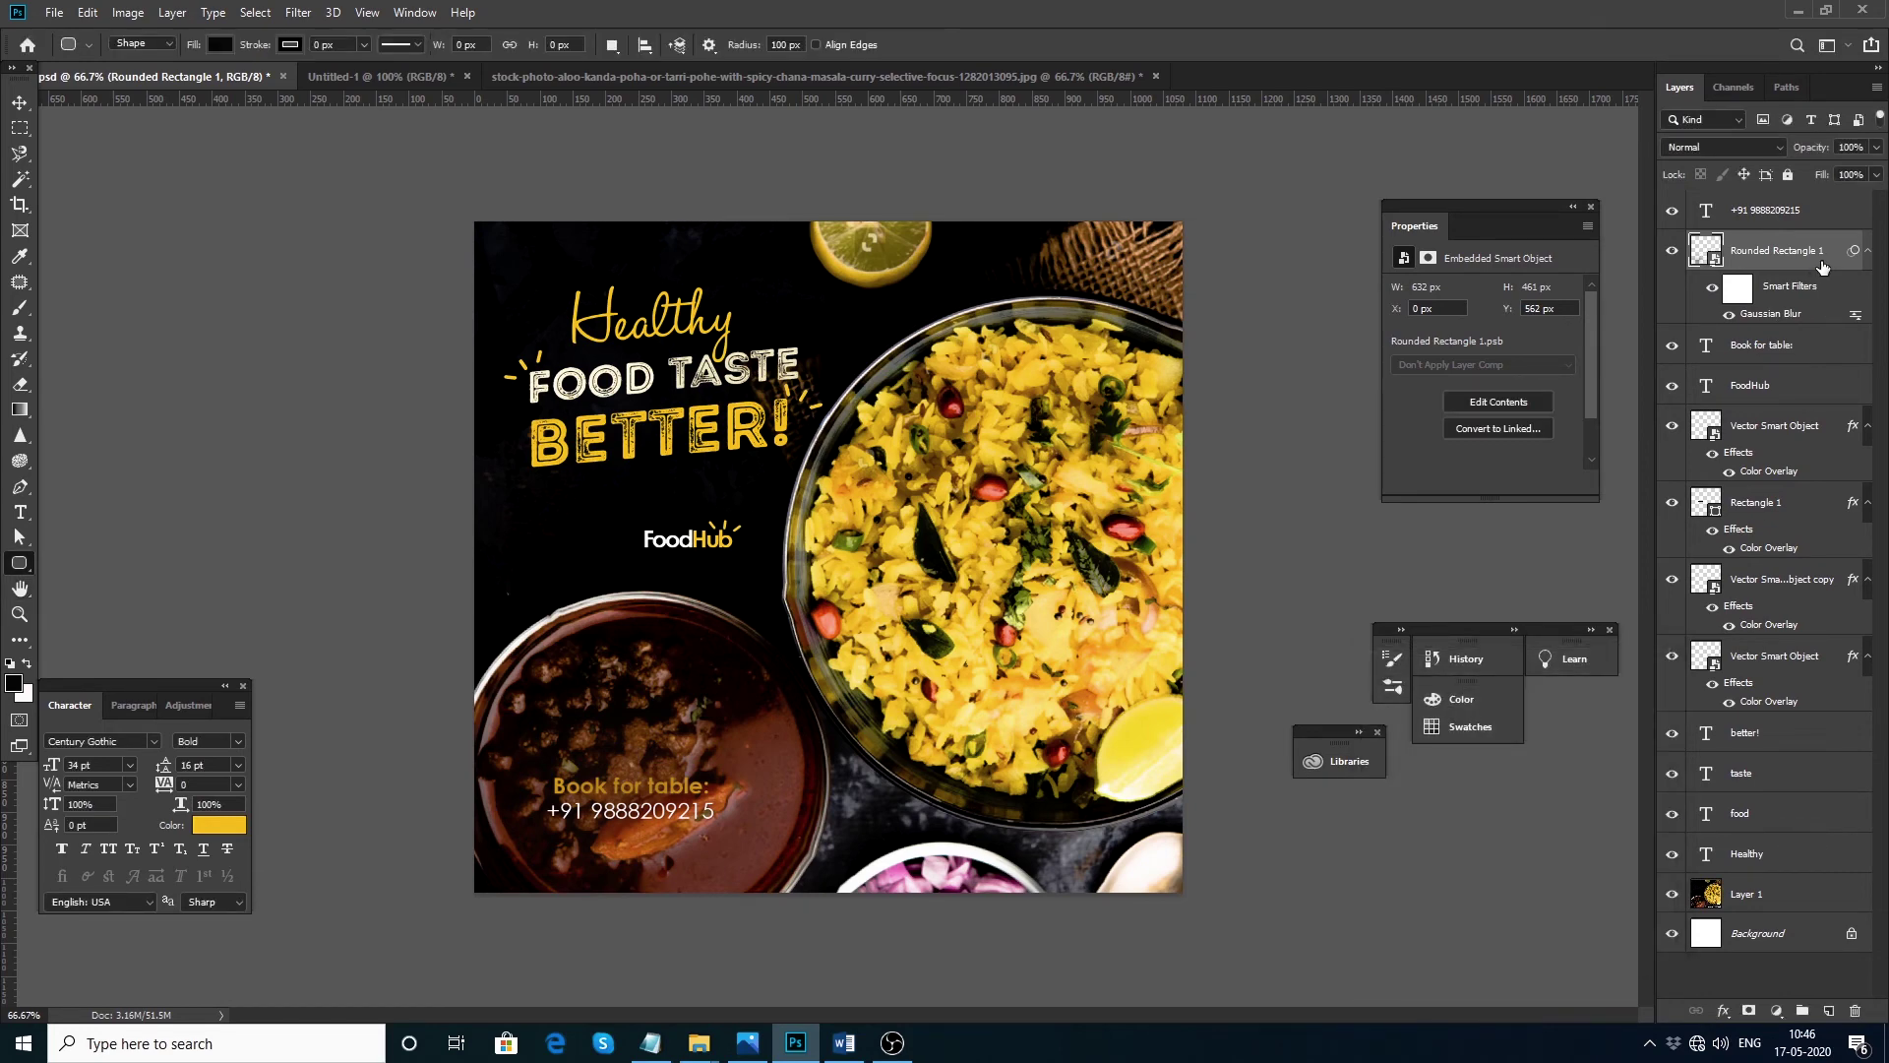
# Step: Add a Color Overlay in a very dark brown to the blurred rounded rectangle
pyautogui.doubleClick(1823, 266)
pyautogui.click(1150, 684)
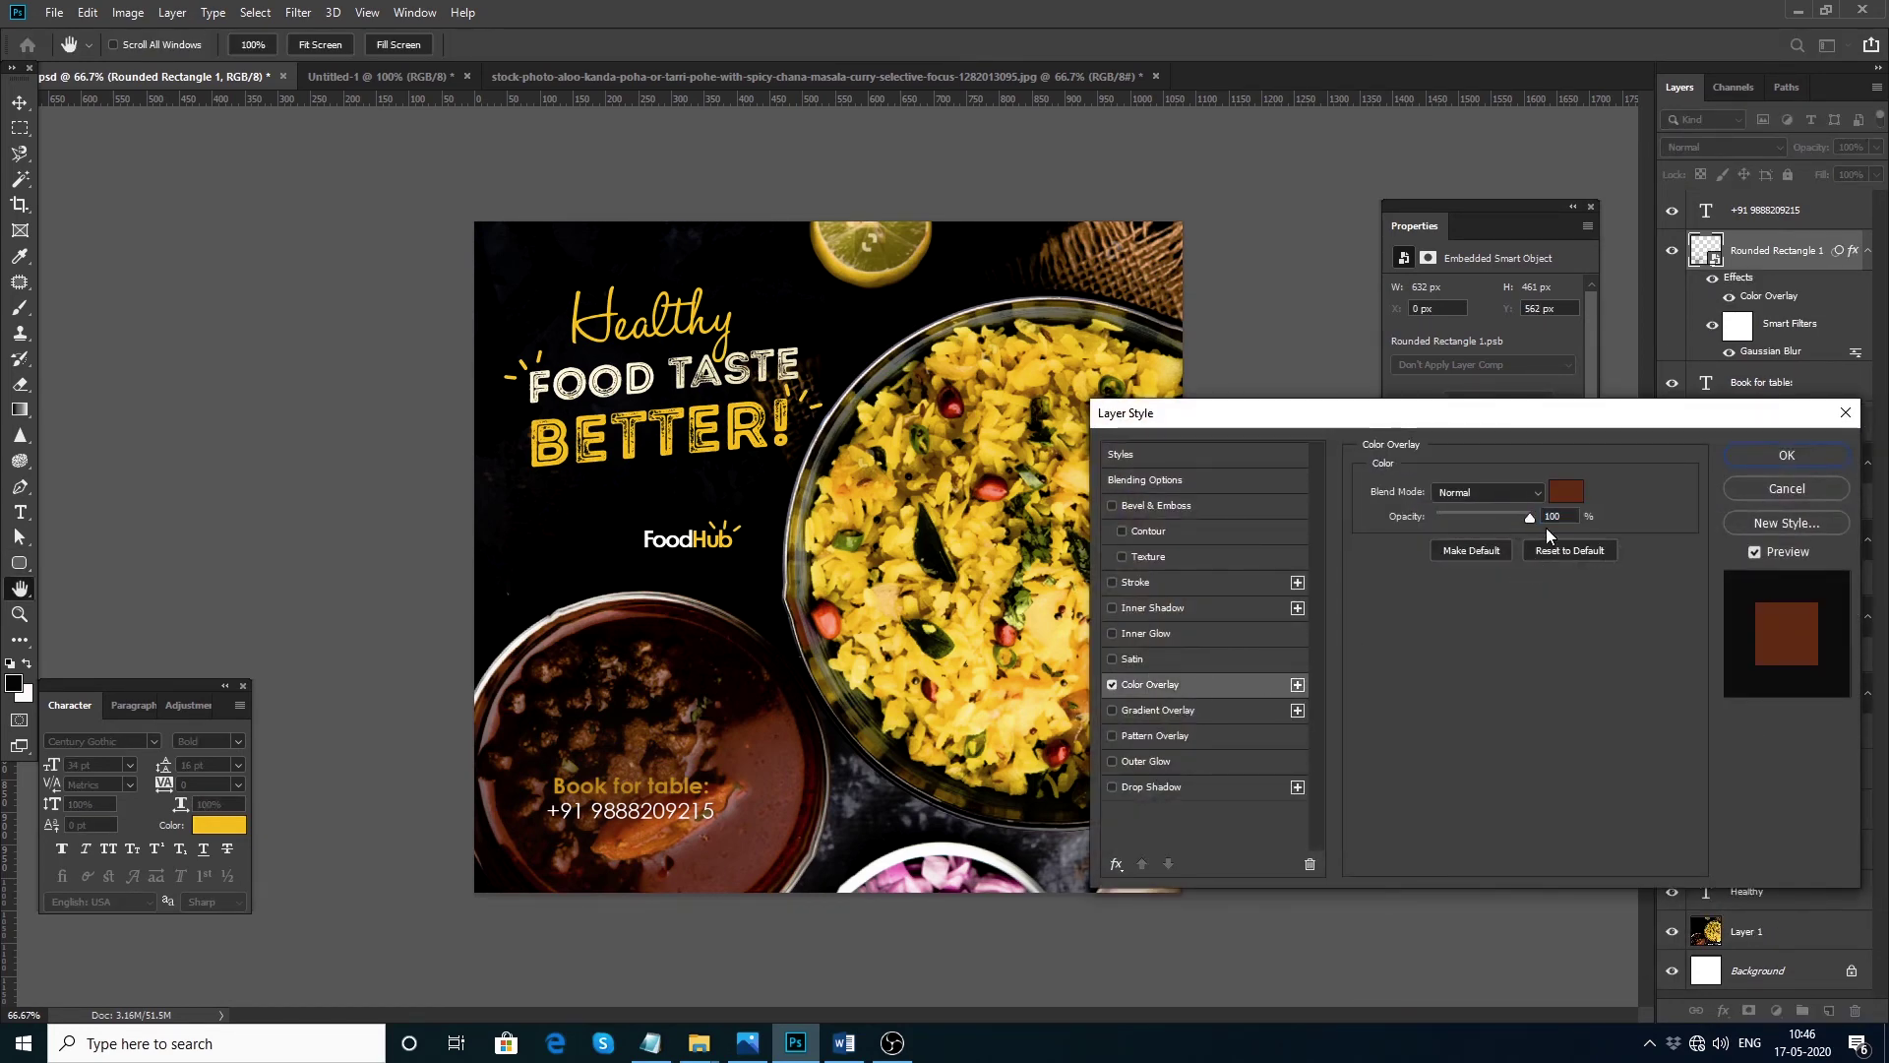
pyautogui.click(1566, 491)
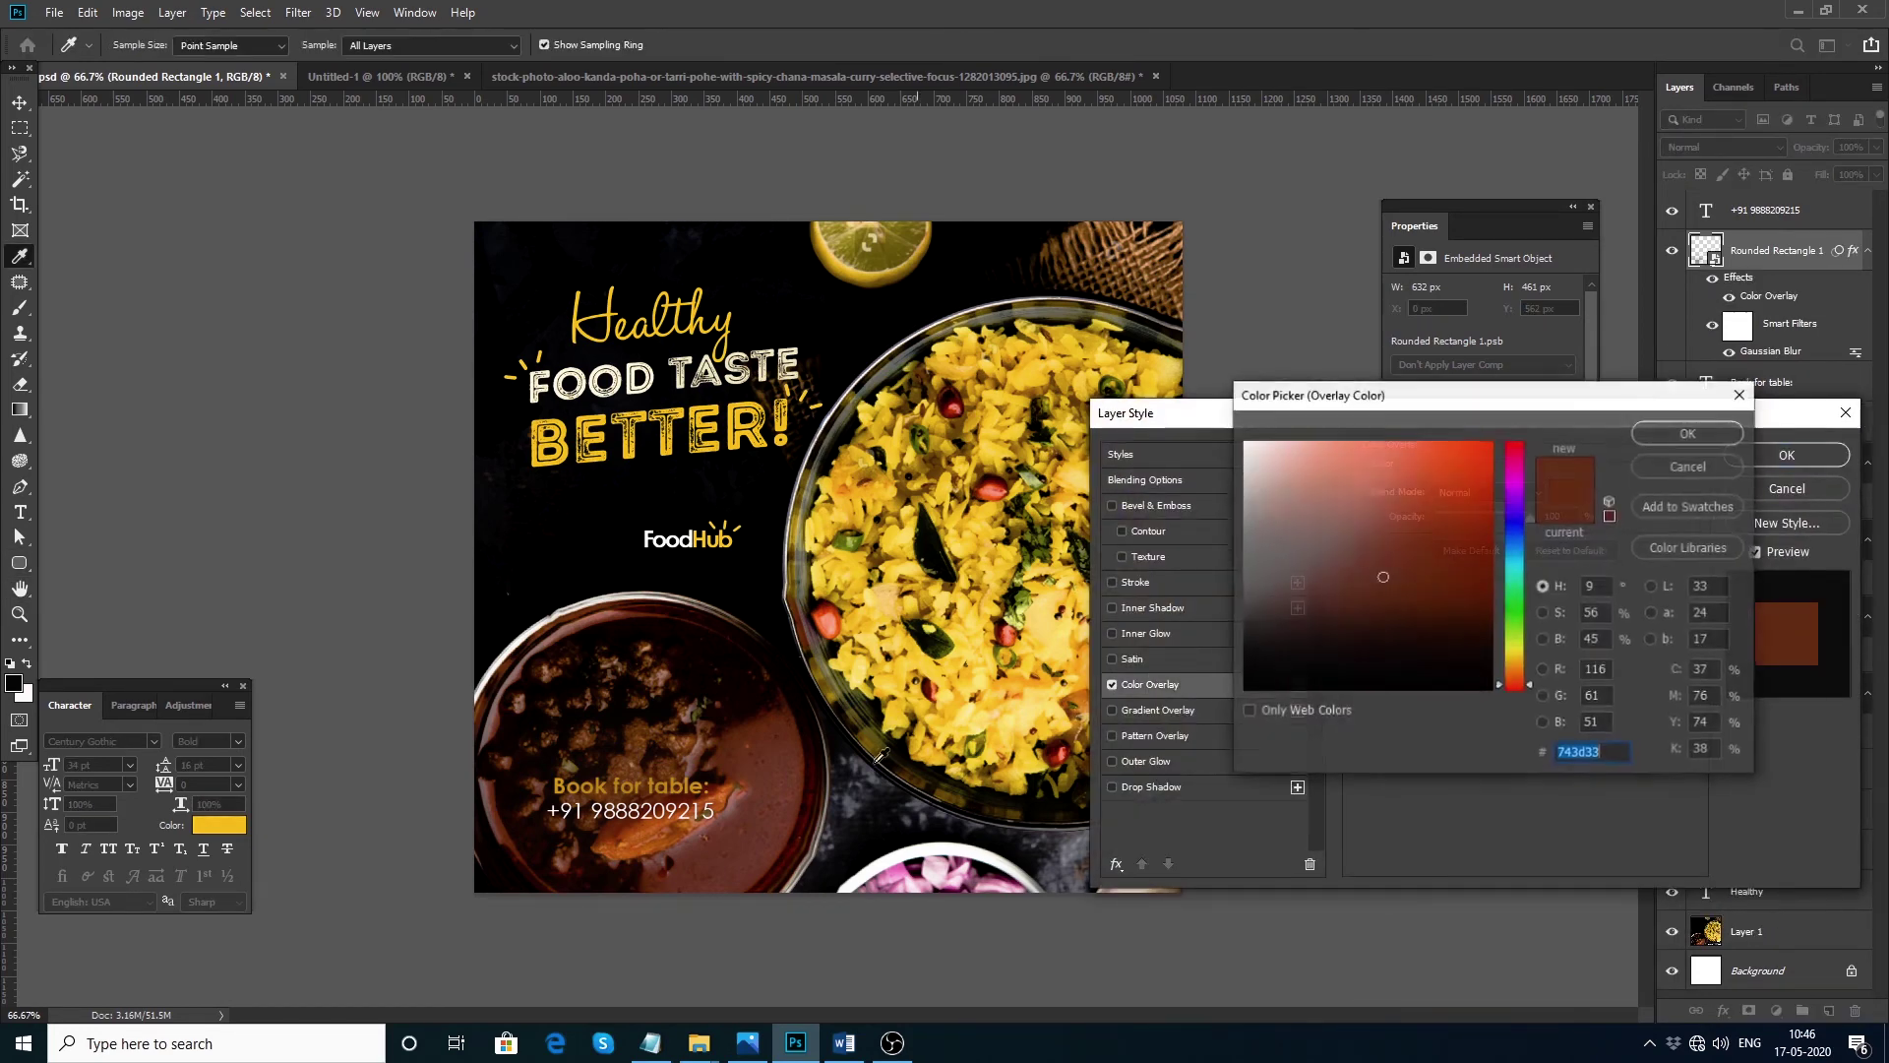
pyautogui.click(1424, 640)
pyautogui.click(1740, 439)
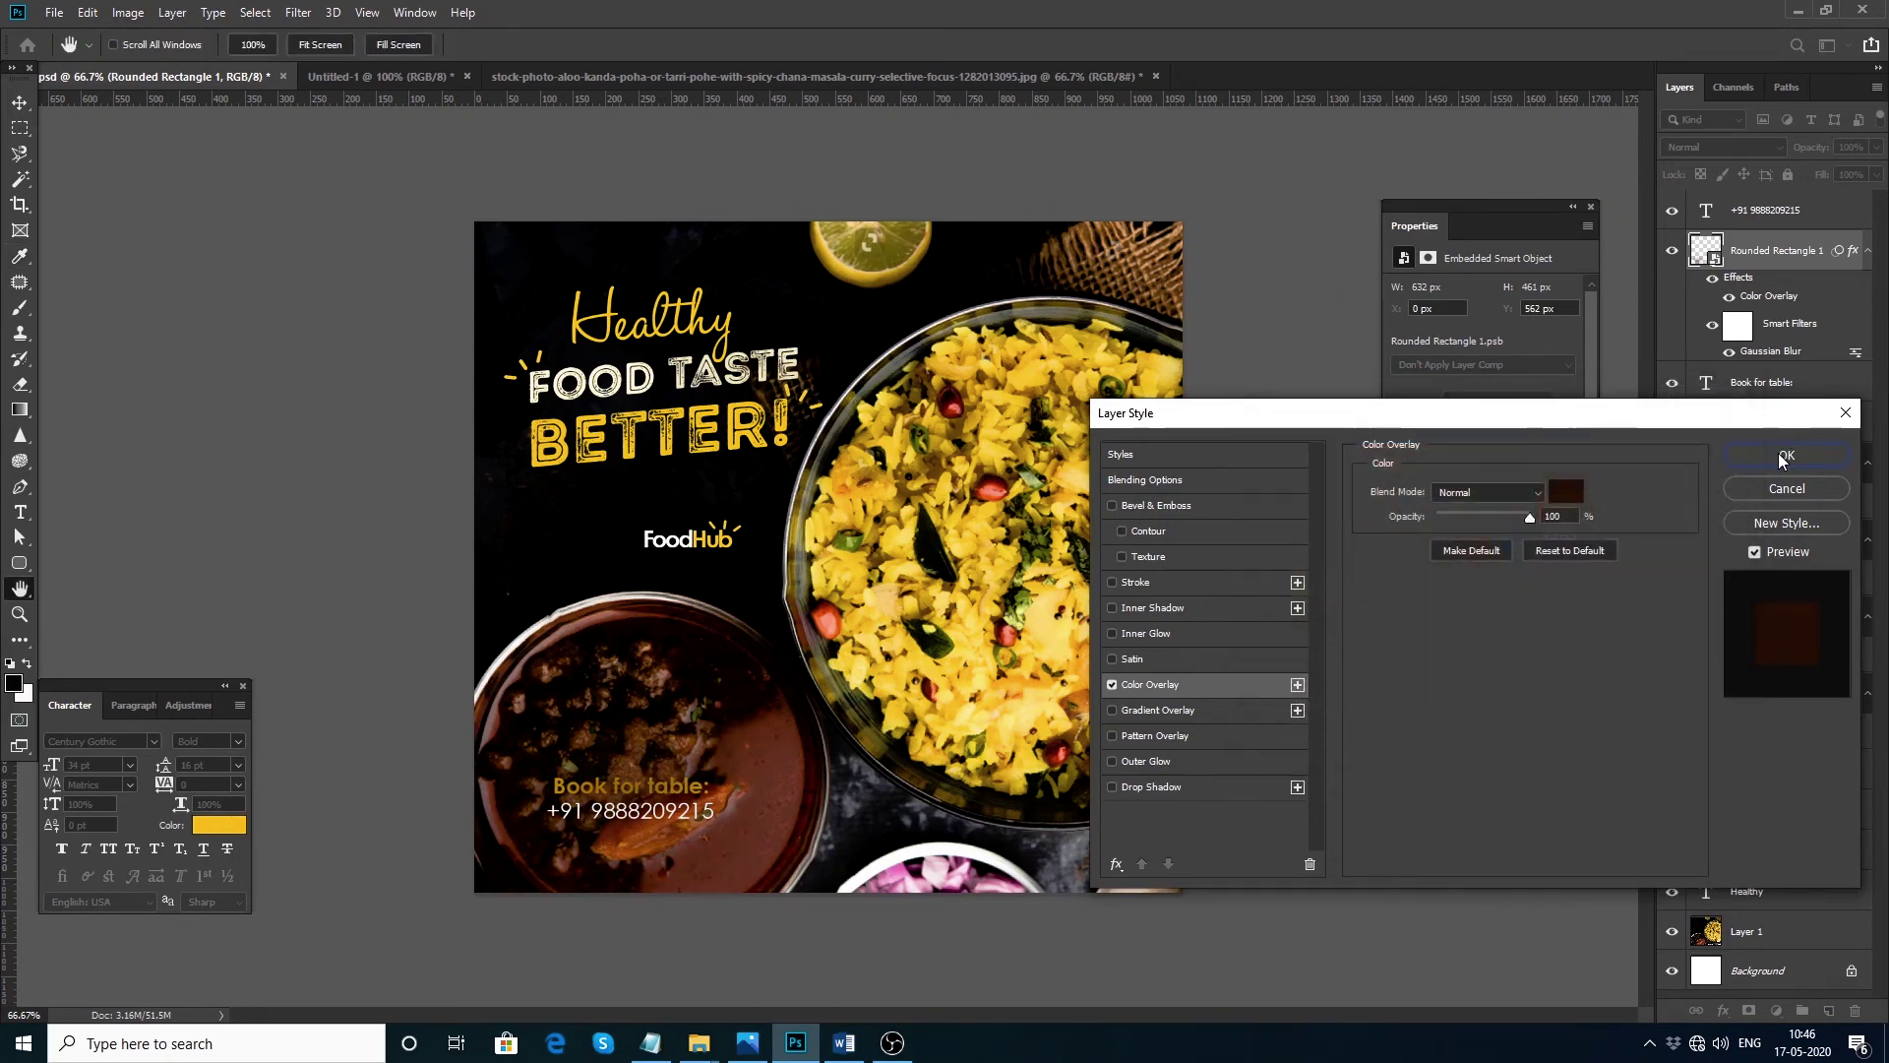
pyautogui.click(1784, 457)
# Step: Reorder the blurred rounded rectangle below the contact text, between the "food" and "taste" layers
pyautogui.hotkey('ctrl', 'shift', '[')
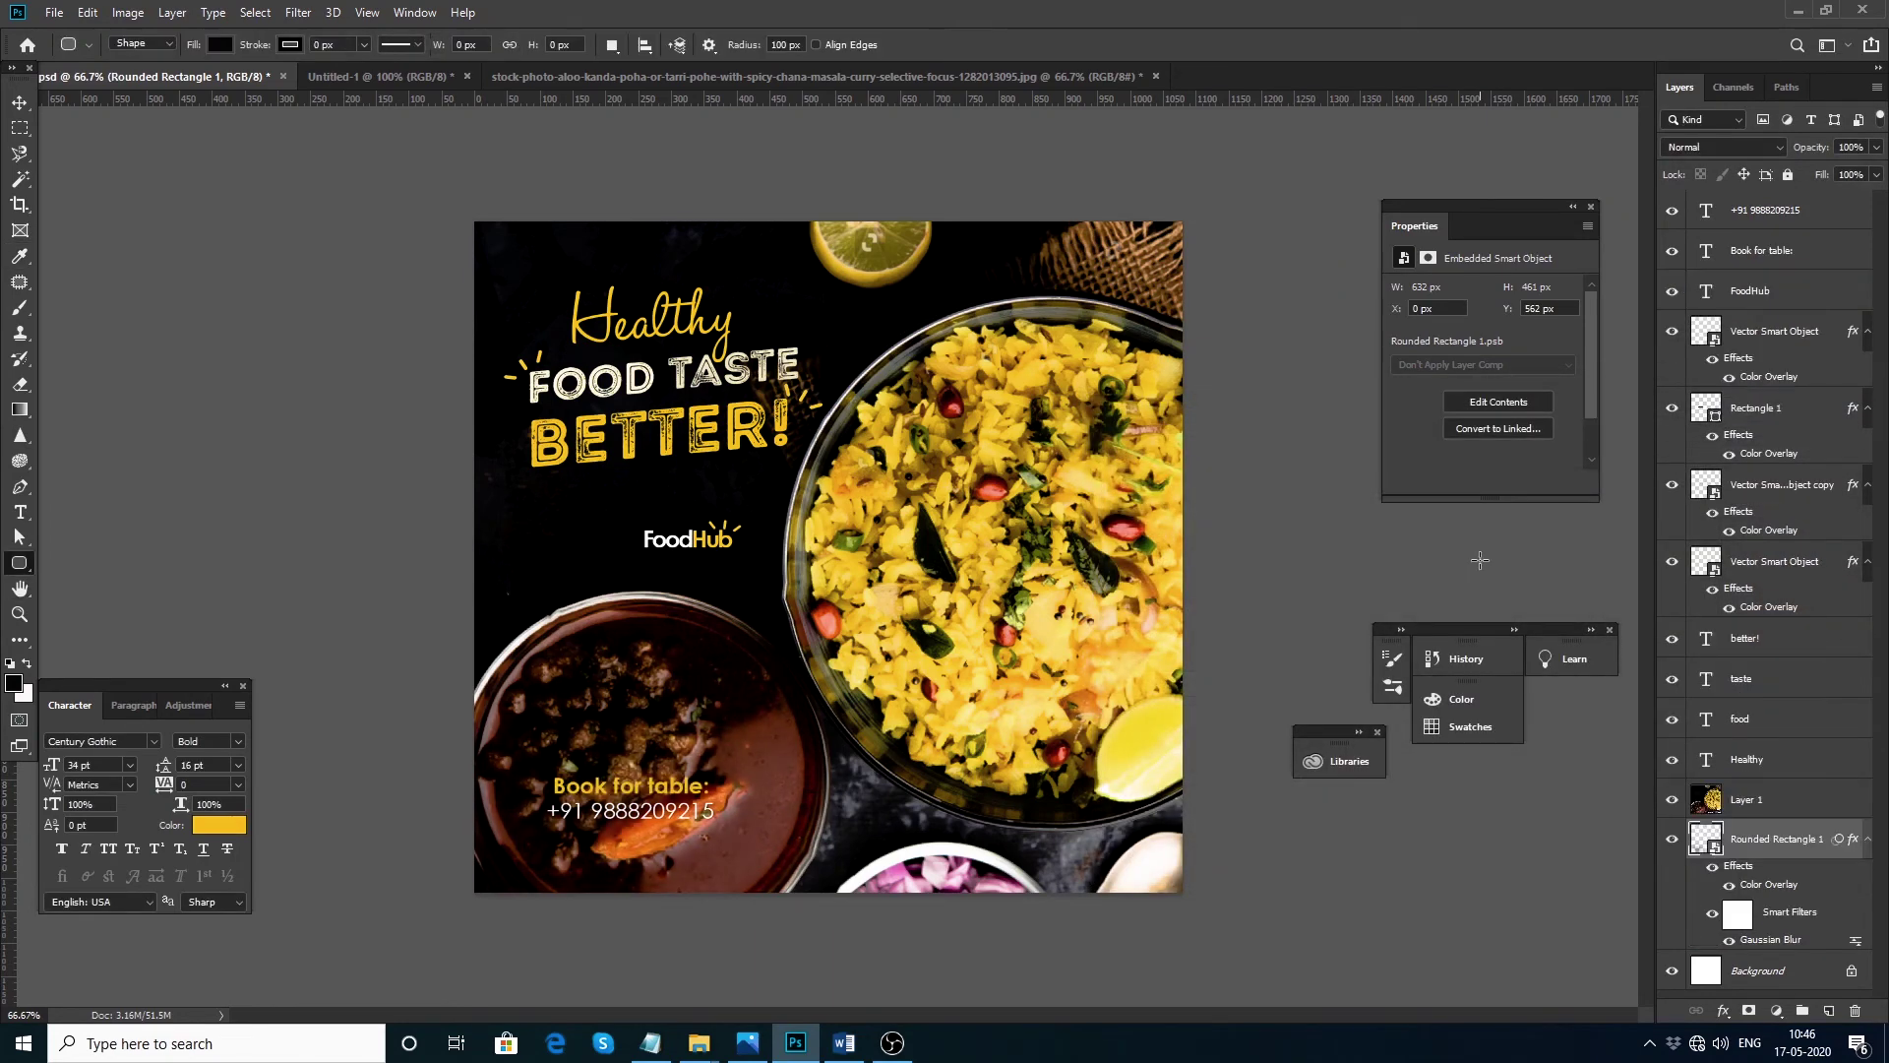
pyautogui.hotkey('ctrl', ']')
pyautogui.hotkey('ctrl', ']')
pyautogui.hotkey('ctrl', ']')
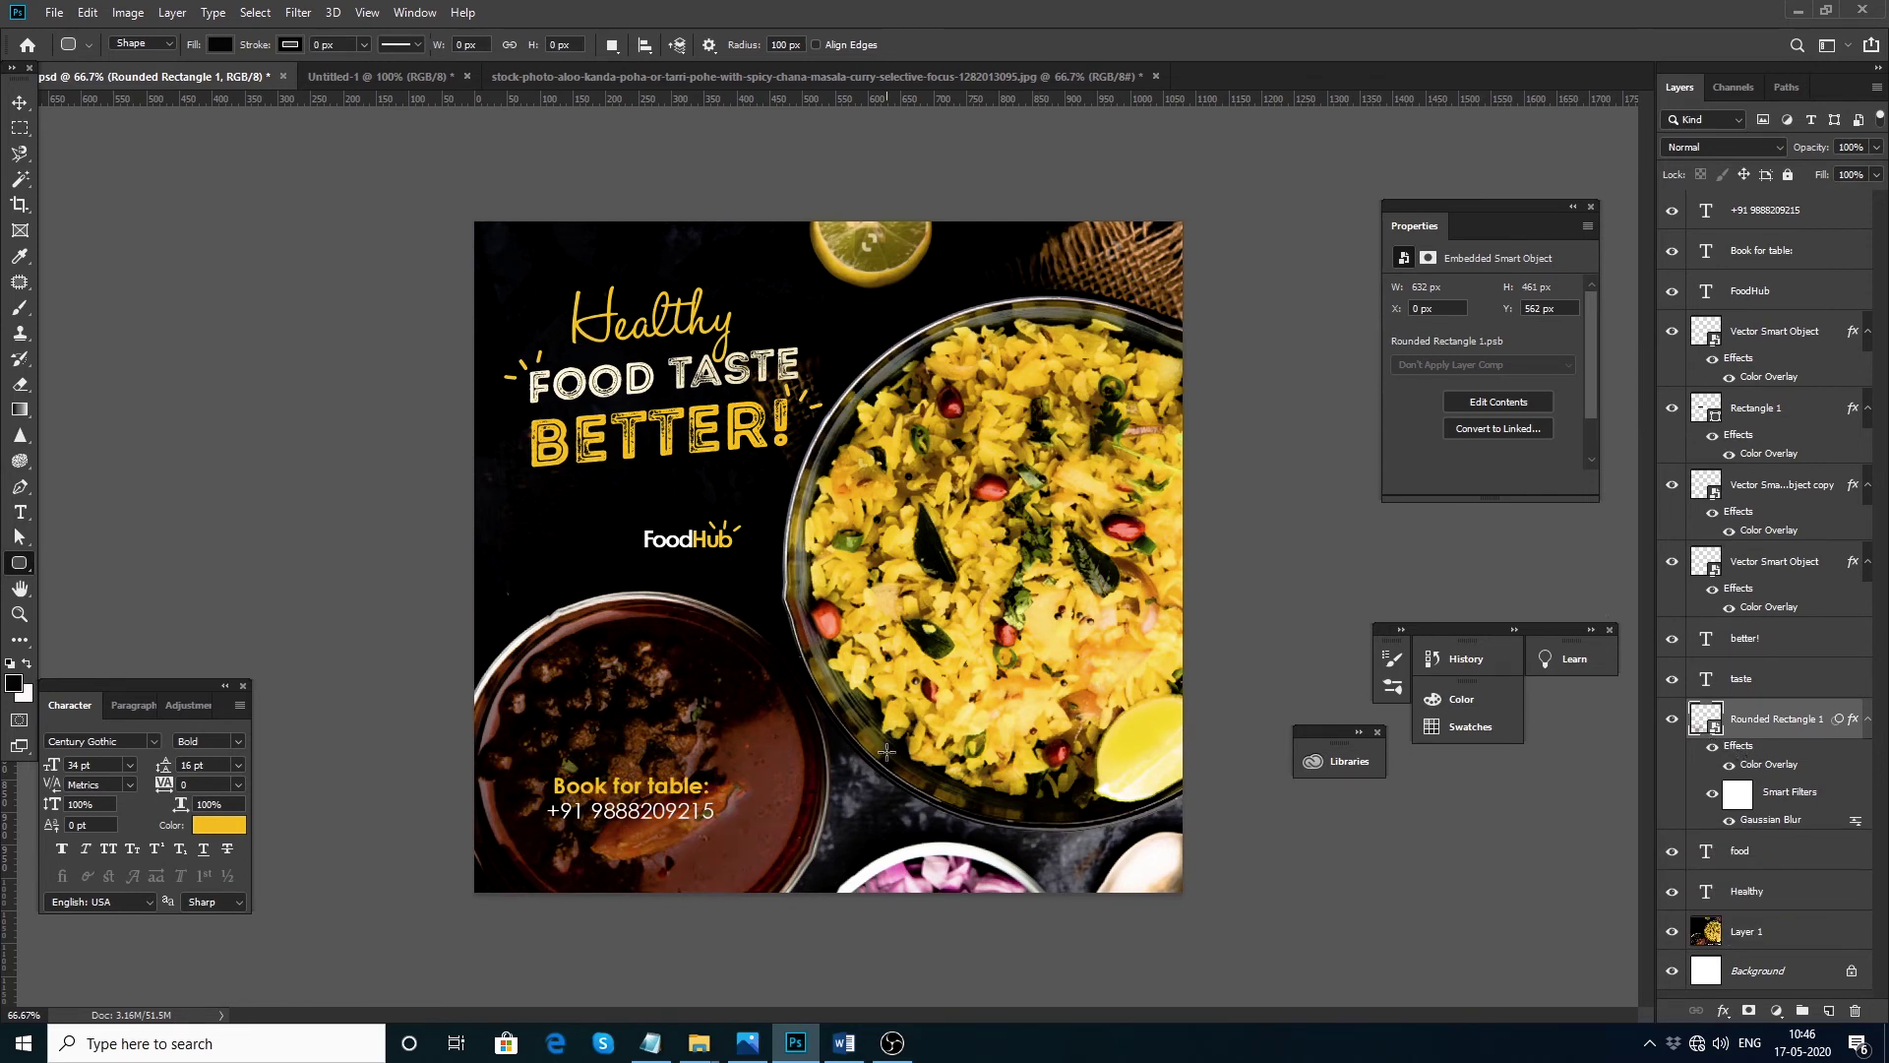
# Step: Draw a rectangle about 291 × 92 px around the two booking text lines and set its fill opacity to 0%
pyautogui.click(18, 102)
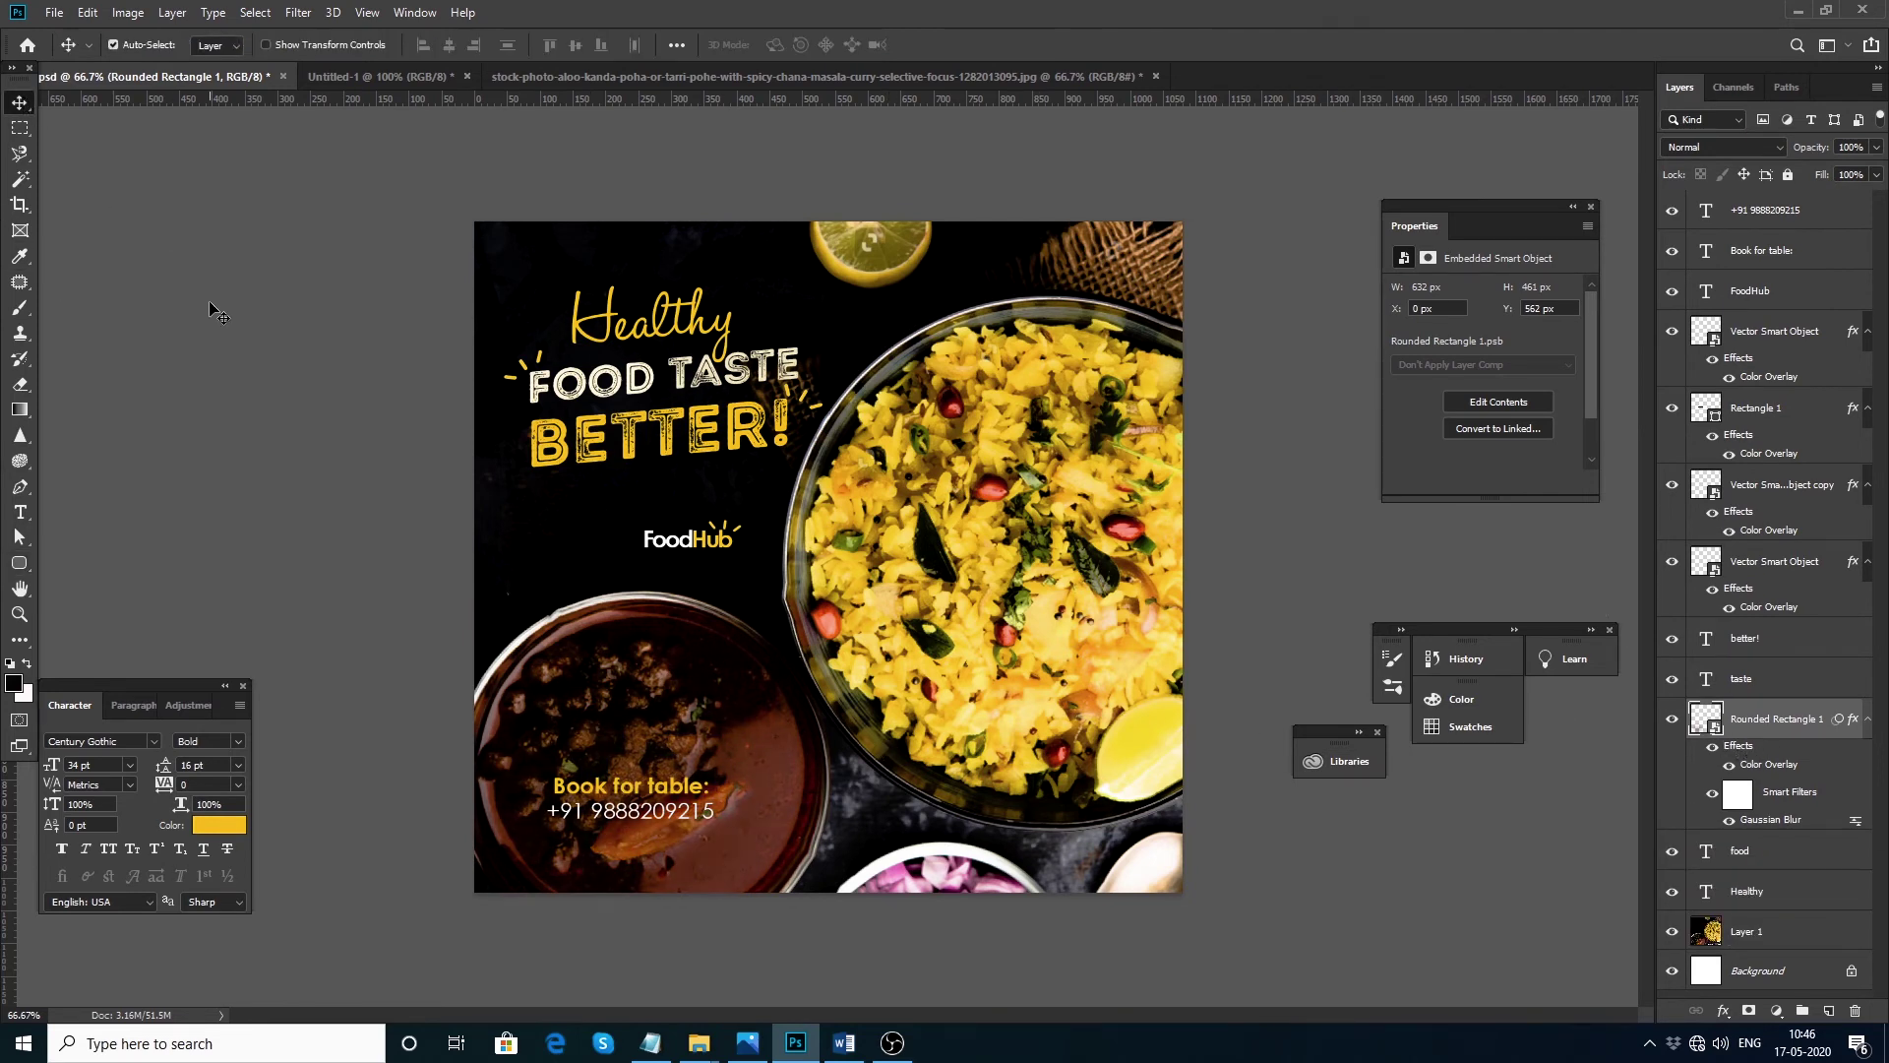
pyautogui.click(254, 344)
pyautogui.moveTo(635, 793)
pyautogui.mouseDown()
pyautogui.moveTo(656, 796)
pyautogui.moveTo(636, 793)
pyautogui.mouseUp()
pyautogui.click(19, 562)
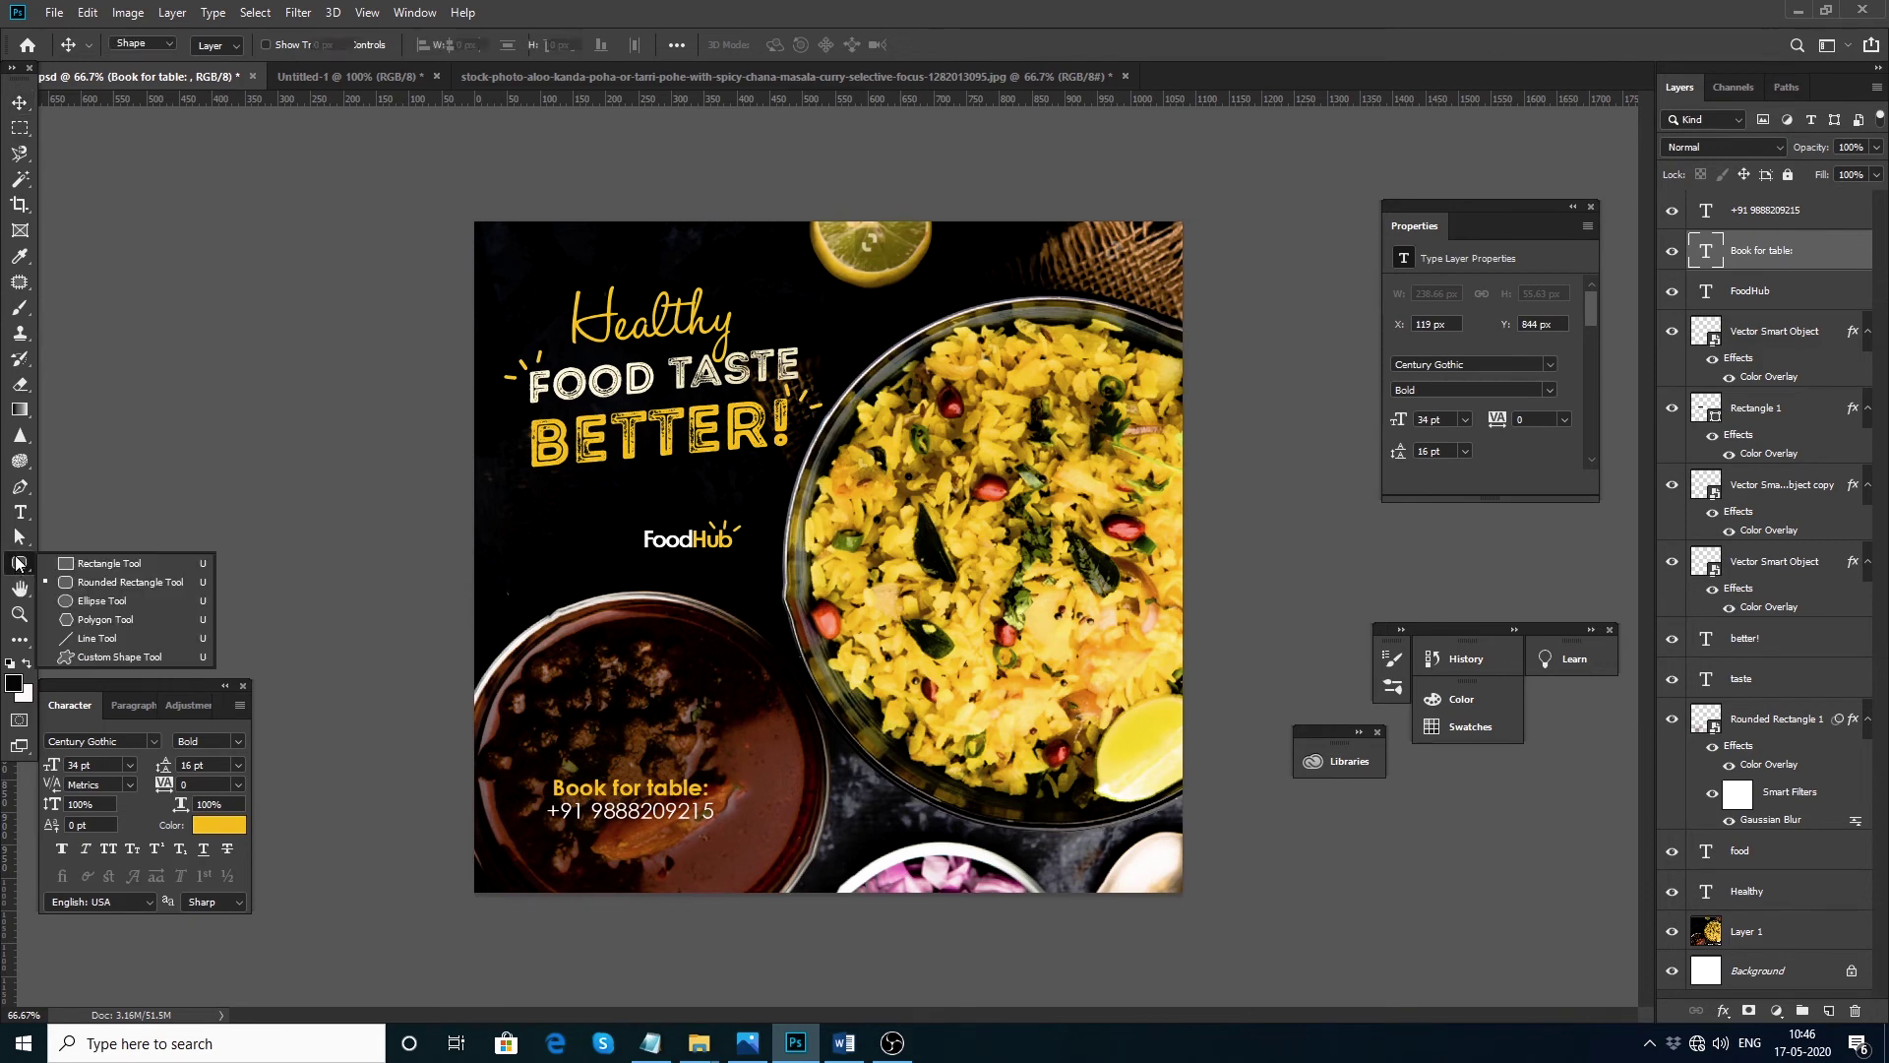
pyautogui.rightClick(18, 562)
pyautogui.click(93, 563)
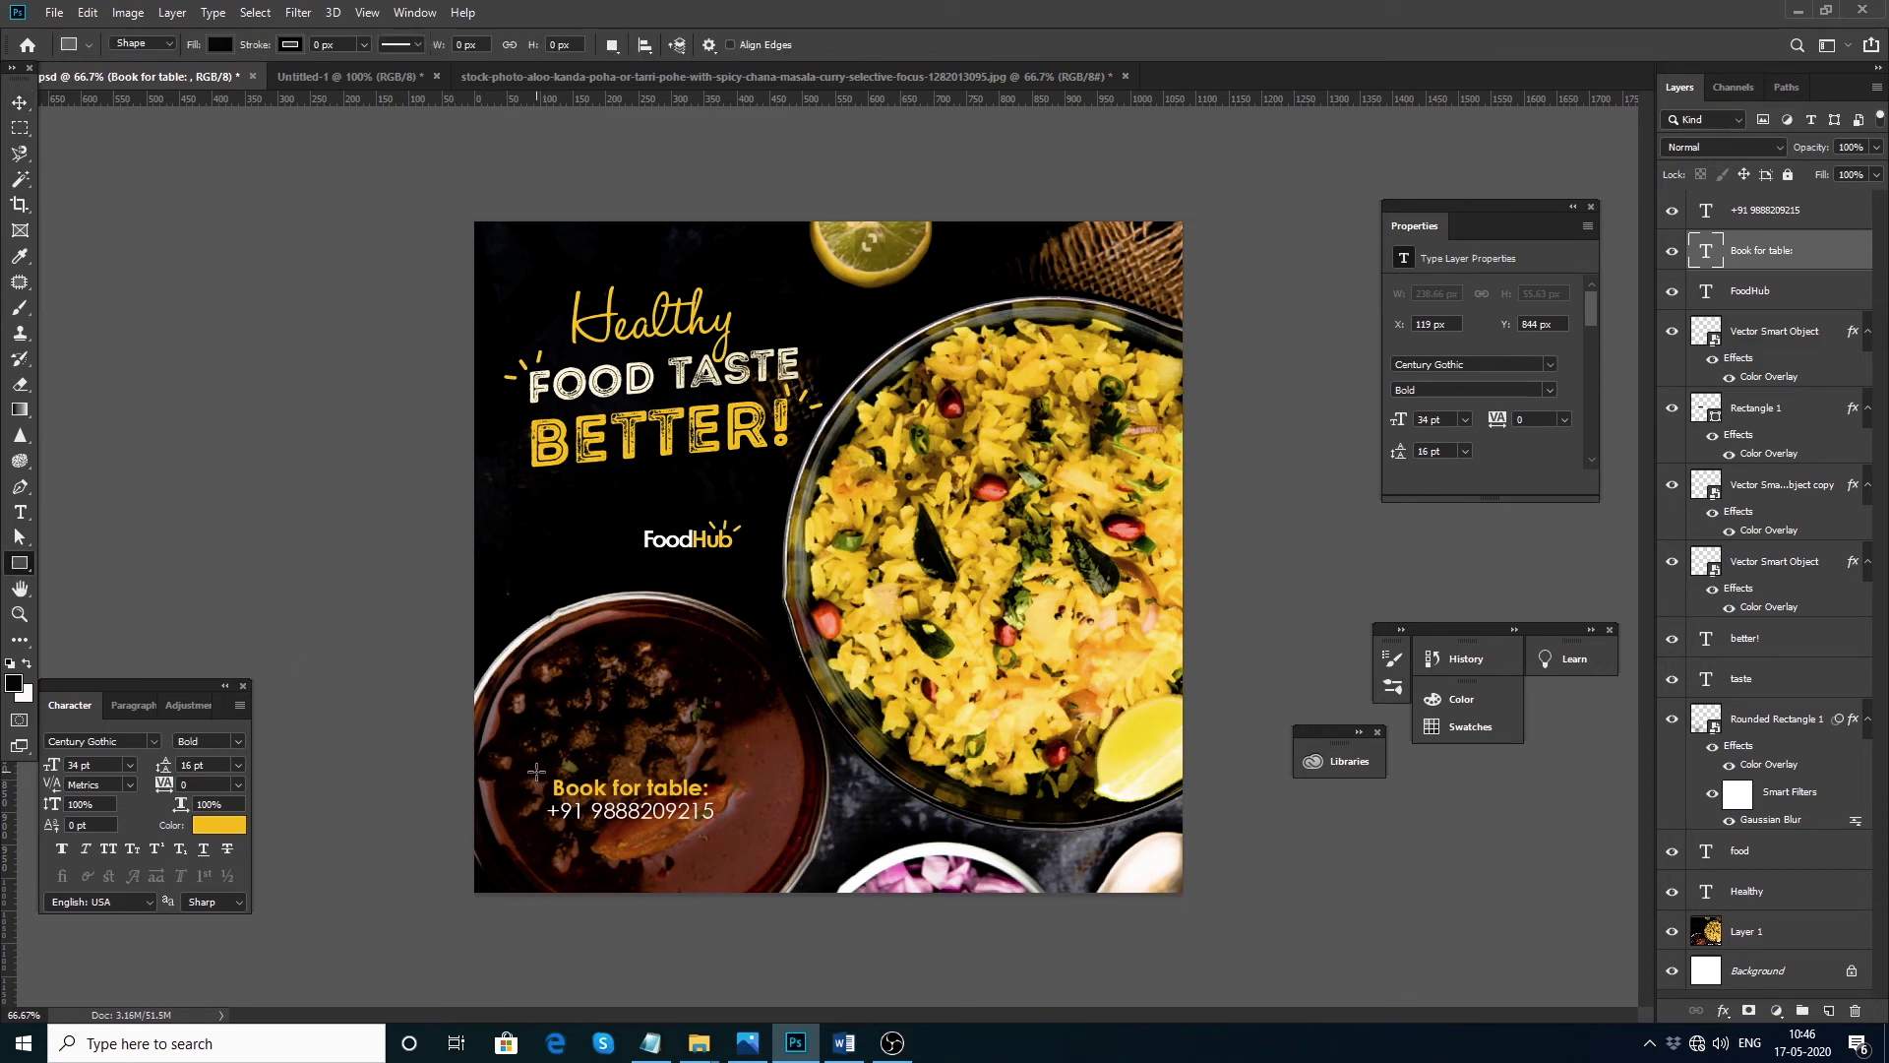
pyautogui.moveTo(534, 772); pyautogui.dragTo(725, 829)
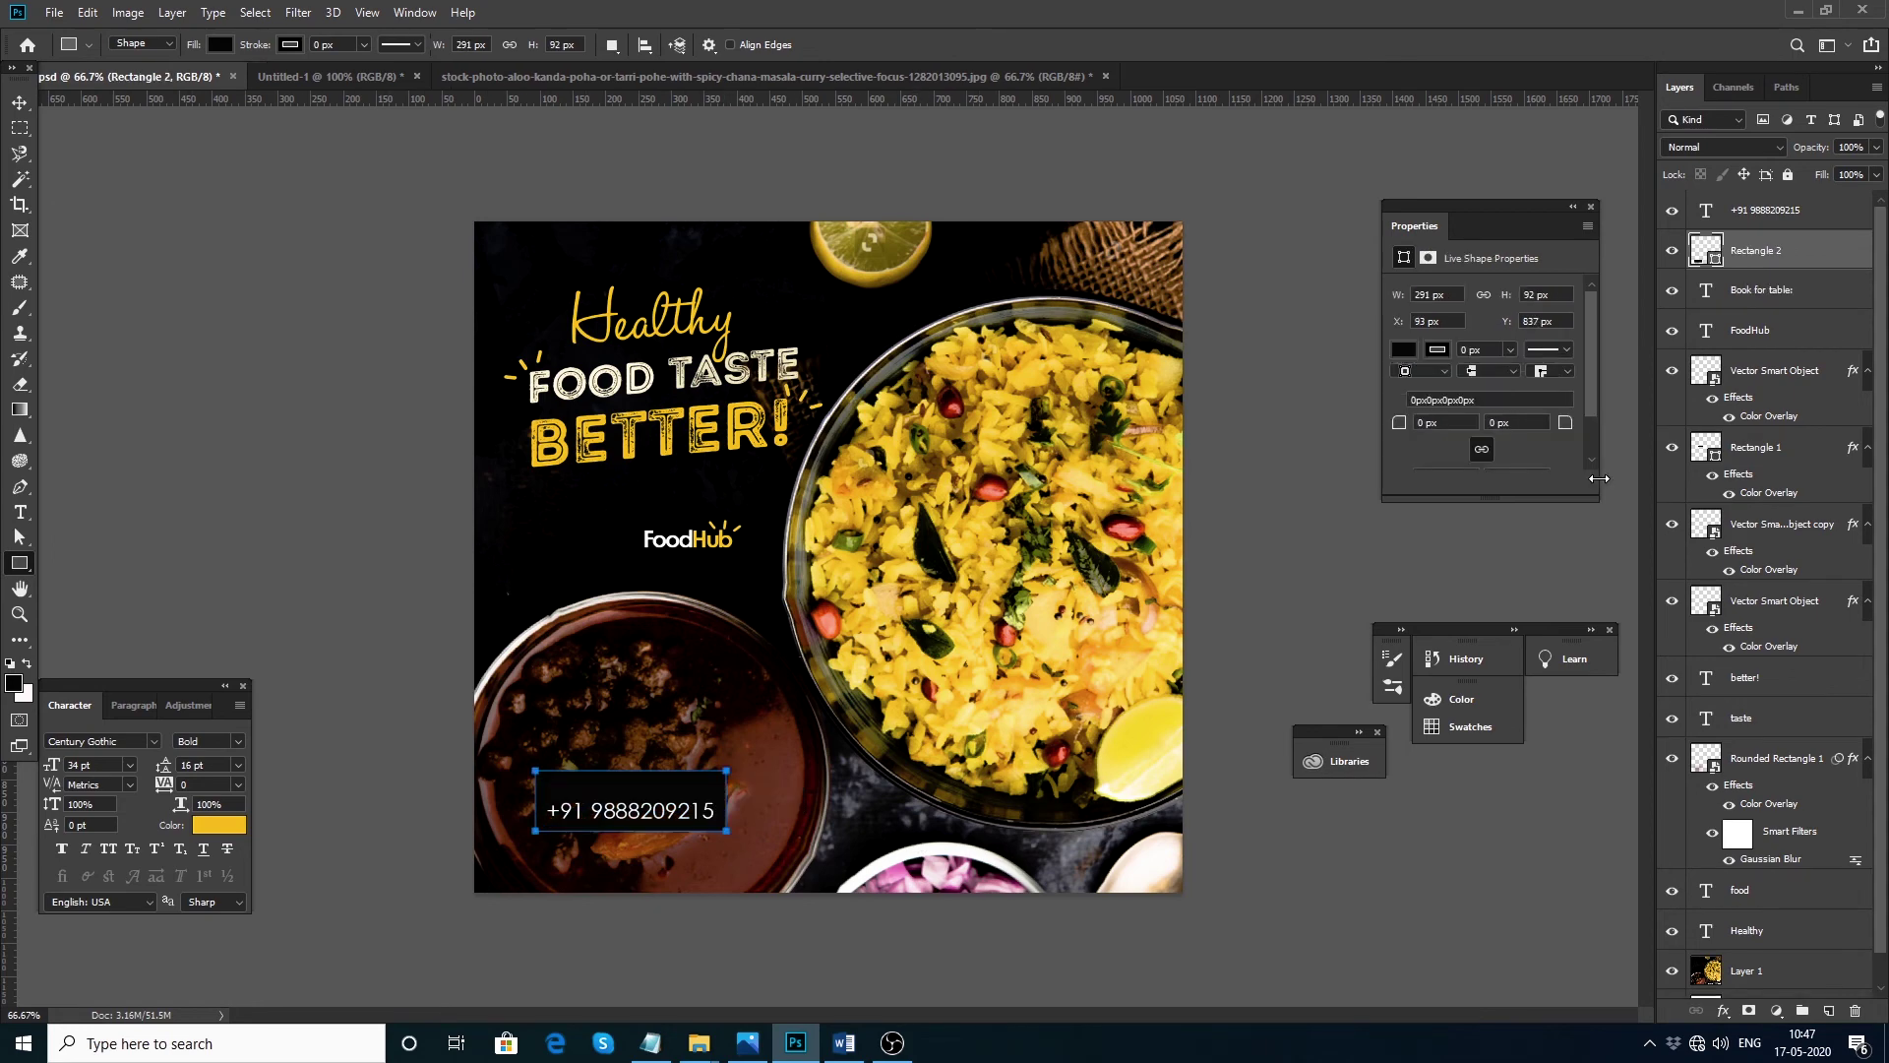
pyautogui.click(1875, 174)
pyautogui.moveTo(1872, 202); pyautogui.dragTo(1776, 202)
# Step: Add a Stroke effect to the rectangle in yellow f4c108, sampled from the "Book for table:" text
pyautogui.click(1834, 250)
pyautogui.doubleClick(1834, 250)
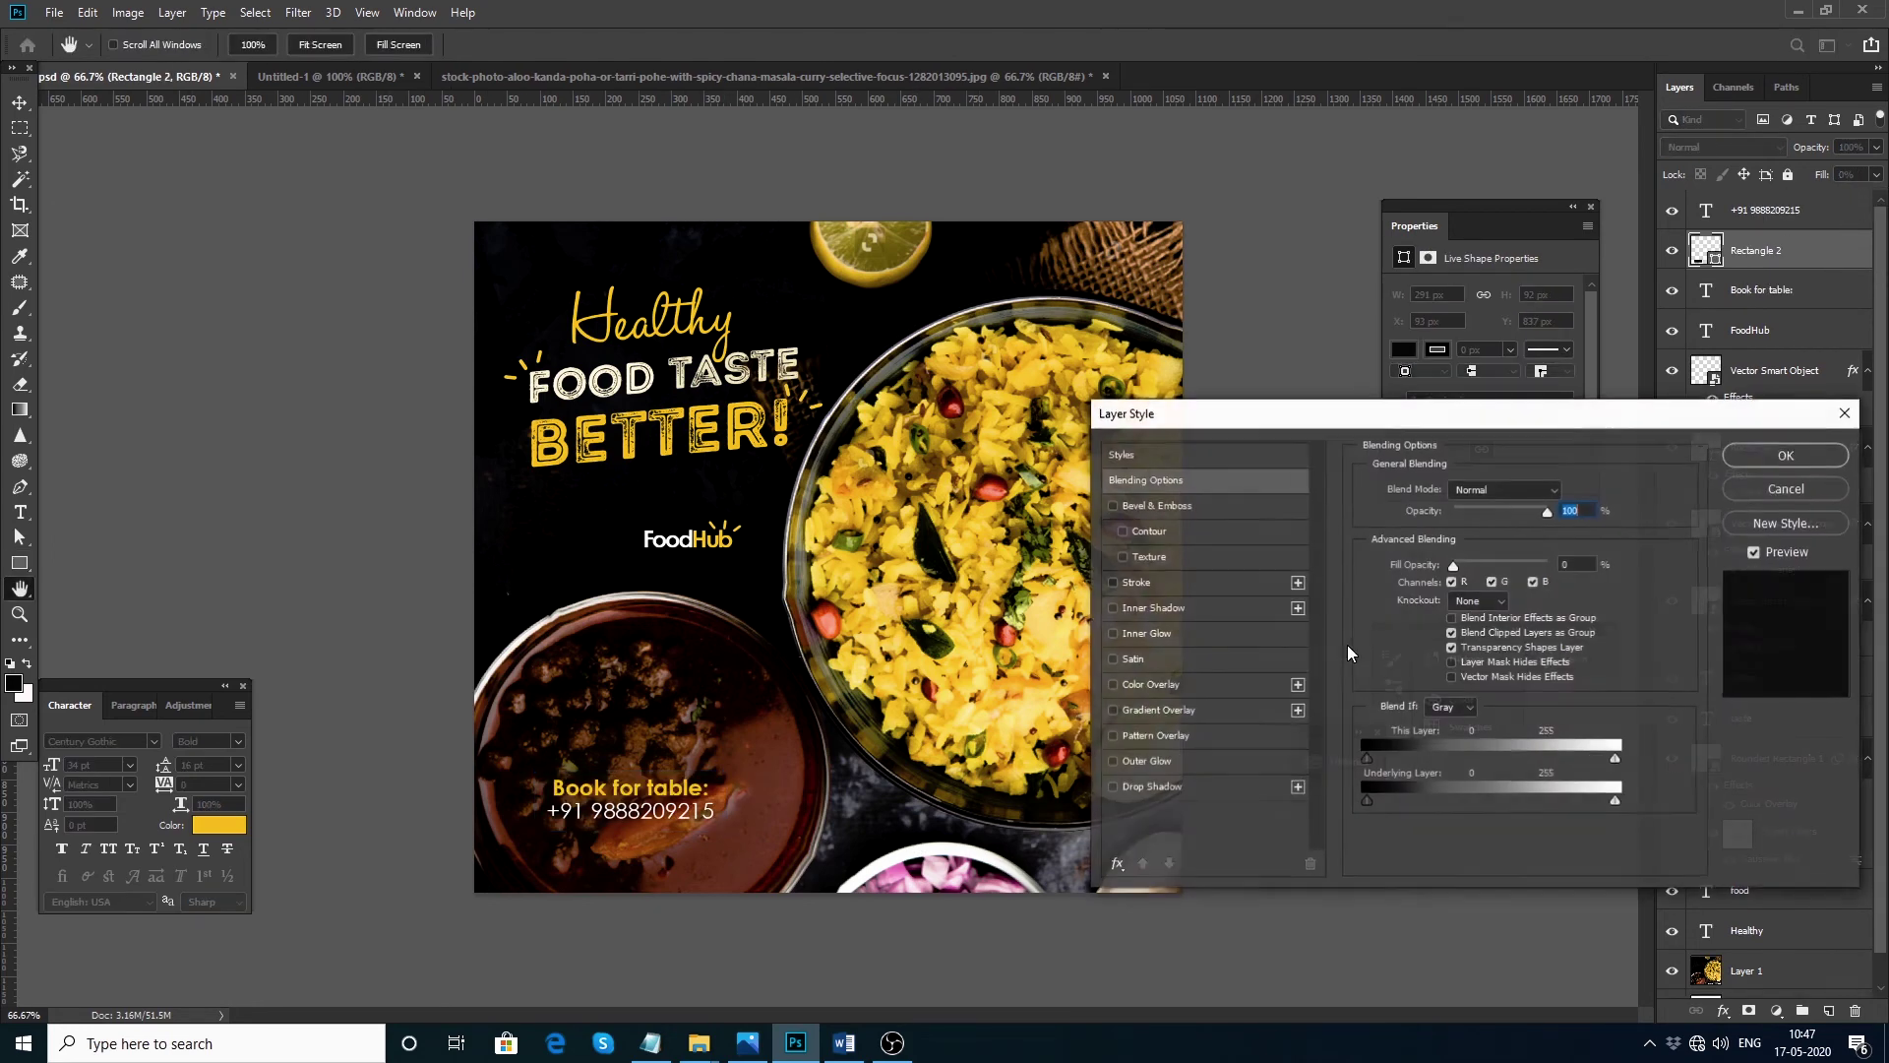
pyautogui.click(1136, 582)
pyautogui.click(1419, 638)
pyautogui.click(1243, 442)
pyautogui.click(682, 777)
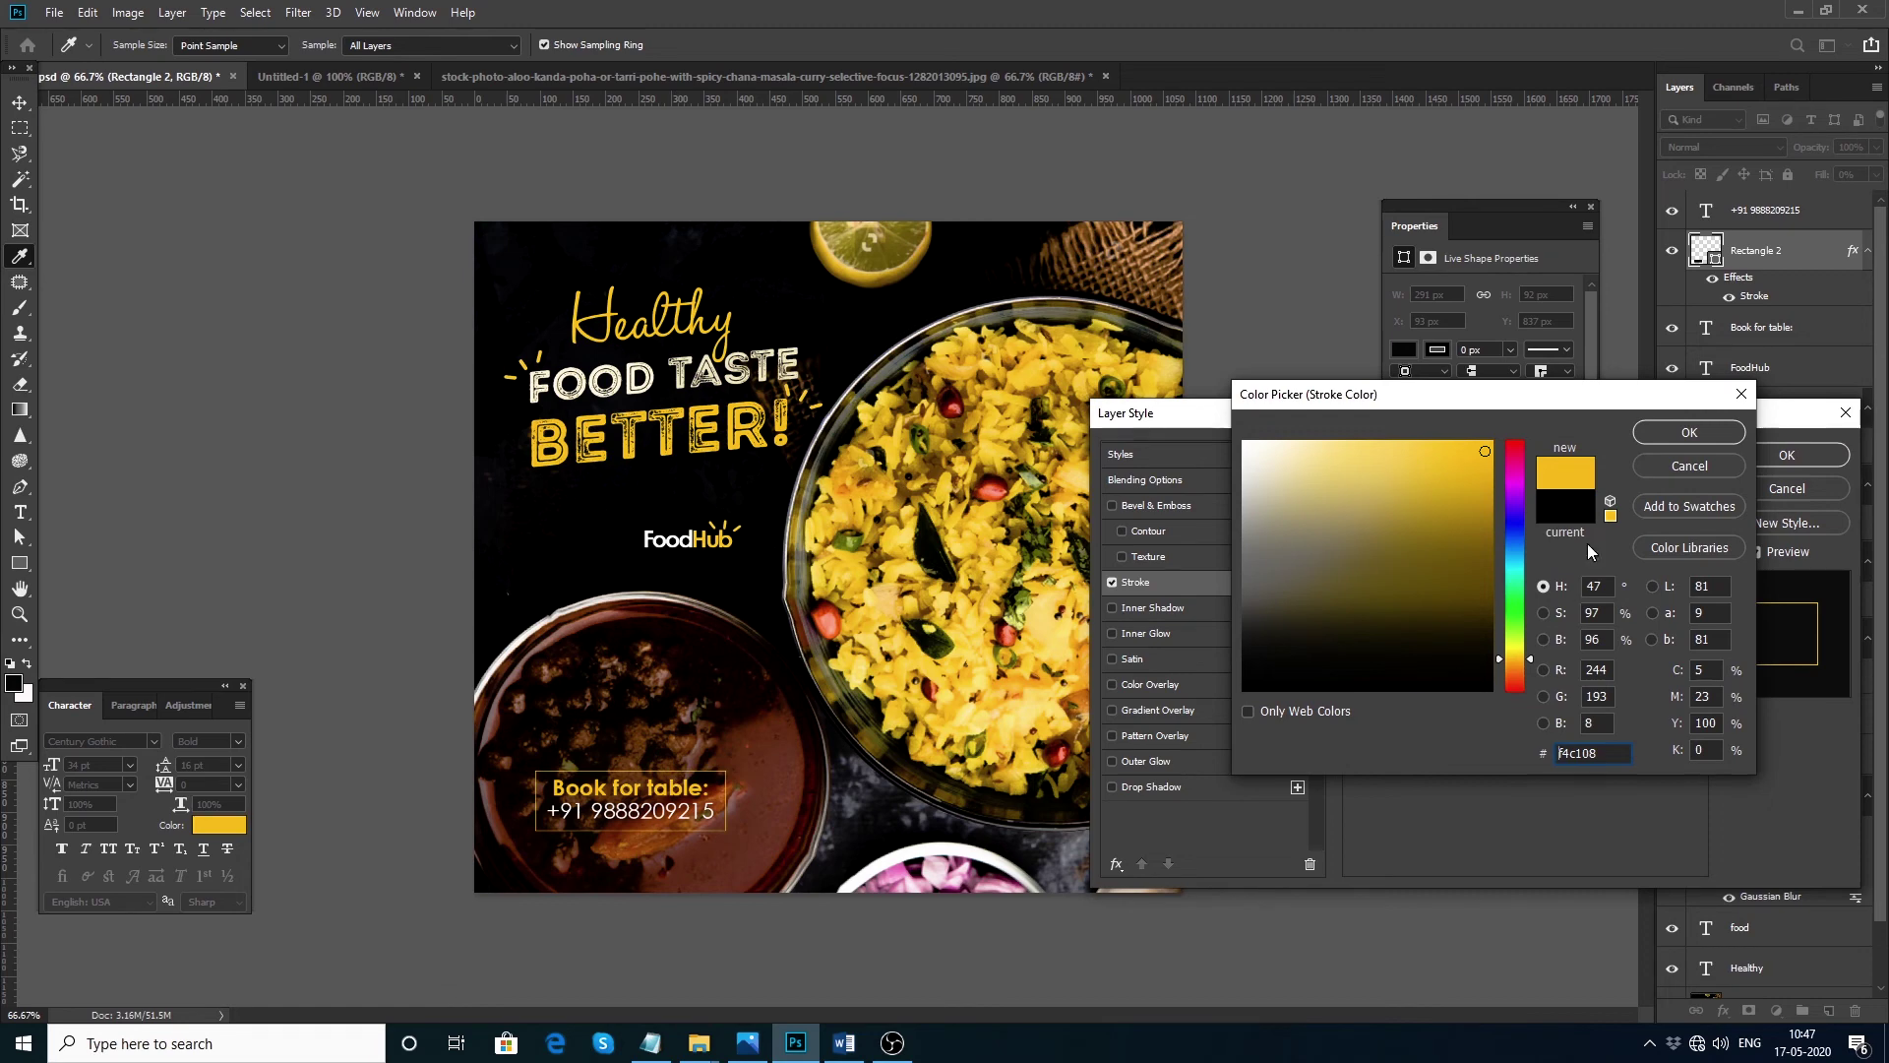
pyautogui.click(1689, 432)
pyautogui.click(1769, 458)
# Step: Move the FoodHub logo down to just above the booking box, aligned with the box's left edge
pyautogui.press('v')
pyautogui.click(172, 304)
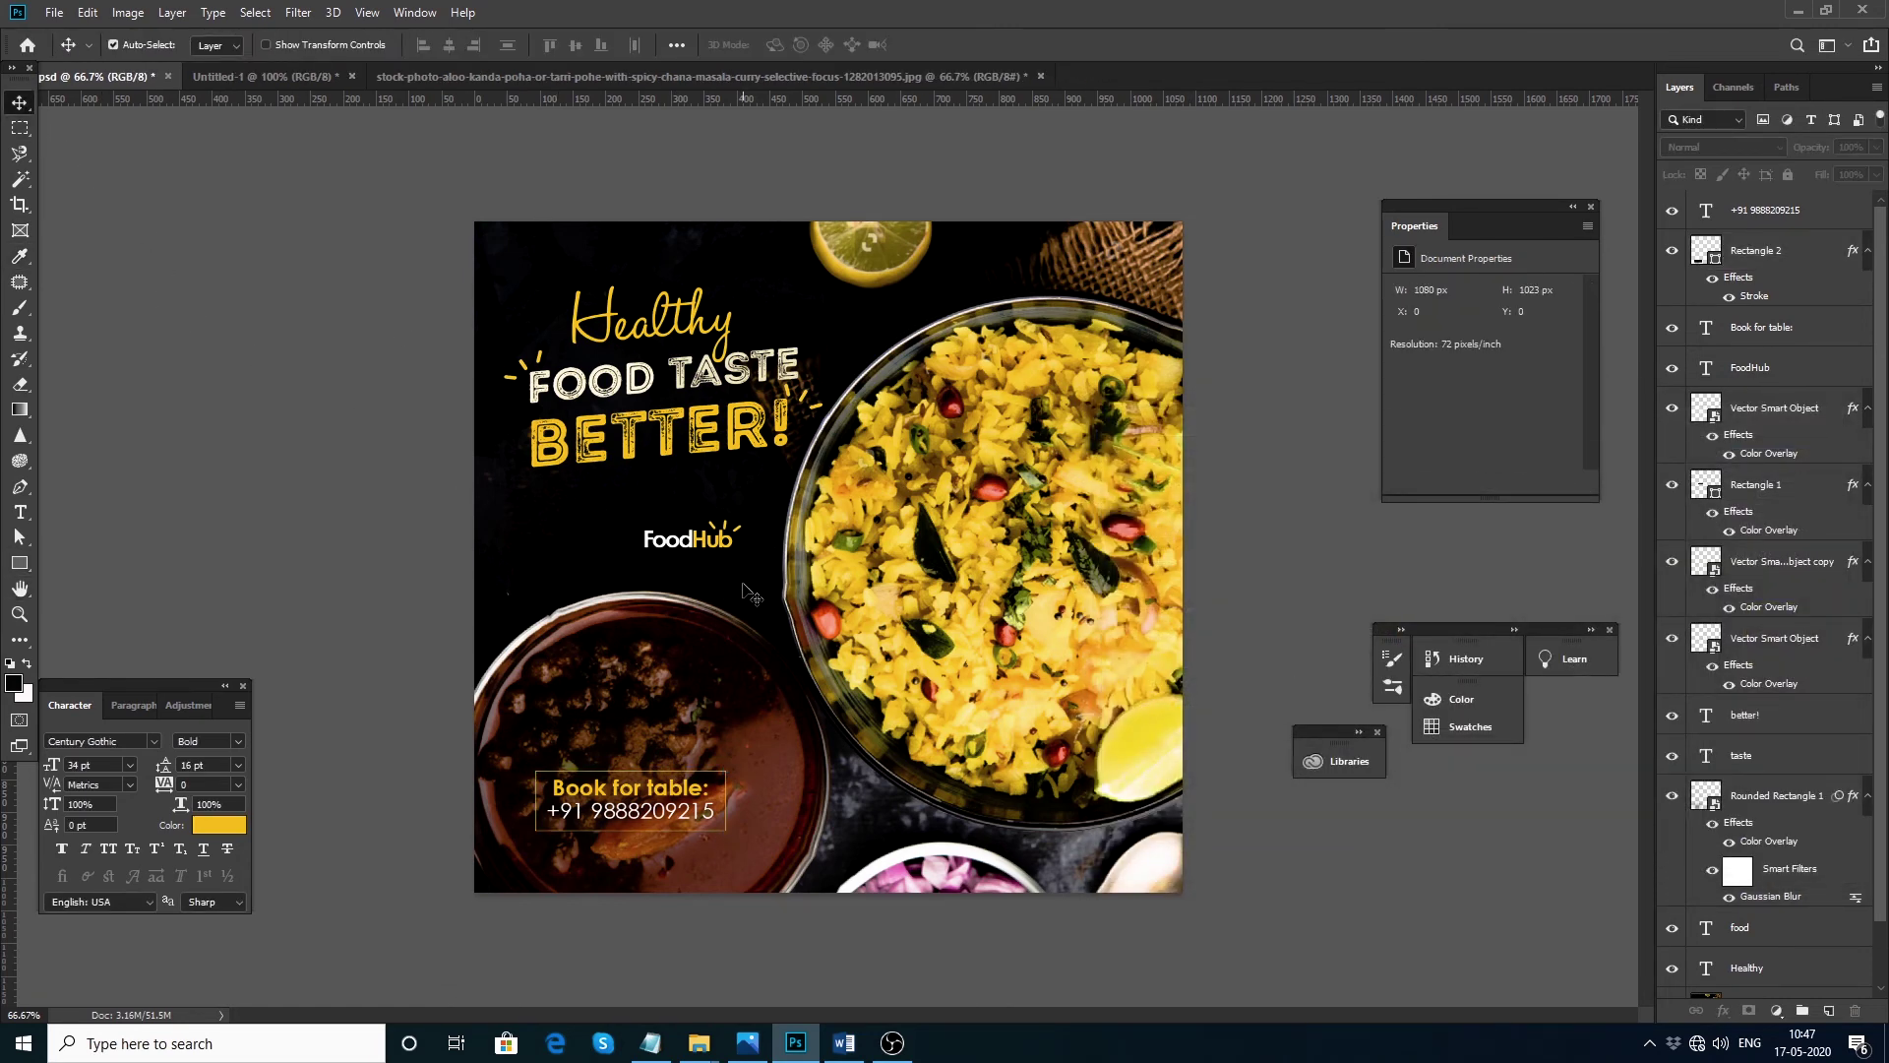
pyautogui.moveTo(709, 544); pyautogui.dragTo(624, 744)
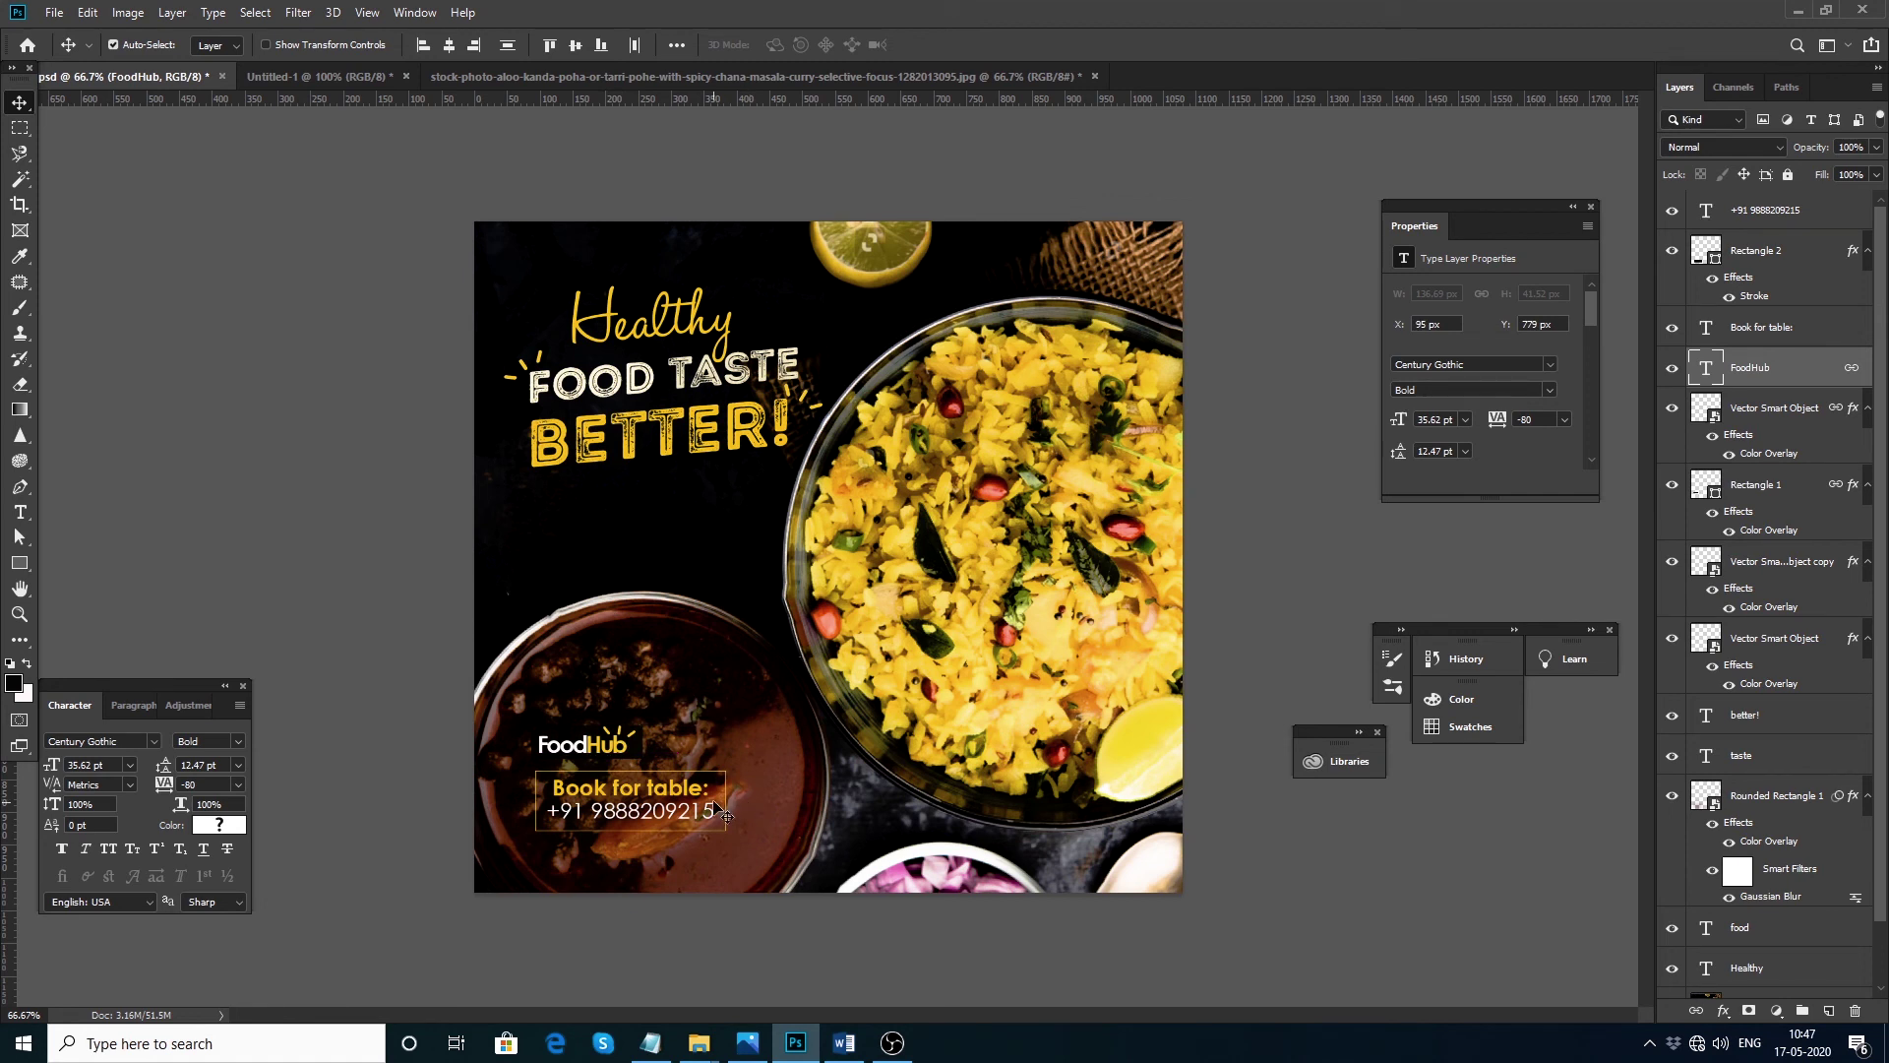
pyautogui.click(676, 802)
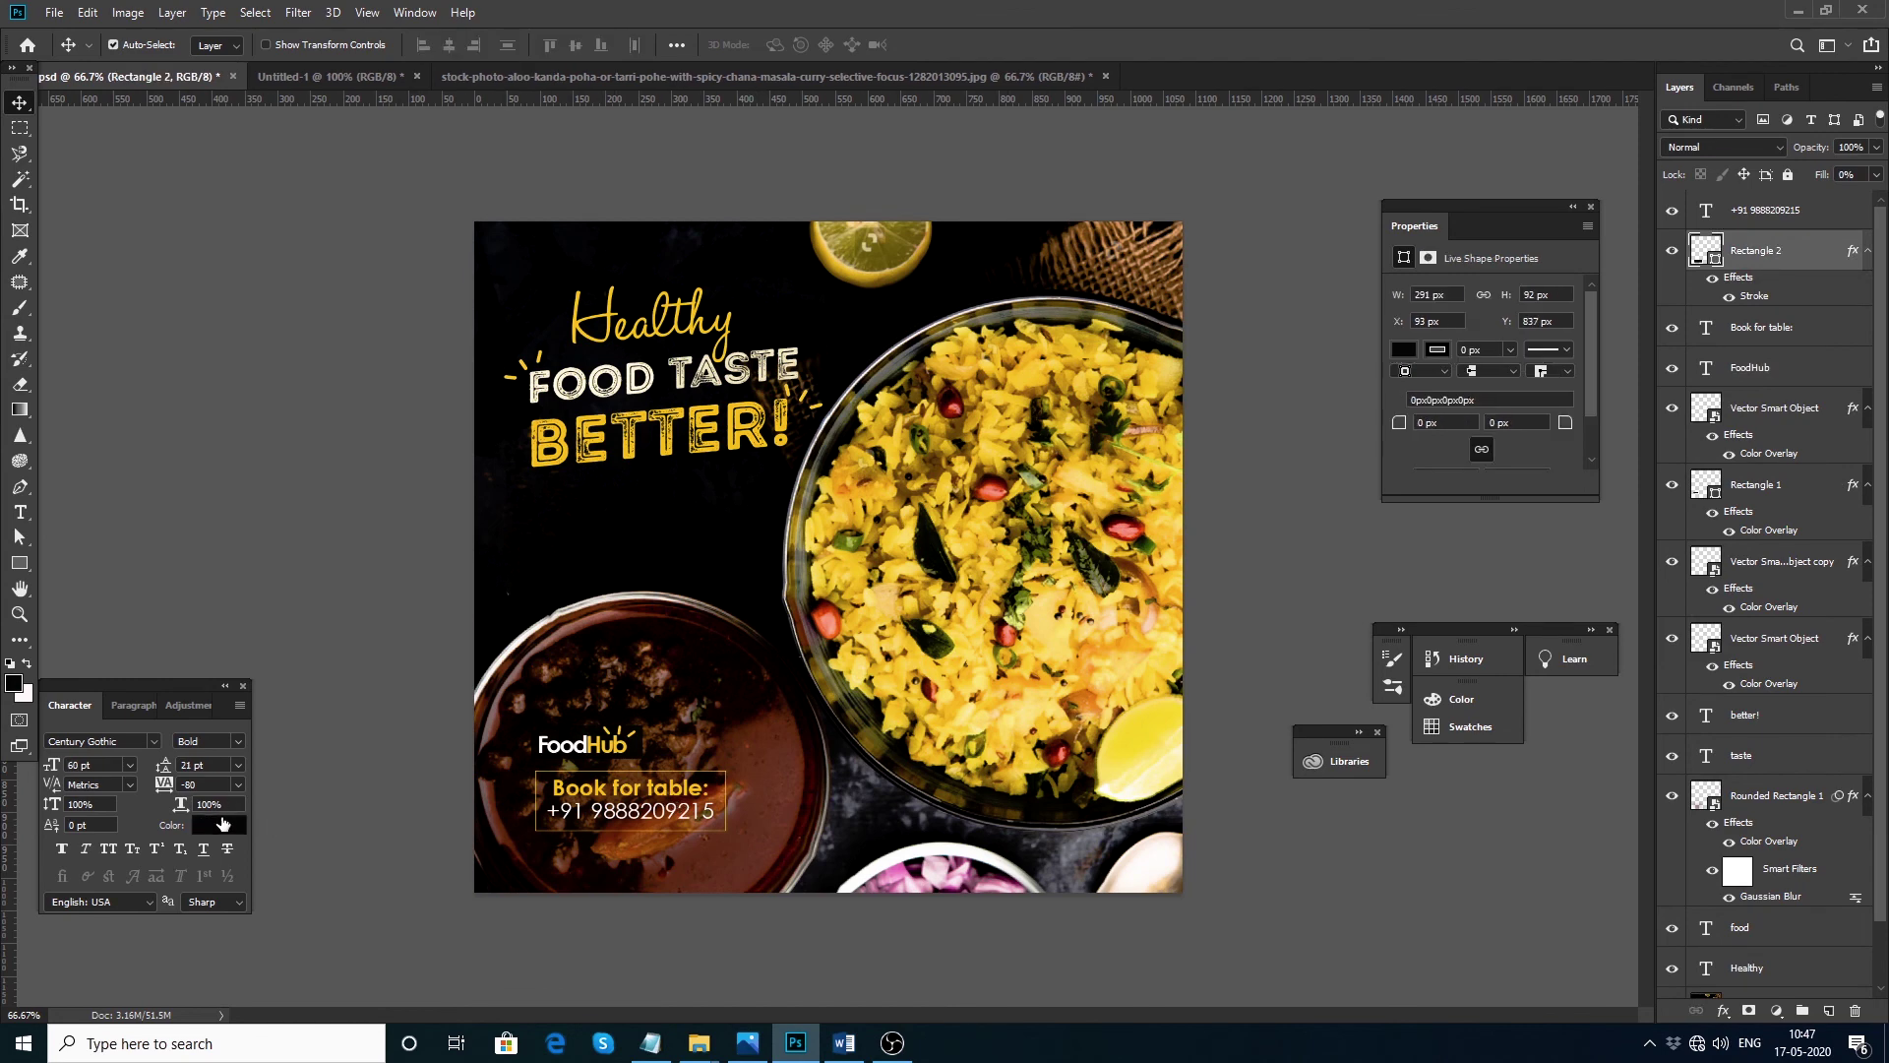
pyautogui.click(218, 826)
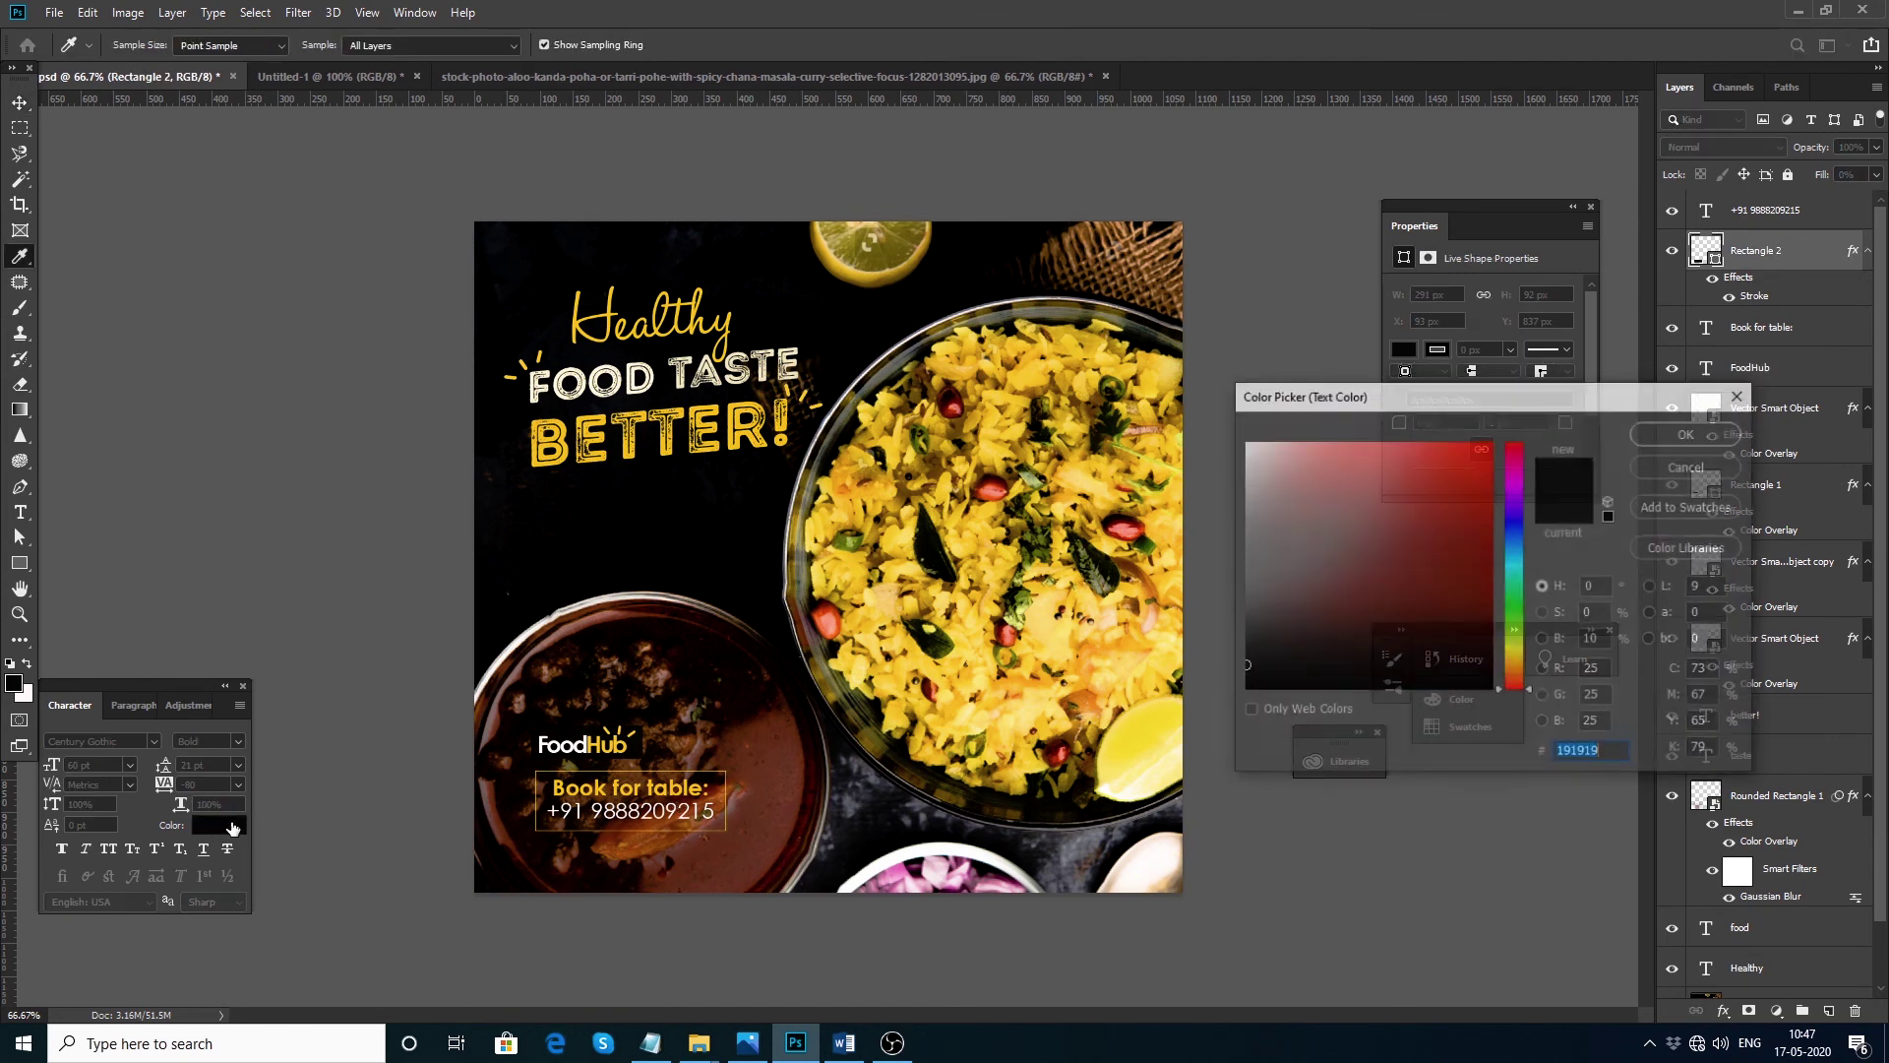
pyautogui.click(1247, 450)
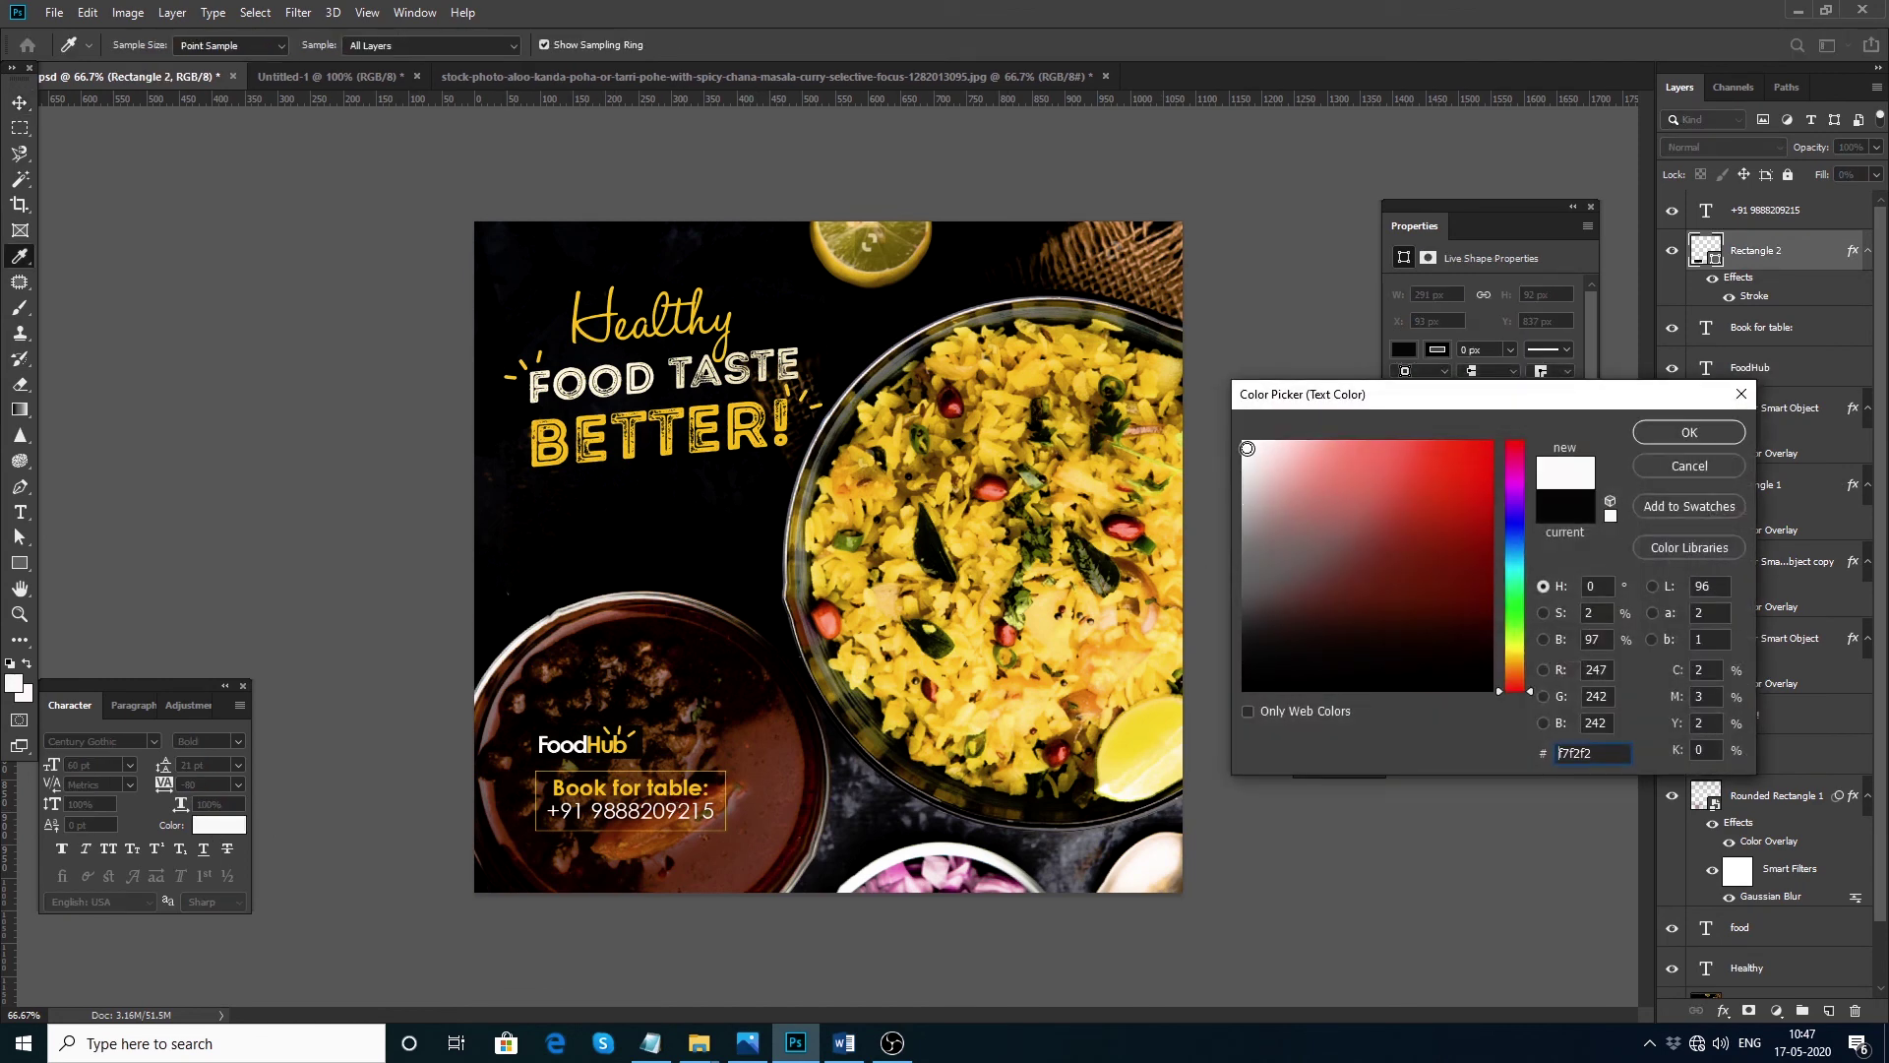
pyautogui.click(1689, 466)
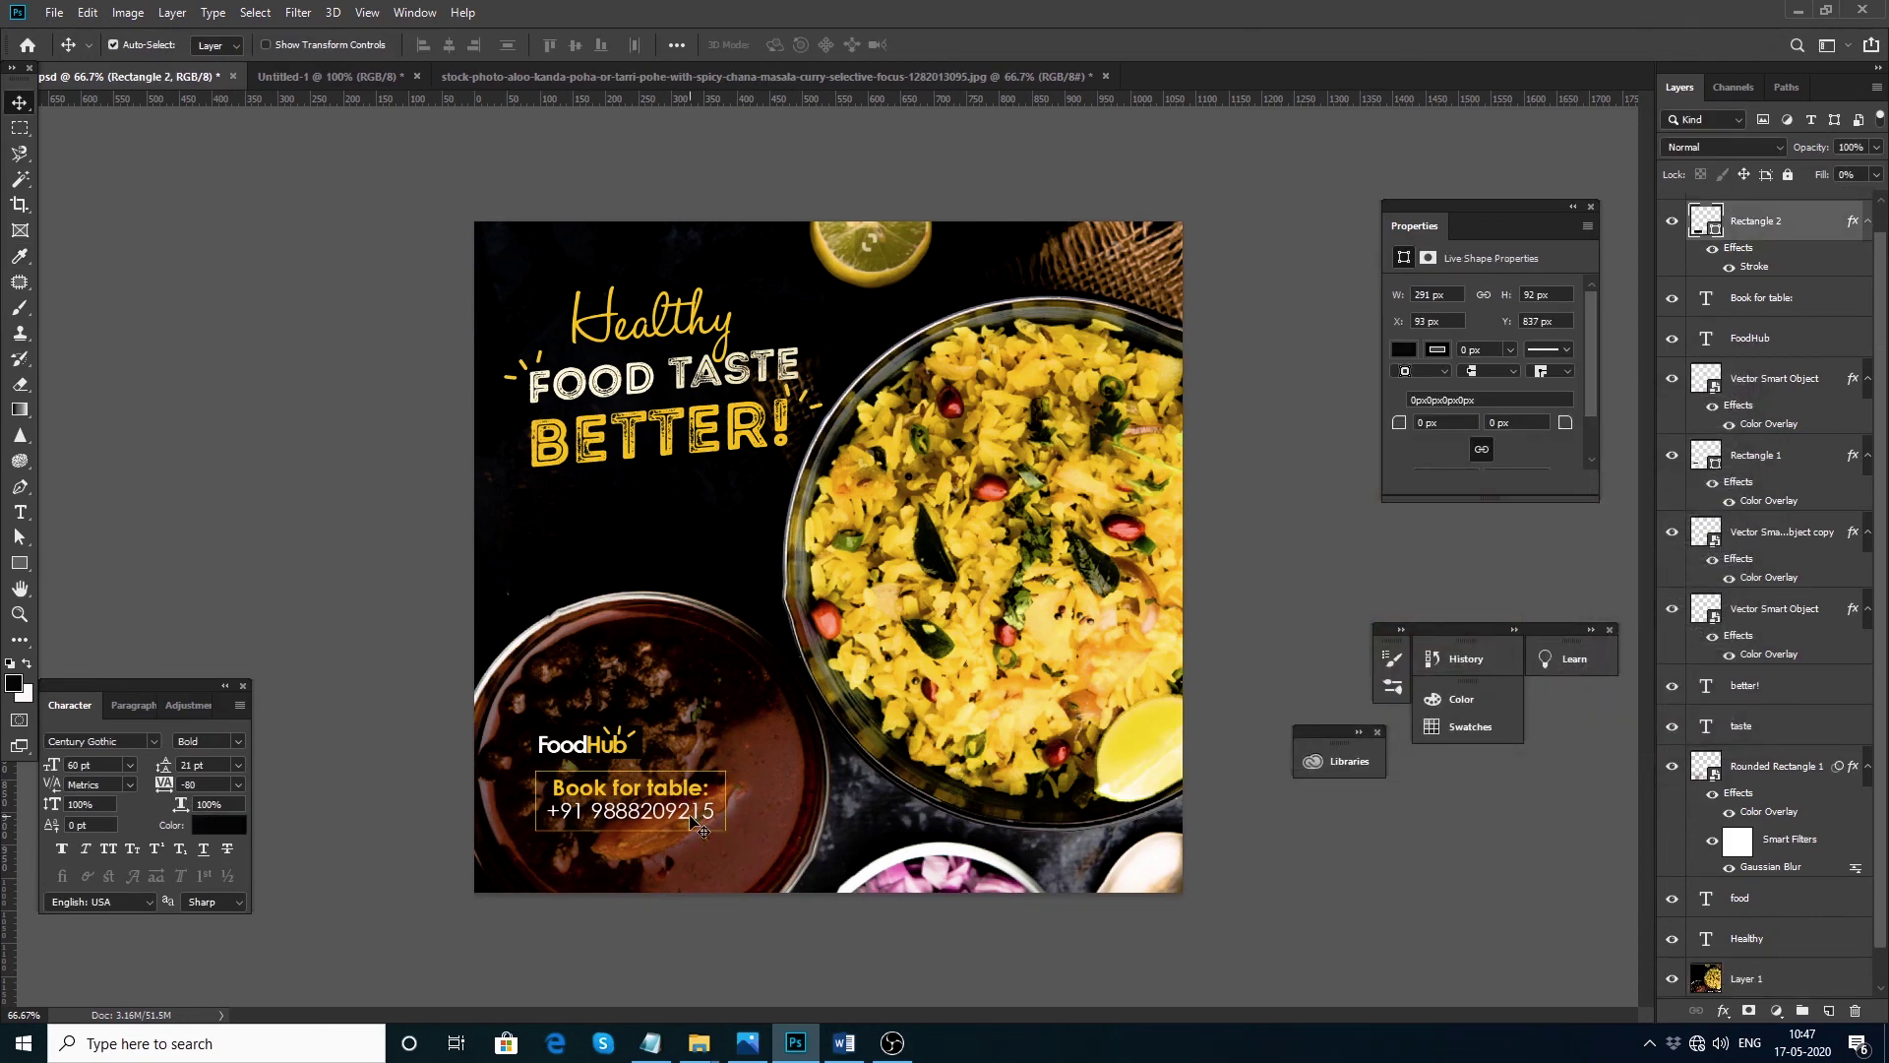
# Step: Reorder the outlined rectangle below the booking text, between the "taste" layer and the blurred rounded rectangle
pyautogui.hotkey('ctrl', 'shift', '[')
pyautogui.hotkey('ctrl', ']')
pyautogui.hotkey('ctrl', ']')
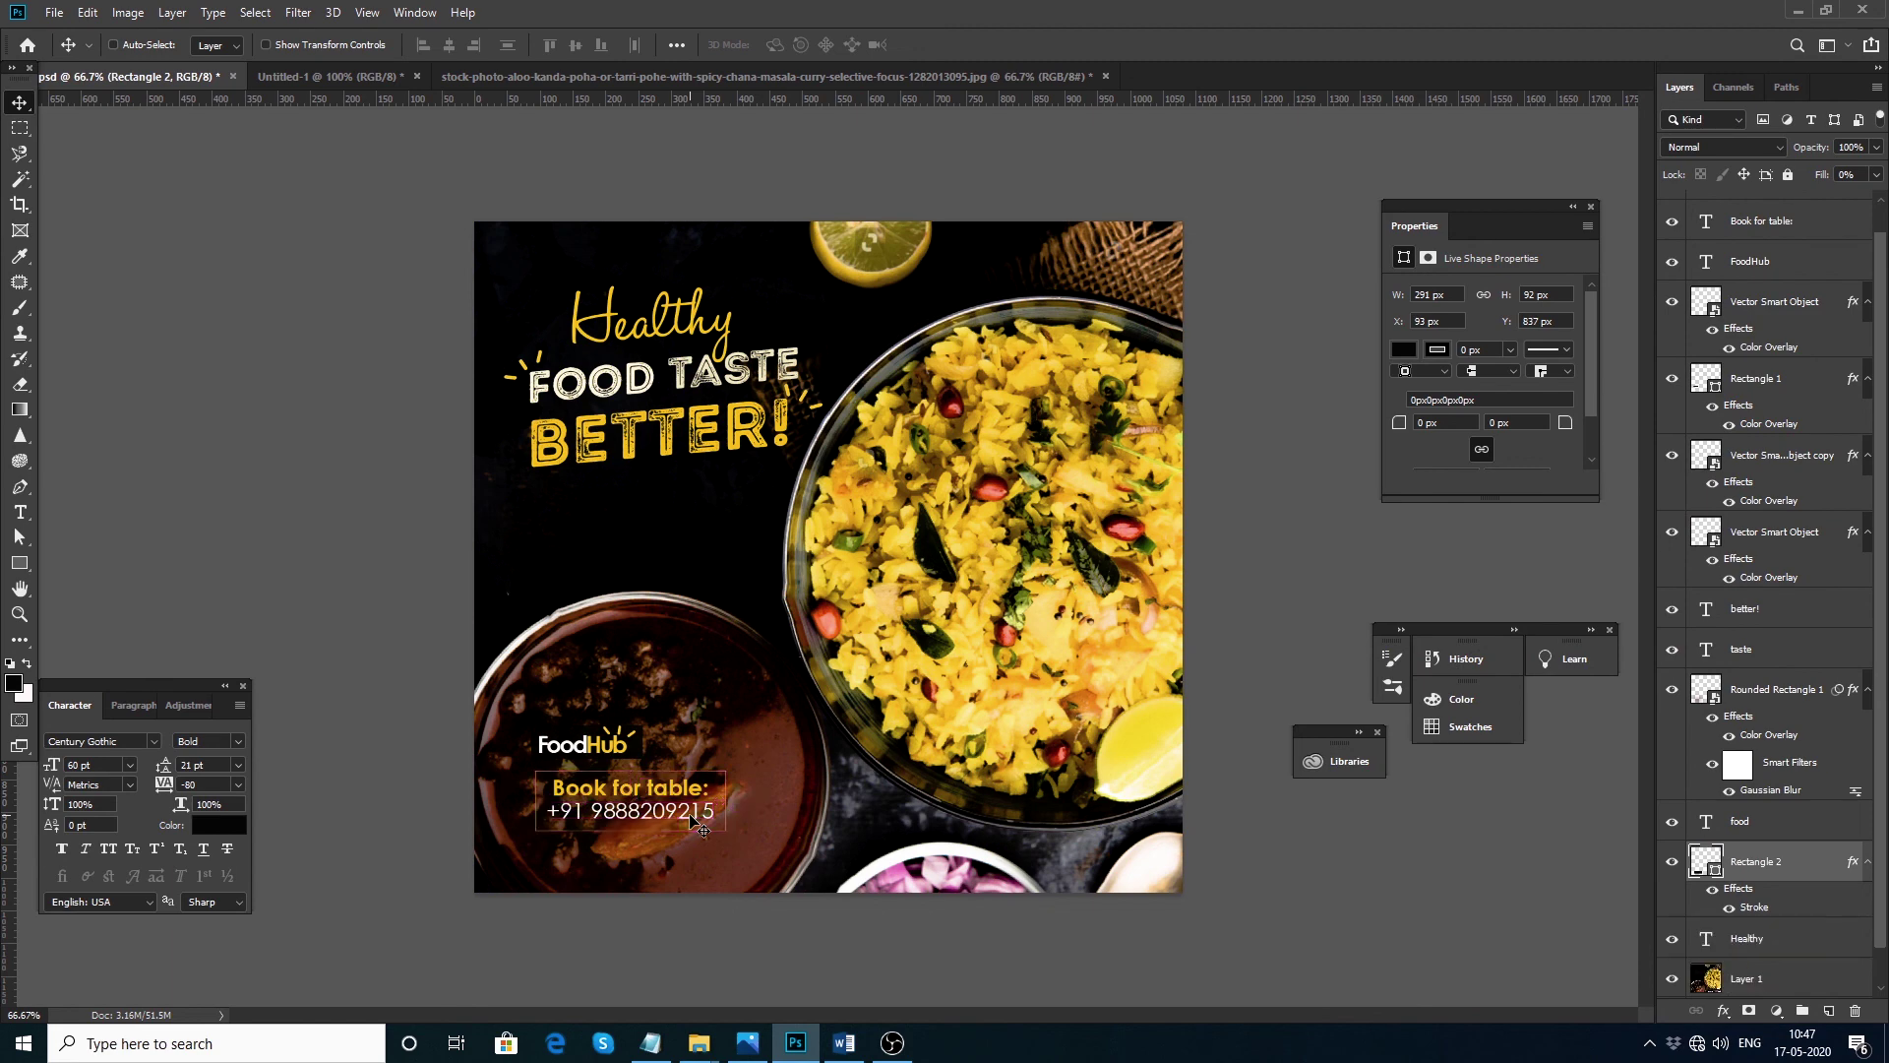
pyautogui.hotkey('ctrl', ']')
pyautogui.hotkey('ctrl', ']')
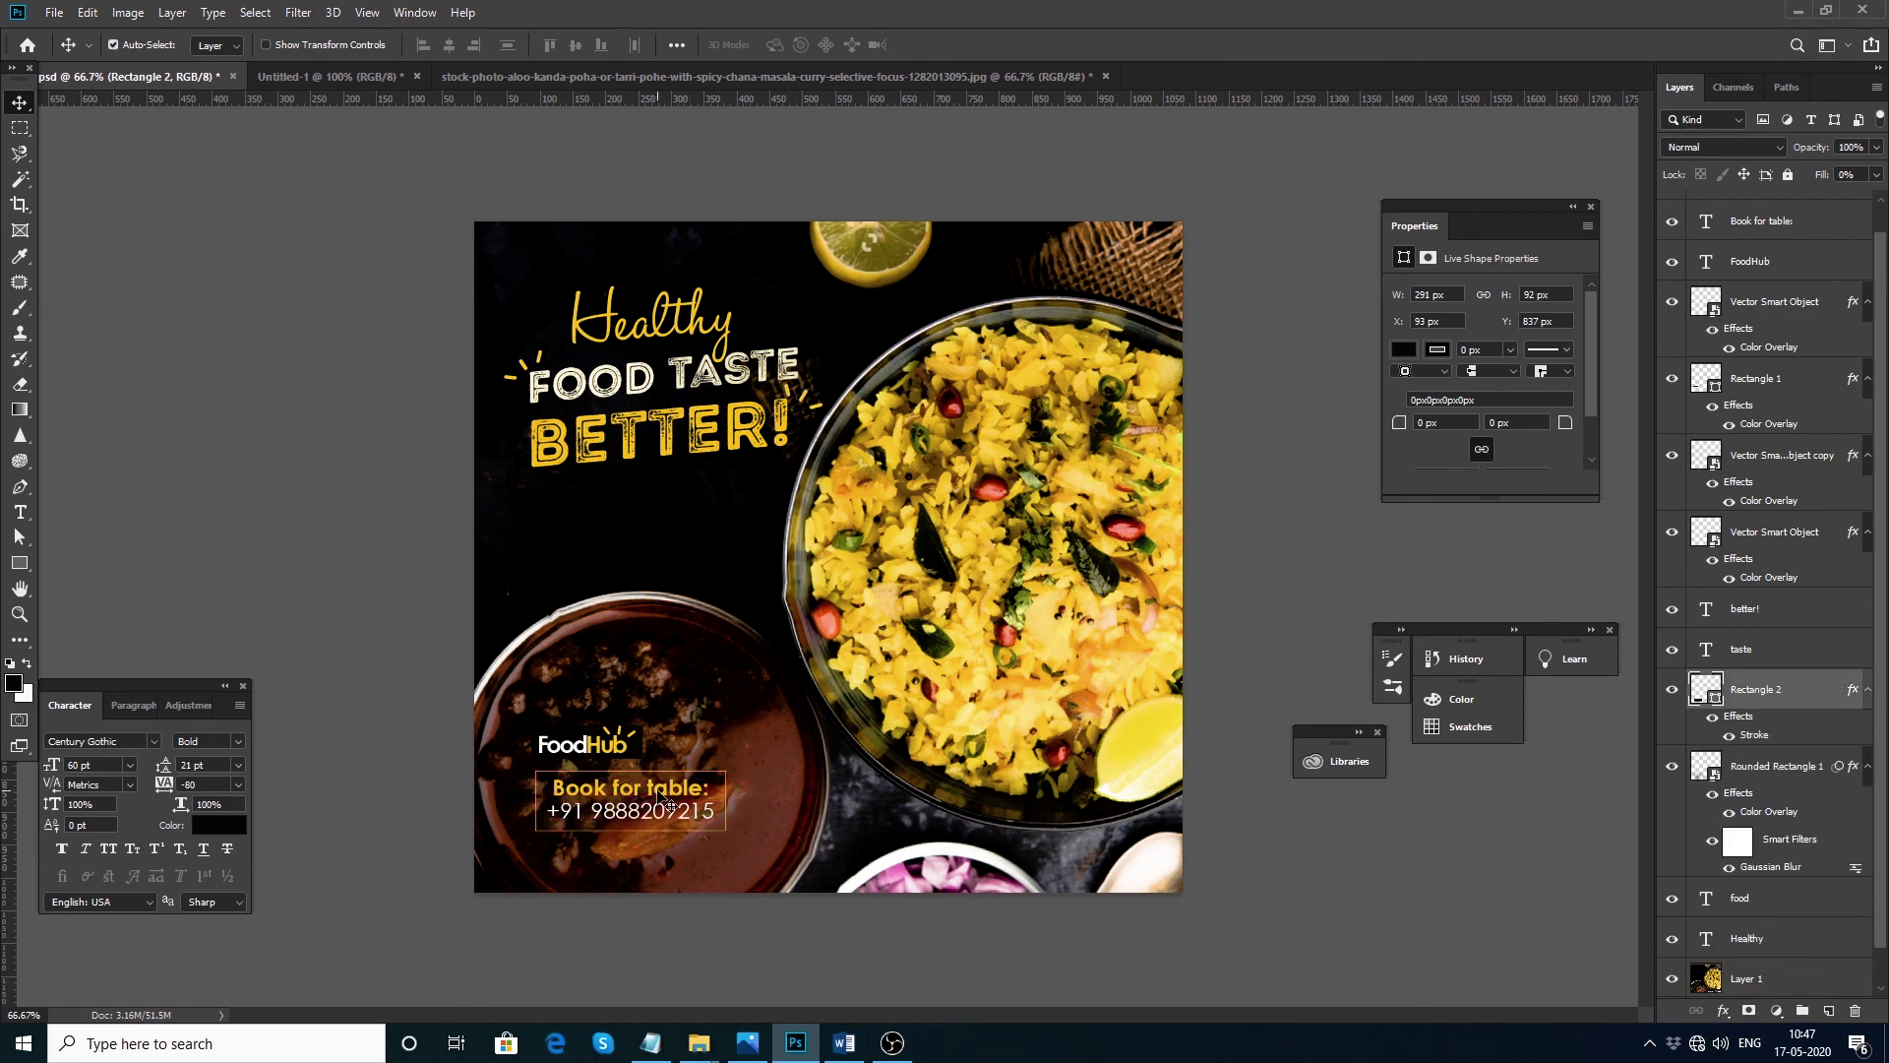
# Step: Set the "Book for table:" text color to yellow fbcb17, after trying cream fbf3d4
pyautogui.keyDown('ctrl'); pyautogui.click(645, 797); pyautogui.keyUp('ctrl')
pyautogui.click(218, 827)
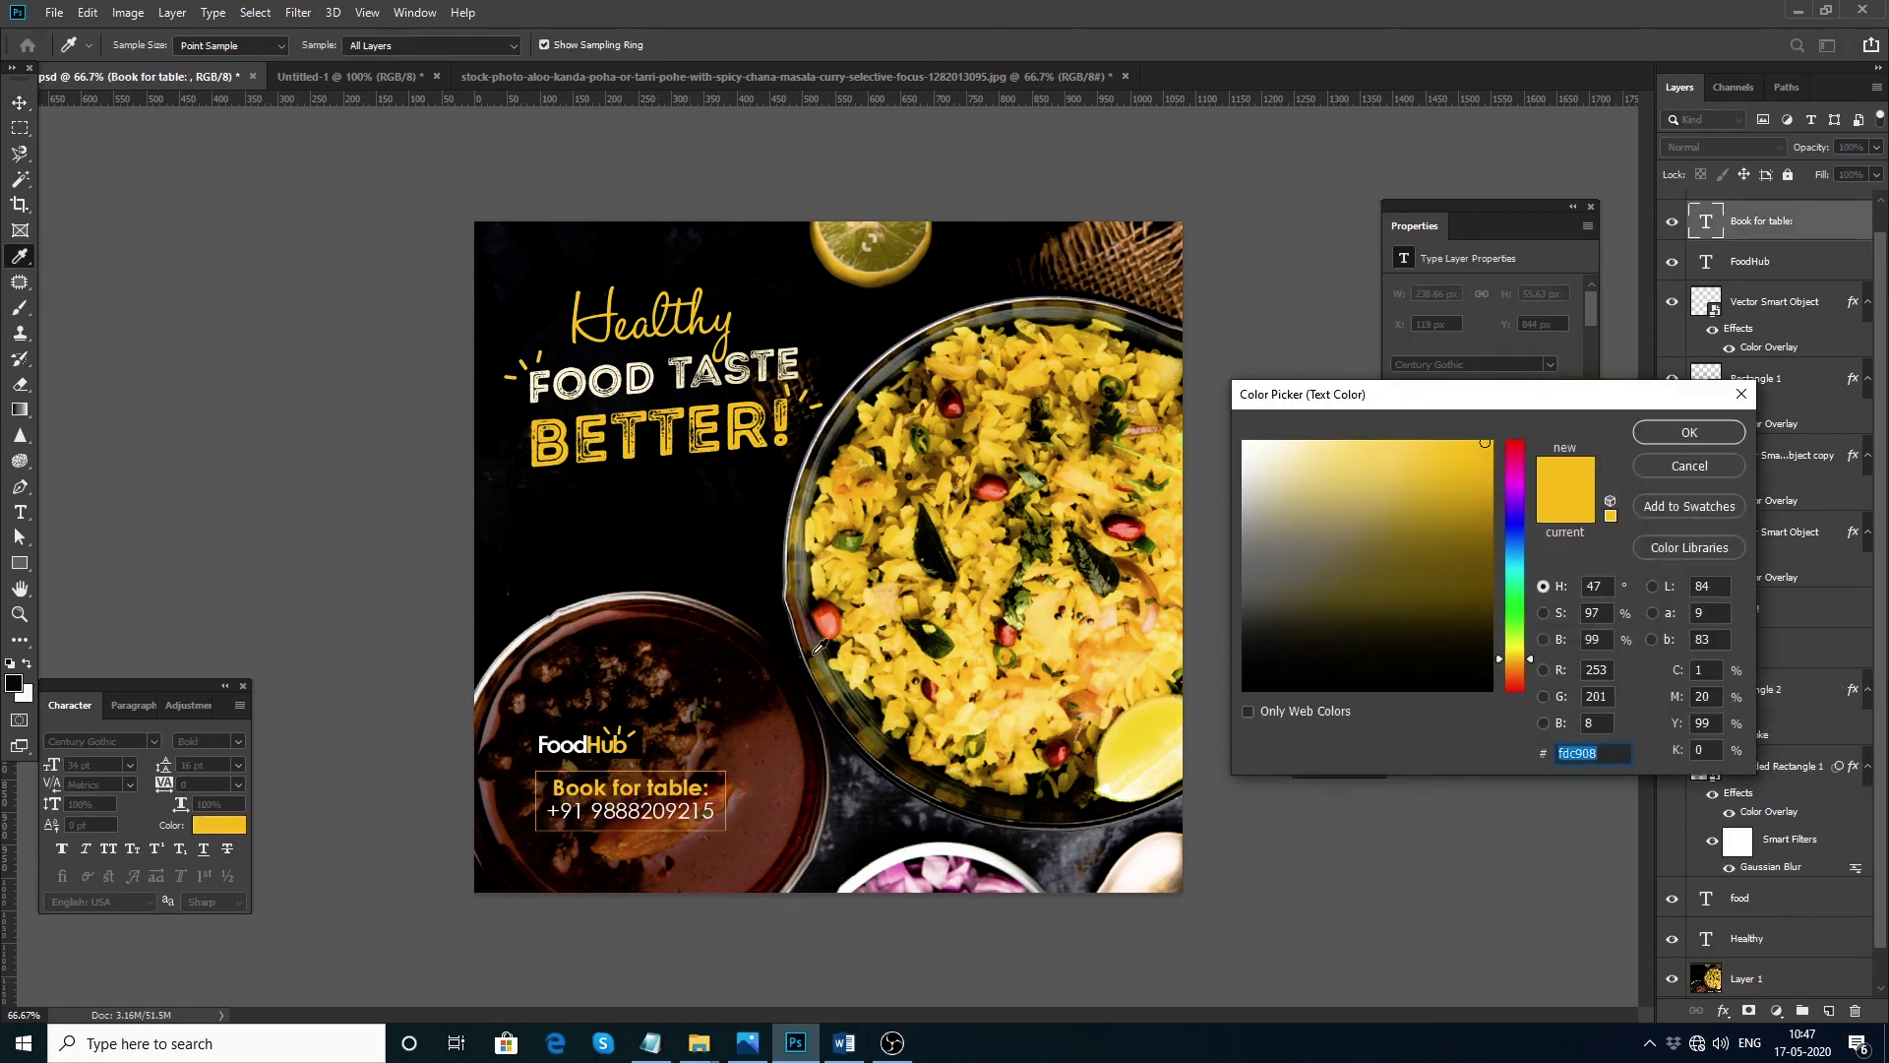
pyautogui.click(1281, 445)
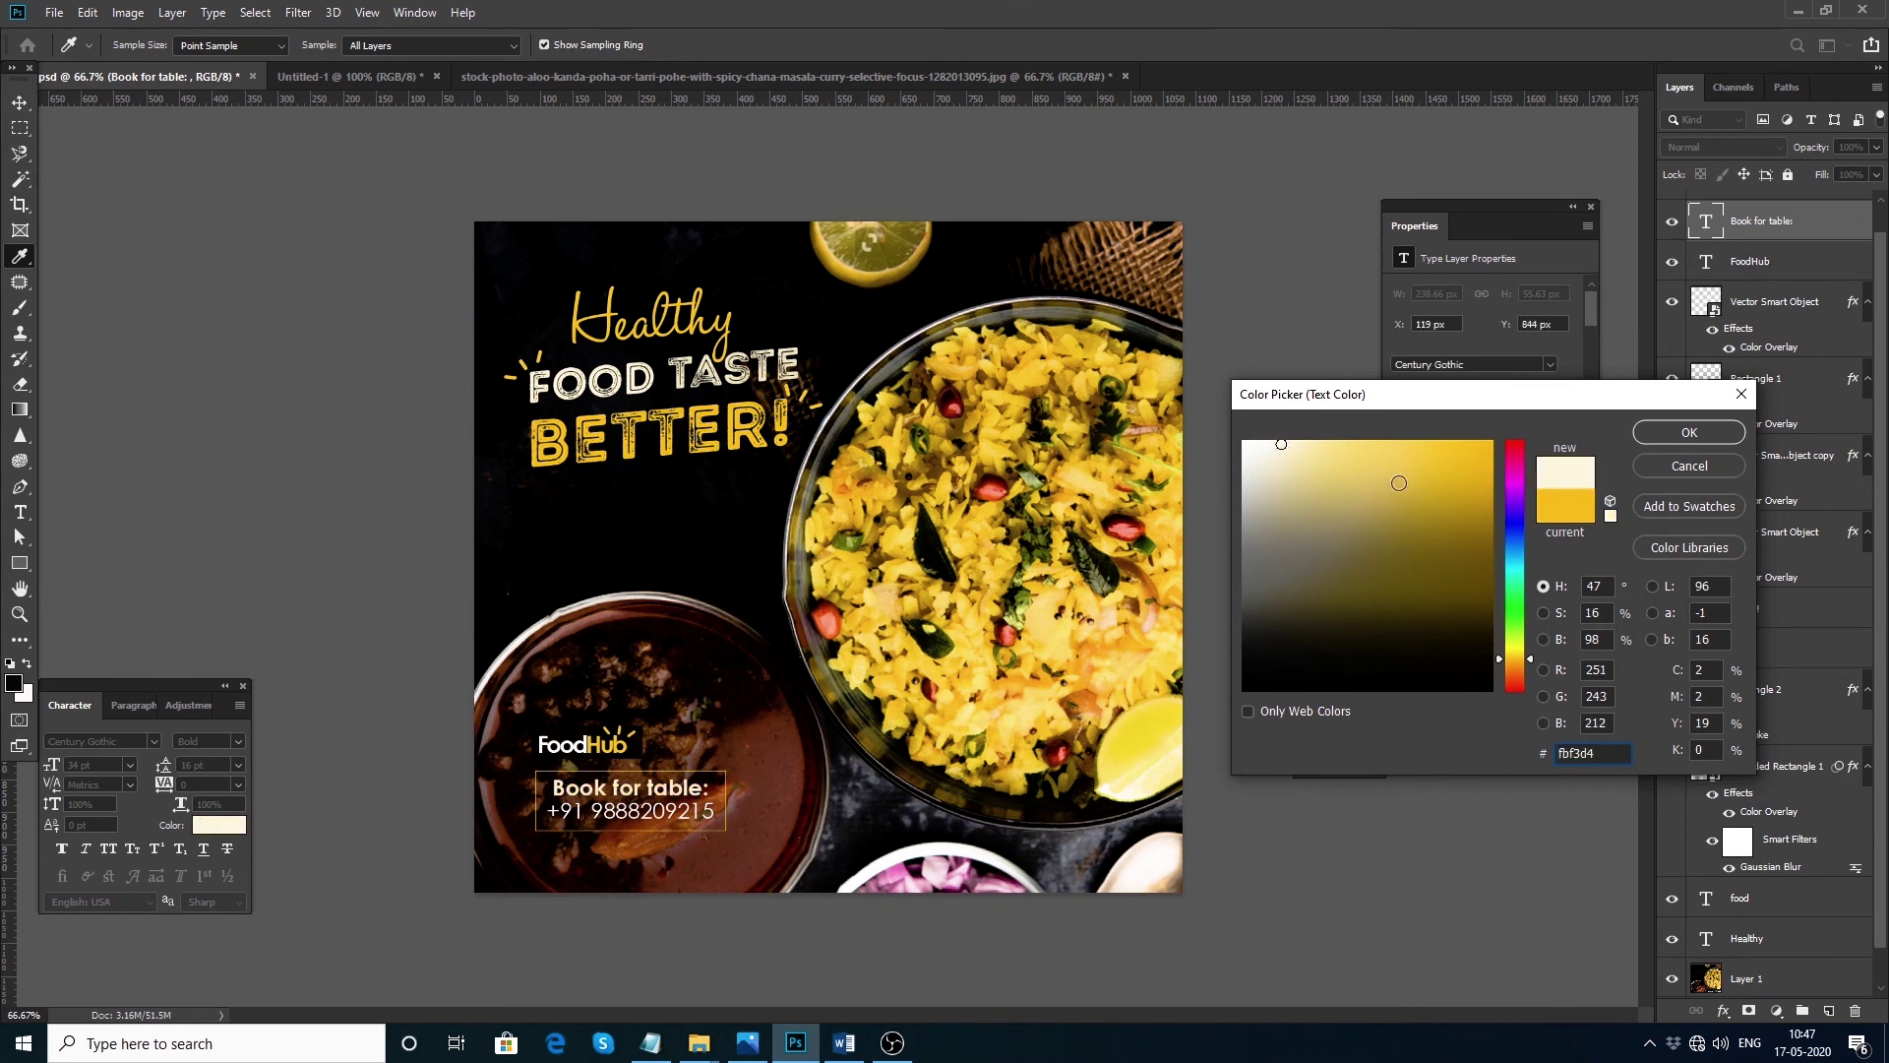
pyautogui.click(1470, 444)
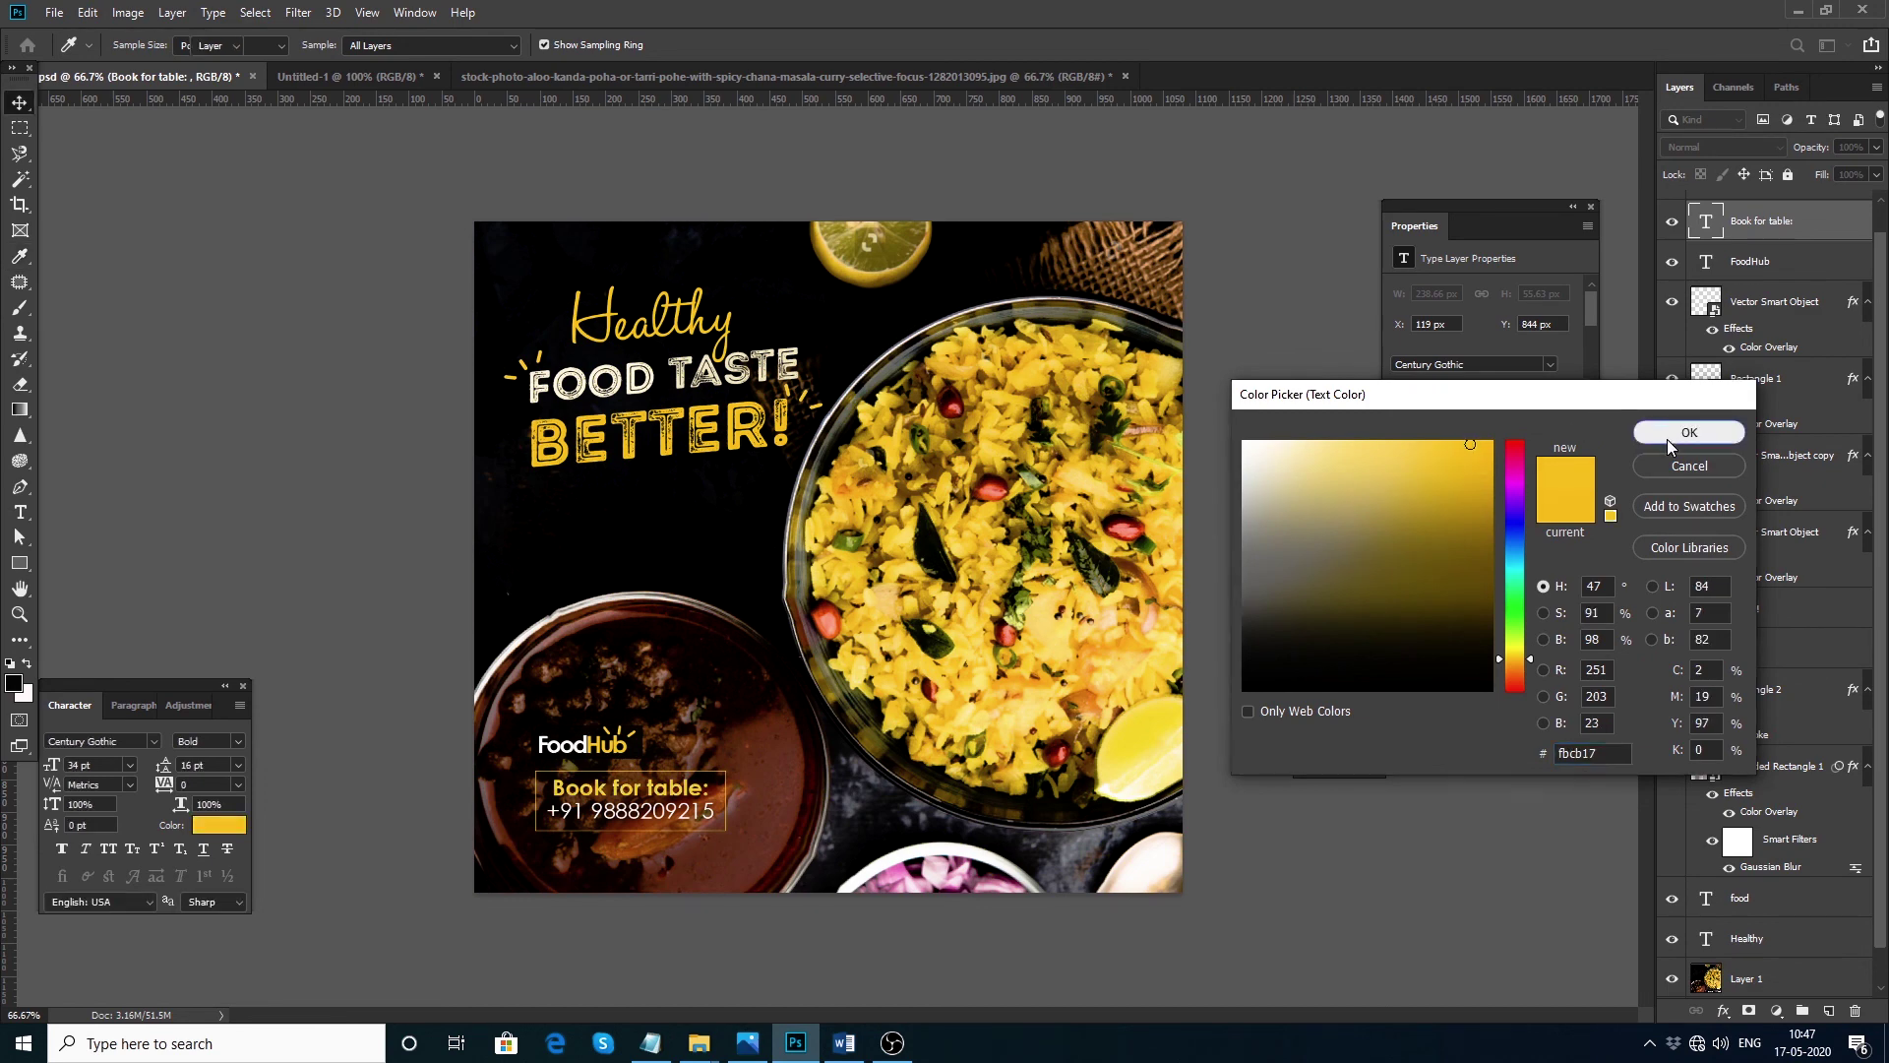
pyautogui.click(1689, 433)
pyautogui.press('v')
pyautogui.click(1242, 874)
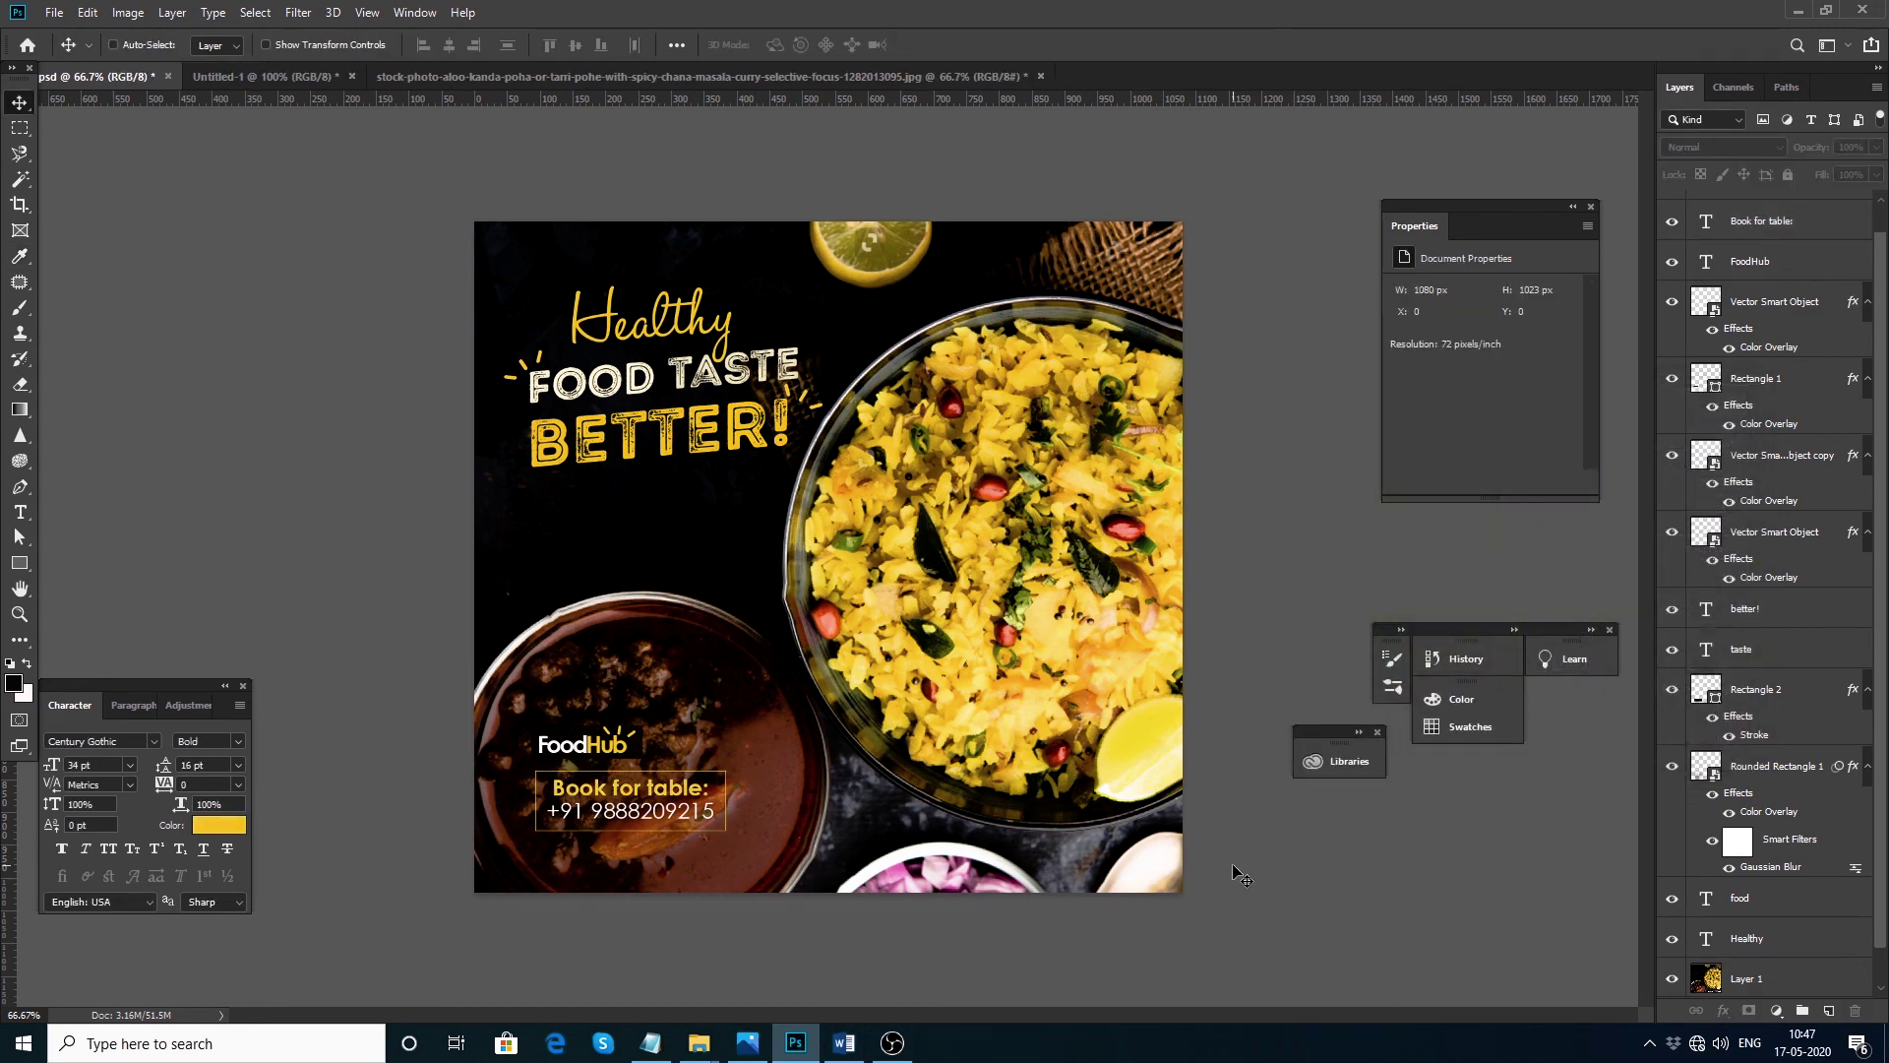